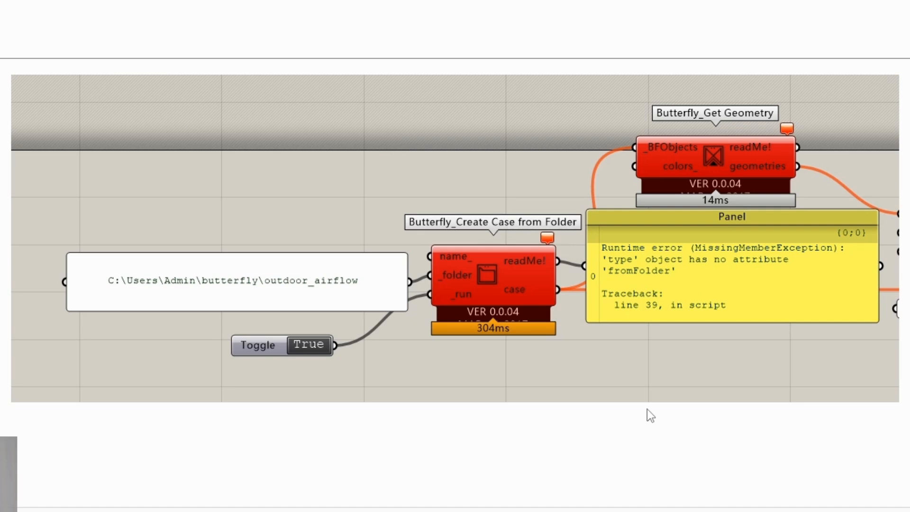
Switch to the Terrain3.3dm model in Rhino and open the Grasshopper editor.
{"action": "mouse_move", "coordinate": [751, 511]}
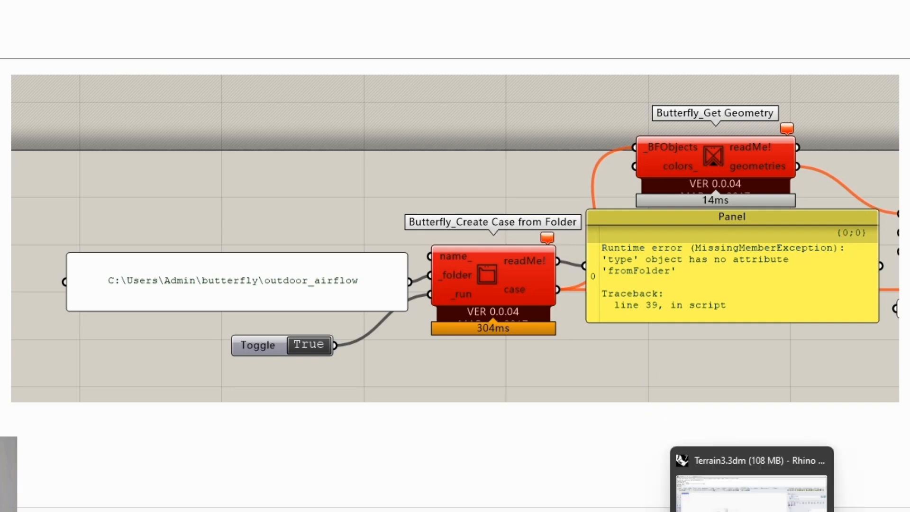
{"action": "left_click", "coordinate": [751, 510]}
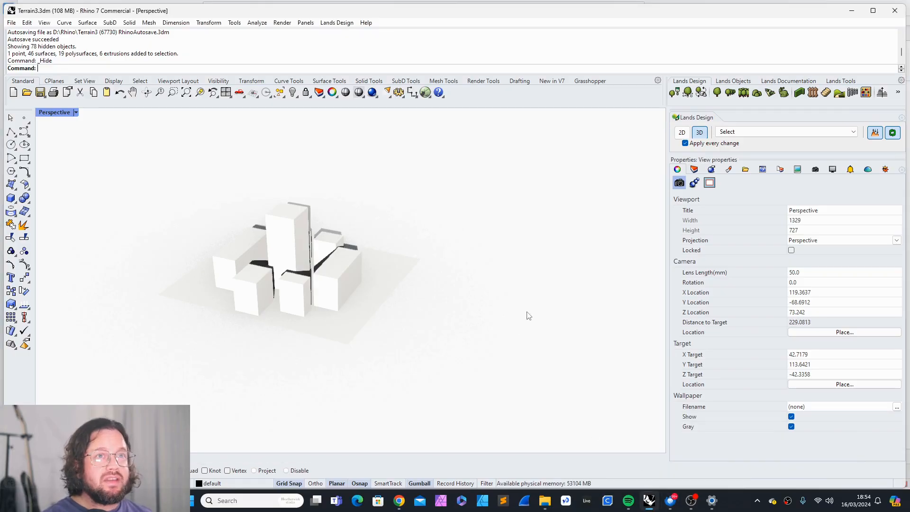
{"action": "left_click", "coordinate": [425, 92]}
{"action": "left_click_drag", "start_coordinate": [503, 112], "coordinate": [513, 112]}
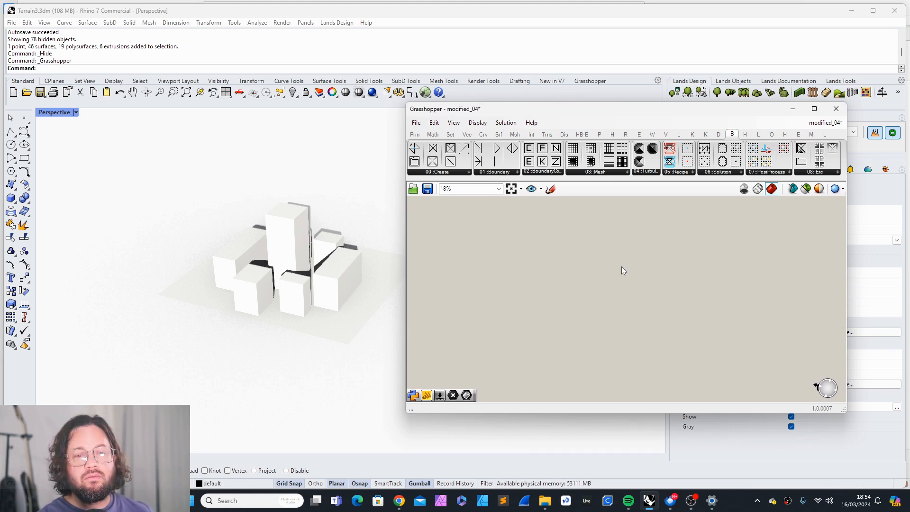
Place a Butterfly_Create Case from Tunnel component on the empty canvas.
{"action": "left_click", "coordinate": [446, 173]}
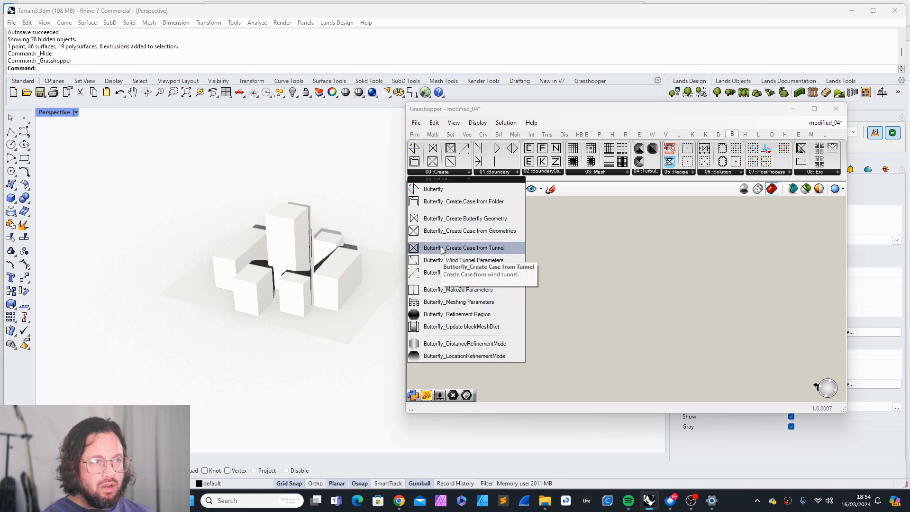
{"action": "left_click", "coordinate": [477, 252]}
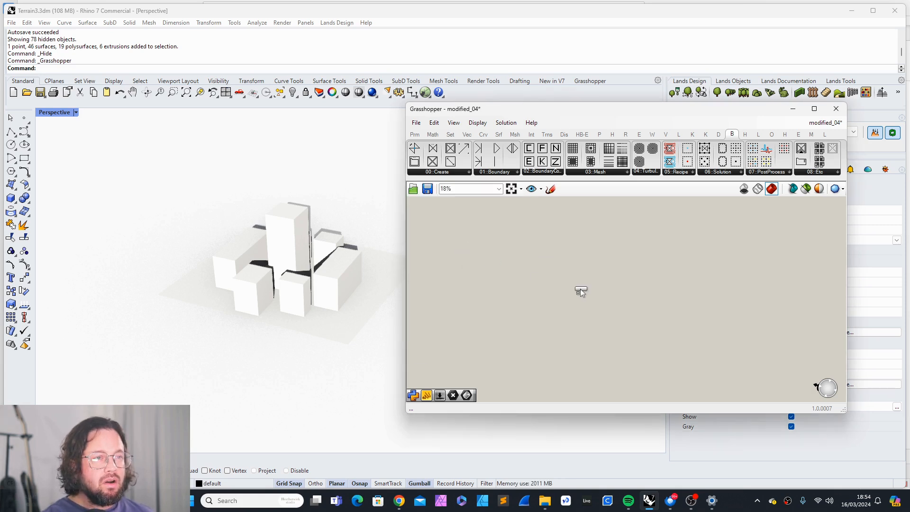
{"action": "scroll", "coordinate": [596, 269], "scroll_direction": "up", "scroll_amount": 7}
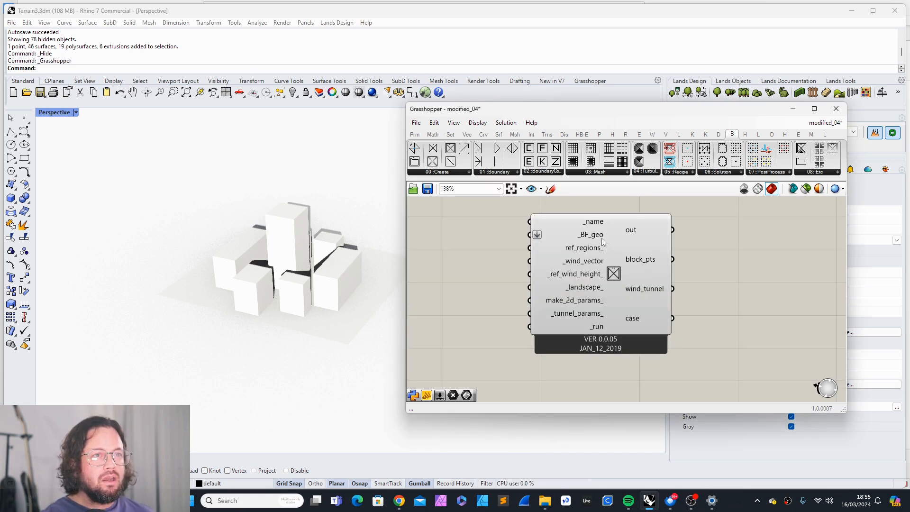
{"action": "scroll", "coordinate": [615, 263], "scroll_direction": "down", "scroll_amount": 3}
Add a Panel beside the tunnel case component and connect it to the _name input.
{"action": "double_click", "coordinate": [539, 243]}
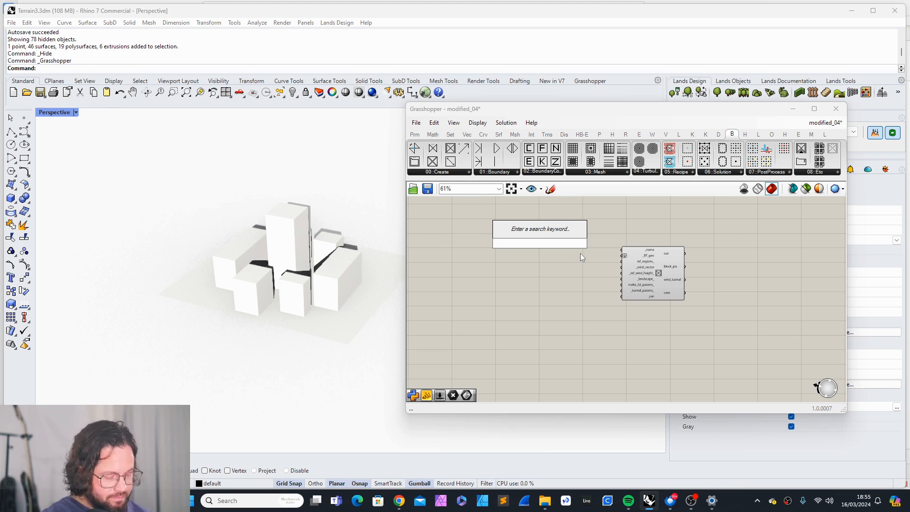
{"action": "type", "text": "p"}
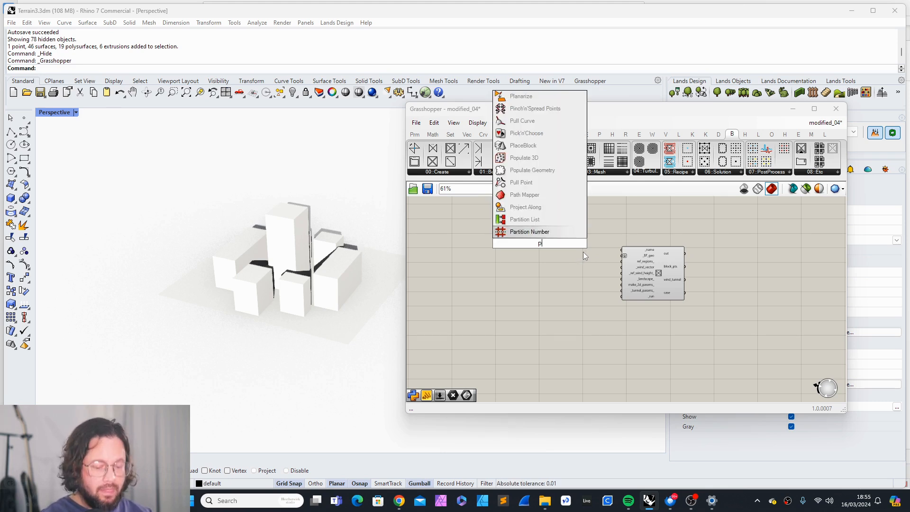
{"action": "key", "text": "BackSpace"}
{"action": "type", "text": "panel"}
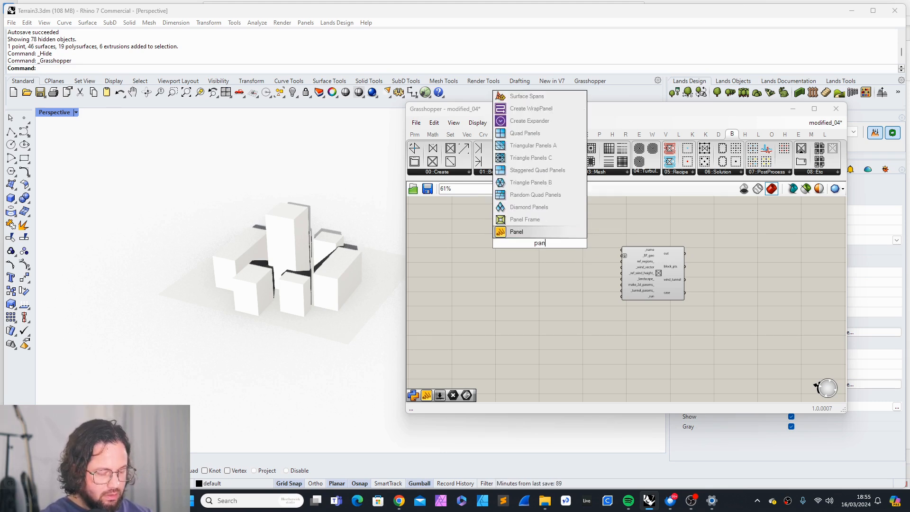
{"action": "key", "text": "Return"}
{"action": "scroll", "coordinate": [565, 246], "scroll_direction": "up", "scroll_amount": 3}
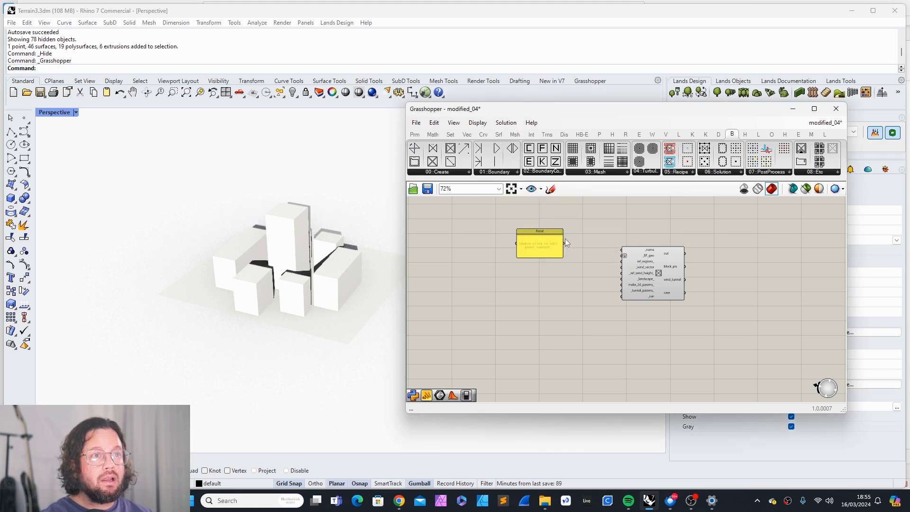
{"action": "left_click_drag", "start_coordinate": [563, 249], "coordinate": [692, 264]}
Set the text of the panel feeding the _name input to "test3".
{"action": "double_click", "coordinate": [522, 260]}
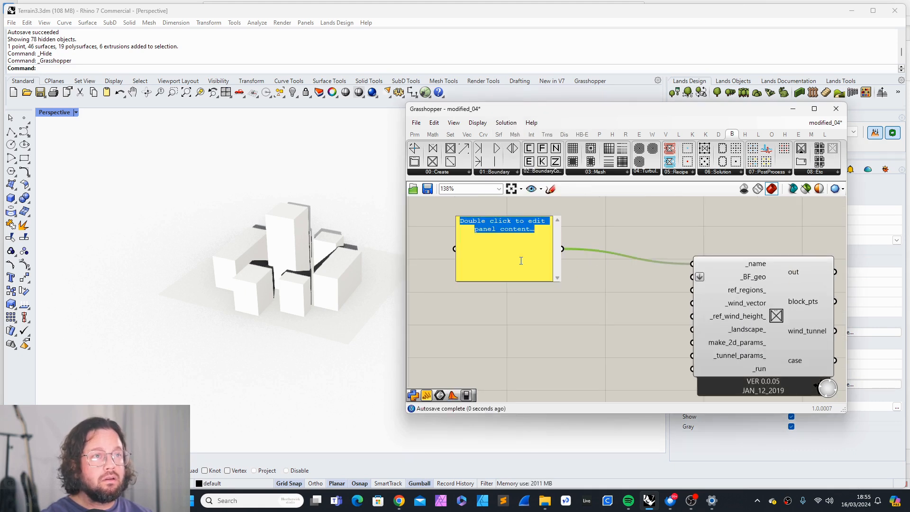
{"action": "type", "text": "test3"}
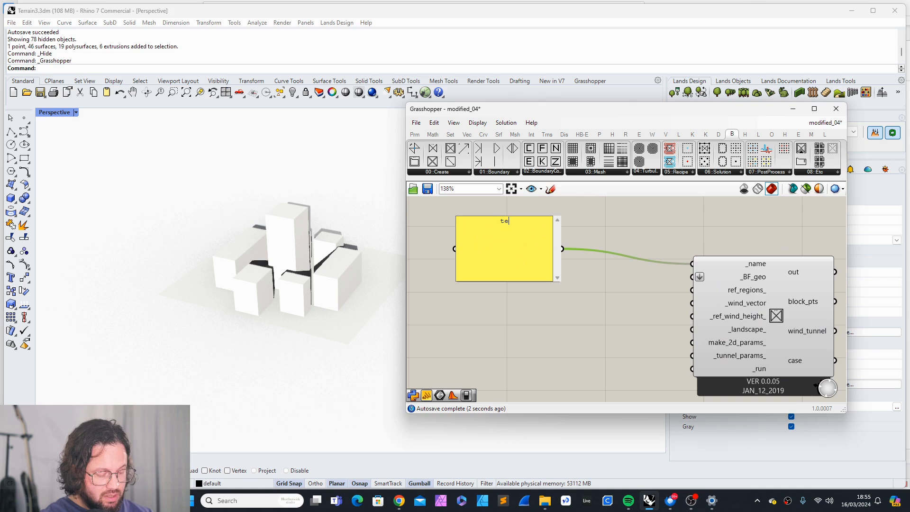
{"action": "left_click", "coordinate": [602, 303]}
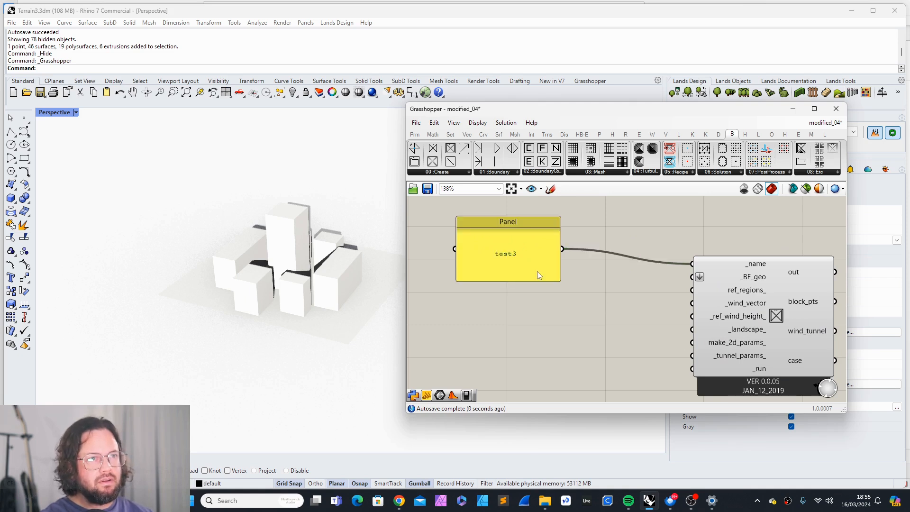
Reduce the height of the test3 panel and move it closer to the tunnel case component.
{"action": "left_click_drag", "start_coordinate": [532, 221], "coordinate": [563, 232]}
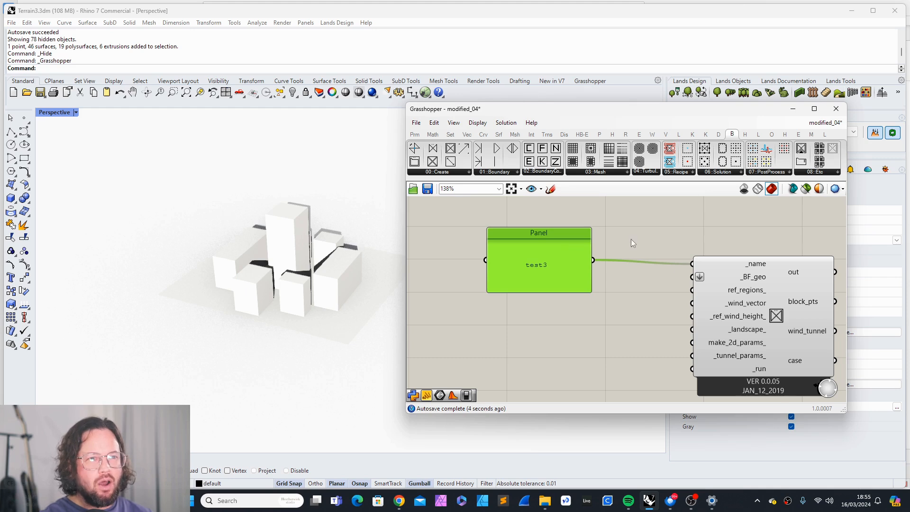
{"action": "left_click_drag", "start_coordinate": [559, 241], "coordinate": [570, 243]}
{"action": "left_click_drag", "start_coordinate": [573, 295], "coordinate": [573, 272]}
{"action": "left_click", "coordinate": [611, 306]}
{"action": "left_click_drag", "start_coordinate": [563, 240], "coordinate": [579, 238]}
{"action": "left_click", "coordinate": [676, 283]}
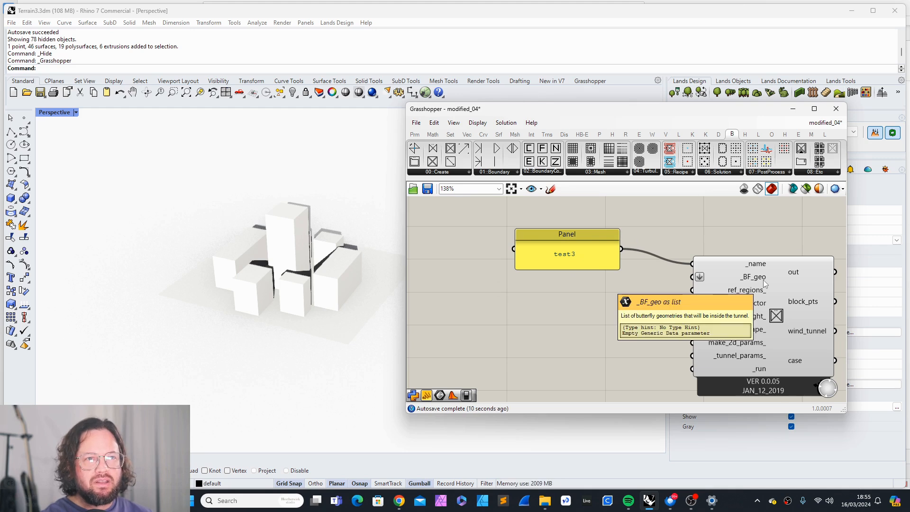
Place a Brep parameter on the canvas beside the test3 panel for the building geometry.
{"action": "scroll", "coordinate": [649, 302], "scroll_direction": "down", "scroll_amount": 6}
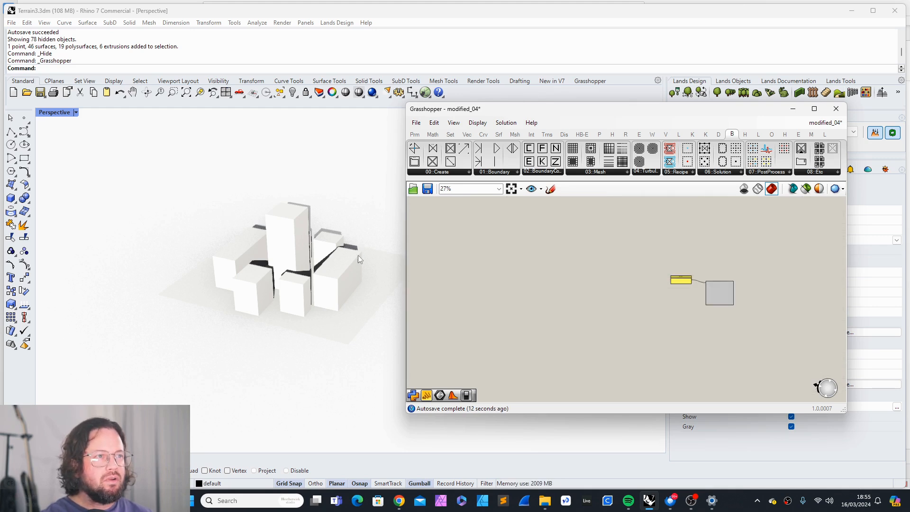
{"action": "mouse_move", "coordinate": [357, 255]}
{"action": "right_mouse_down"}
{"action": "mouse_move", "coordinate": [255, 278]}
{"action": "mouse_move", "coordinate": [279, 266]}
{"action": "right_mouse_up"}
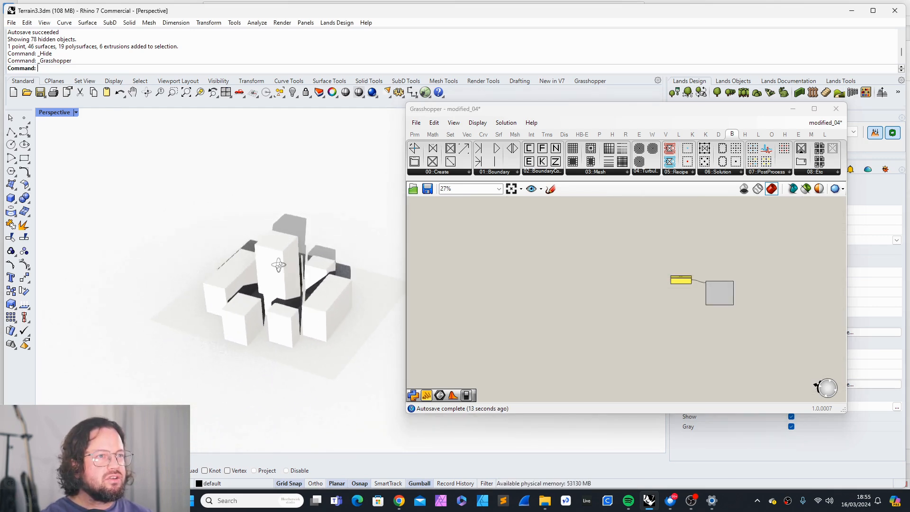
{"action": "left_click", "coordinate": [414, 134]}
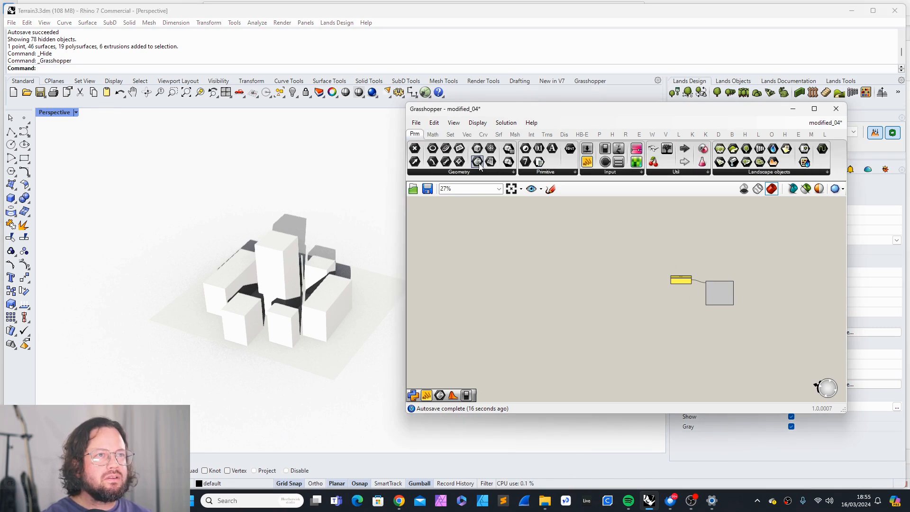
{"action": "left_click_drag", "start_coordinate": [477, 162], "coordinate": [582, 301]}
{"action": "scroll", "coordinate": [616, 268], "scroll_direction": "up", "scroll_amount": 2}
{"action": "scroll", "coordinate": [602, 266], "scroll_direction": "up", "scroll_amount": 3}
{"action": "scroll", "coordinate": [586, 302], "scroll_direction": "up", "scroll_amount": 7}
{"action": "scroll", "coordinate": [595, 302], "scroll_direction": "up", "scroll_amount": 1}
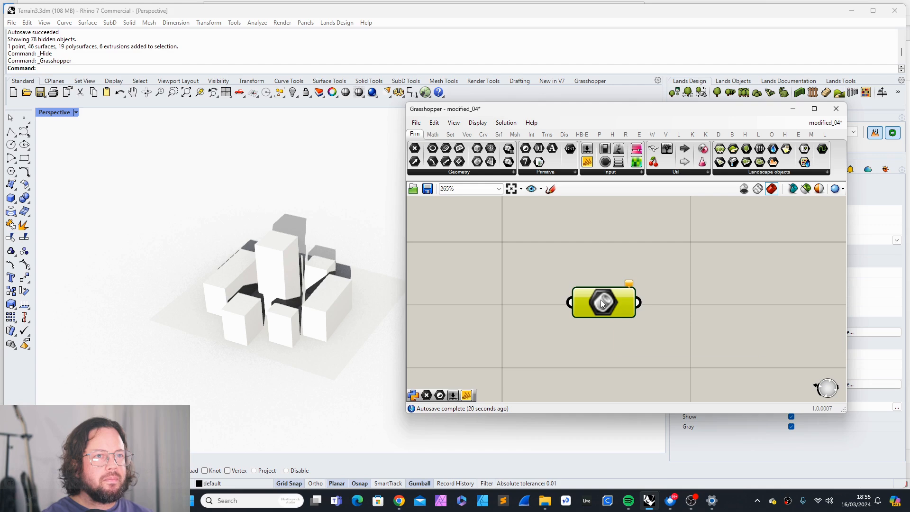
Reference all the building boxes, including the central tower, as multiple Breps in the Brep parameter.
{"action": "right_click", "coordinate": [599, 299]}
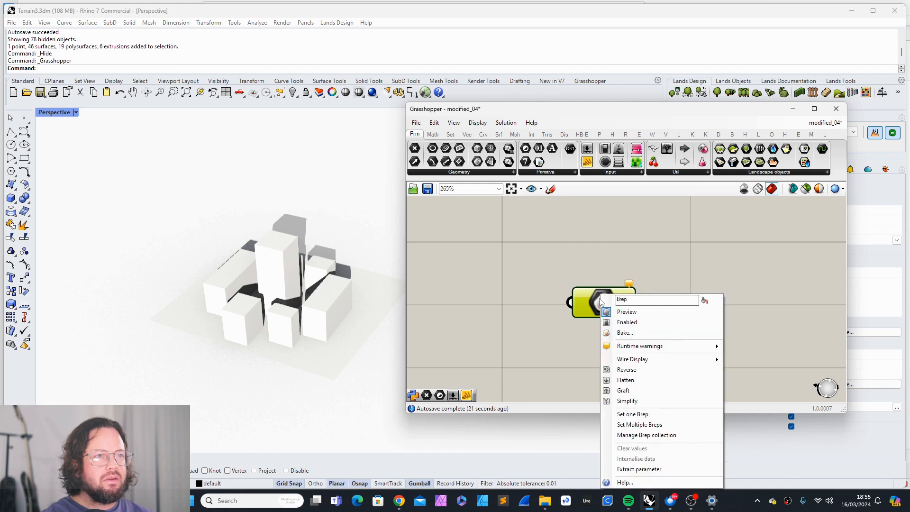
{"action": "left_click", "coordinate": [654, 425]}
{"action": "left_click", "coordinate": [322, 265]}
{"action": "left_click", "coordinate": [330, 281]}
{"action": "left_click", "coordinate": [284, 317]}
{"action": "left_click", "coordinate": [249, 315]}
{"action": "left_click", "coordinate": [230, 286]}
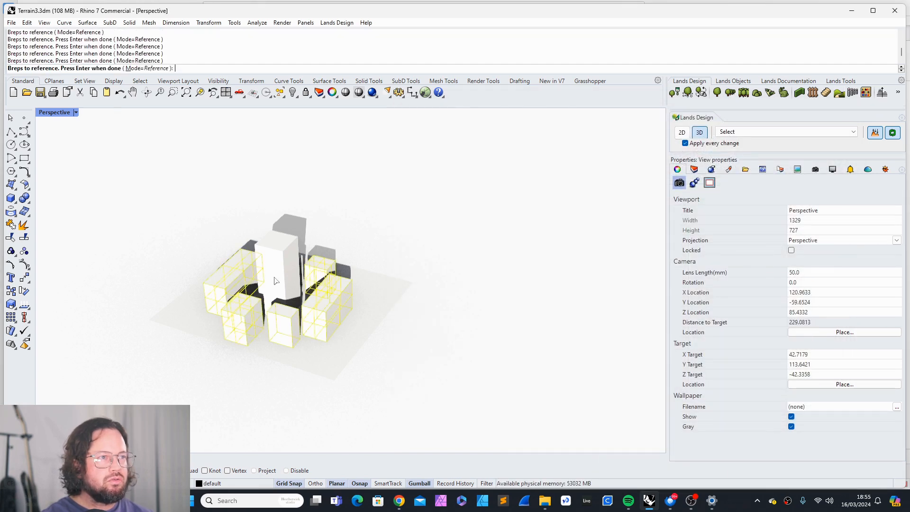
{"action": "left_click", "coordinate": [274, 279]}
{"action": "scroll", "coordinate": [394, 290], "scroll_direction": "down", "scroll_amount": 9}
{"action": "right_click_drag", "start_coordinate": [392, 290], "coordinate": [303, 315]}
{"action": "scroll", "coordinate": [332, 278], "scroll_direction": "up", "scroll_amount": 5}
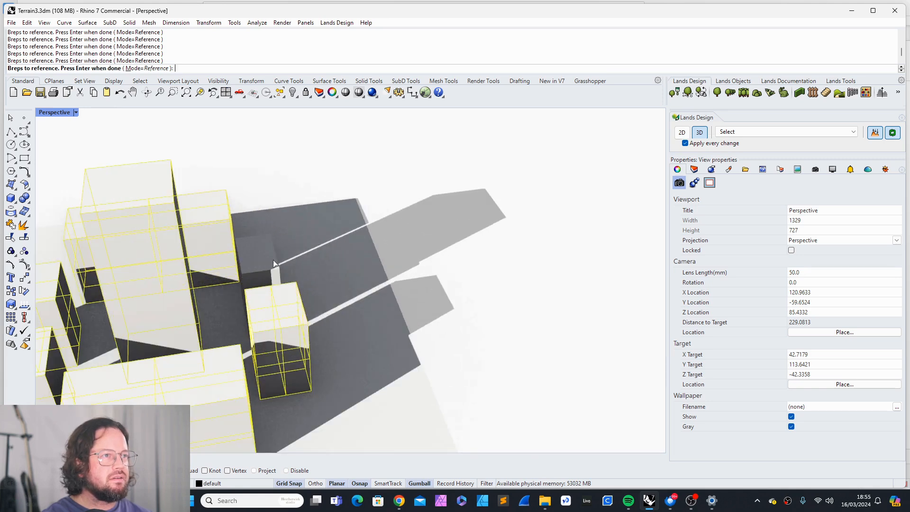
{"action": "scroll", "coordinate": [336, 276], "scroll_direction": "down", "scroll_amount": 4}
{"action": "key", "text": "Return"}
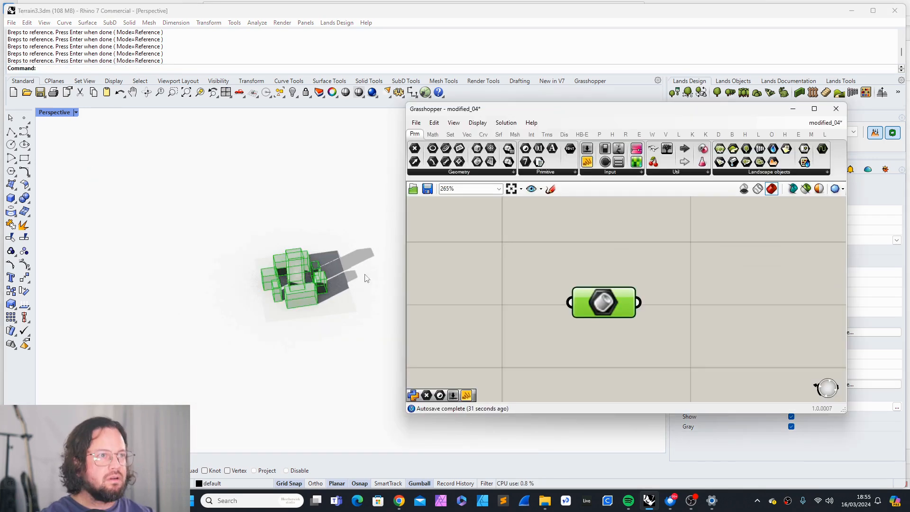
Move the Brep parameter closer to the test3 panel and the tunnel case component.
{"action": "scroll", "coordinate": [561, 294], "scroll_direction": "down", "scroll_amount": 3}
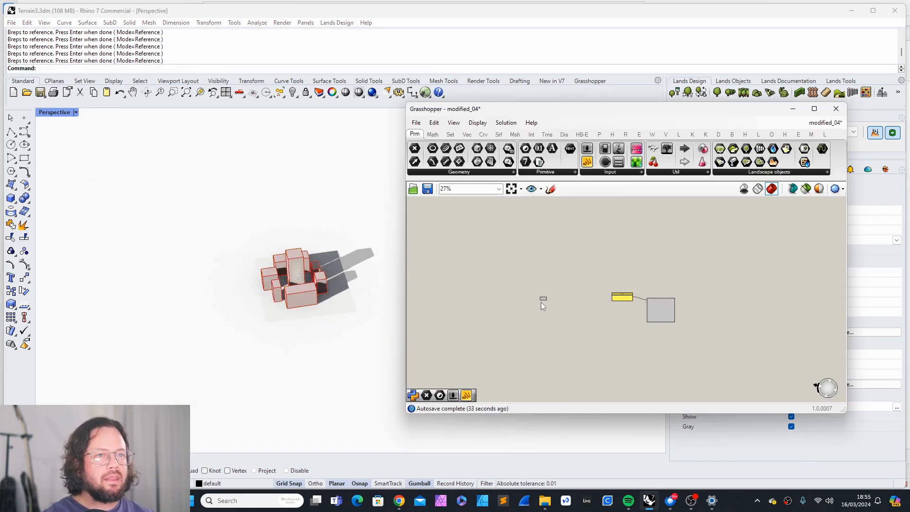
{"action": "scroll", "coordinate": [541, 302], "scroll_direction": "up", "scroll_amount": 3}
{"action": "scroll", "coordinate": [479, 295], "scroll_direction": "down", "scroll_amount": 2}
{"action": "left_click_drag", "start_coordinate": [479, 295], "coordinate": [595, 331]}
{"action": "scroll", "coordinate": [628, 340], "scroll_direction": "up", "scroll_amount": 4}
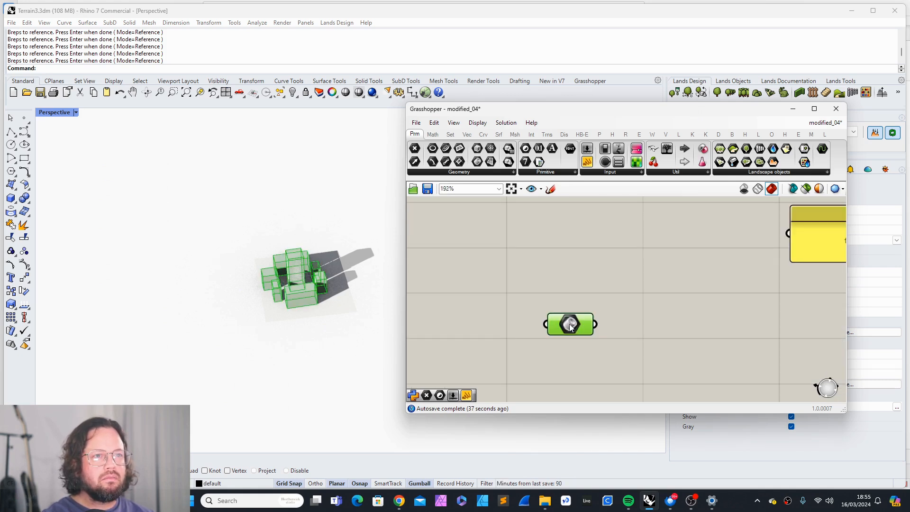
{"action": "scroll", "coordinate": [610, 288], "scroll_direction": "down", "scroll_amount": 4}
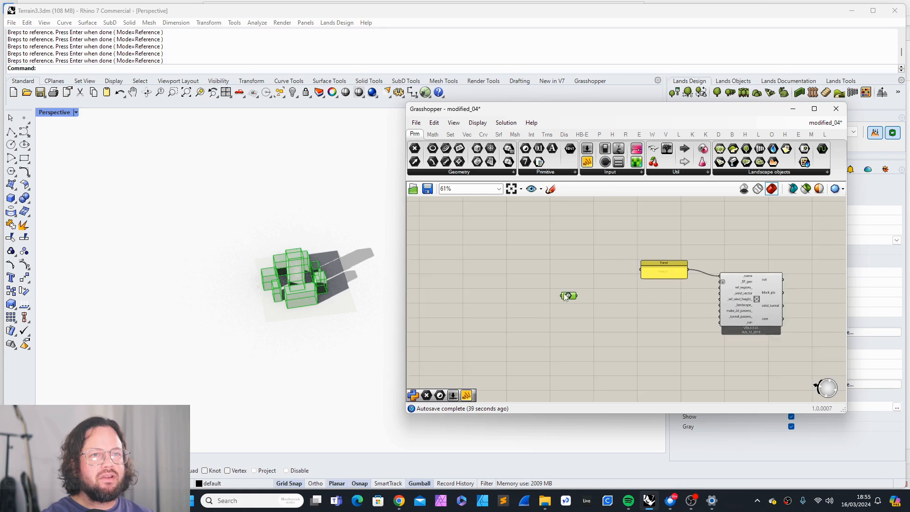
{"action": "scroll", "coordinate": [645, 304], "scroll_direction": "up", "scroll_amount": 2}
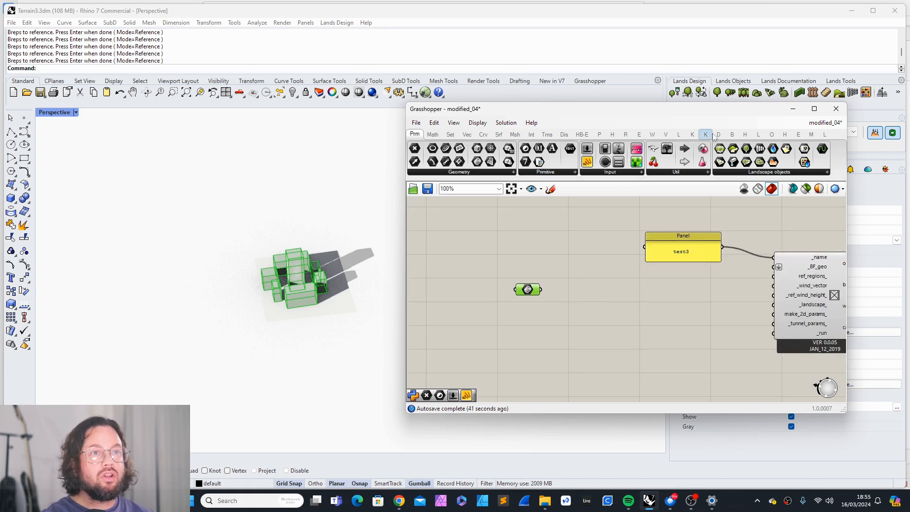
Place a Butterfly_Create Butterfly Geometry component between the Brep parameter and the tunnel case component.
{"action": "left_click", "coordinate": [733, 134]}
{"action": "left_click", "coordinate": [449, 172]}
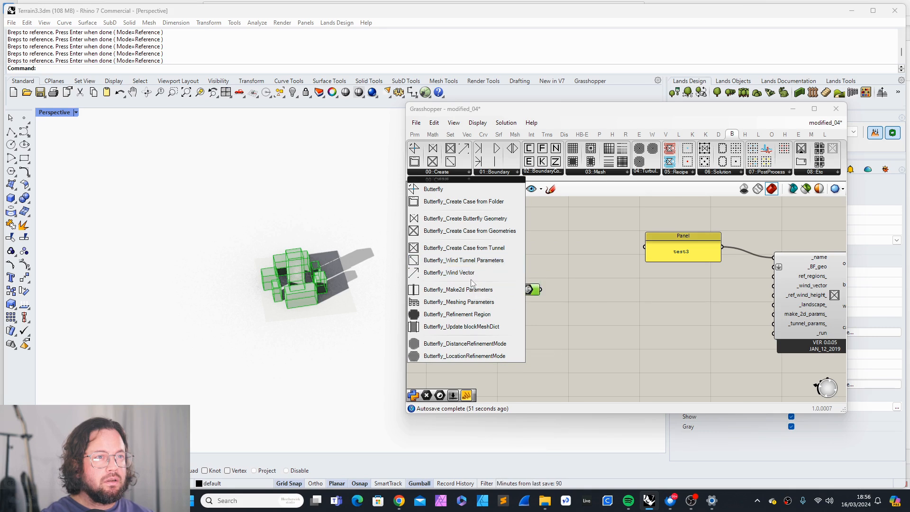
{"action": "left_click", "coordinate": [499, 172]}
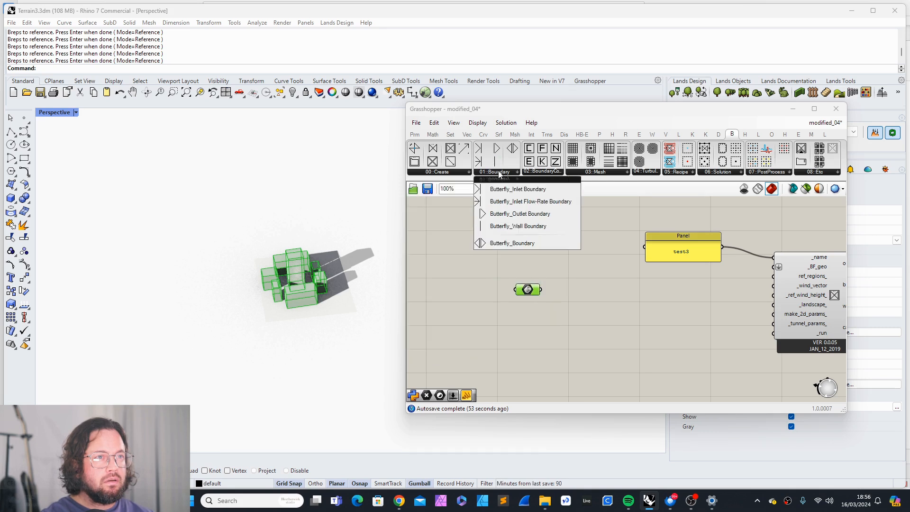
{"action": "left_click", "coordinate": [452, 173]}
{"action": "left_click_drag", "start_coordinate": [480, 222], "coordinate": [587, 327]}
Connect the Brep parameter to the _geo input of the Create Butterfly Geometry component and align it with that input.
{"action": "left_click", "coordinate": [526, 294]}
{"action": "left_click_drag", "start_coordinate": [527, 297], "coordinate": [593, 314]}
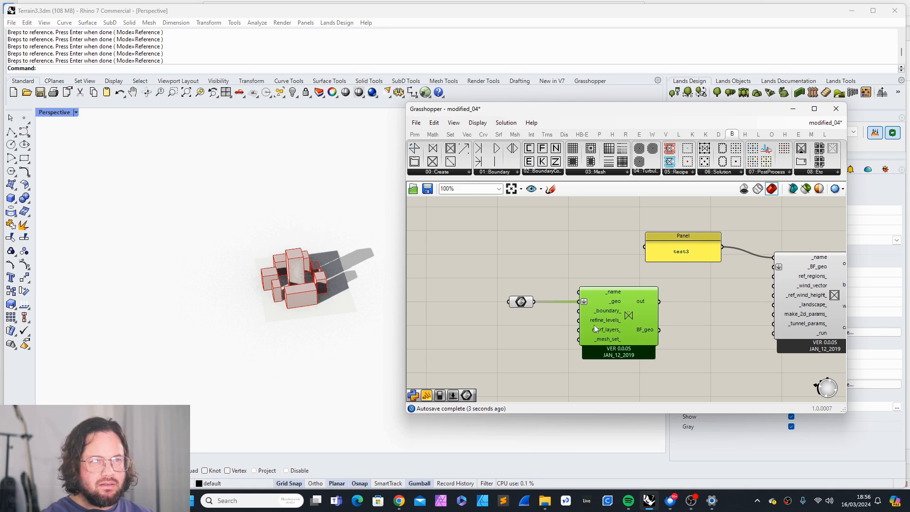
{"action": "left_click_drag", "start_coordinate": [517, 304], "coordinate": [521, 304]}
{"action": "left_click", "coordinate": [665, 306]}
Duplicate the test3 panel with the text build and connect it to the _name input of the Create Butterfly Geometry component.
{"action": "left_click", "coordinate": [685, 252]}
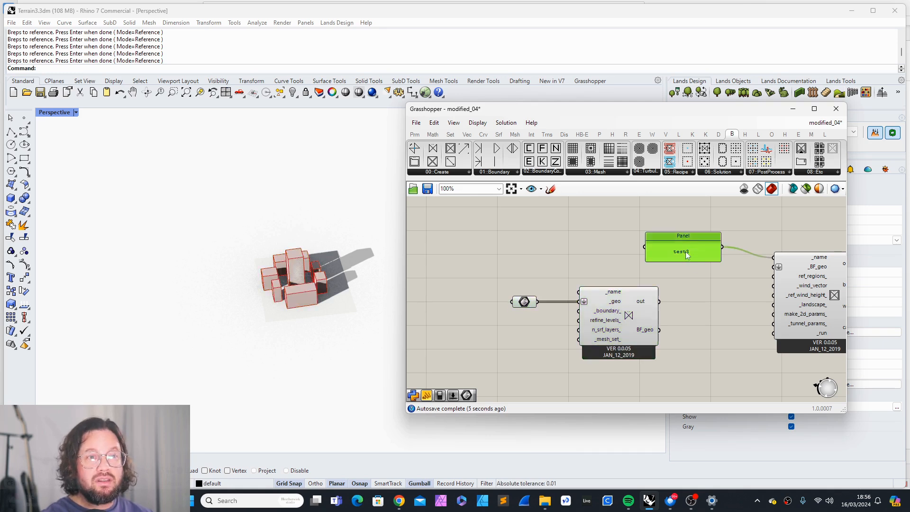
{"action": "double_click", "coordinate": [685, 255]}
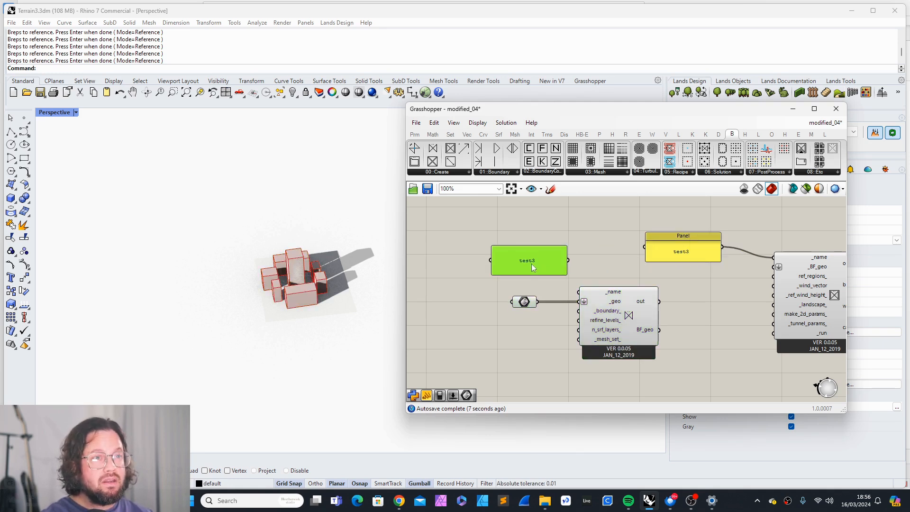
{"action": "type", "text": "b"}
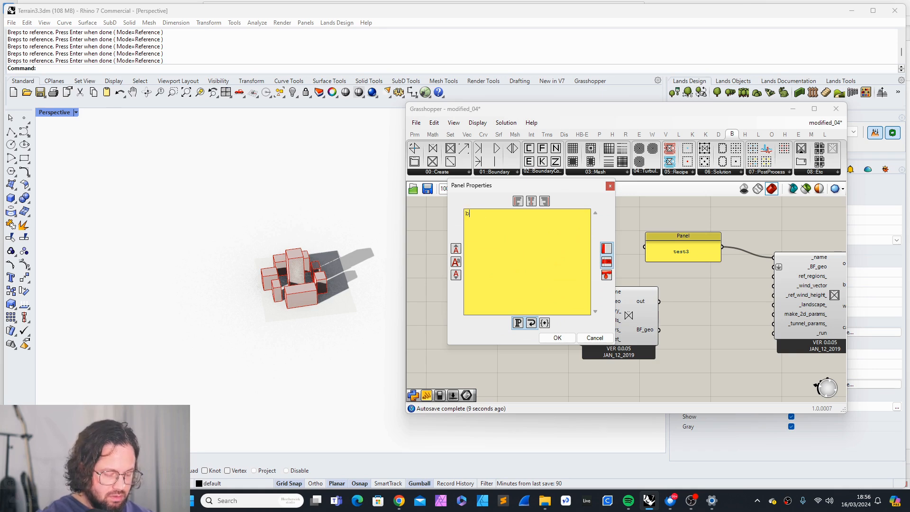
{"action": "type", "text": "ulid"}
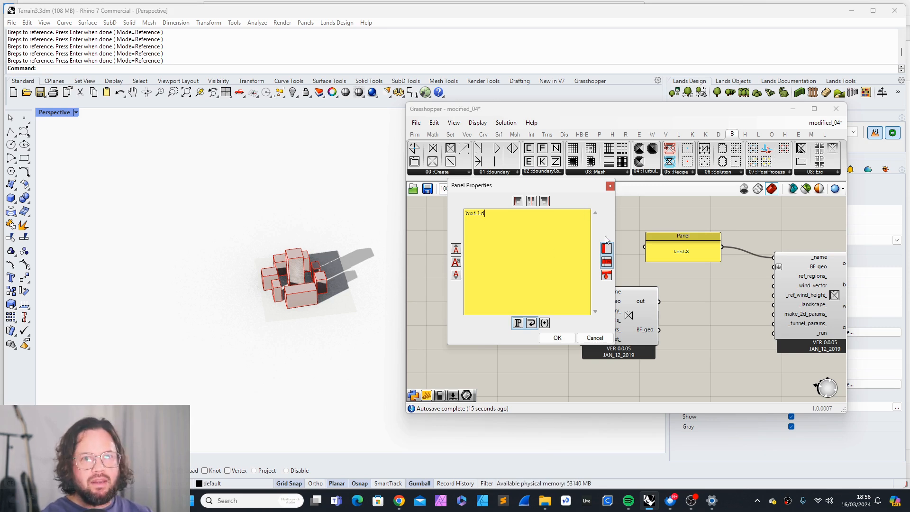
{"action": "key", "text": "Return"}
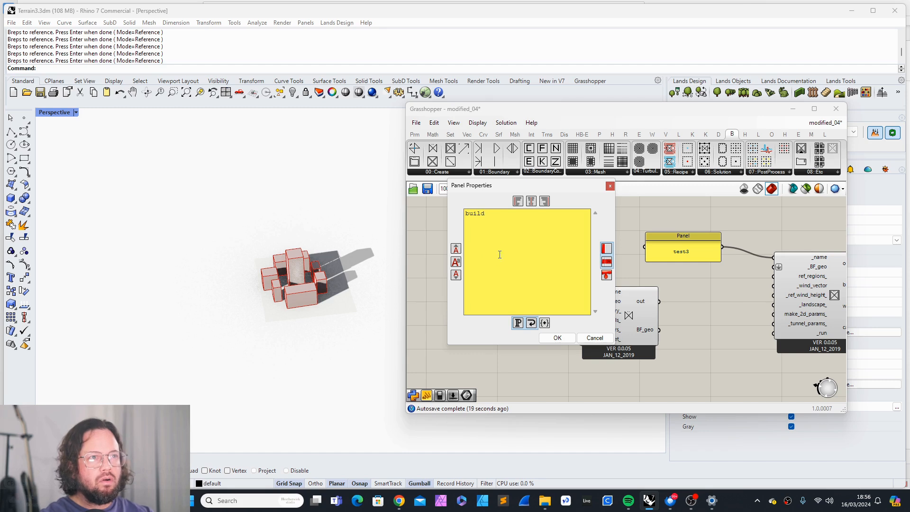
{"action": "left_click", "coordinate": [557, 338]}
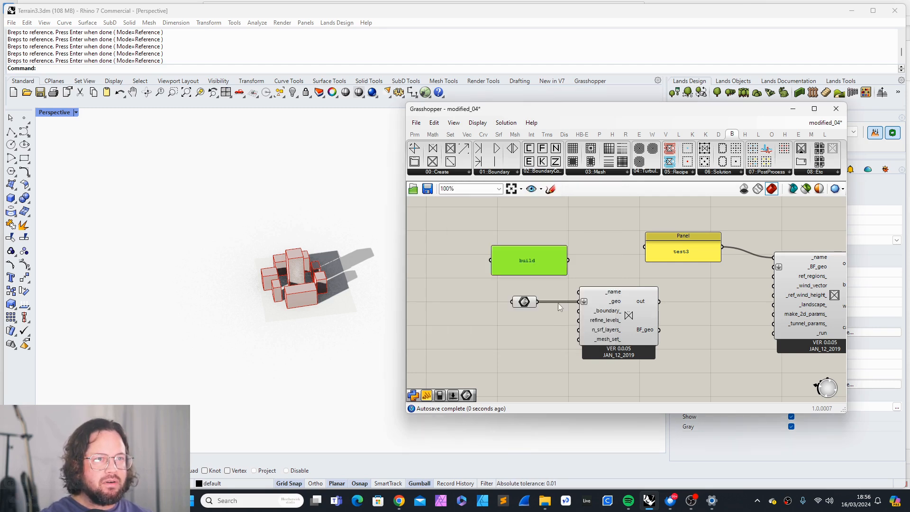
{"action": "left_click_drag", "start_coordinate": [568, 261], "coordinate": [580, 291]}
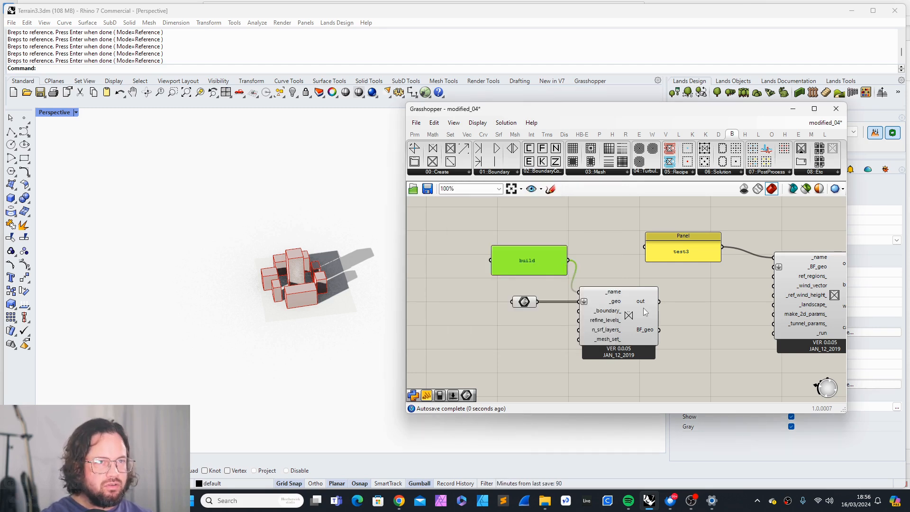
Reposition the geometry and tunnel case components and connect the BF_geo output to the tunnel case's _BF_geo input.
{"action": "right_click_drag", "start_coordinate": [644, 308], "coordinate": [501, 283]}
{"action": "scroll", "coordinate": [501, 283], "scroll_direction": "down", "scroll_amount": 2}
{"action": "scroll", "coordinate": [624, 304], "scroll_direction": "up", "scroll_amount": 1}
{"action": "scroll", "coordinate": [604, 303], "scroll_direction": "down", "scroll_amount": 2}
{"action": "scroll", "coordinate": [528, 293], "scroll_direction": "up", "scroll_amount": 1}
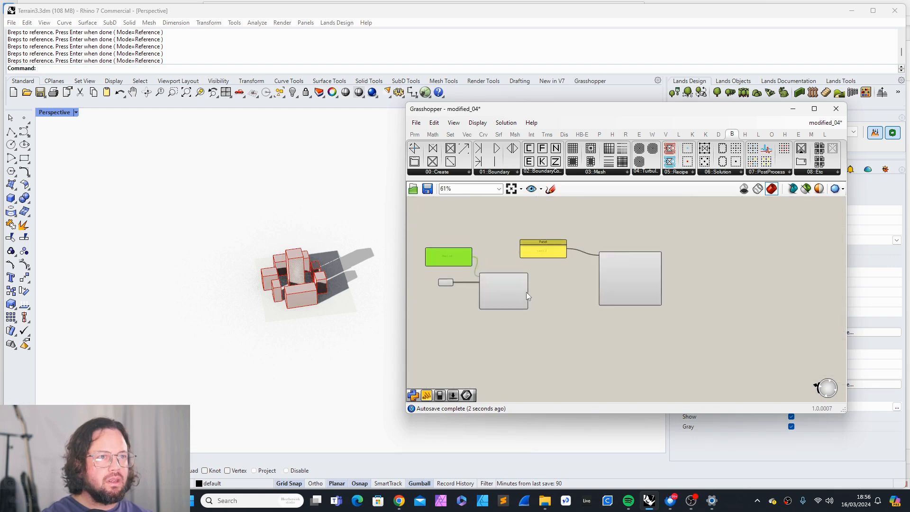
{"action": "scroll", "coordinate": [526, 291], "scroll_direction": "up", "scroll_amount": 3}
{"action": "scroll", "coordinate": [530, 291], "scroll_direction": "down", "scroll_amount": 1}
{"action": "scroll", "coordinate": [531, 290], "scroll_direction": "down", "scroll_amount": 1}
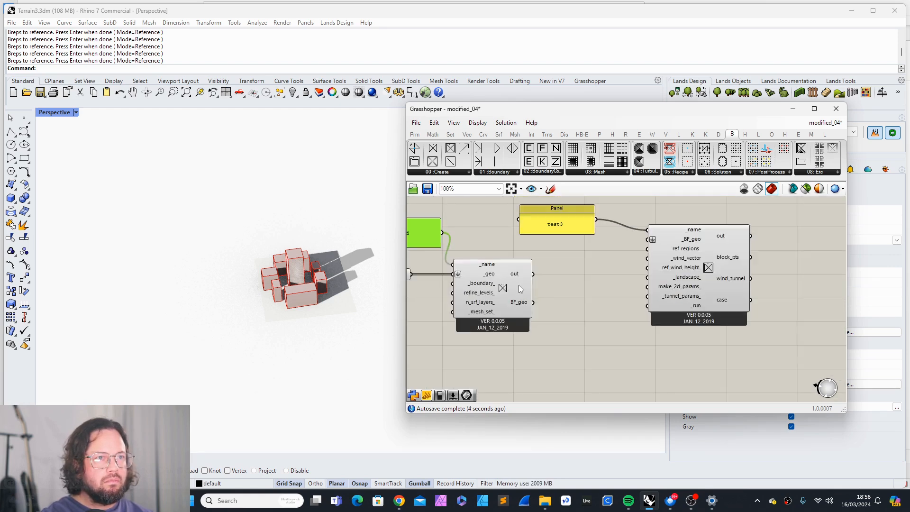
{"action": "left_click_drag", "start_coordinate": [519, 289], "coordinate": [577, 289]}
{"action": "left_click_drag", "start_coordinate": [704, 285], "coordinate": [724, 287]}
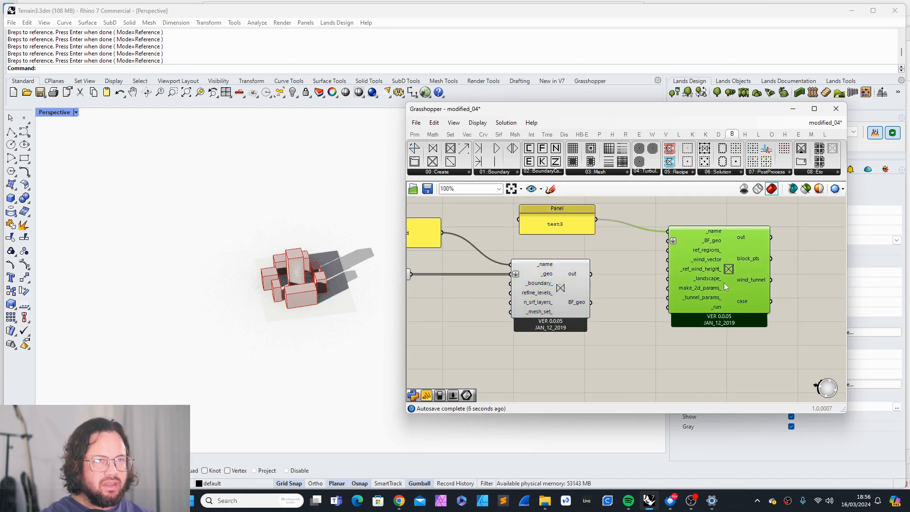
{"action": "left_click_drag", "start_coordinate": [591, 301], "coordinate": [669, 241]}
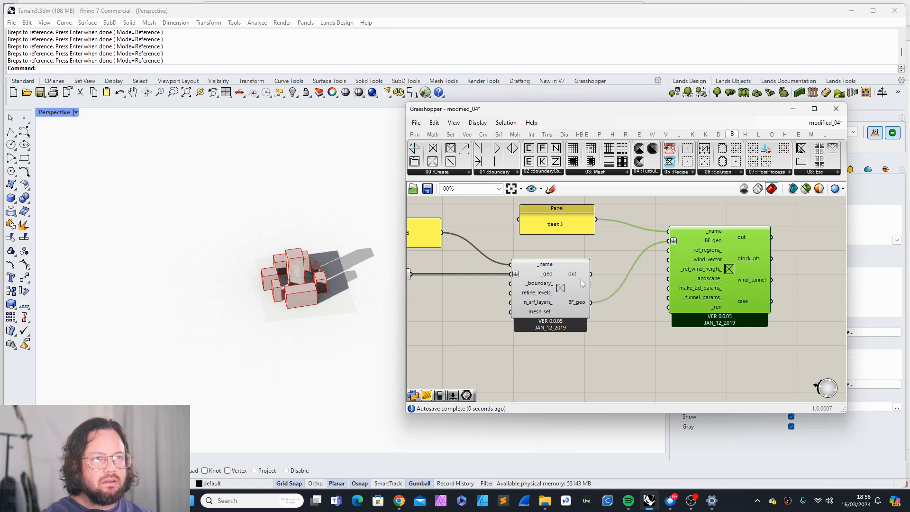
Move the Create Butterfly Geometry component slightly up and the tunnel case component farther away and lower to free up space.
{"action": "left_click_drag", "start_coordinate": [581, 280], "coordinate": [573, 263]}
{"action": "left_click_drag", "start_coordinate": [716, 266], "coordinate": [747, 272]}
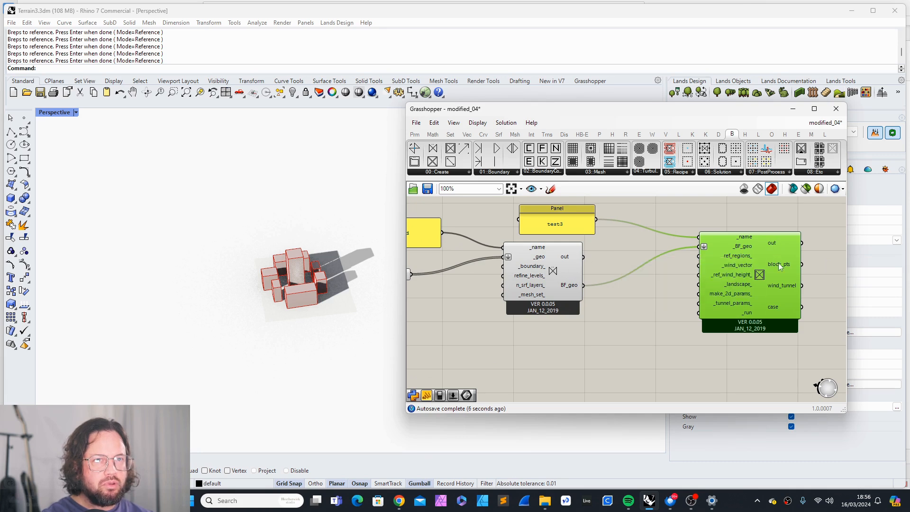
{"action": "left_click_drag", "start_coordinate": [737, 269], "coordinate": [765, 320]}
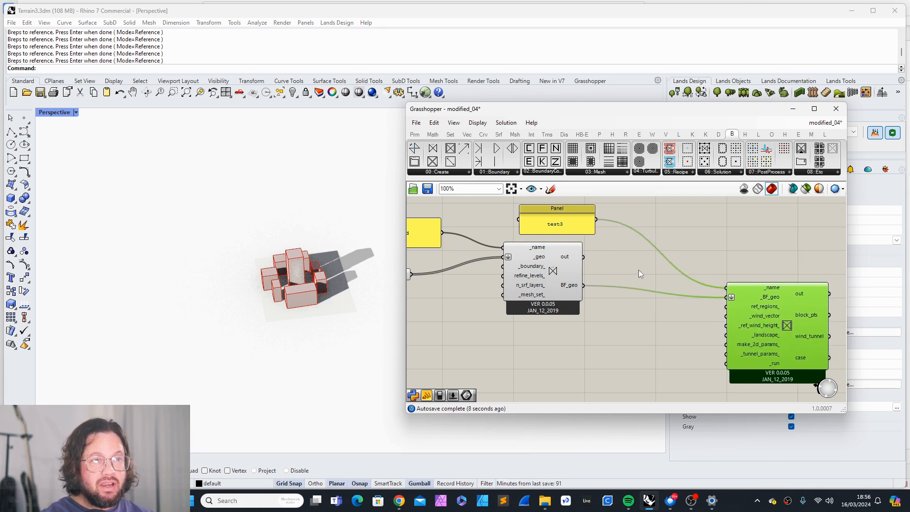
Place a Butterfly wind vector component below the geometry component and connect it to the tunnel case's _wind_vector input.
{"action": "left_click", "coordinate": [443, 175]}
{"action": "left_click_drag", "start_coordinate": [460, 274], "coordinate": [738, 323]}
{"action": "left_click_drag", "start_coordinate": [607, 352], "coordinate": [568, 333]}
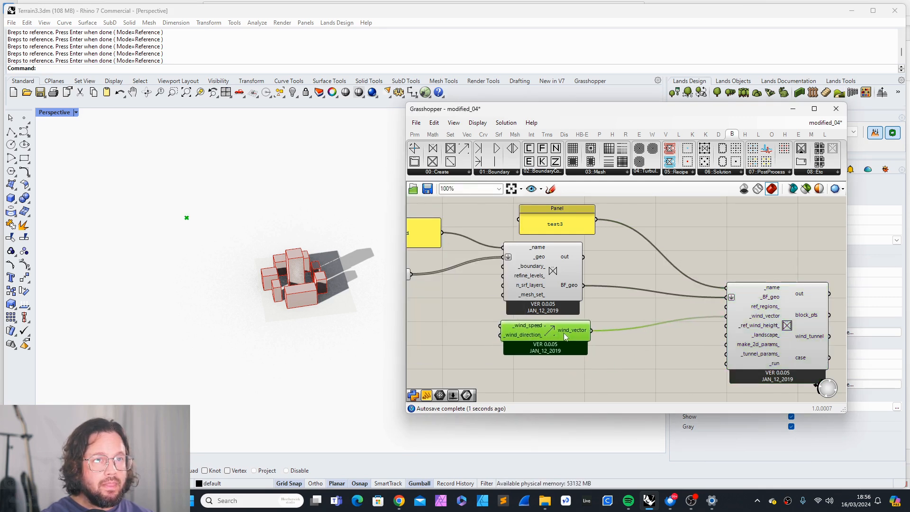
{"action": "left_click", "coordinate": [654, 351]}
{"action": "scroll", "coordinate": [709, 336], "scroll_direction": "up", "scroll_amount": 2}
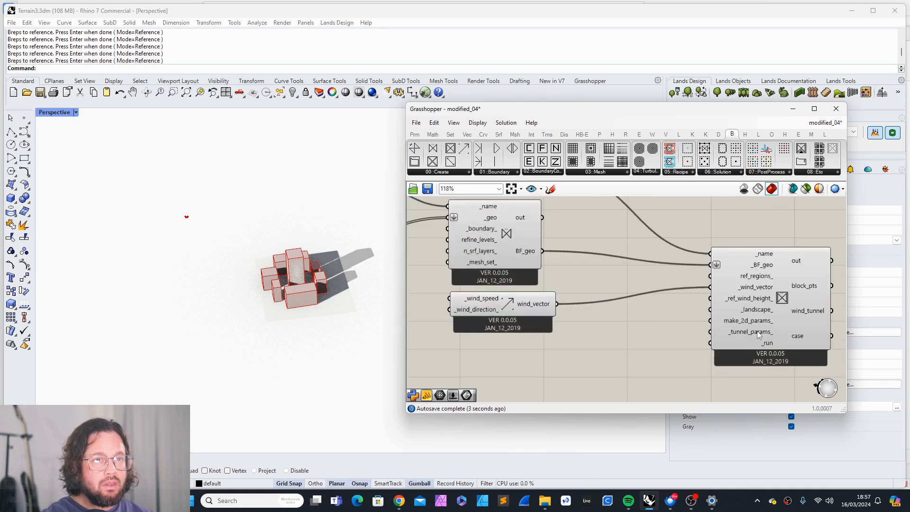
Duplicate the build panel and place the copy beside the wind vector component's inputs.
{"action": "left_click", "coordinate": [502, 300]}
{"action": "scroll", "coordinate": [533, 311], "scroll_direction": "up", "scroll_amount": 5}
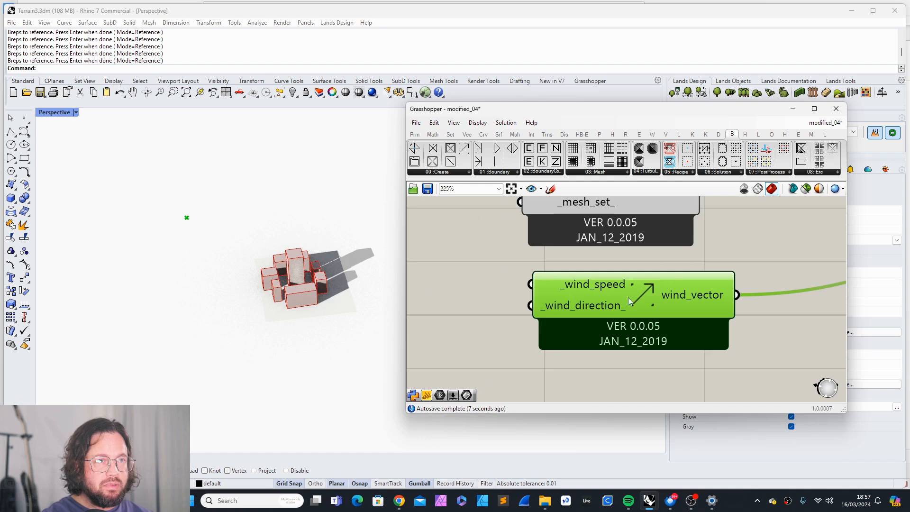
{"action": "scroll", "coordinate": [628, 298], "scroll_direction": "down", "scroll_amount": 6}
{"action": "left_click", "coordinate": [524, 222]}
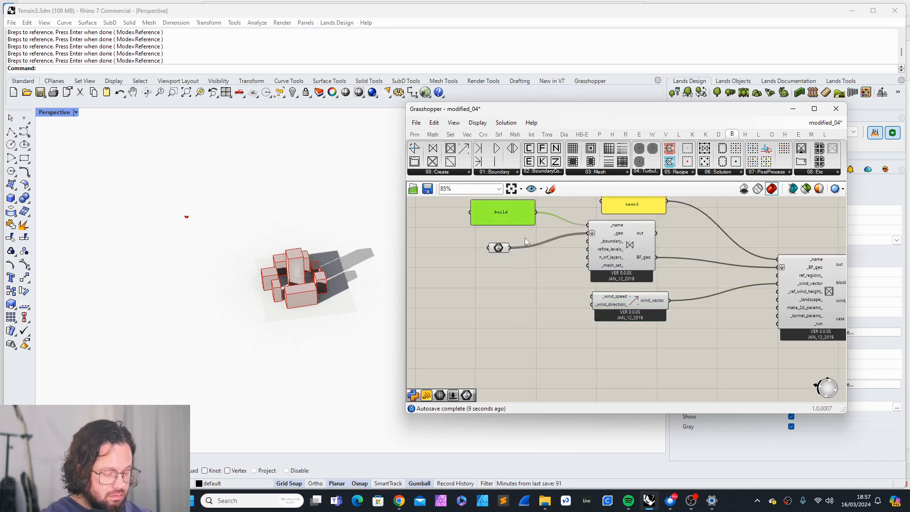
{"action": "key", "text": "ctrl+c"}
{"action": "key", "text": "ctrl+v"}
{"action": "mouse_move", "coordinate": [484, 230]}
{"action": "left_mouse_down"}
{"action": "mouse_move", "coordinate": [484, 299]}
{"action": "mouse_move", "coordinate": [485, 248]}
{"action": "left_mouse_up"}
{"action": "left_click_drag", "start_coordinate": [506, 211], "coordinate": [525, 277]}
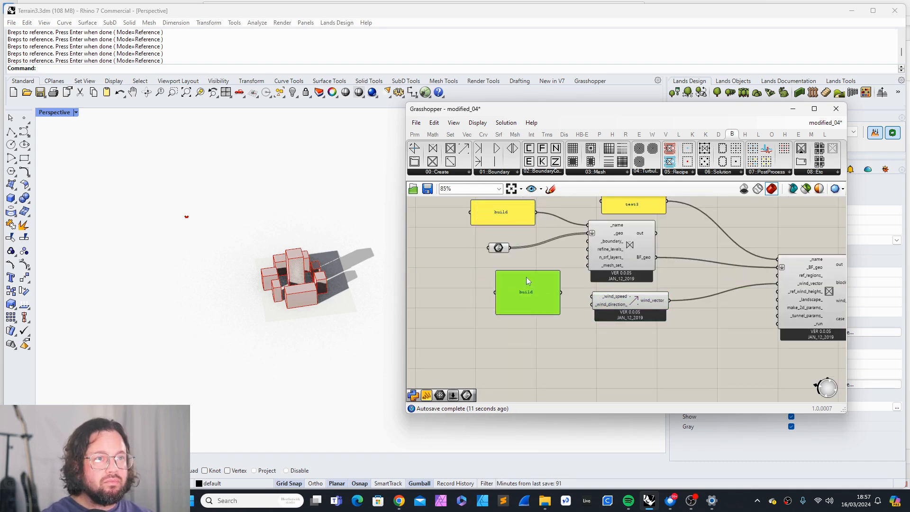
Set the copied panel's text to 1, shrink the panel and connect it to the _wind_speed input.
{"action": "scroll", "coordinate": [527, 280], "scroll_direction": "up", "scroll_amount": 3}
{"action": "double_click", "coordinate": [514, 300]}
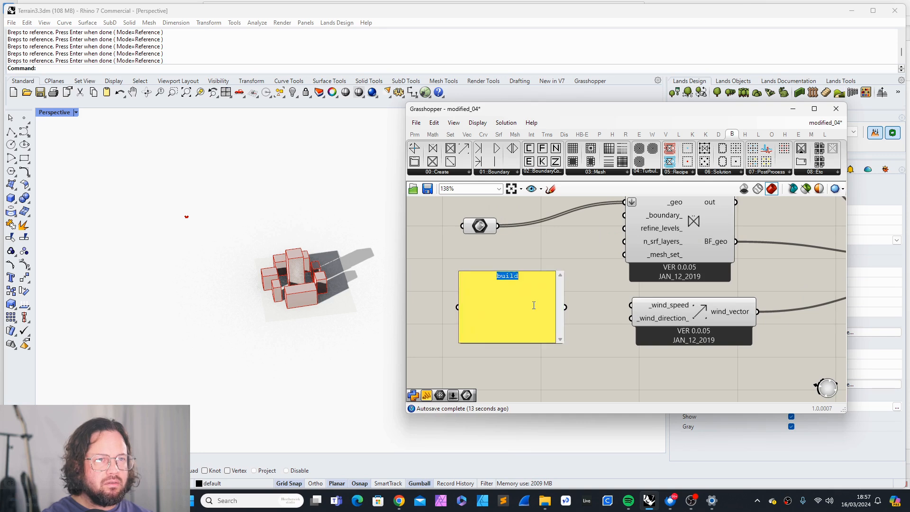
{"action": "type", "text": "1"}
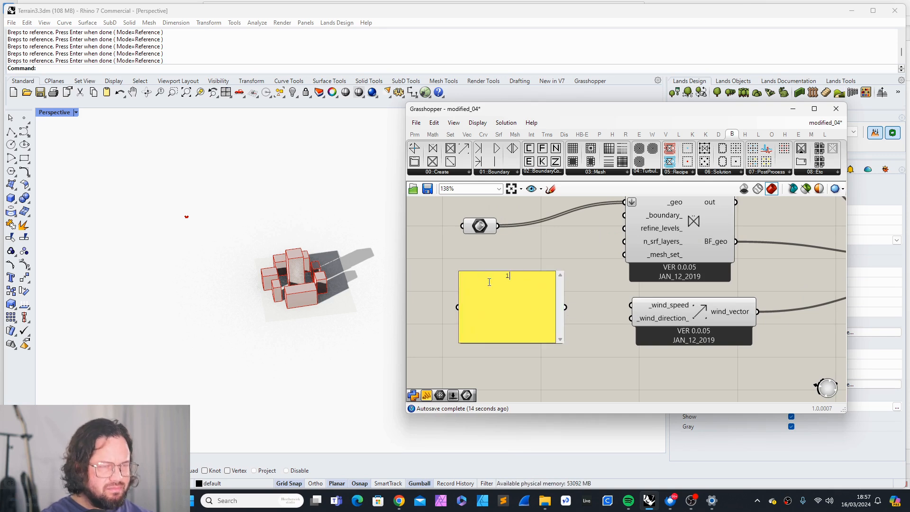
{"action": "left_click", "coordinate": [598, 291]}
{"action": "left_click_drag", "start_coordinate": [523, 272], "coordinate": [630, 305]}
{"action": "left_click", "coordinate": [543, 309]}
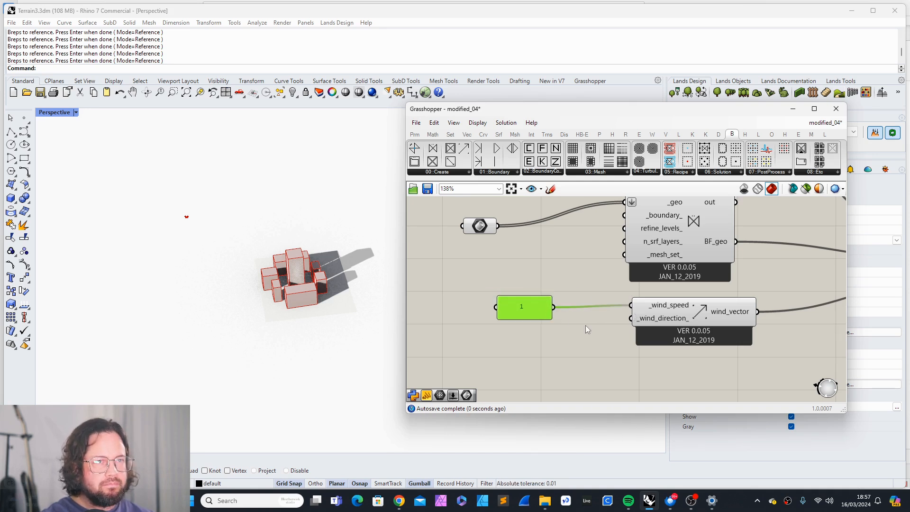
Set the wind speed panel to 10 and move it closer to the wind vector component.
{"action": "left_click", "coordinate": [584, 325]}
{"action": "scroll", "coordinate": [516, 309], "scroll_direction": "up", "scroll_amount": 2}
{"action": "scroll", "coordinate": [547, 322], "scroll_direction": "down", "scroll_amount": 2}
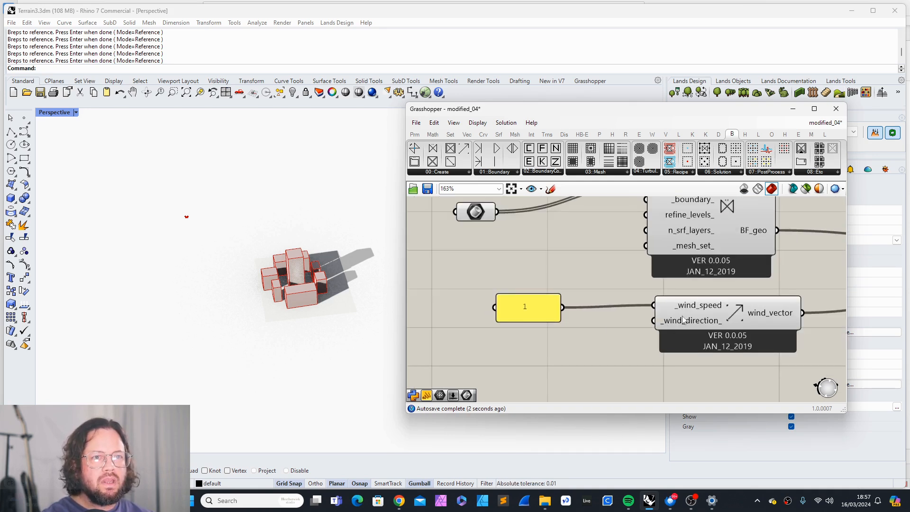
{"action": "scroll", "coordinate": [622, 324], "scroll_direction": "down", "scroll_amount": 3}
{"action": "scroll", "coordinate": [500, 306], "scroll_direction": "up", "scroll_amount": 3}
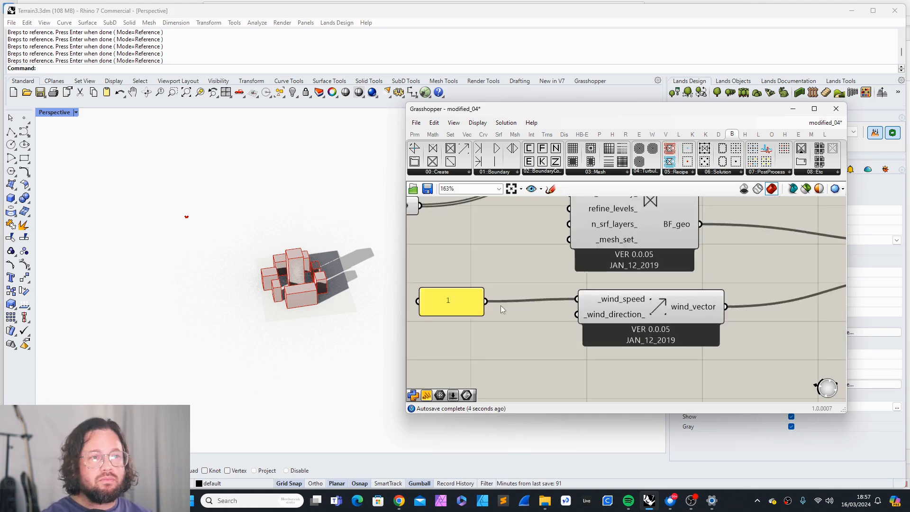
{"action": "double_click", "coordinate": [459, 300]}
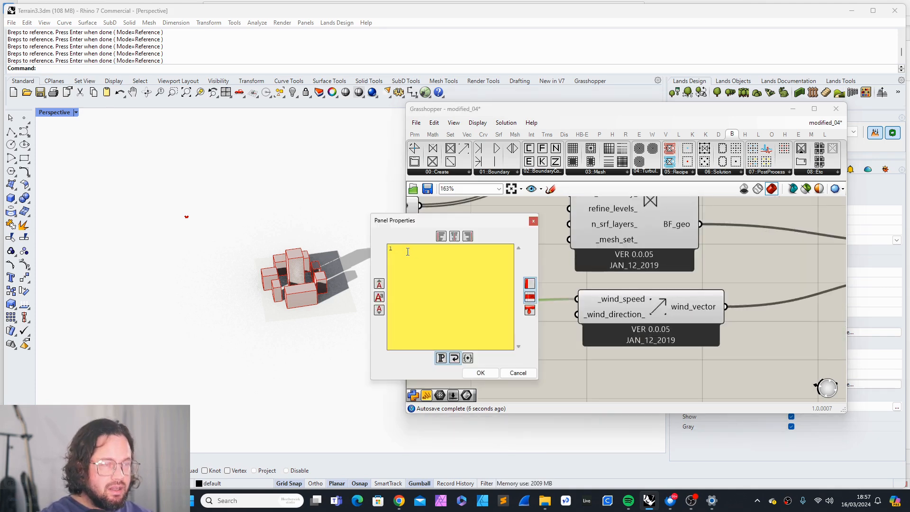
{"action": "type", "text": "10"}
{"action": "left_click", "coordinate": [481, 372]}
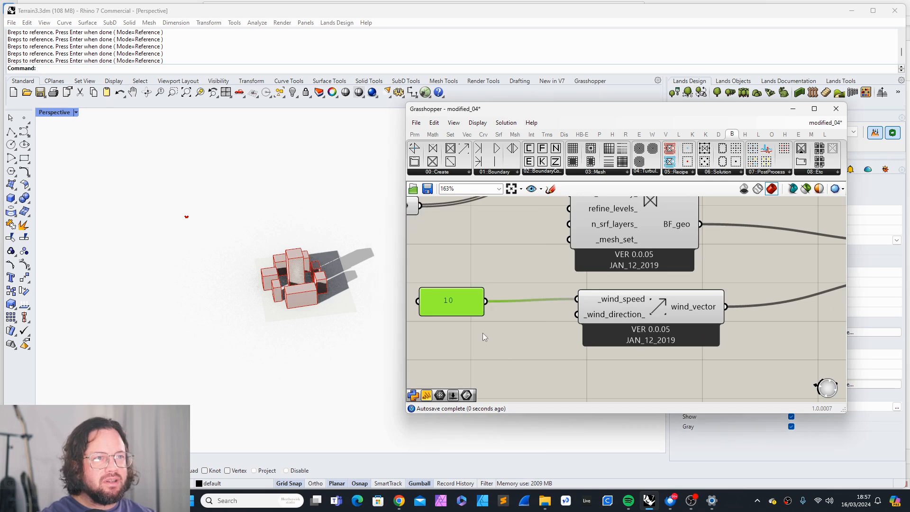
{"action": "left_click", "coordinate": [483, 333]}
{"action": "left_click_drag", "start_coordinate": [467, 306], "coordinate": [509, 305]}
{"action": "scroll", "coordinate": [518, 322], "scroll_direction": "down", "scroll_amount": 4}
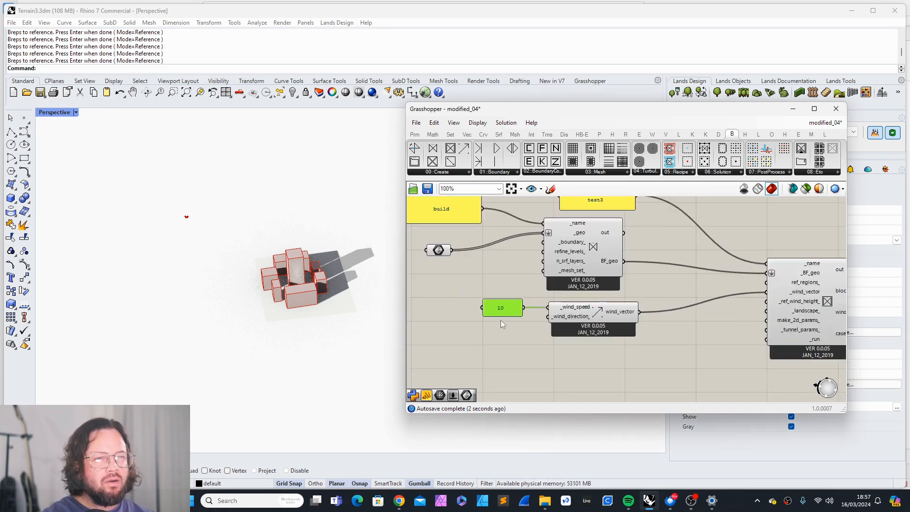
Align the wind vector component and its speed panel beneath the Create Butterfly Geometry component.
{"action": "left_click", "coordinate": [570, 316]}
{"action": "left_click_drag", "start_coordinate": [572, 316], "coordinate": [507, 308]}
{"action": "left_click", "coordinate": [544, 342]}
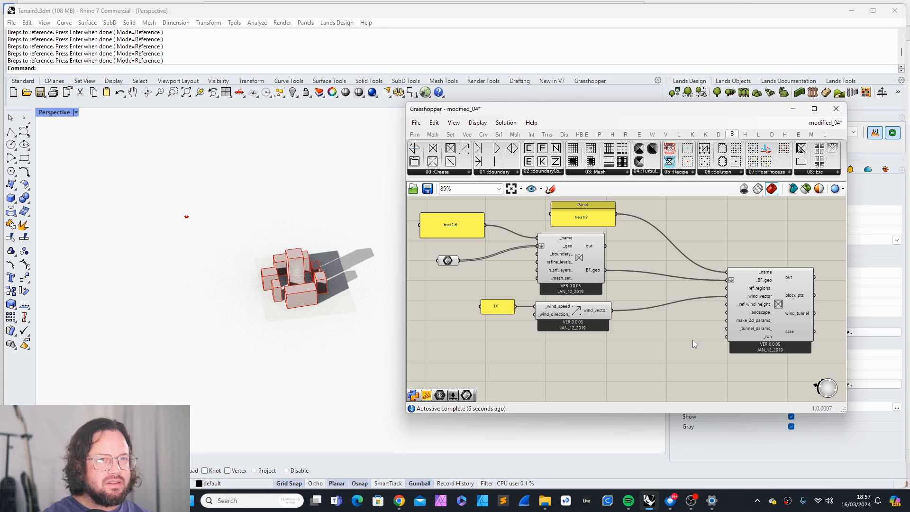
{"action": "left_click", "coordinate": [595, 273]}
{"action": "left_click_drag", "start_coordinate": [596, 275], "coordinate": [596, 277]}
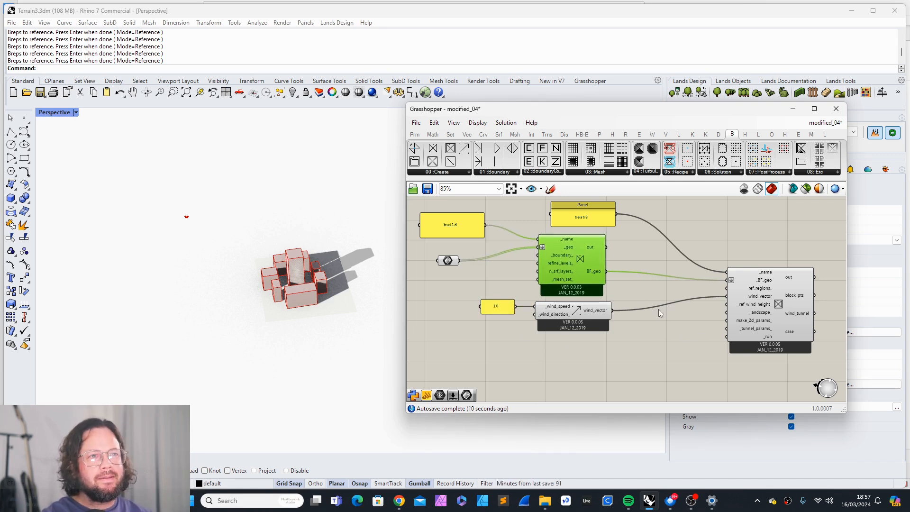
Add a Boolean Toggle below the wind vector component and connect it to the tunnel case's _run input.
{"action": "double_click", "coordinate": [667, 327]}
{"action": "type", "text": "t"}
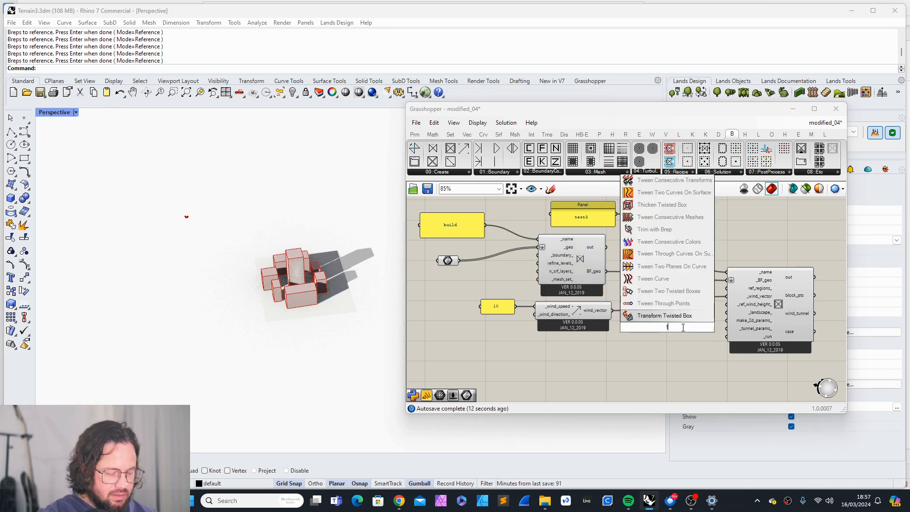
{"action": "type", "text": "oggle"}
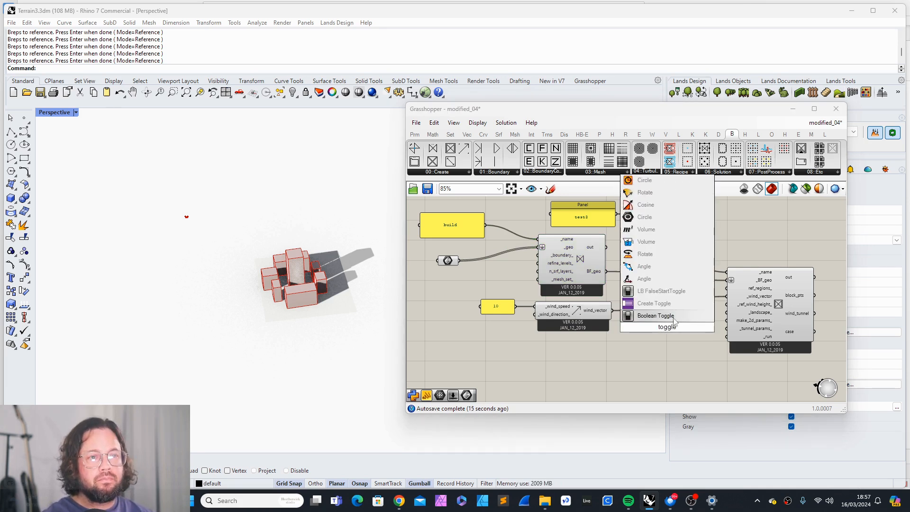
{"action": "left_click", "coordinate": [672, 315]}
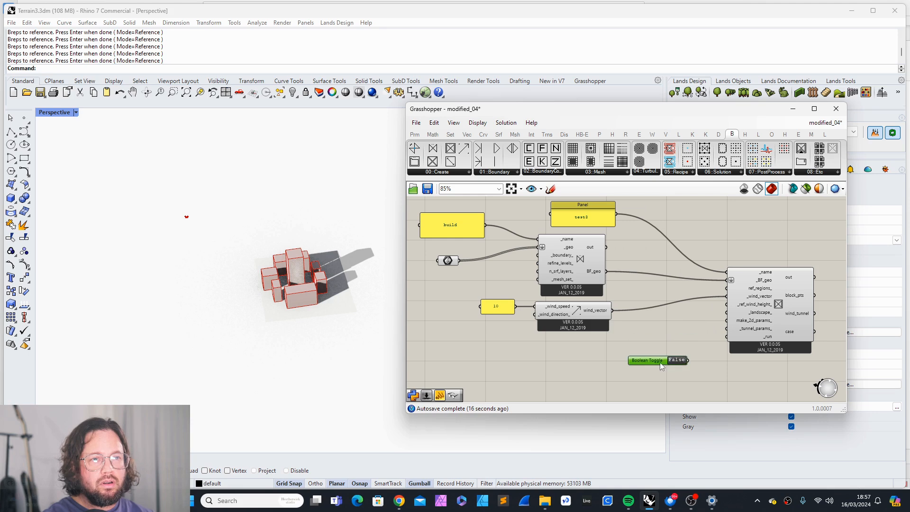
{"action": "scroll", "coordinate": [709, 365], "scroll_direction": "up", "scroll_amount": 3}
{"action": "left_click_drag", "start_coordinate": [674, 358], "coordinate": [738, 320]}
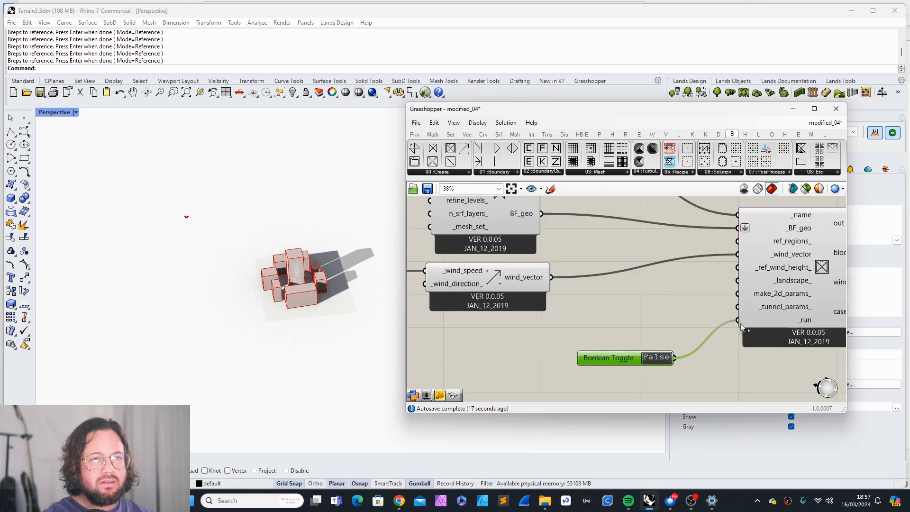
Set the Boolean Toggle to True to run the tunnel case and examine the tunnel extents and the component's outputs.
{"action": "double_click", "coordinate": [657, 360]}
{"action": "scroll", "coordinate": [649, 328], "scroll_direction": "down", "scroll_amount": 1}
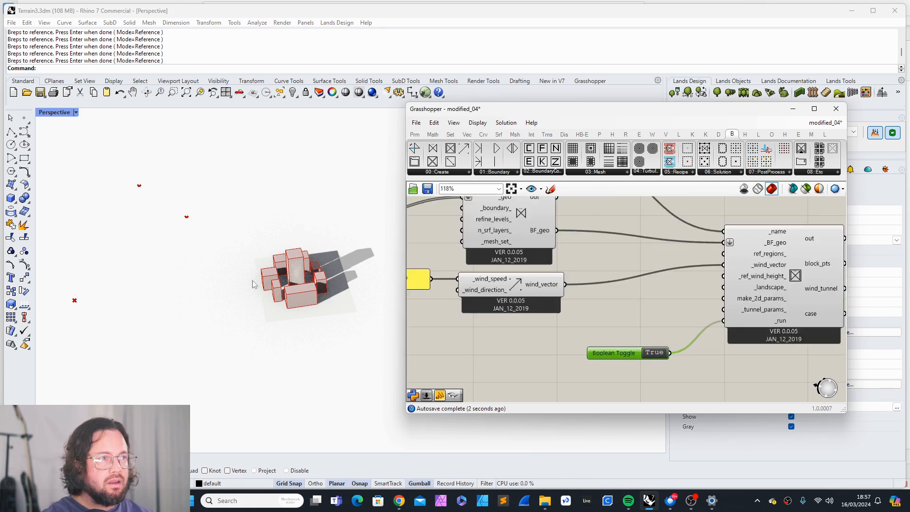
{"action": "scroll", "coordinate": [194, 284], "scroll_direction": "down", "scroll_amount": 4}
{"action": "right_click_drag", "start_coordinate": [194, 284], "coordinate": [255, 298]}
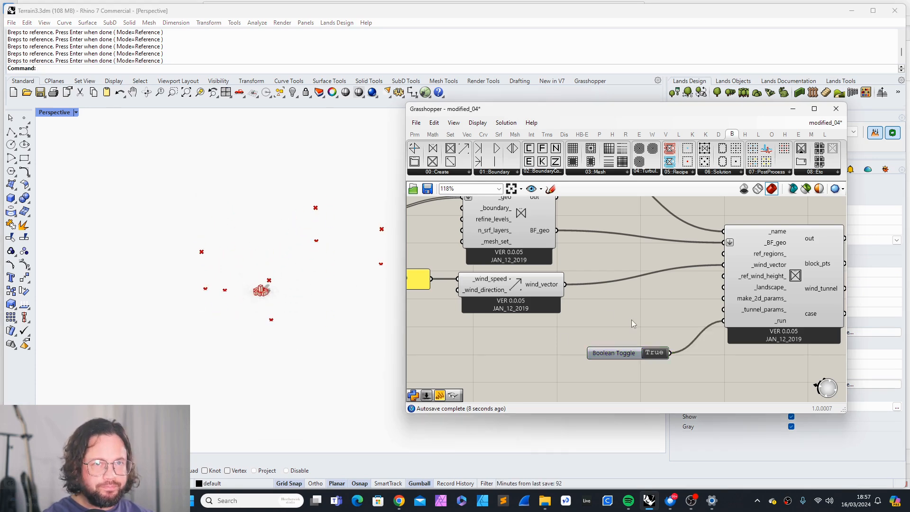
{"action": "scroll", "coordinate": [668, 329], "scroll_direction": "down", "scroll_amount": 2}
{"action": "scroll", "coordinate": [778, 297], "scroll_direction": "up", "scroll_amount": 4}
{"action": "mouse_move", "coordinate": [720, 296]}
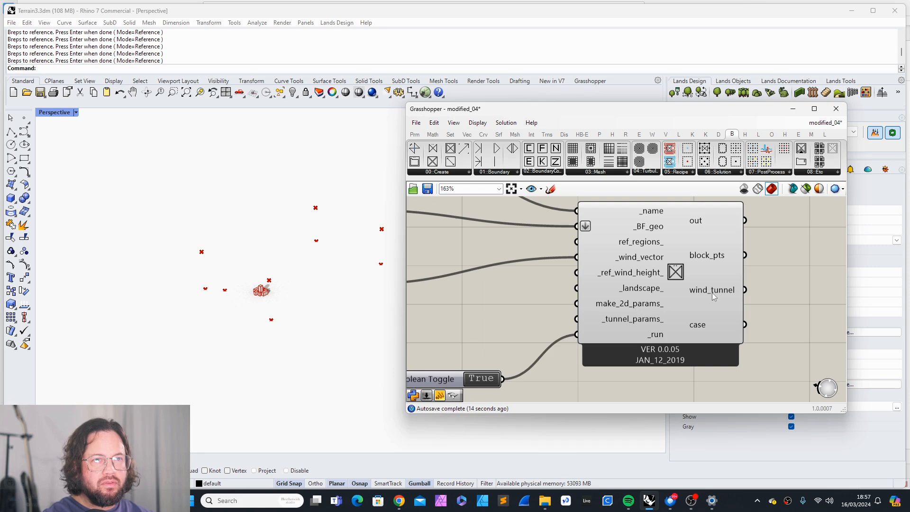
Check the tunnel case component's case output and add a panel beside the component.
{"action": "mouse_move", "coordinate": [708, 327]}
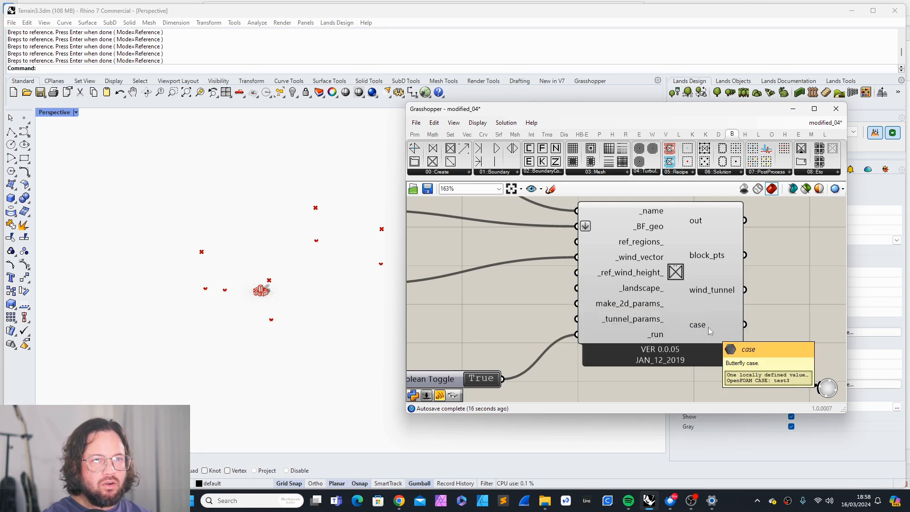
{"action": "left_click", "coordinate": [708, 326]}
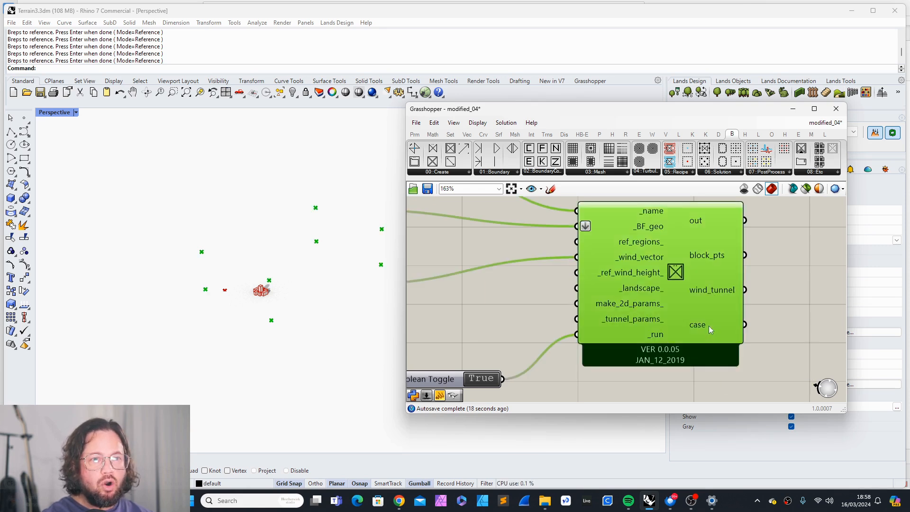
{"action": "left_click", "coordinate": [521, 301]}
{"action": "scroll", "coordinate": [520, 302], "scroll_direction": "down", "scroll_amount": 4}
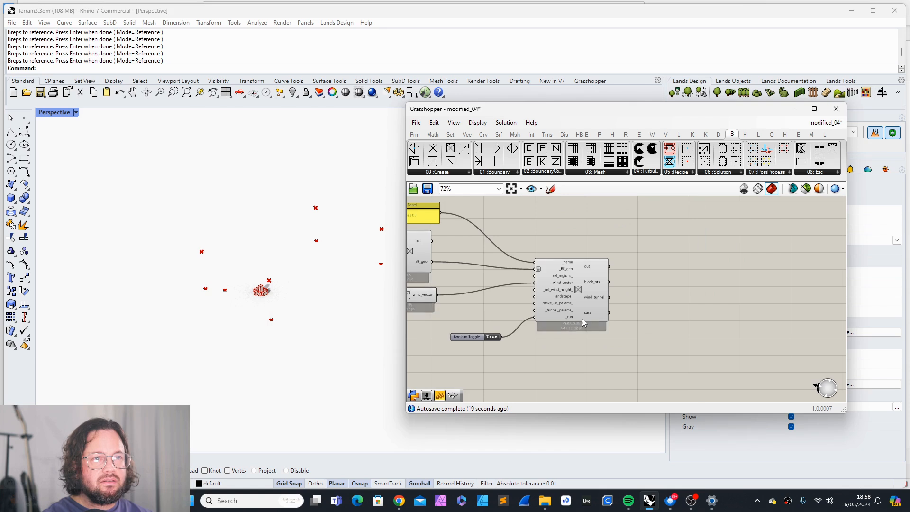
{"action": "double_click", "coordinate": [646, 306]}
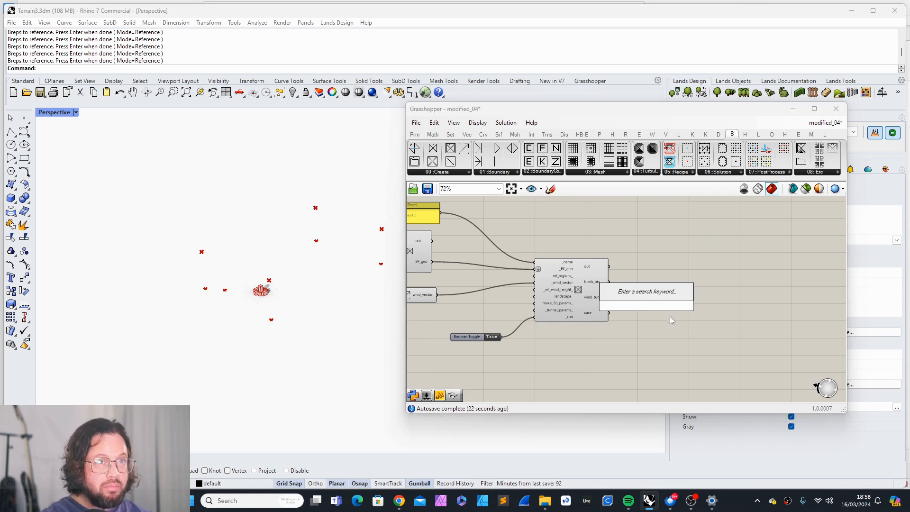
{"action": "type", "text": "pa"}
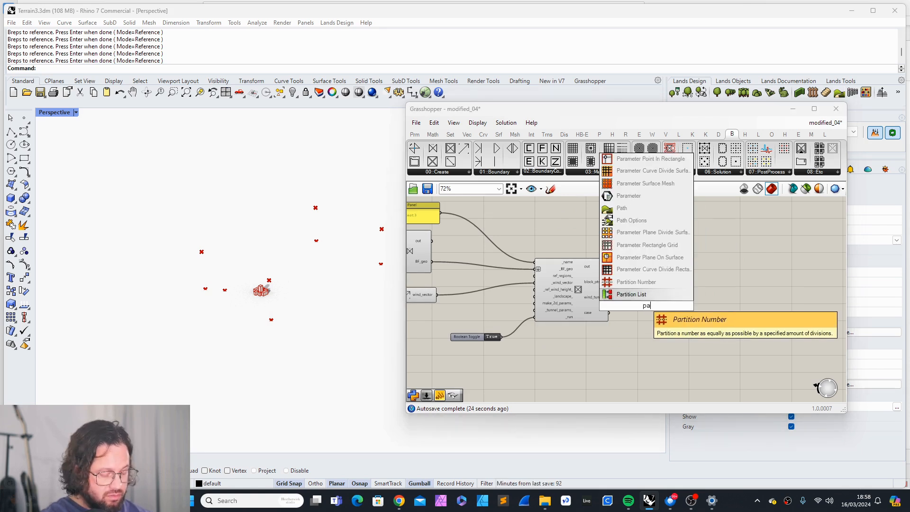
{"action": "type", "text": "nel"}
{"action": "key", "text": "Return"}
{"action": "scroll", "coordinate": [632, 299], "scroll_direction": "up", "scroll_amount": 3}
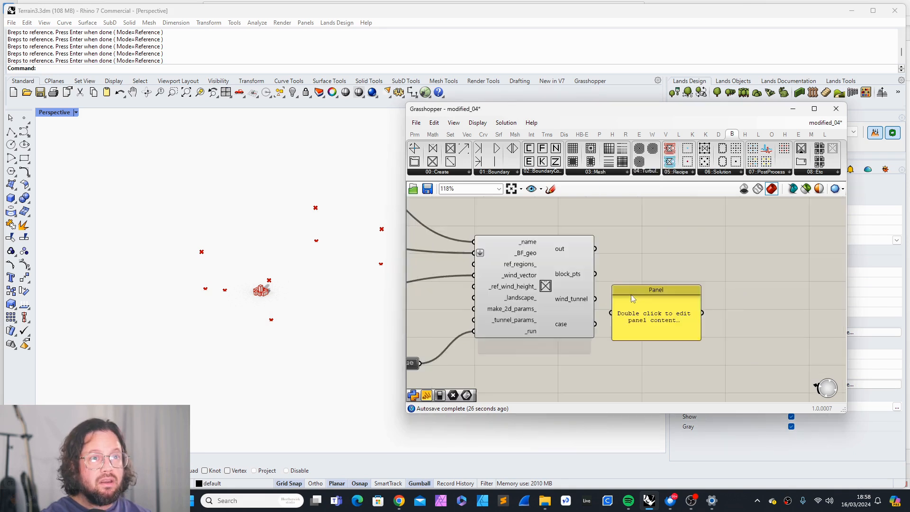
Space the new panel away from the tunnel case component and connect the case output to it.
{"action": "scroll", "coordinate": [632, 298], "scroll_direction": "up", "scroll_amount": 3}
{"action": "left_click_drag", "start_coordinate": [663, 284], "coordinate": [744, 284]}
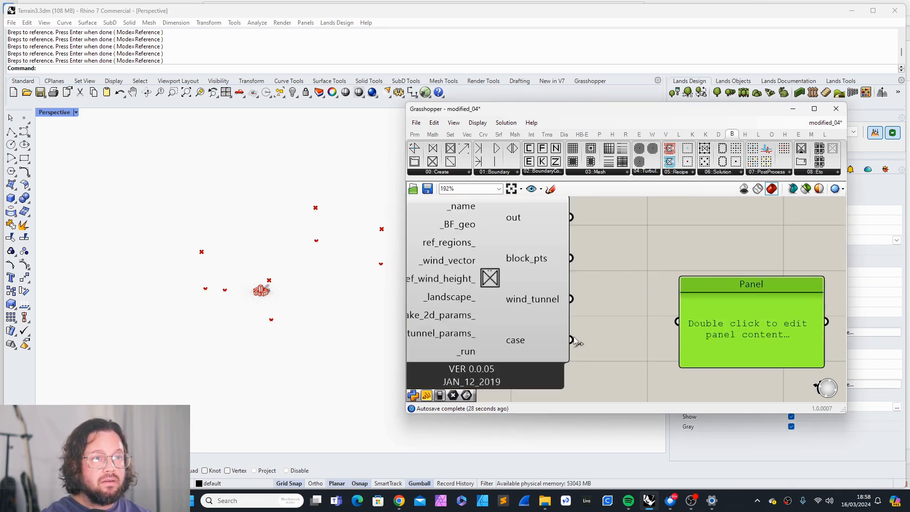
{"action": "left_click_drag", "start_coordinate": [572, 339], "coordinate": [690, 327]}
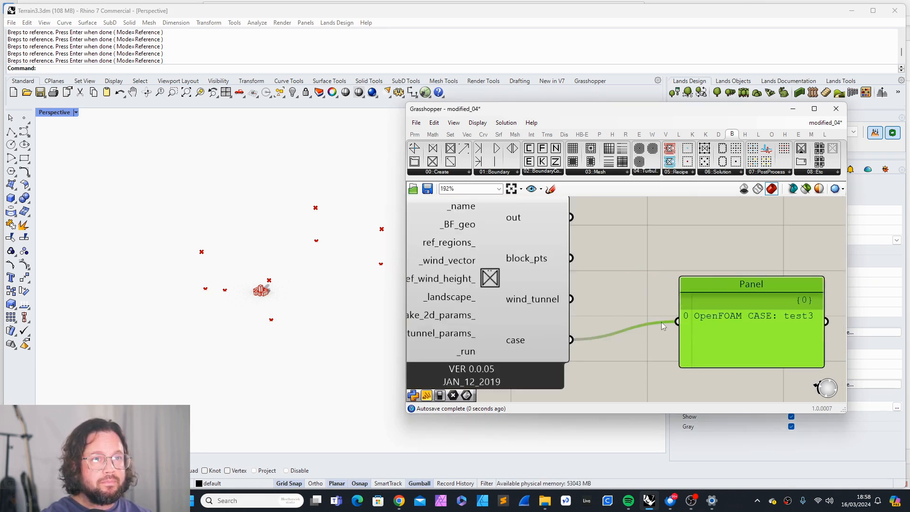
{"action": "scroll", "coordinate": [650, 322], "scroll_direction": "down", "scroll_amount": 3}
{"action": "scroll", "coordinate": [710, 322], "scroll_direction": "up", "scroll_amount": 3}
{"action": "left_click_drag", "start_coordinate": [702, 285], "coordinate": [728, 295]}
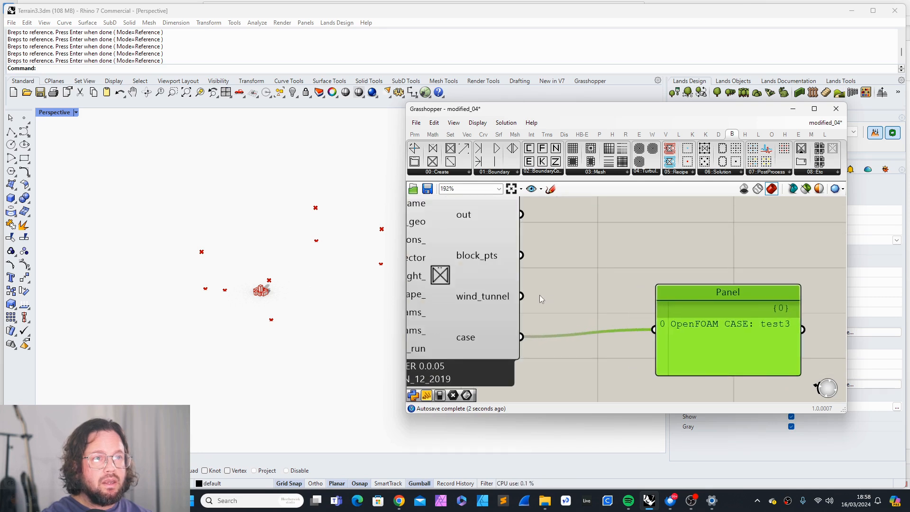
Connect the wind_tunnel output to the panel in place of case and shift the panel upward.
{"action": "left_click_drag", "start_coordinate": [521, 295], "coordinate": [654, 329]}
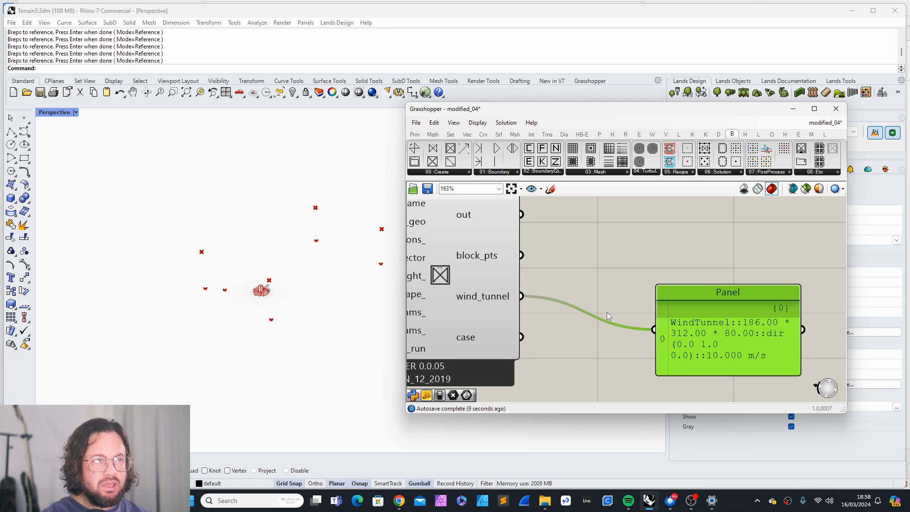
{"action": "scroll", "coordinate": [607, 312], "scroll_direction": "down", "scroll_amount": 2}
{"action": "left_click_drag", "start_coordinate": [672, 302], "coordinate": [678, 261]}
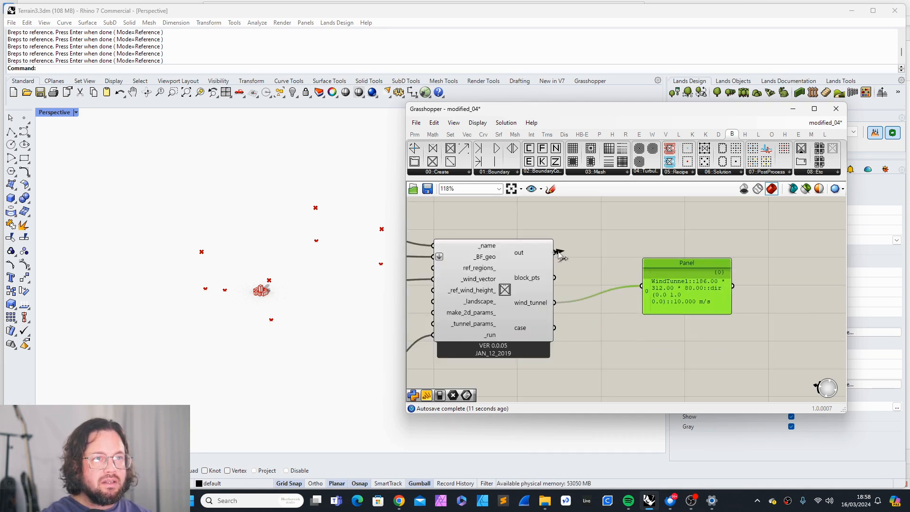
Connect the out output to the panel in place of wind_tunnel, widen the panel and move it closer to the component.
{"action": "left_click_drag", "start_coordinate": [555, 252], "coordinate": [641, 286]}
{"action": "left_click_drag", "start_coordinate": [730, 280], "coordinate": [850, 245]}
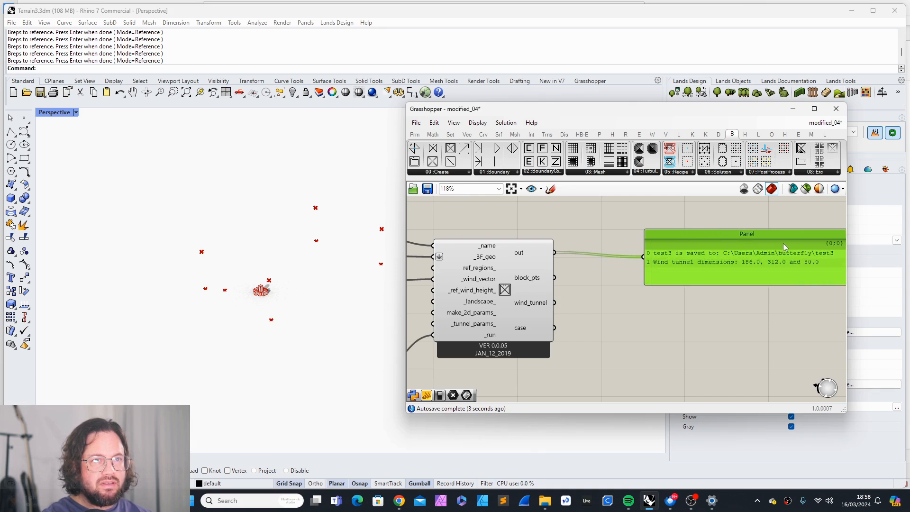
{"action": "left_click_drag", "start_coordinate": [765, 235], "coordinate": [705, 235]}
{"action": "mouse_move", "coordinate": [736, 289]}
{"action": "left_mouse_down"}
{"action": "mouse_move", "coordinate": [743, 309]}
{"action": "mouse_move", "coordinate": [748, 299]}
{"action": "left_mouse_up"}
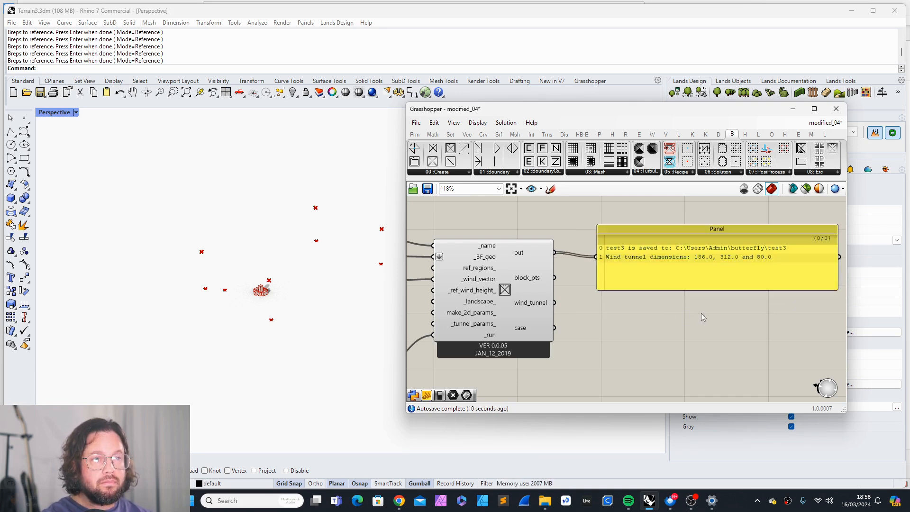
Examine the save path and wind tunnel dimensions in the output panel alongside the building masses in the Rhino viewport.
{"action": "scroll", "coordinate": [701, 313], "scroll_direction": "down", "scroll_amount": 4}
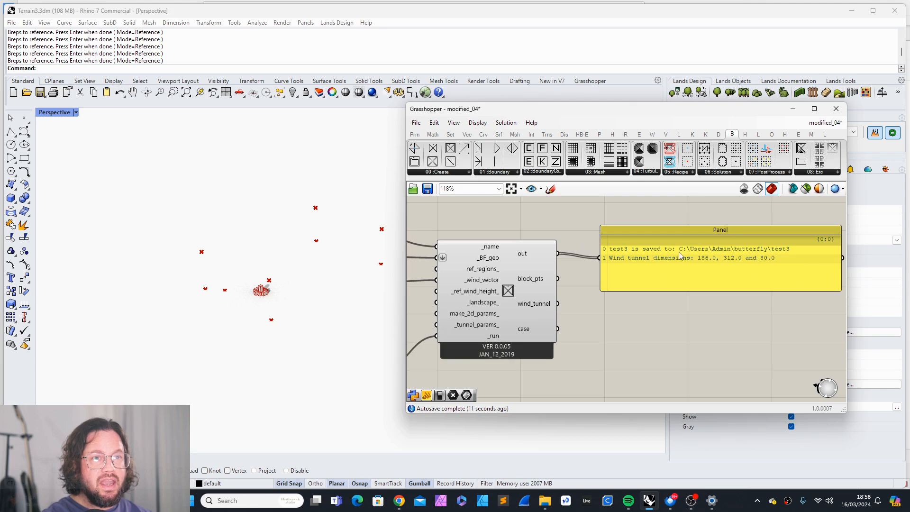
{"action": "scroll", "coordinate": [700, 297], "scroll_direction": "down", "scroll_amount": 2}
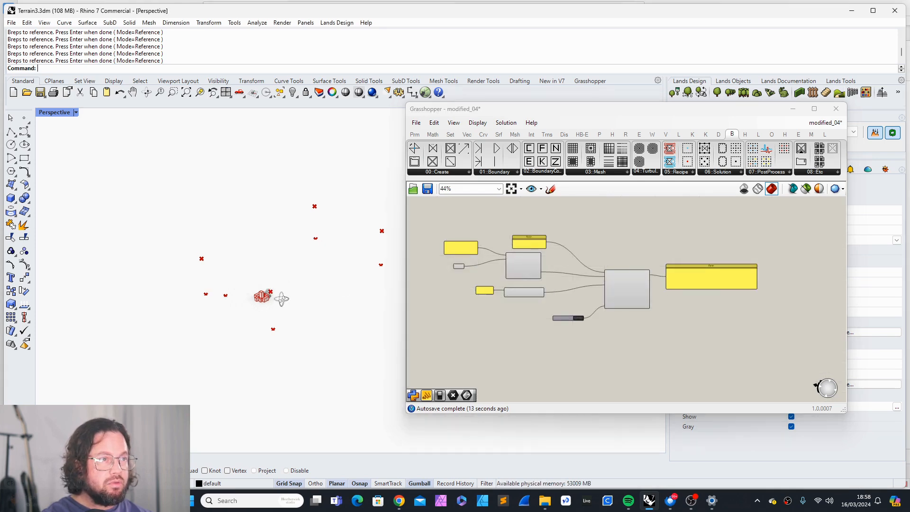
{"action": "scroll", "coordinate": [280, 306], "scroll_direction": "up", "scroll_amount": 6}
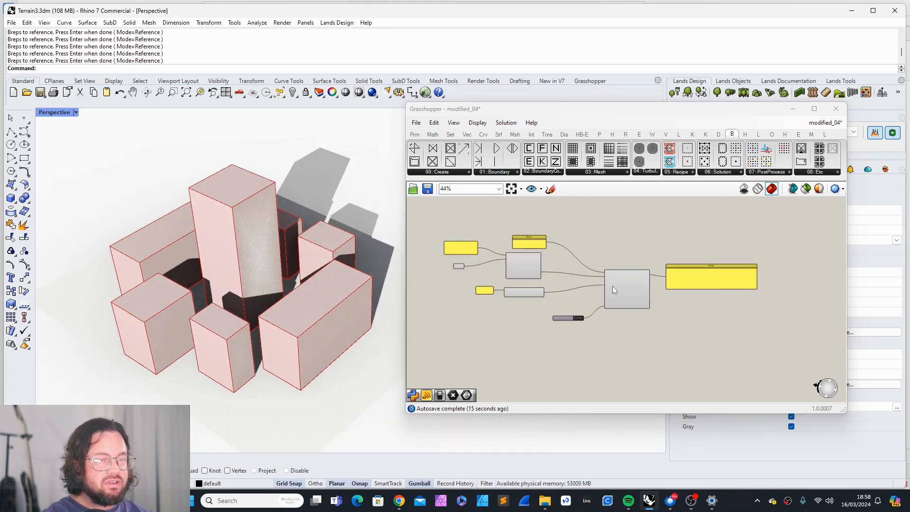
{"action": "scroll", "coordinate": [704, 282], "scroll_direction": "up", "scroll_amount": 8}
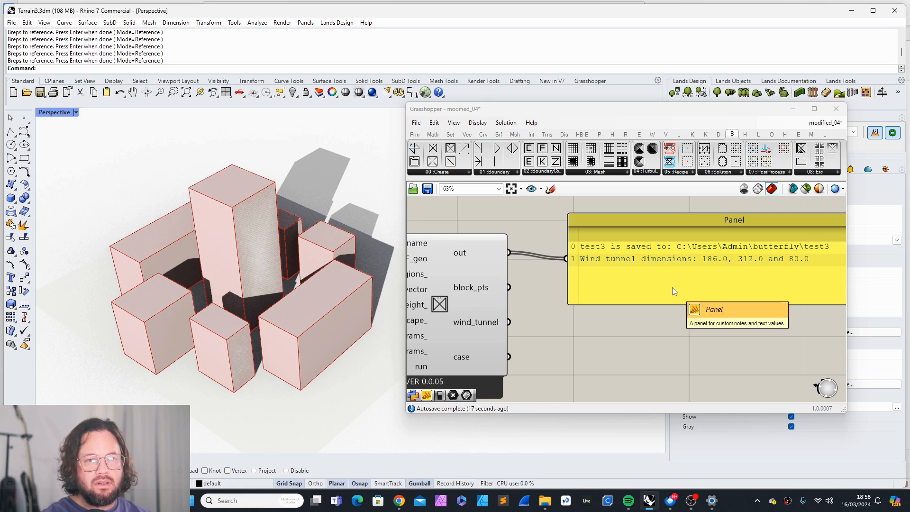
{"action": "scroll", "coordinate": [671, 287], "scroll_direction": "down", "scroll_amount": 2}
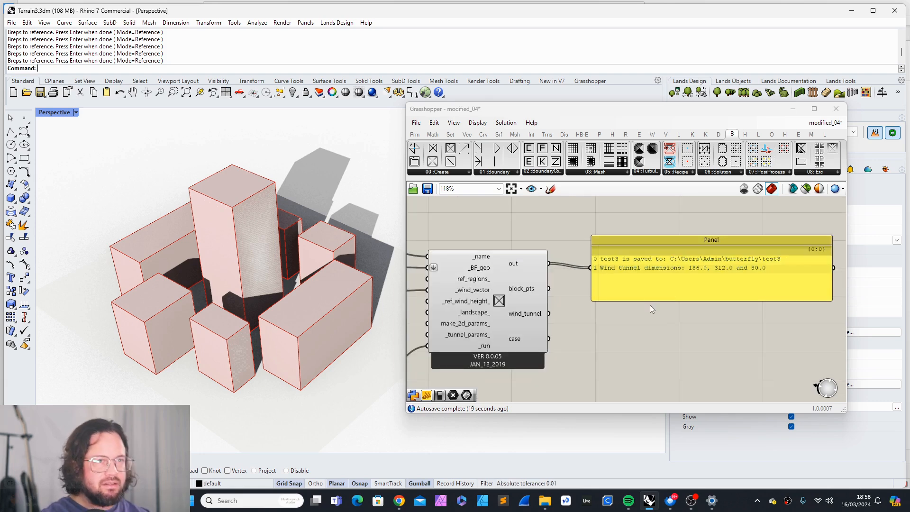
{"action": "scroll", "coordinate": [605, 306], "scroll_direction": "down", "scroll_amount": 4}
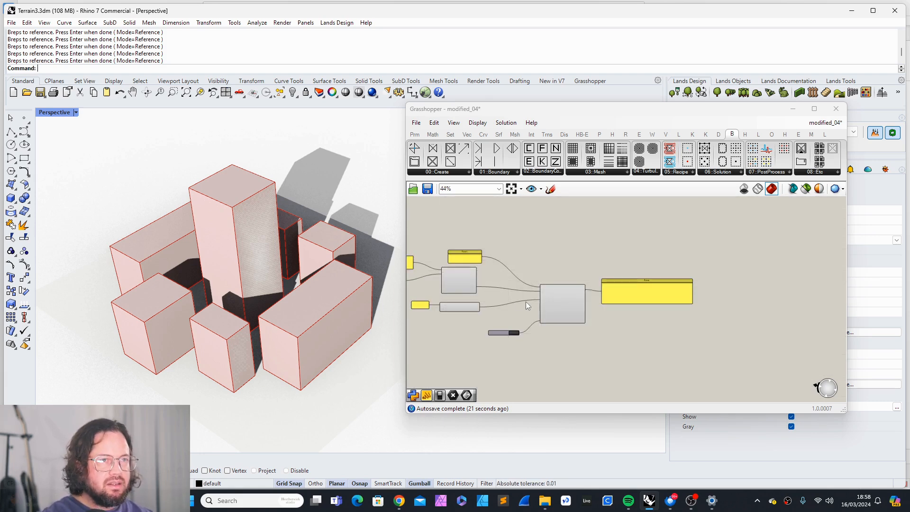
{"action": "scroll", "coordinate": [521, 301], "scroll_direction": "up", "scroll_amount": 2}
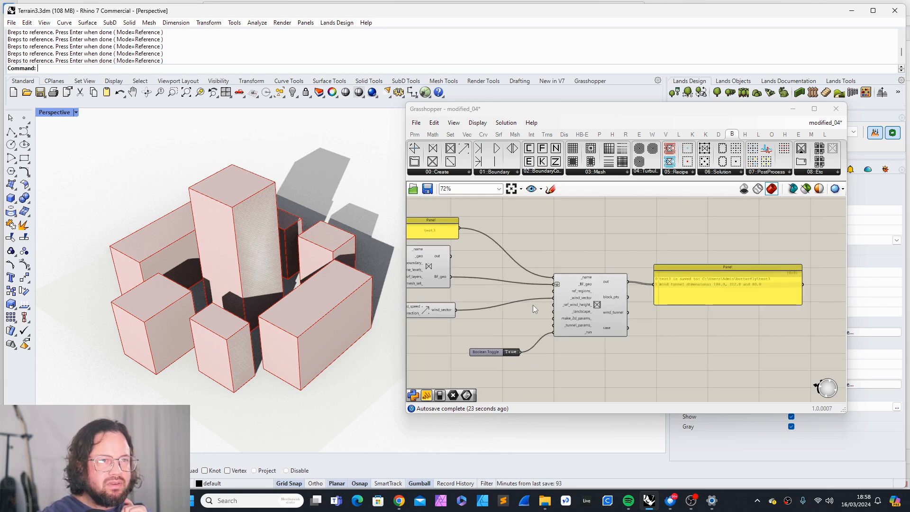
{"action": "scroll", "coordinate": [664, 291], "scroll_direction": "up", "scroll_amount": 1}
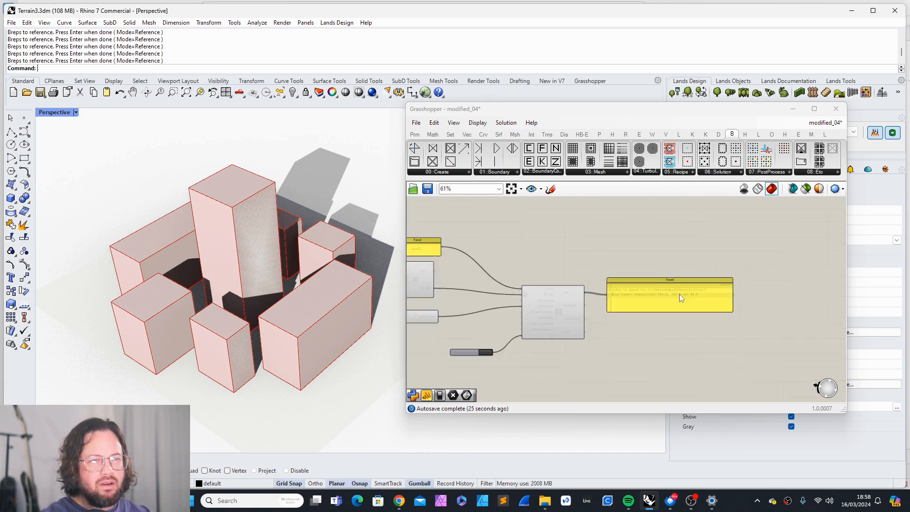
Move the output panel farther from the tunnel case component and place a Butterfly_Create Case from Folder component above it.
{"action": "left_click_drag", "start_coordinate": [653, 288], "coordinate": [687, 287]}
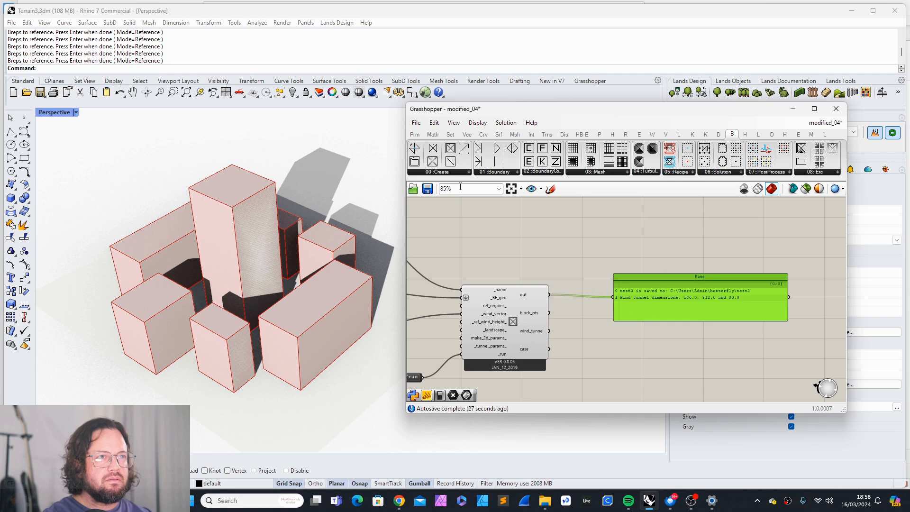
{"action": "left_click", "coordinate": [448, 174]}
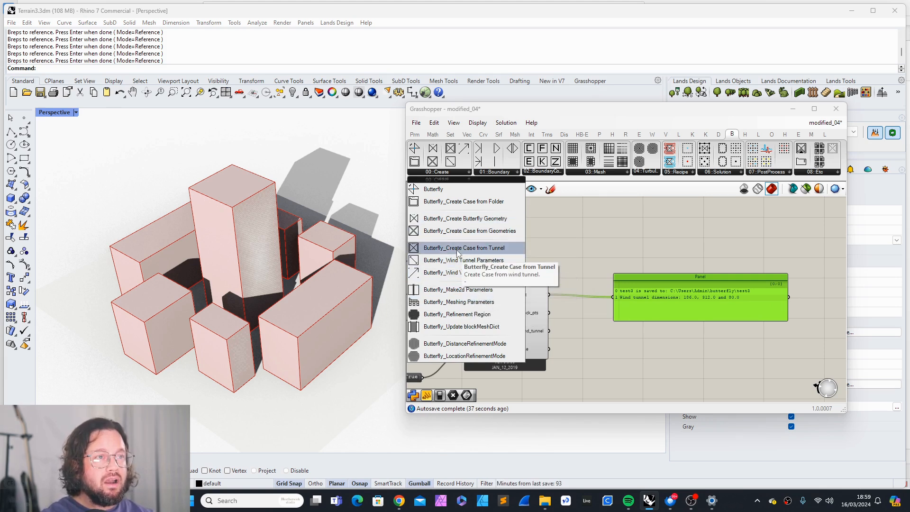
{"action": "left_click", "coordinate": [463, 202]}
{"action": "left_click", "coordinate": [589, 227]}
{"action": "scroll", "coordinate": [644, 279], "scroll_direction": "up", "scroll_amount": 5}
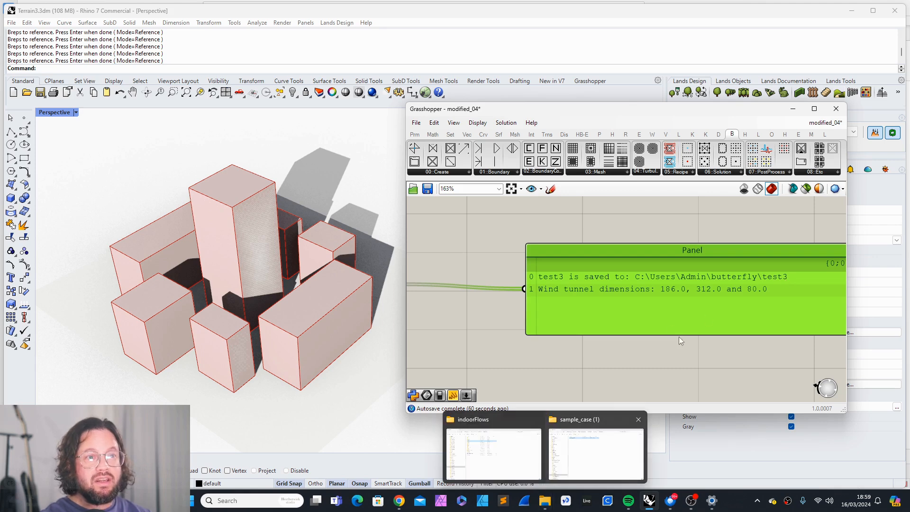
{"action": "scroll", "coordinate": [673, 326], "scroll_direction": "down", "scroll_amount": 5}
Switch to File Explorer, open the butterfly\test3 case folder and inspect its contents, including the full file type of test3.foam.
{"action": "mouse_move", "coordinate": [544, 500]}
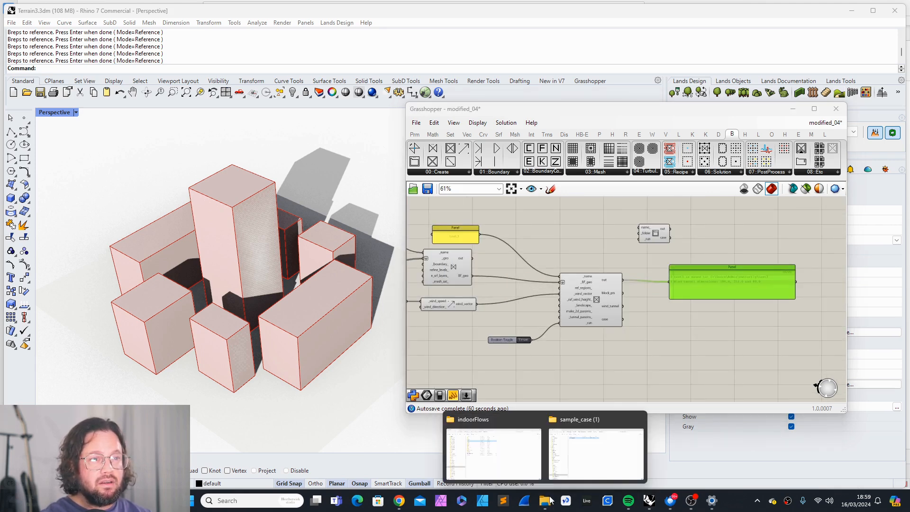
{"action": "left_click", "coordinate": [493, 445]}
{"action": "left_click", "coordinate": [321, 31]}
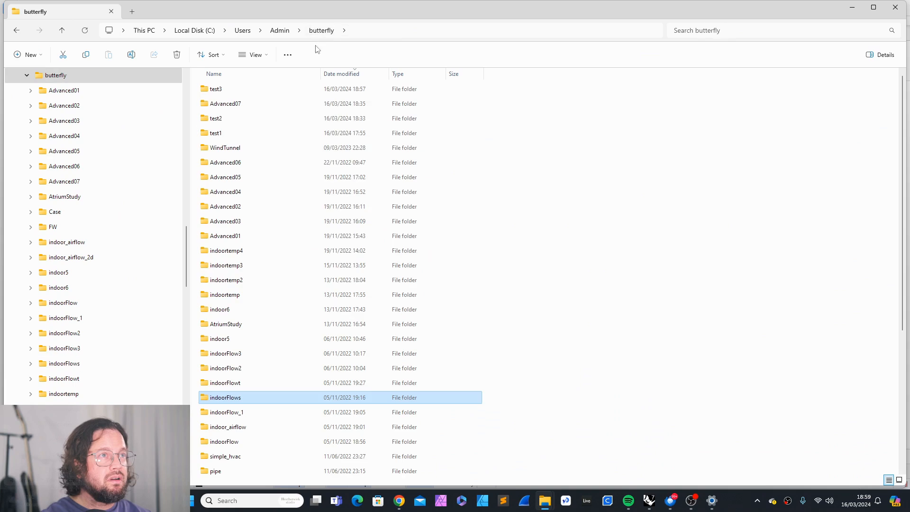
{"action": "double_click", "coordinate": [226, 90]}
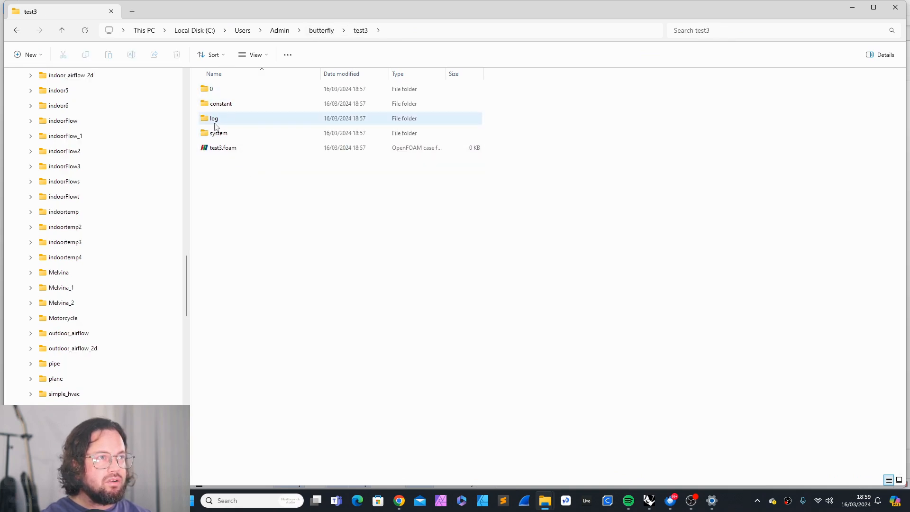
{"action": "left_click", "coordinate": [220, 148]}
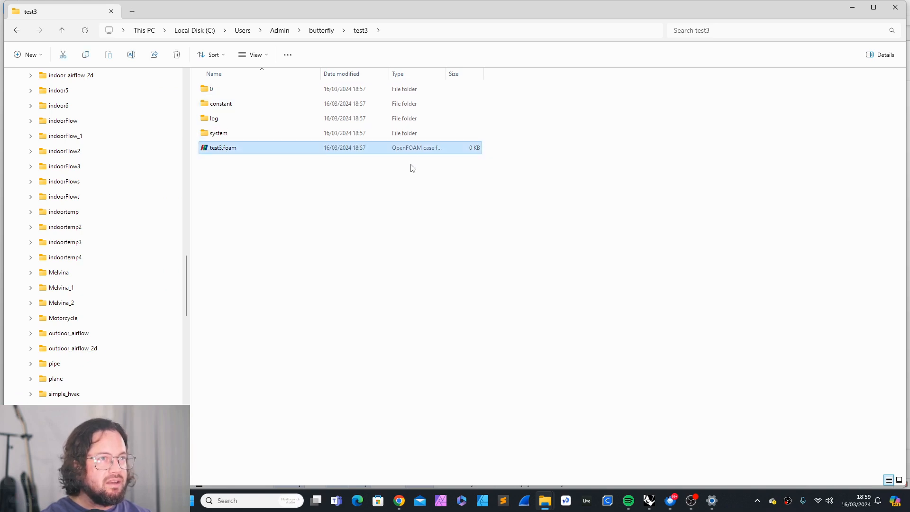
{"action": "left_click_drag", "start_coordinate": [446, 74], "coordinate": [526, 77]}
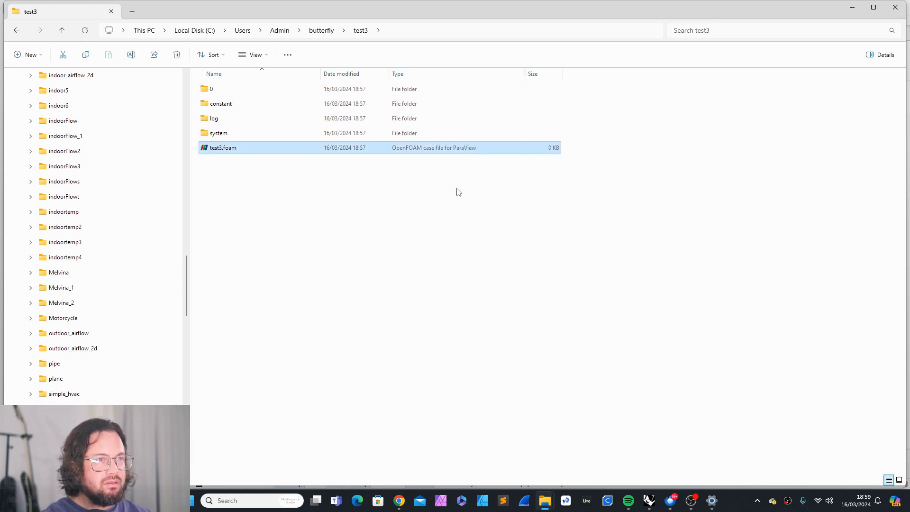
{"action": "left_click", "coordinate": [286, 176]}
Copy the test3 folder's path and return to Grasshopper.
{"action": "left_click", "coordinate": [406, 30]}
{"action": "key", "text": "ctrl+c"}
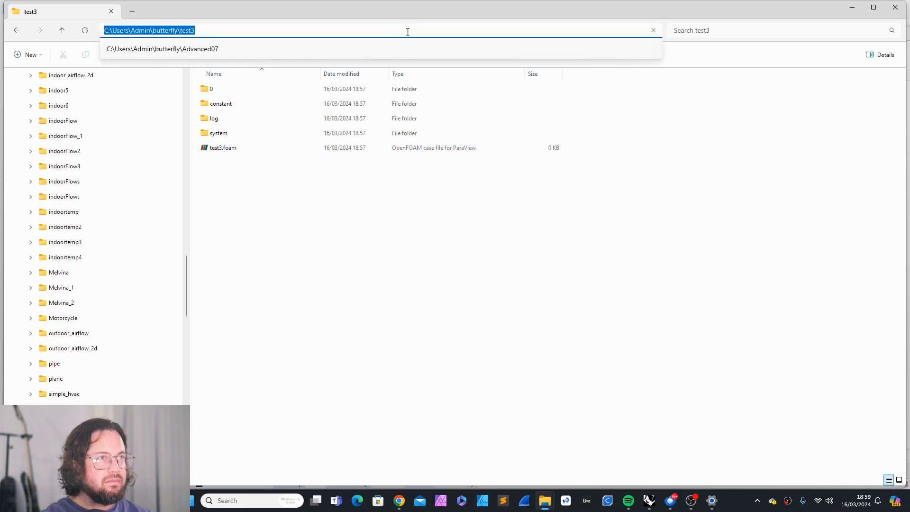
{"action": "key", "text": "alt+Tab"}
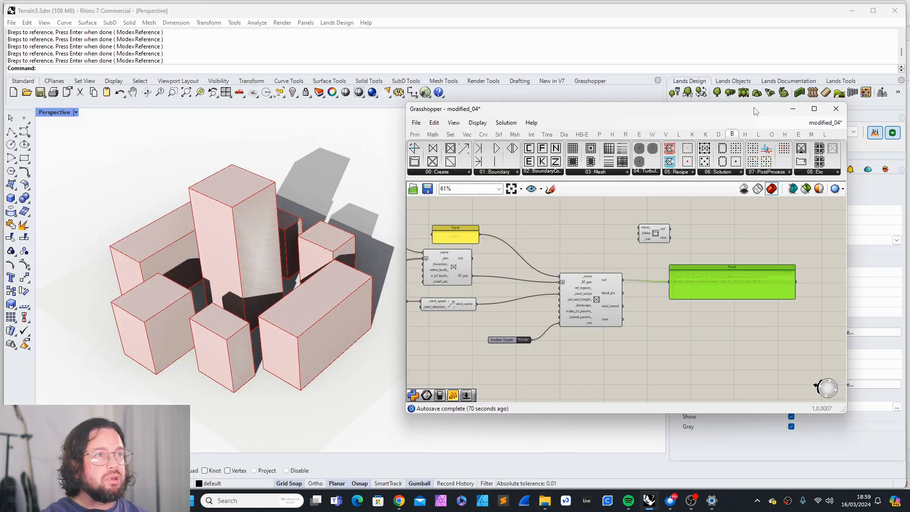
Move the Create Case from Folder component directly above the tunnel case component.
{"action": "left_click", "coordinate": [562, 236]}
{"action": "scroll", "coordinate": [653, 221], "scroll_direction": "up", "scroll_amount": 3}
{"action": "left_click_drag", "start_coordinate": [654, 234], "coordinate": [545, 216]}
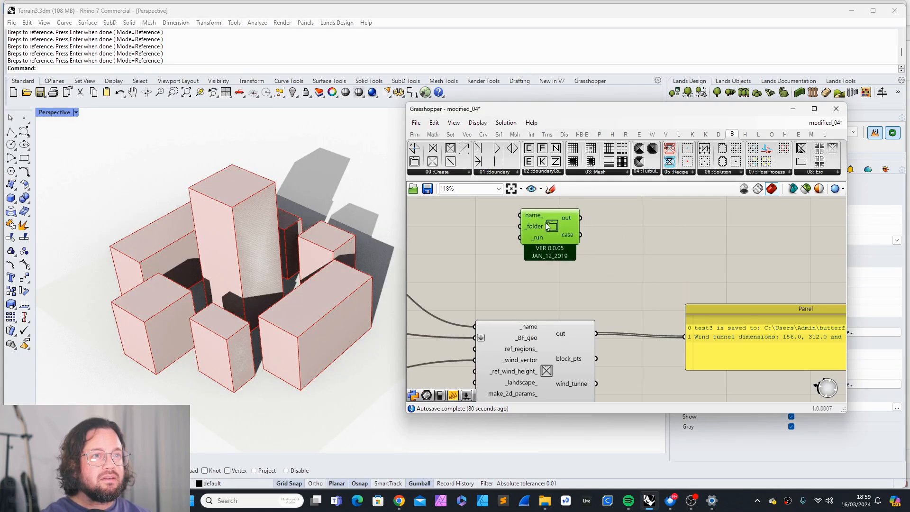
{"action": "scroll", "coordinate": [616, 275], "scroll_direction": "down", "scroll_amount": 5}
{"action": "scroll", "coordinate": [484, 235], "scroll_direction": "up", "scroll_amount": 4}
Add a panel above the case name panel and fill it with the path C:\Users\Admin\butterfly\test3.
{"action": "left_click", "coordinate": [415, 134]}
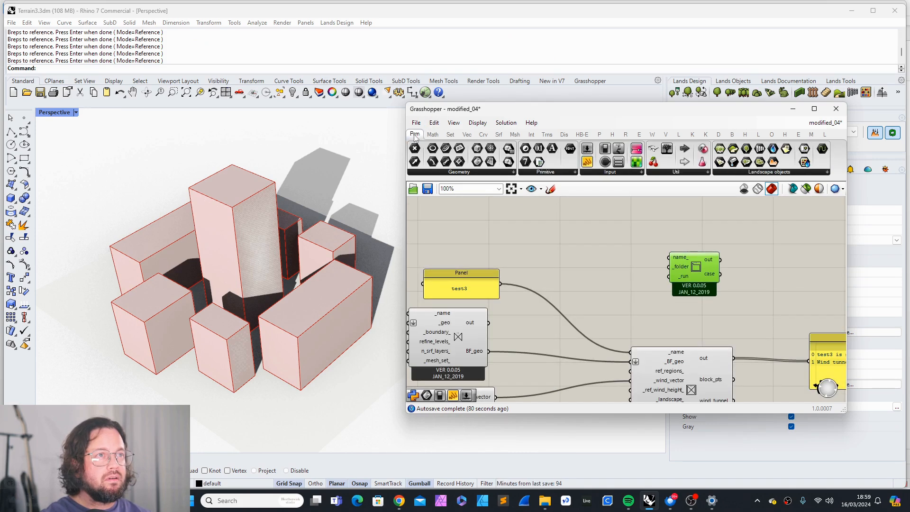
{"action": "left_click_drag", "start_coordinate": [562, 222], "coordinate": [563, 225]}
{"action": "double_click", "coordinate": [565, 228]}
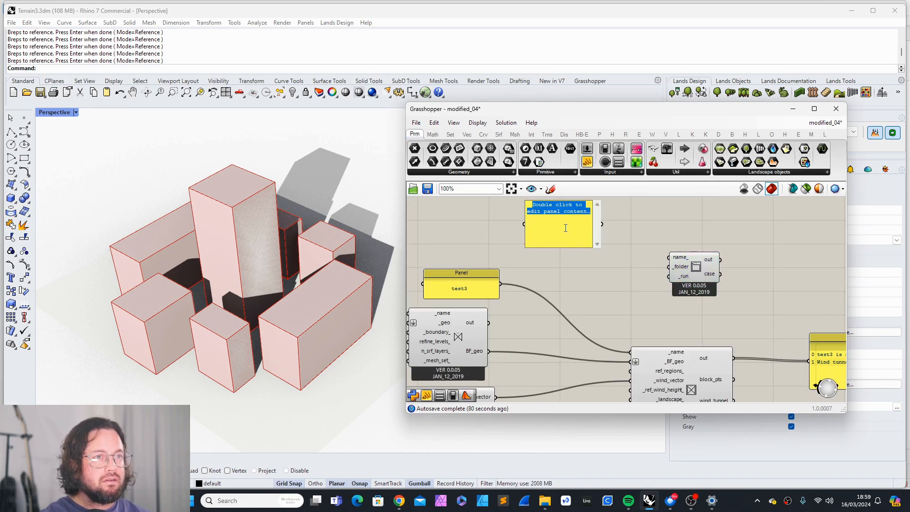
{"action": "key", "text": "ctrl+v"}
{"action": "left_click", "coordinate": [633, 231]}
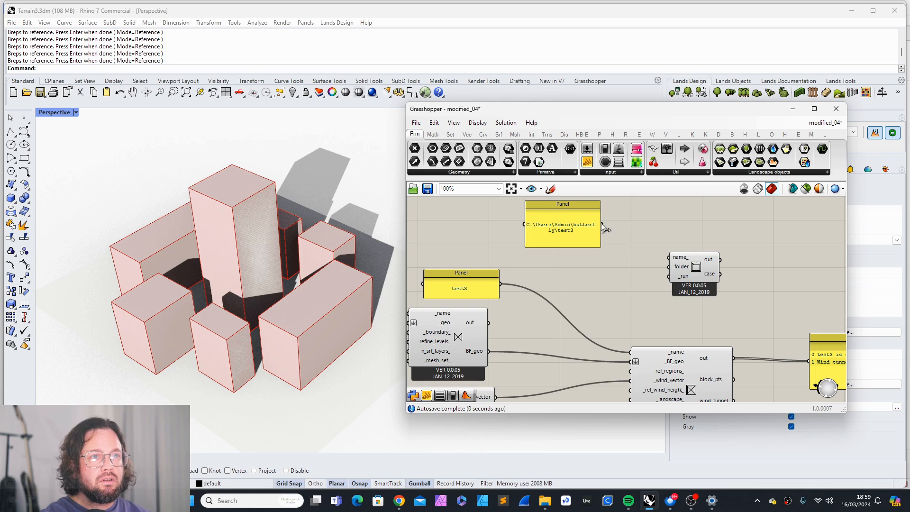
Connect the test3 path panel to the _folder input of Create Case from Folder and place the two side by side.
{"action": "left_click_drag", "start_coordinate": [601, 223], "coordinate": [705, 252]}
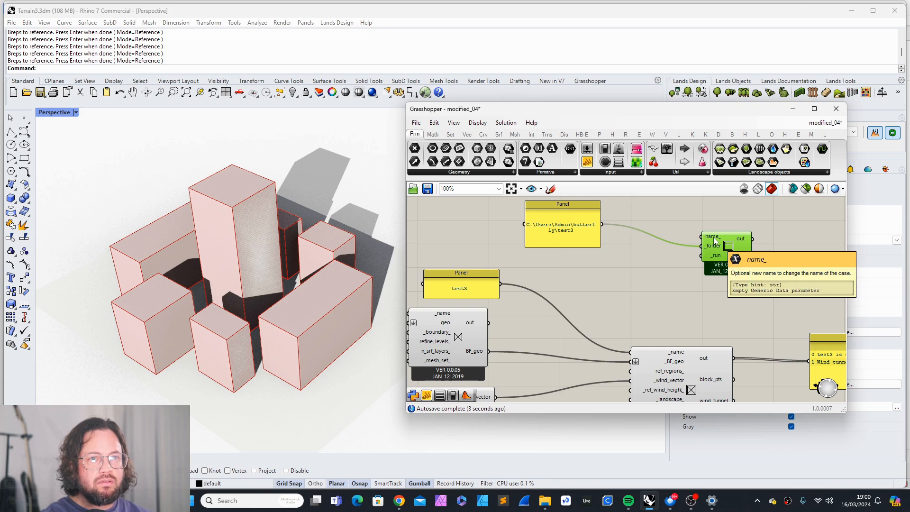
{"action": "left_click_drag", "start_coordinate": [568, 223], "coordinate": [595, 231]}
{"action": "left_click", "coordinate": [734, 262]}
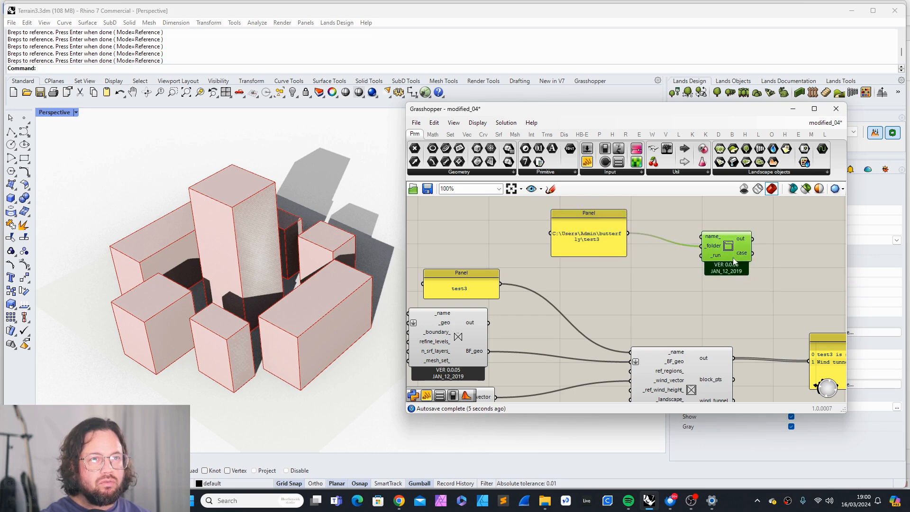
{"action": "left_click", "coordinate": [666, 279]}
Duplicate the tunnel case's True Boolean Toggle beside Create Case from Folder and connect the copy to its _run input.
{"action": "scroll", "coordinate": [646, 282], "scroll_direction": "down", "scroll_amount": 3}
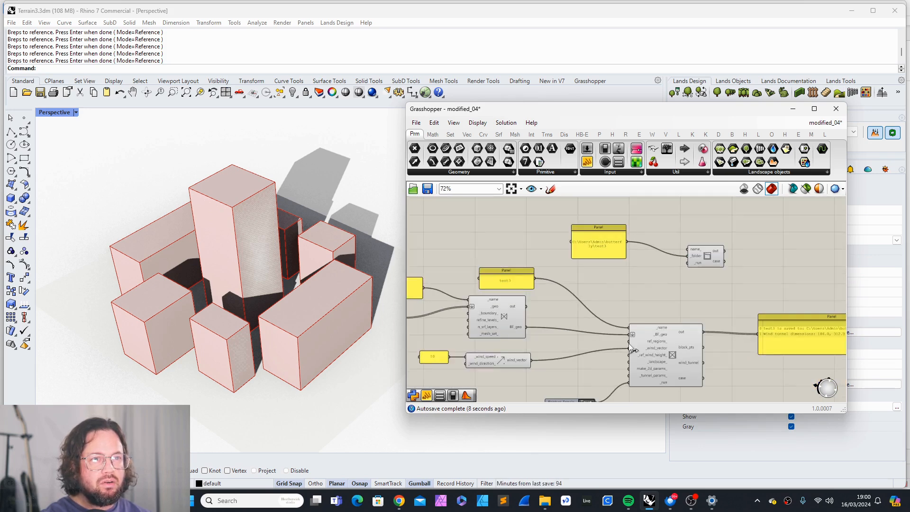
{"action": "scroll", "coordinate": [632, 349], "scroll_direction": "down", "scroll_amount": 2}
{"action": "scroll", "coordinate": [595, 372], "scroll_direction": "up", "scroll_amount": 2}
{"action": "left_click", "coordinate": [588, 377]}
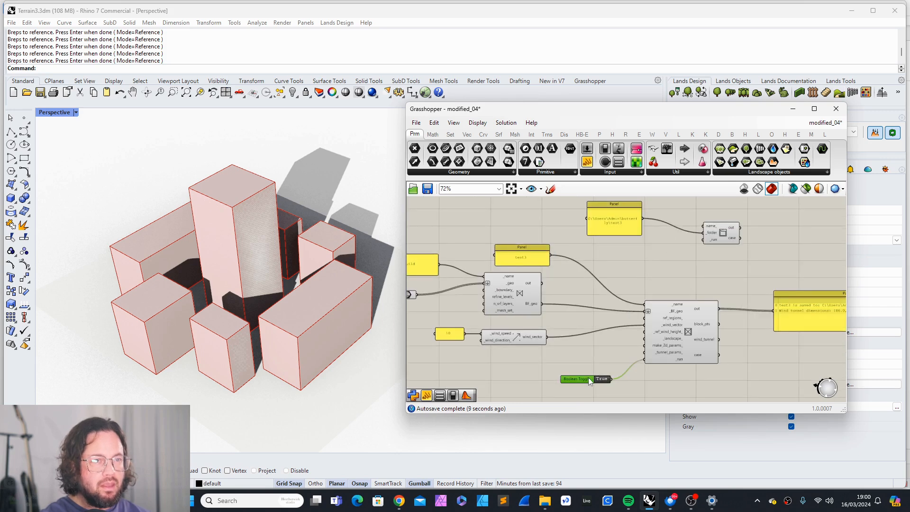
{"action": "left_click_drag", "start_coordinate": [589, 380], "coordinate": [653, 253]}
{"action": "scroll", "coordinate": [701, 239], "scroll_direction": "up", "scroll_amount": 5}
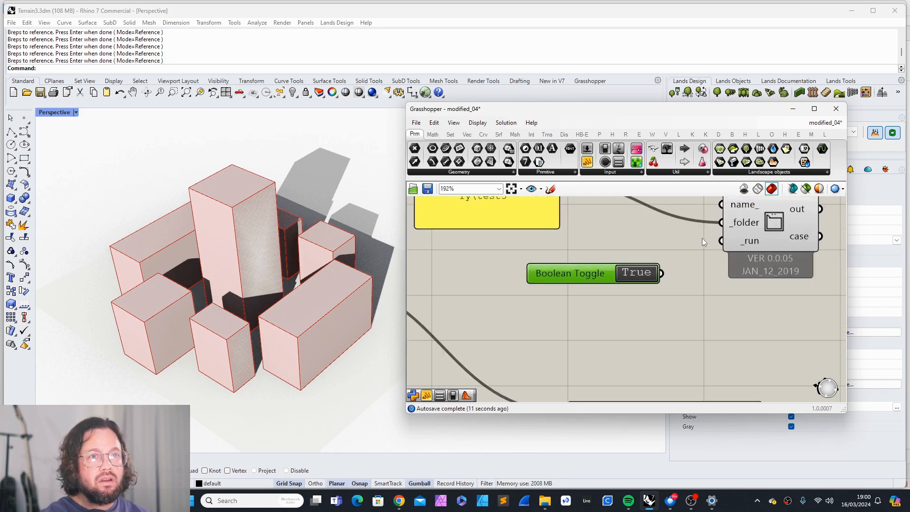
{"action": "left_click_drag", "start_coordinate": [721, 240], "coordinate": [662, 273]}
{"action": "left_click_drag", "start_coordinate": [593, 272], "coordinate": [602, 263]}
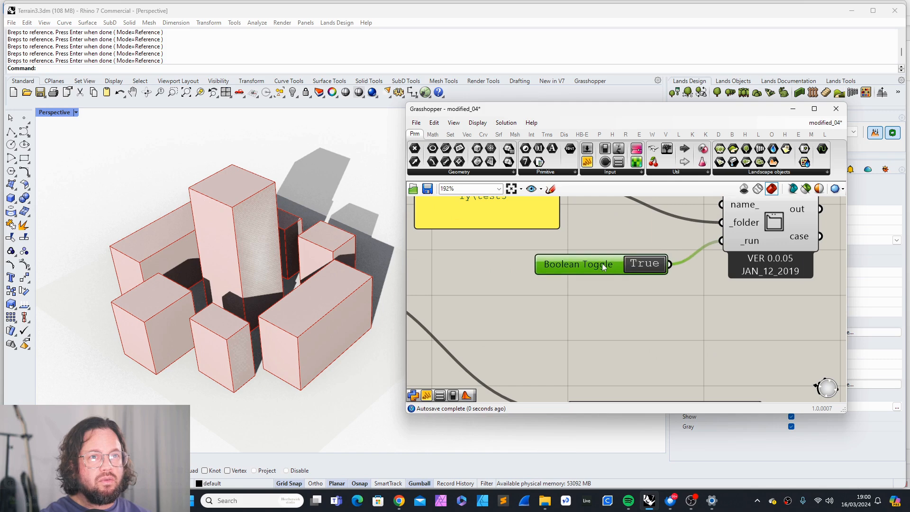
{"action": "scroll", "coordinate": [601, 263], "scroll_direction": "down", "scroll_amount": 3}
{"action": "scroll", "coordinate": [737, 236], "scroll_direction": "up", "scroll_amount": 3}
{"action": "mouse_move", "coordinate": [709, 265]}
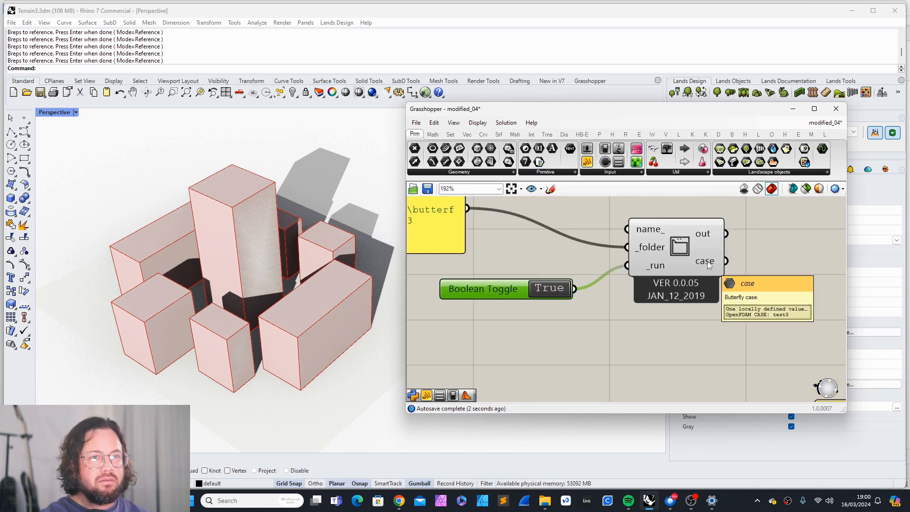
Duplicate the tunnel case's output panel and connect the copy to the case output of Create Case from Folder.
{"action": "scroll", "coordinate": [654, 251], "scroll_direction": "down", "scroll_amount": 7}
{"action": "scroll", "coordinate": [677, 277], "scroll_direction": "up", "scroll_amount": 4}
{"action": "left_click", "coordinate": [669, 308]}
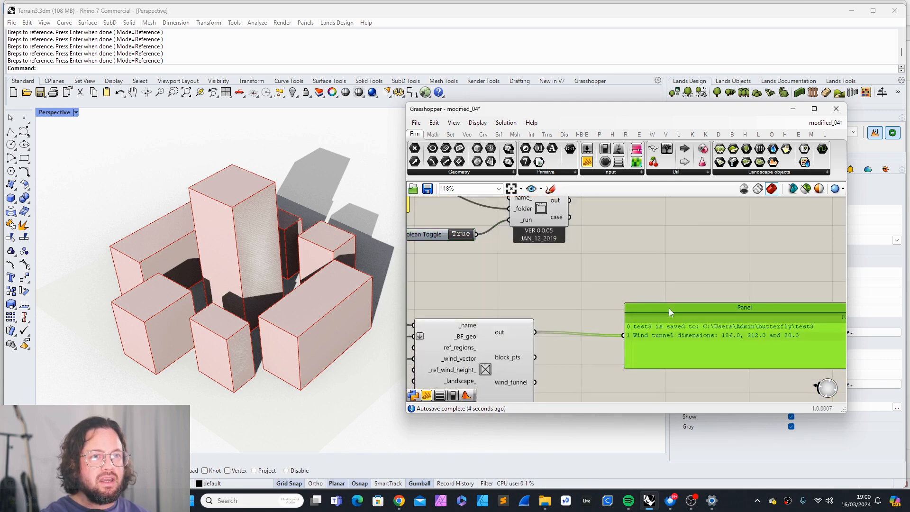
{"action": "key", "text": "ctrl+c"}
{"action": "key", "text": "ctrl+v"}
{"action": "scroll", "coordinate": [643, 286], "scroll_direction": "up", "scroll_amount": 3}
{"action": "scroll", "coordinate": [659, 297], "scroll_direction": "down", "scroll_amount": 6}
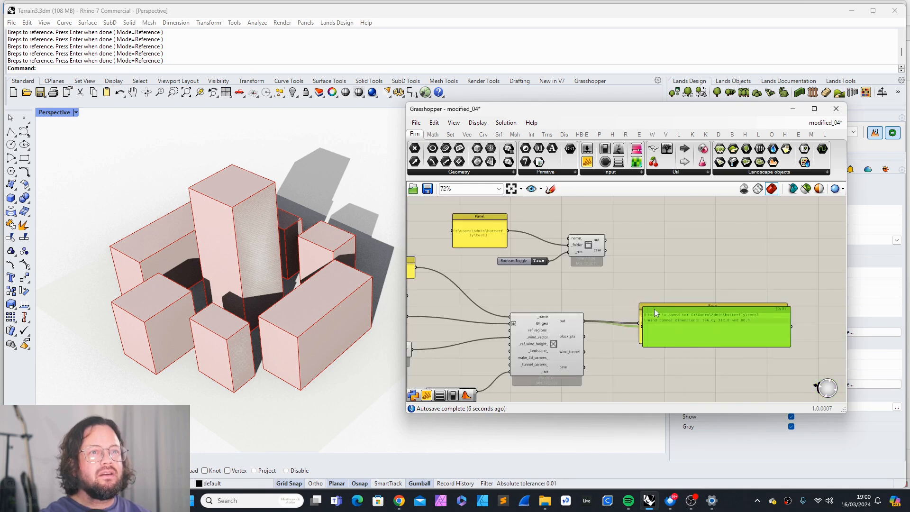
{"action": "left_click_drag", "start_coordinate": [663, 308], "coordinate": [662, 246]}
{"action": "scroll", "coordinate": [635, 247], "scroll_direction": "up", "scroll_amount": 4}
{"action": "left_click_drag", "start_coordinate": [566, 264], "coordinate": [645, 291]}
{"action": "scroll", "coordinate": [614, 251], "scroll_direction": "down", "scroll_amount": 5}
{"action": "scroll", "coordinate": [635, 327], "scroll_direction": "up", "scroll_amount": 2}
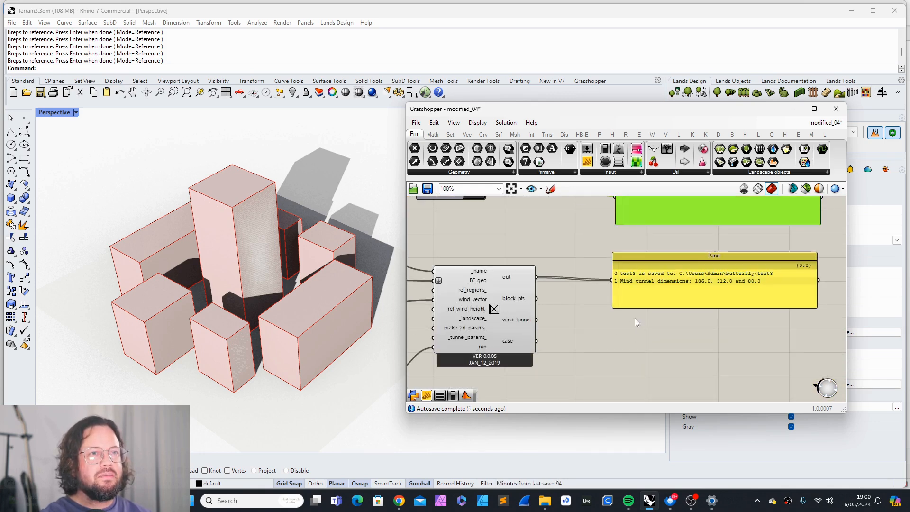
Place a copy of the output panel on the tunnel case's case output and delete the original output panel.
{"action": "left_click", "coordinate": [644, 301]}
{"action": "left_click_drag", "start_coordinate": [644, 301], "coordinate": [617, 352], "text": "alt"}
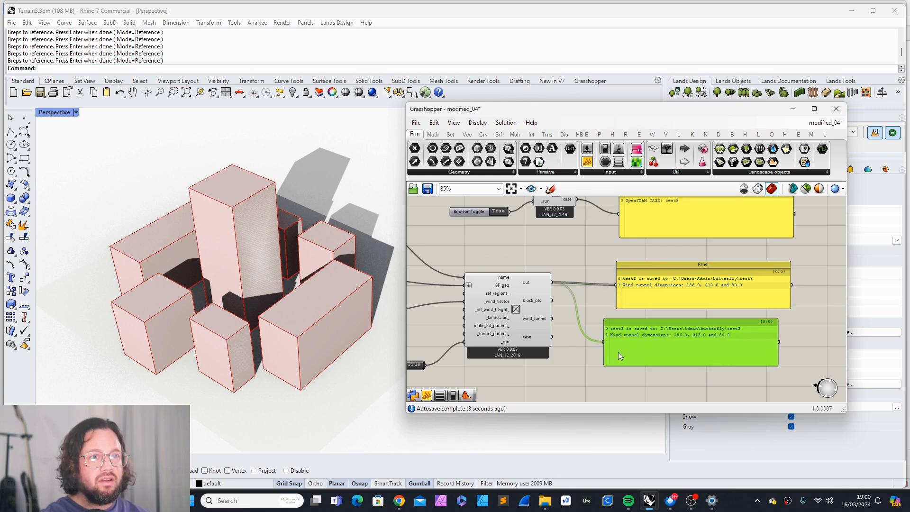
{"action": "left_click_drag", "start_coordinate": [552, 337], "coordinate": [618, 353]}
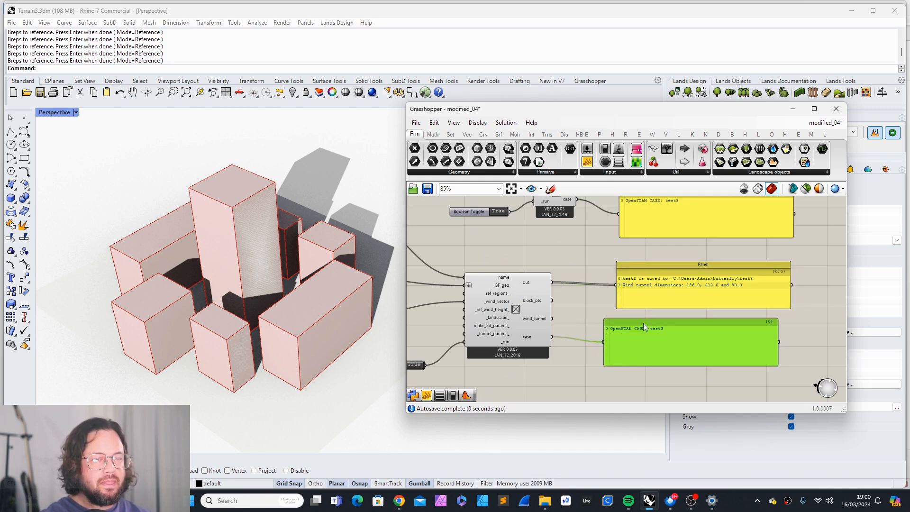
{"action": "scroll", "coordinate": [643, 322], "scroll_direction": "down", "scroll_amount": 3}
{"action": "scroll", "coordinate": [650, 310], "scroll_direction": "up", "scroll_amount": 3}
{"action": "left_click", "coordinate": [655, 307]}
{"action": "key", "text": "Delete"}
{"action": "scroll", "coordinate": [676, 301], "scroll_direction": "down", "scroll_amount": 3}
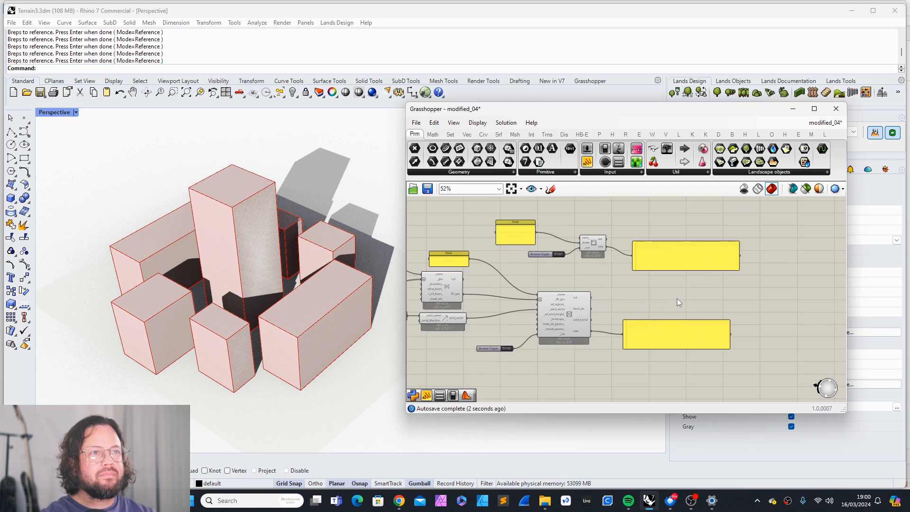
Compare the original tunnel case branch with the branch that reloads the case from its folder.
{"action": "scroll", "coordinate": [580, 284], "scroll_direction": "down", "scroll_amount": 2}
{"action": "scroll", "coordinate": [477, 298], "scroll_direction": "up", "scroll_amount": 4}
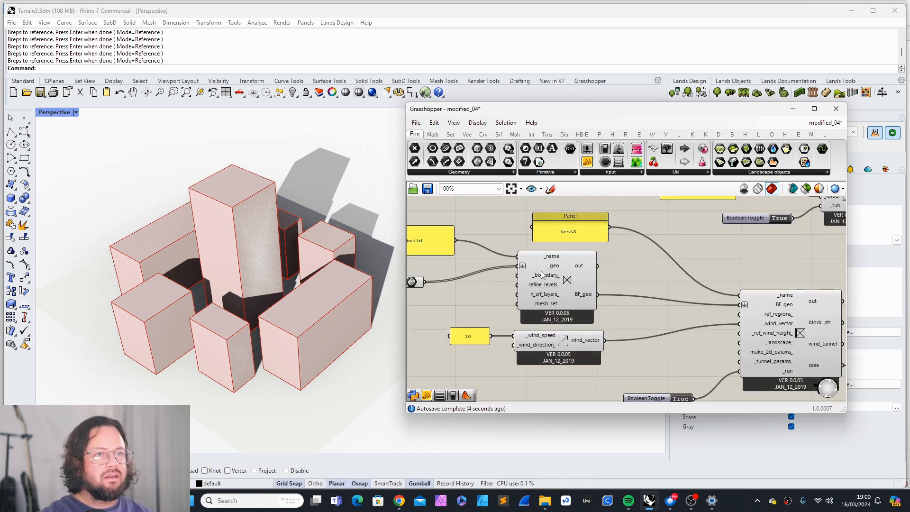
{"action": "scroll", "coordinate": [543, 274], "scroll_direction": "down", "scroll_amount": 3}
{"action": "scroll", "coordinate": [689, 298], "scroll_direction": "up", "scroll_amount": 4}
{"action": "left_click", "coordinate": [683, 283]}
{"action": "scroll", "coordinate": [598, 287], "scroll_direction": "down", "scroll_amount": 4}
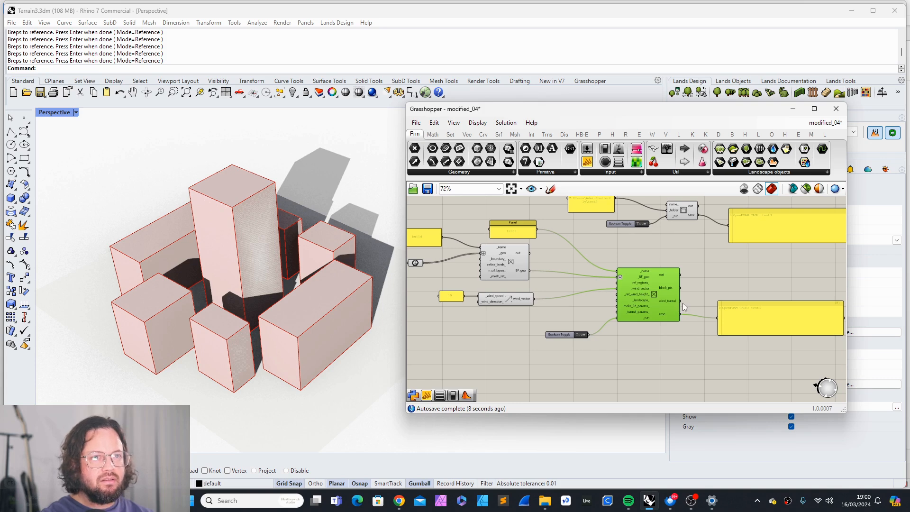
{"action": "scroll", "coordinate": [655, 312], "scroll_direction": "up", "scroll_amount": 3}
{"action": "scroll", "coordinate": [627, 321], "scroll_direction": "down", "scroll_amount": 3}
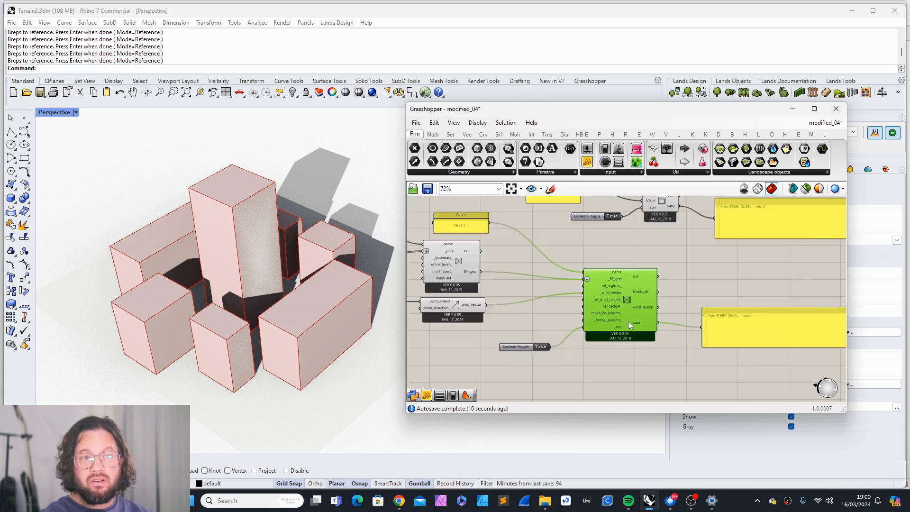
{"action": "scroll", "coordinate": [642, 225], "scroll_direction": "up", "scroll_amount": 6}
{"action": "scroll", "coordinate": [642, 225], "scroll_direction": "down", "scroll_amount": 4}
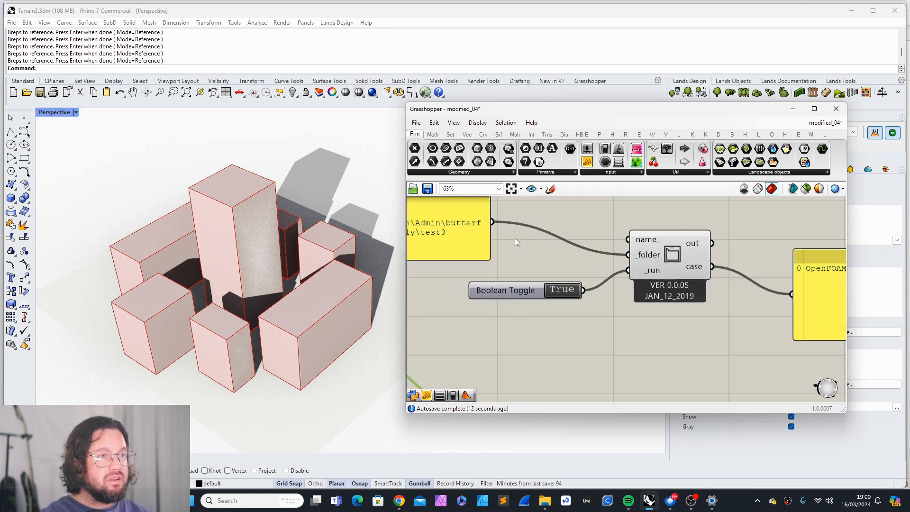
Align Create Case from Folder, its Boolean Toggle and its case panel in a neat row.
{"action": "left_click", "coordinate": [479, 237]}
{"action": "mouse_move", "coordinate": [668, 262]}
{"action": "left_mouse_down"}
{"action": "mouse_move", "coordinate": [669, 274]}
{"action": "mouse_move", "coordinate": [670, 248]}
{"action": "left_mouse_up"}
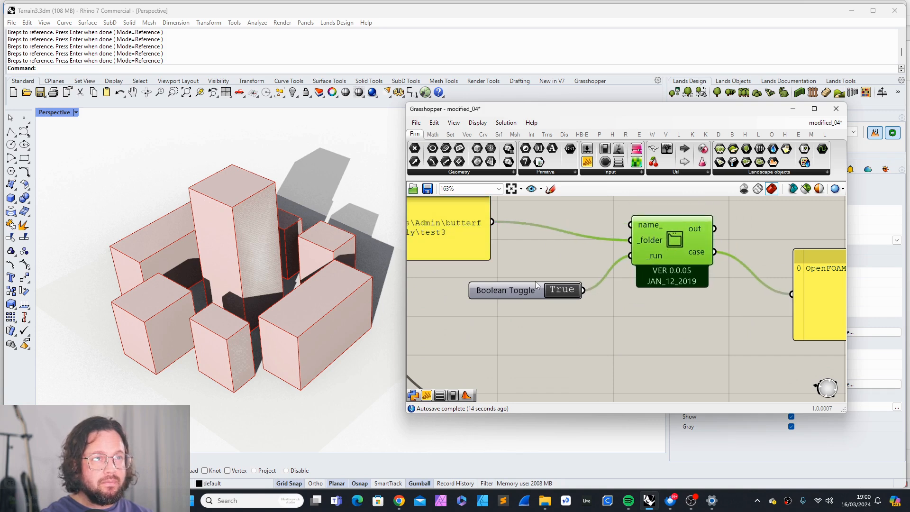
{"action": "left_click_drag", "start_coordinate": [531, 291], "coordinate": [552, 285]}
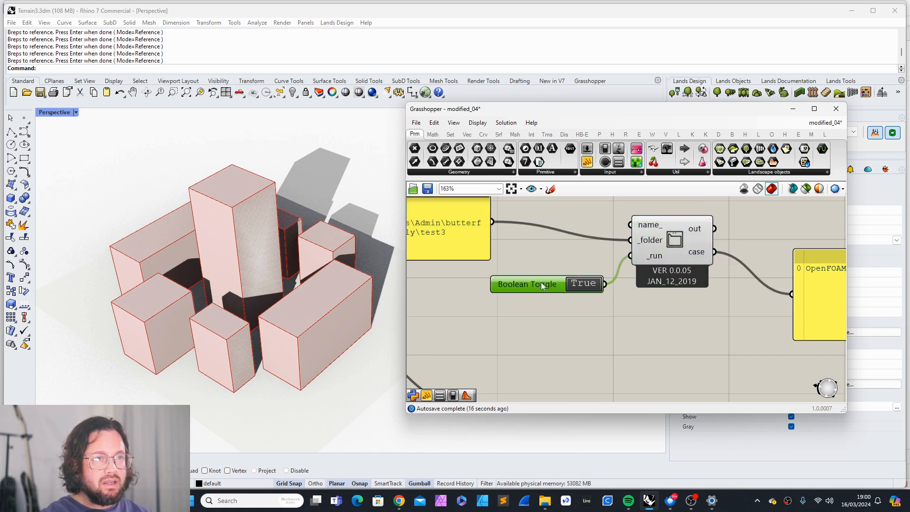
{"action": "scroll", "coordinate": [563, 269], "scroll_direction": "down", "scroll_amount": 2}
{"action": "scroll", "coordinate": [801, 271], "scroll_direction": "up", "scroll_amount": 5}
{"action": "left_click", "coordinate": [800, 272]}
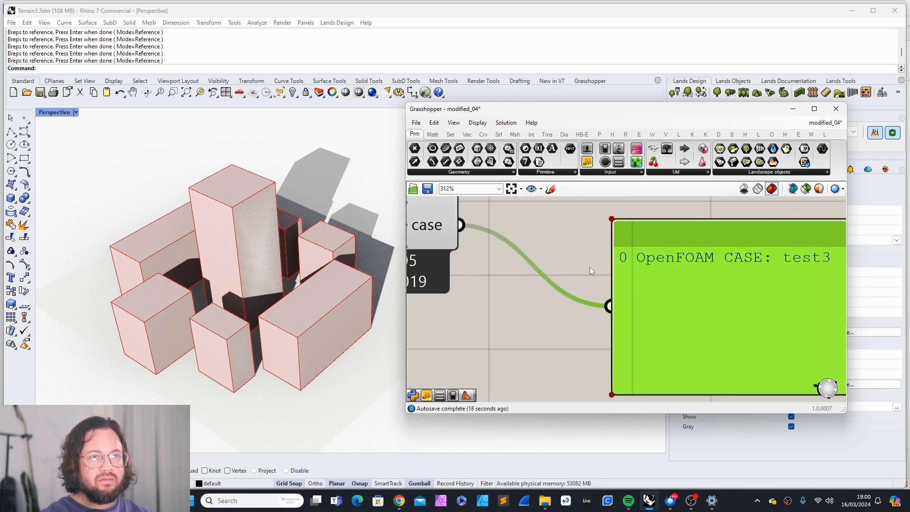
Delete the original tunnel case branch with its geometry, wind vector, toggle and case panel, keeping the folder-based branch.
{"action": "scroll", "coordinate": [588, 267], "scroll_direction": "down", "scroll_amount": 6}
{"action": "left_click_drag", "start_coordinate": [670, 275], "coordinate": [476, 323]}
{"action": "scroll", "coordinate": [657, 261], "scroll_direction": "down", "scroll_amount": 9}
{"action": "scroll", "coordinate": [658, 268], "scroll_direction": "up", "scroll_amount": 4}
{"action": "key", "text": "Delete"}
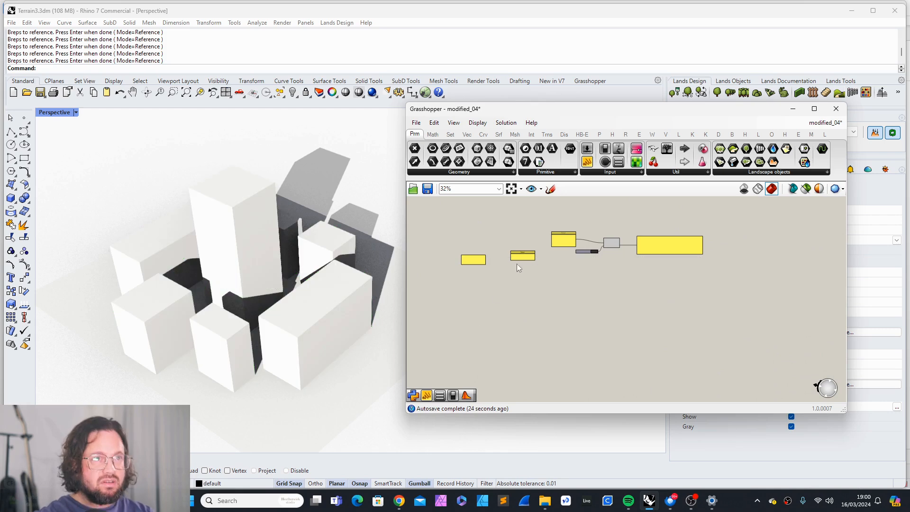
Check the case panel of Create Case from Folder, and delete that panel.
{"action": "scroll", "coordinate": [647, 253], "scroll_direction": "up", "scroll_amount": 10}
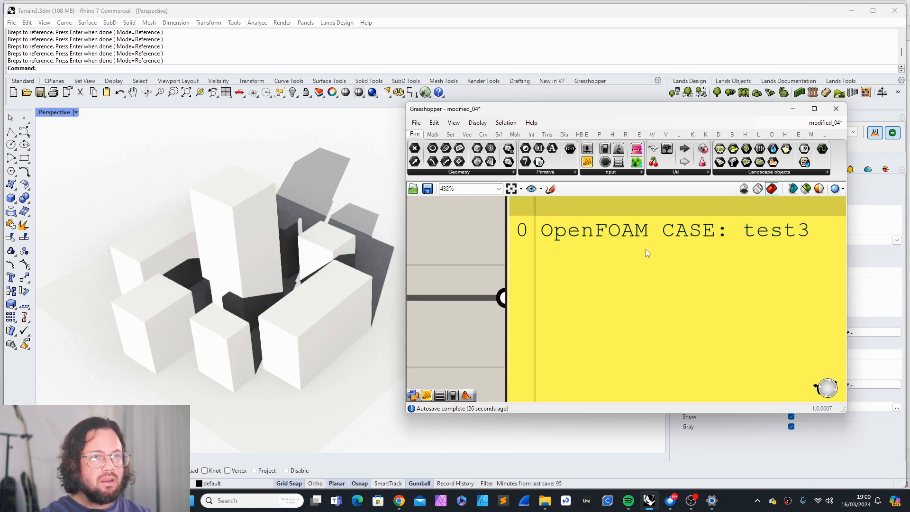
{"action": "scroll", "coordinate": [570, 264], "scroll_direction": "down", "scroll_amount": 7}
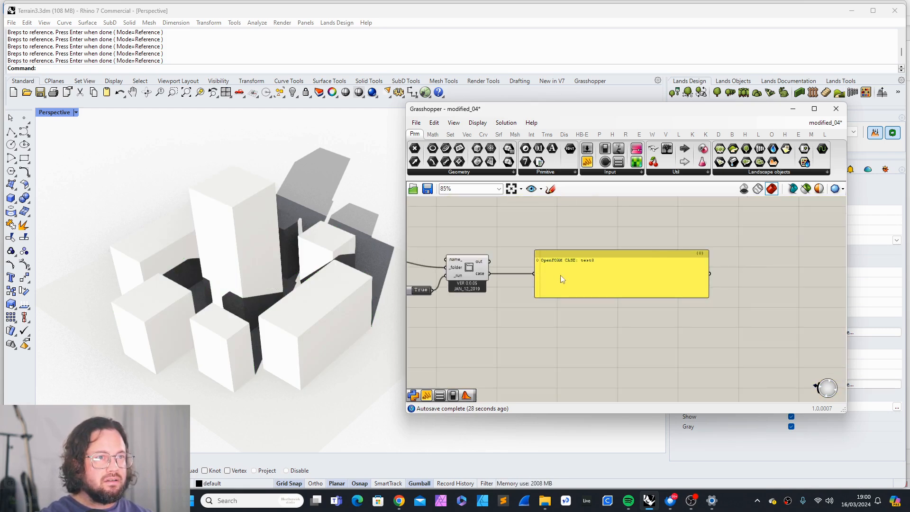
{"action": "scroll", "coordinate": [513, 279], "scroll_direction": "down", "scroll_amount": 2}
{"action": "scroll", "coordinate": [515, 282], "scroll_direction": "up", "scroll_amount": 3}
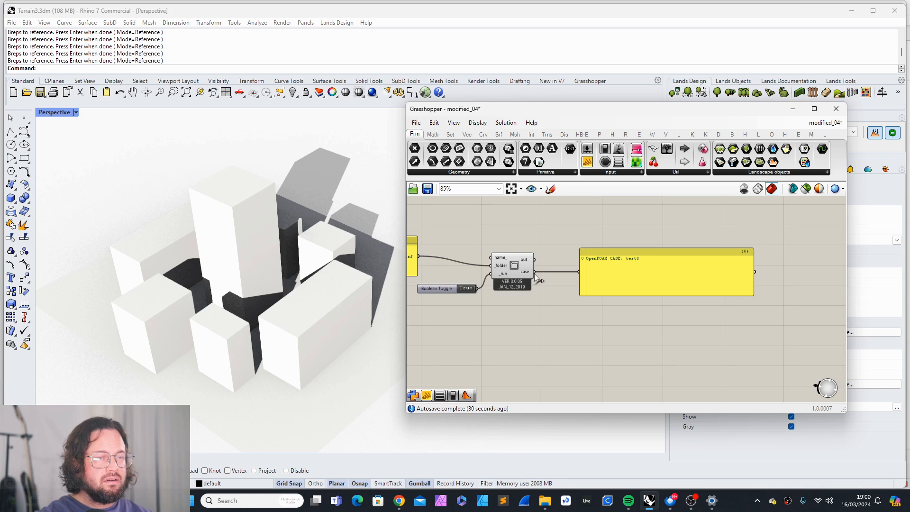
{"action": "left_click", "coordinate": [629, 267]}
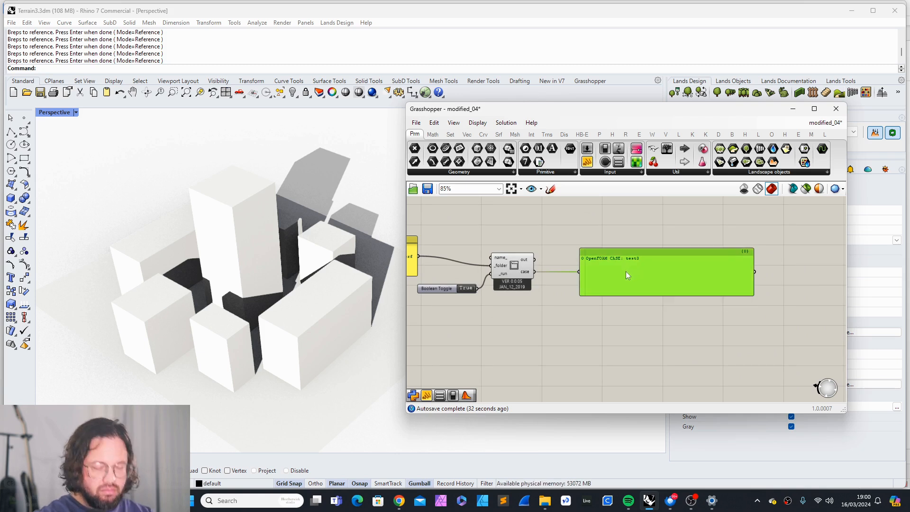
{"action": "key", "text": "Delete"}
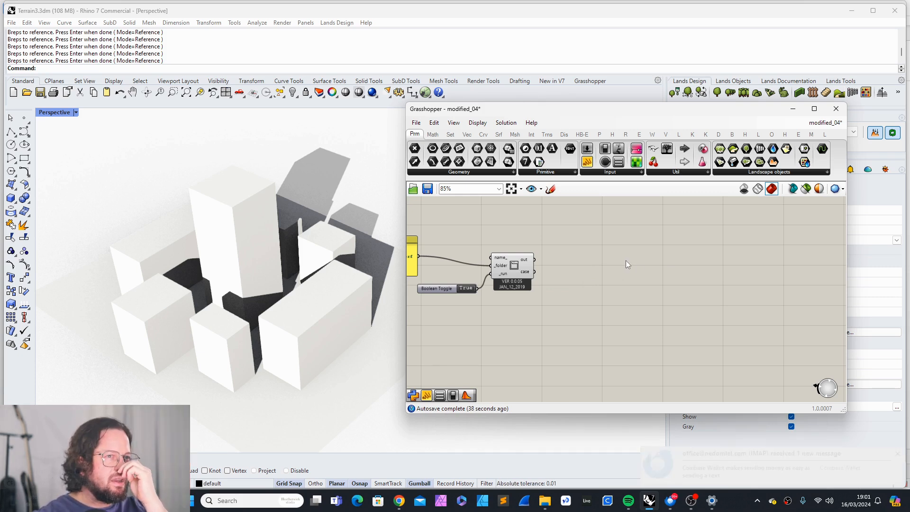
Add a Butterfly_Look Up Case Folder component and connect the reloaded case to its _case input.
{"action": "left_click", "coordinate": [731, 134]}
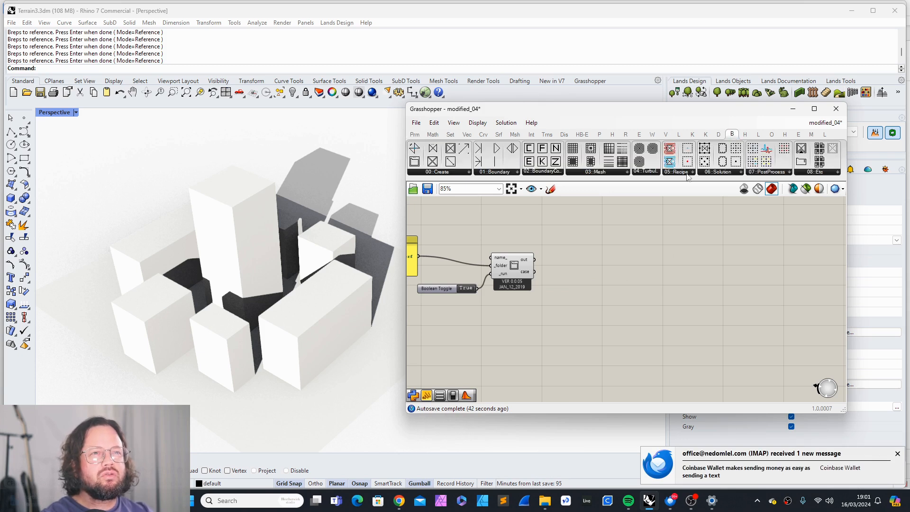
{"action": "left_click", "coordinate": [815, 173]}
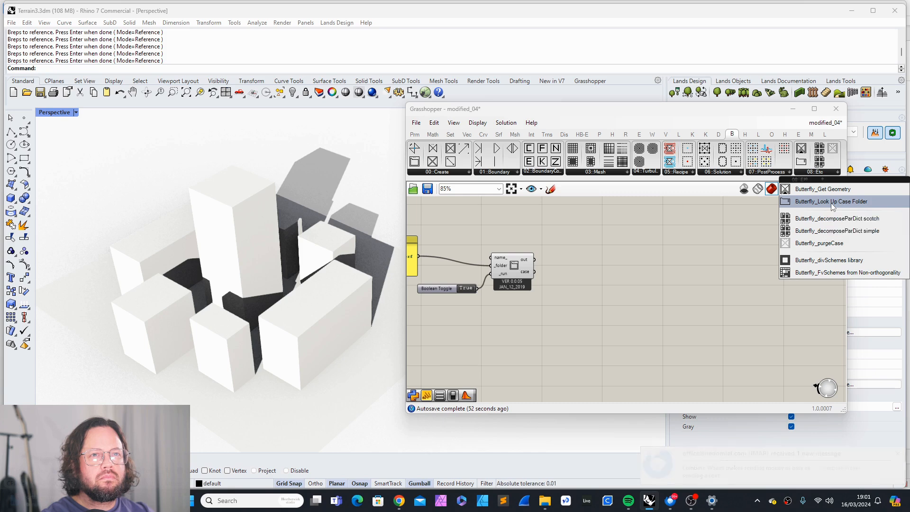
{"action": "left_click_drag", "start_coordinate": [832, 206], "coordinate": [649, 249]}
{"action": "scroll", "coordinate": [606, 241], "scroll_direction": "up", "scroll_amount": 3}
{"action": "scroll", "coordinate": [644, 241], "scroll_direction": "down", "scroll_amount": 2}
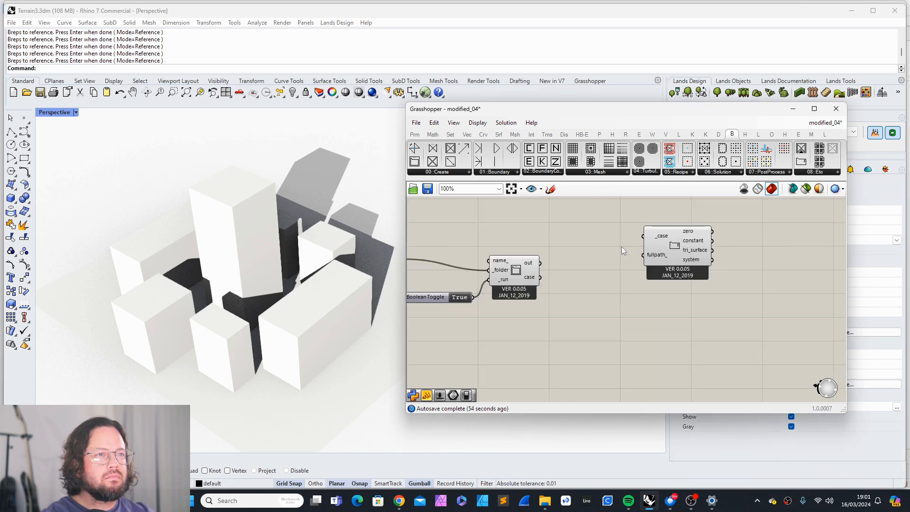
{"action": "scroll", "coordinate": [561, 251], "scroll_direction": "up", "scroll_amount": 1}
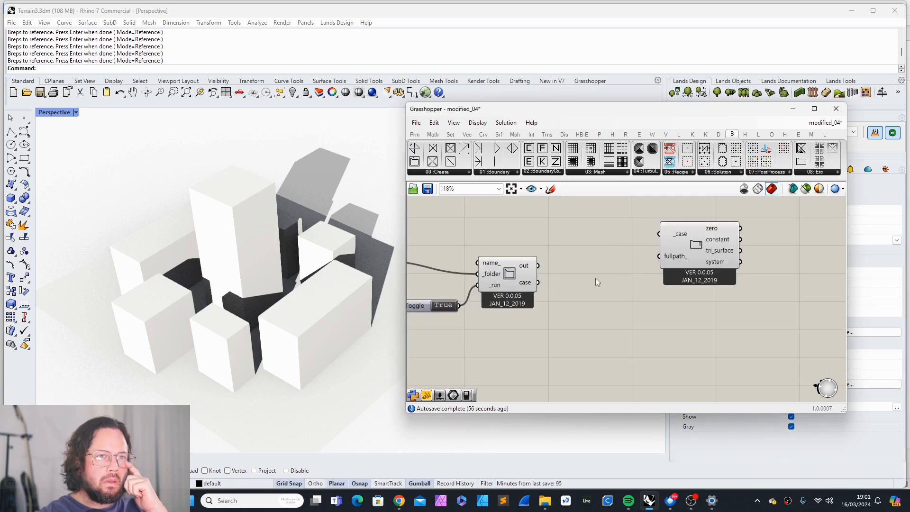
{"action": "left_click_drag", "start_coordinate": [538, 282], "coordinate": [659, 234]}
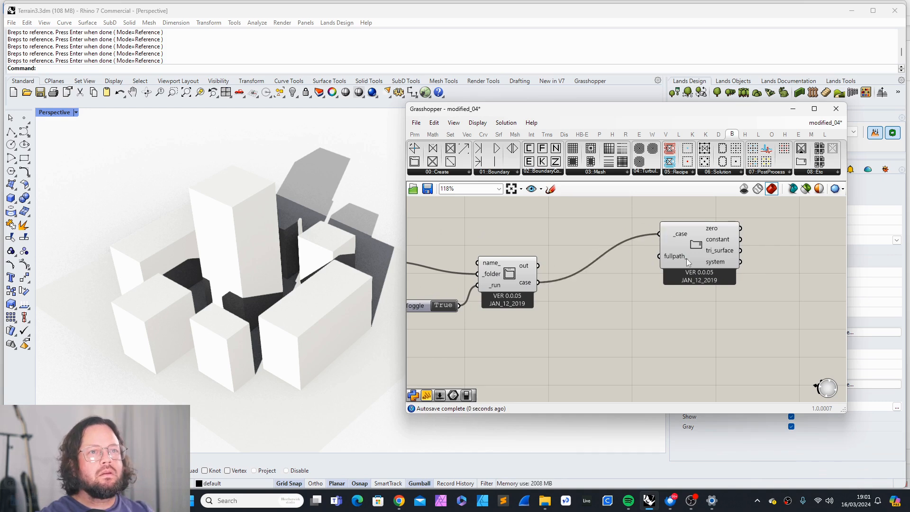
Inspect the Look Up Case Folder component's constant, tri_surface and system outputs, and delete the component.
{"action": "mouse_move", "coordinate": [675, 256]}
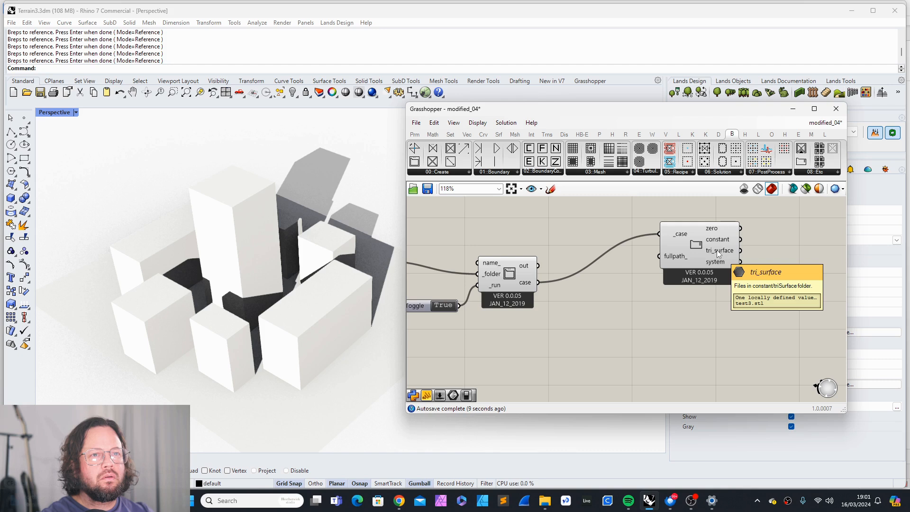
{"action": "mouse_move", "coordinate": [692, 254]}
{"action": "left_mouse_down"}
{"action": "mouse_move", "coordinate": [704, 283]}
{"action": "mouse_move", "coordinate": [686, 296]}
{"action": "mouse_move", "coordinate": [681, 248]}
{"action": "mouse_move", "coordinate": [687, 254]}
{"action": "left_mouse_up"}
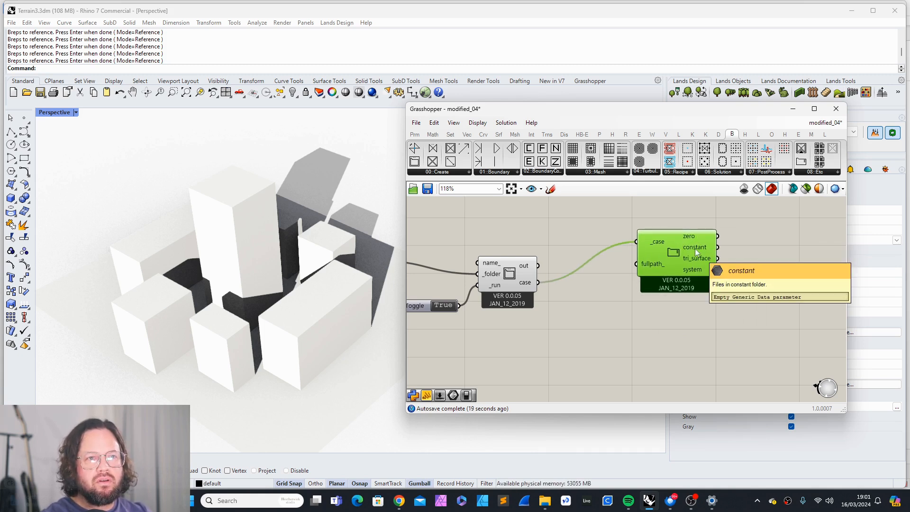
{"action": "mouse_move", "coordinate": [695, 257]}
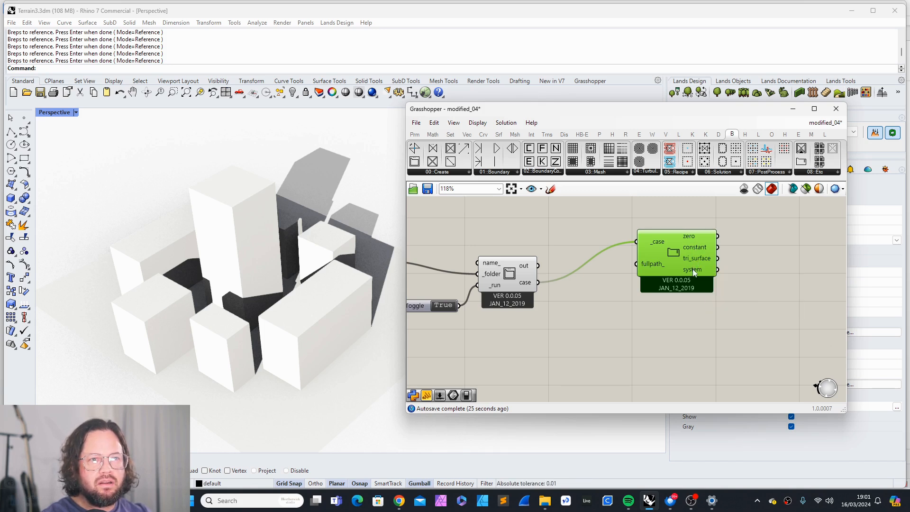
{"action": "left_click", "coordinate": [650, 275]}
{"action": "left_click", "coordinate": [659, 262]}
{"action": "key", "text": "Delete"}
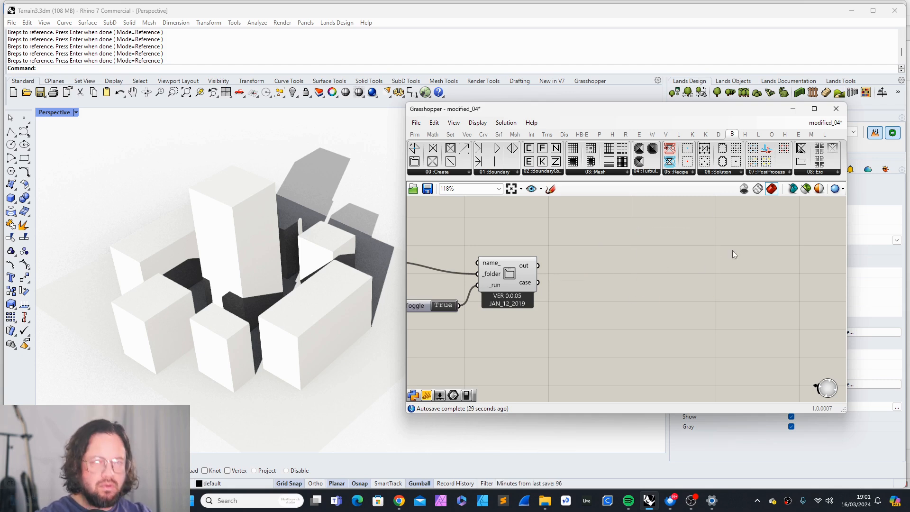
Switch to the mail app to review the Butterfly install problem's error screenshot, and return to the Grasshopper definition.
{"action": "left_click", "coordinate": [670, 500]}
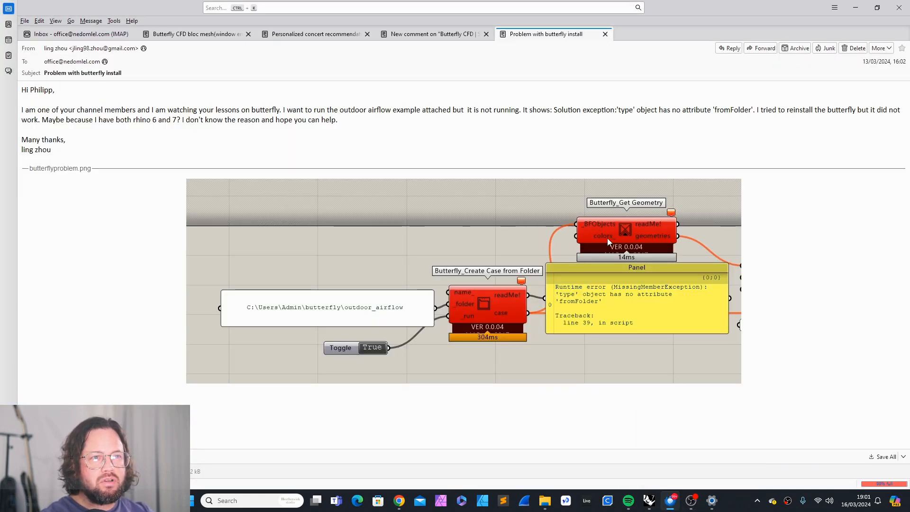
{"action": "key", "text": "alt+Tab"}
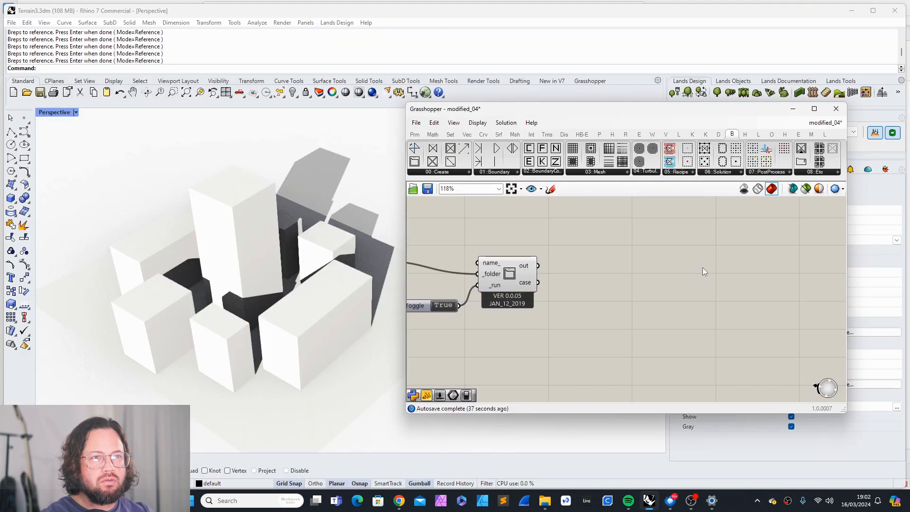
{"action": "left_click", "coordinate": [805, 172]}
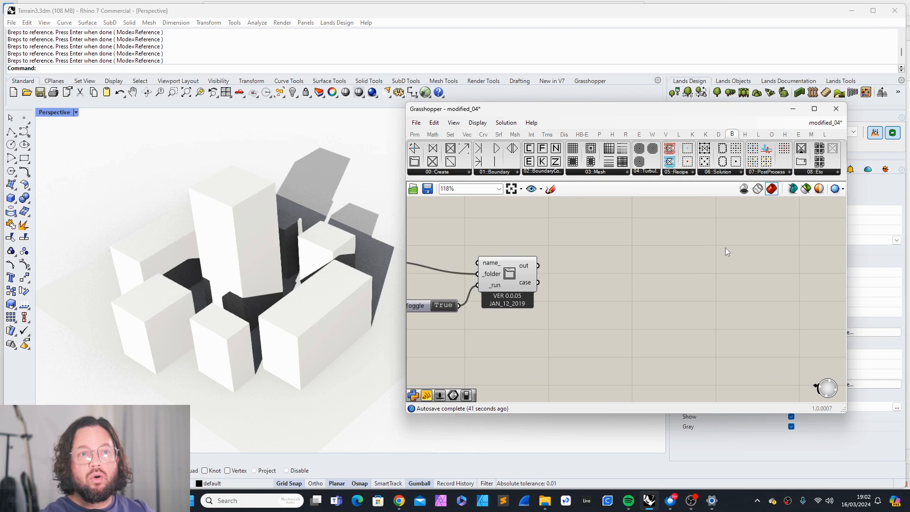
{"action": "left_click", "coordinate": [811, 172]}
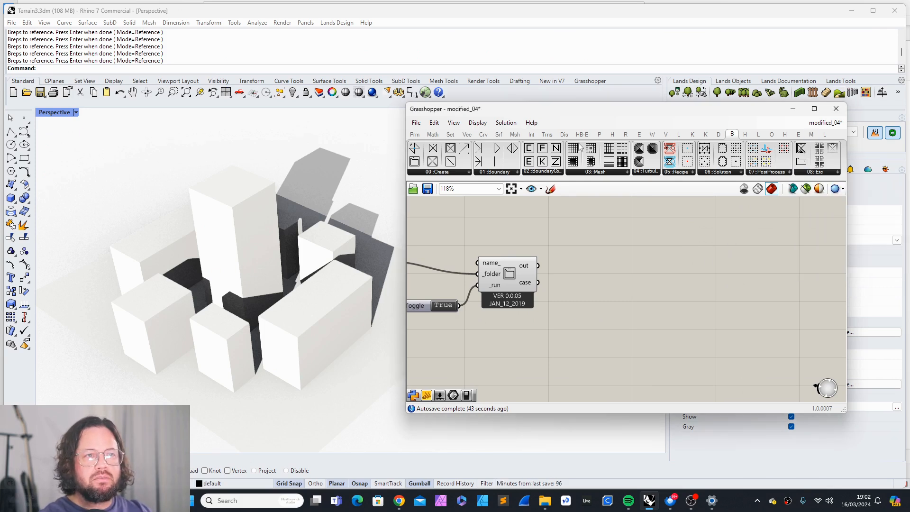
Widen the Grasshopper window, and place an Exceptions component above the Butterfly_Create Case from Folder component.
{"action": "left_click_drag", "start_coordinate": [685, 118], "coordinate": [636, 116]}
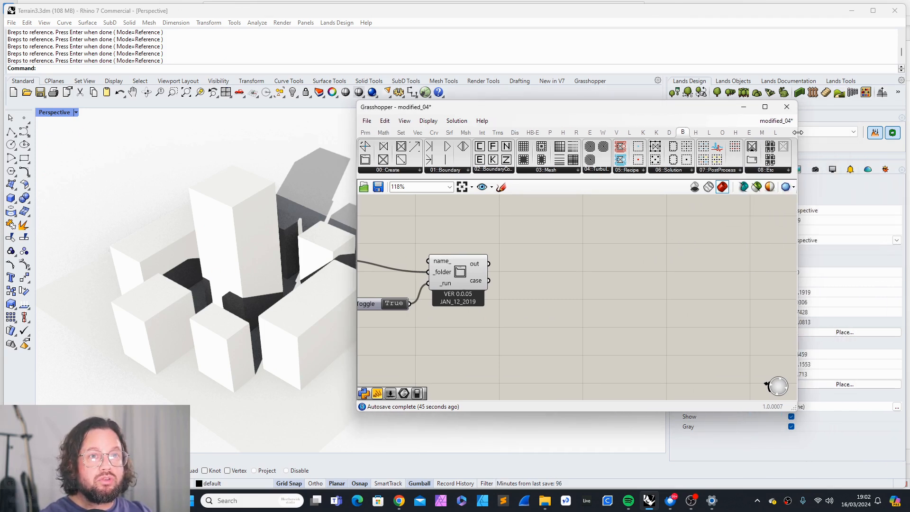
{"action": "left_click_drag", "start_coordinate": [797, 132], "coordinate": [852, 133]}
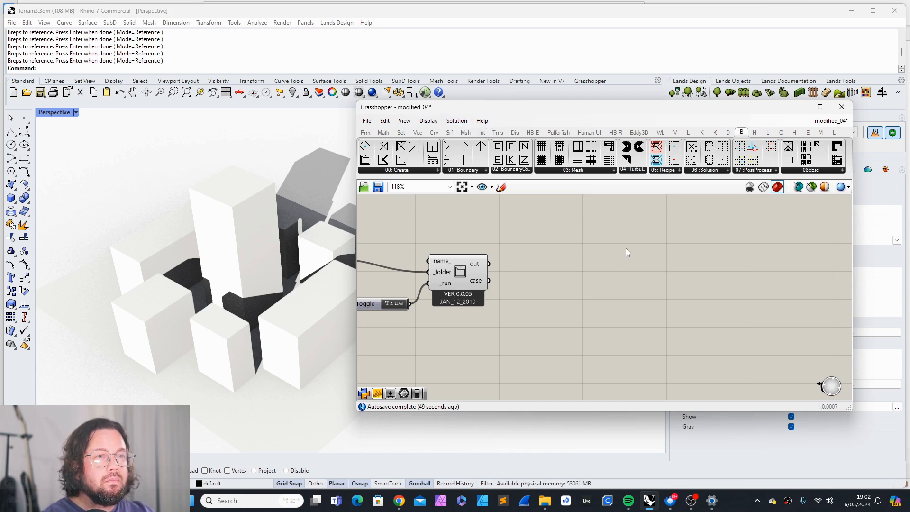
{"action": "left_click", "coordinate": [368, 132]}
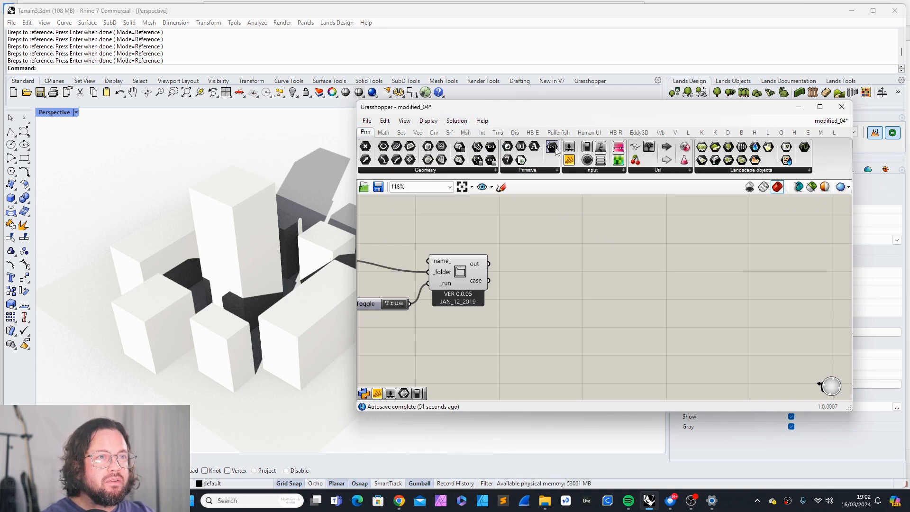
{"action": "scroll", "coordinate": [678, 265], "scroll_direction": "down", "scroll_amount": 2}
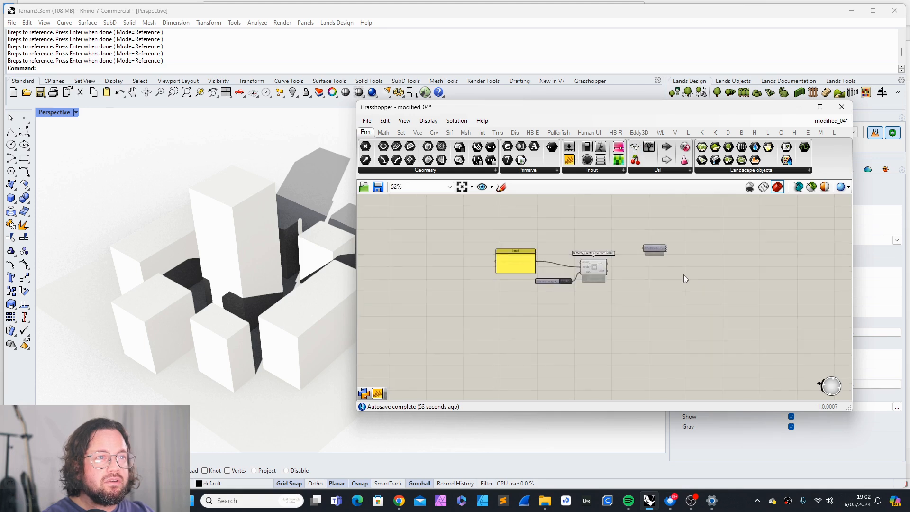
{"action": "scroll", "coordinate": [568, 258], "scroll_direction": "up", "scroll_amount": 3}
{"action": "scroll", "coordinate": [607, 261], "scroll_direction": "down", "scroll_amount": 1}
{"action": "left_click_drag", "start_coordinate": [794, 232], "coordinate": [641, 209]}
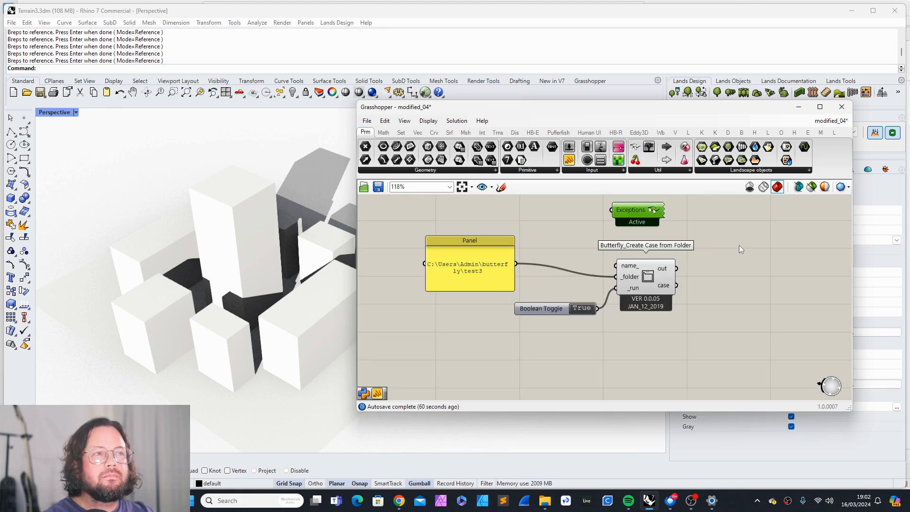
Add the Butterfly component with butterfly_folder_ and update_ inputs beside the Create Case from Folder component.
{"action": "left_click", "coordinate": [743, 134]}
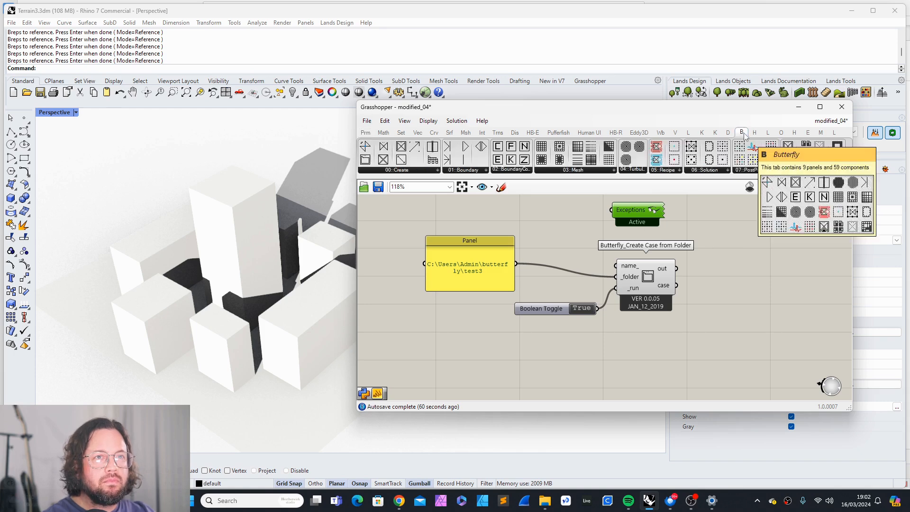
{"action": "scroll", "coordinate": [640, 307], "scroll_direction": "up", "scroll_amount": 3}
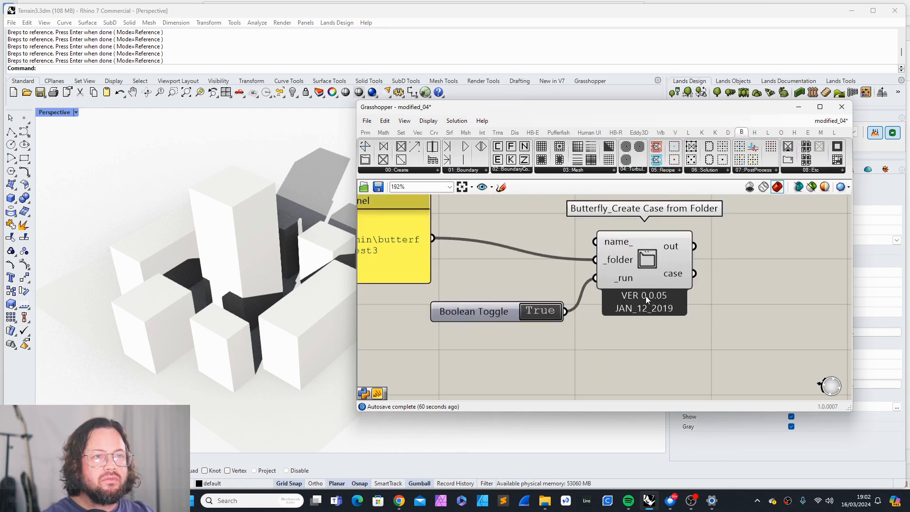
{"action": "scroll", "coordinate": [621, 312], "scroll_direction": "down", "scroll_amount": 5}
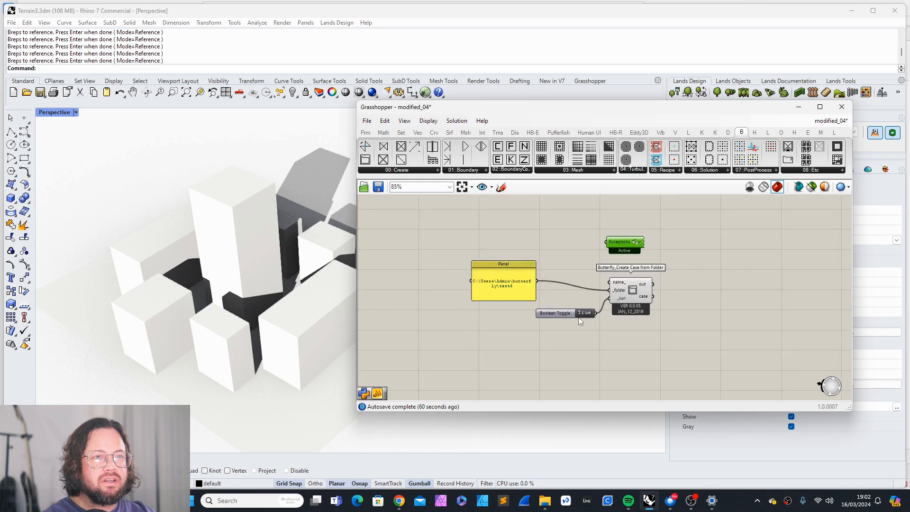
{"action": "left_click", "coordinate": [397, 171]}
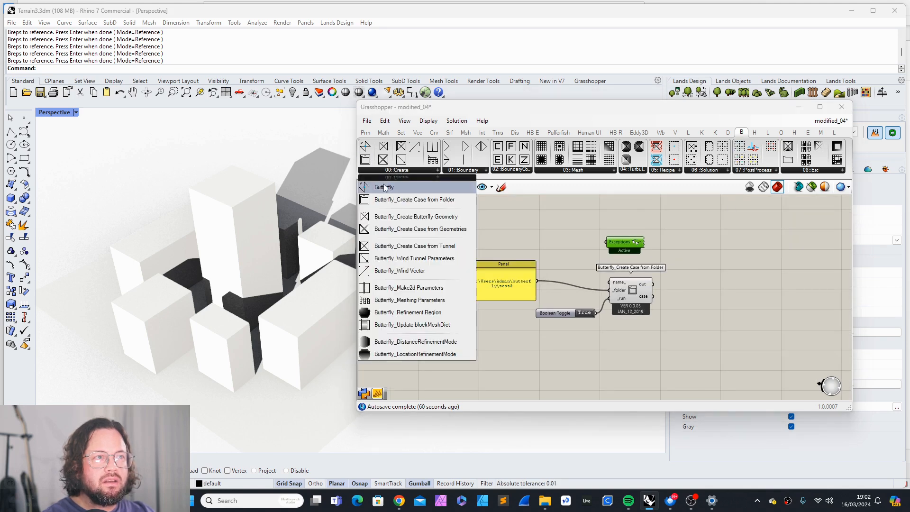
{"action": "scroll", "coordinate": [652, 279], "scroll_direction": "up", "scroll_amount": 3}
{"action": "left_click_drag", "start_coordinate": [381, 188], "coordinate": [666, 280]}
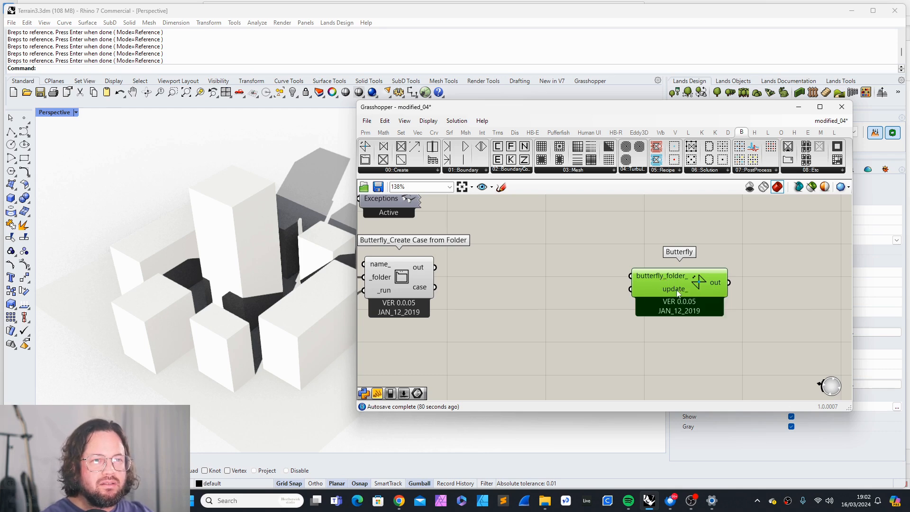
{"action": "mouse_move", "coordinate": [678, 292]}
{"action": "left_click_drag", "start_coordinate": [677, 288], "coordinate": [691, 297]}
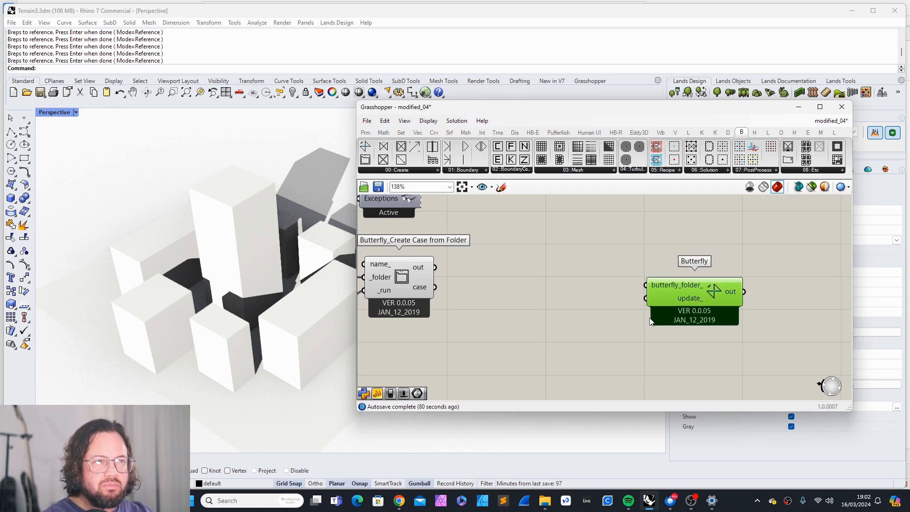
Run the Butterfly update by connecting a Boolean Toggle set to True to the component's update_ input.
{"action": "left_click", "coordinate": [616, 326]}
{"action": "scroll", "coordinate": [646, 306], "scroll_direction": "down", "scroll_amount": 3}
{"action": "scroll", "coordinate": [454, 325], "scroll_direction": "up", "scroll_amount": 3}
{"action": "left_click_drag", "start_coordinate": [400, 302], "coordinate": [626, 302]}
{"action": "scroll", "coordinate": [596, 318], "scroll_direction": "down", "scroll_amount": 2}
{"action": "scroll", "coordinate": [636, 316], "scroll_direction": "up", "scroll_amount": 3}
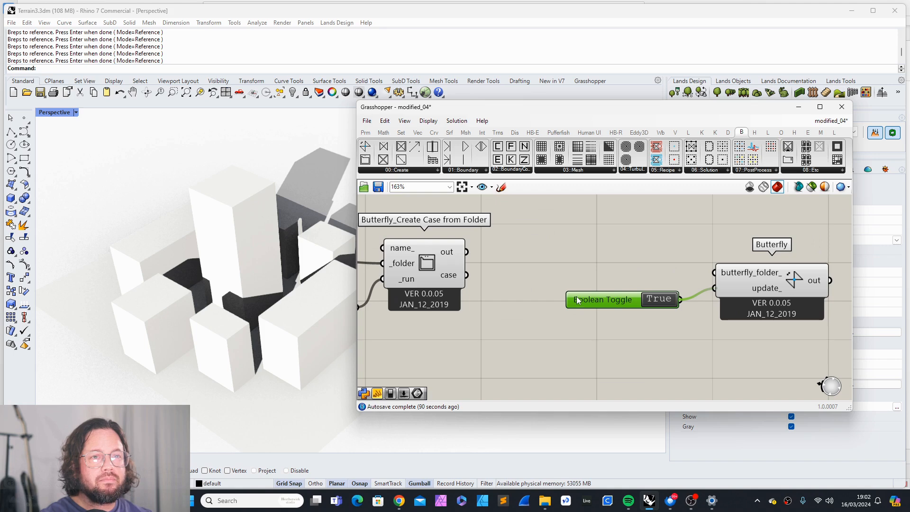
{"action": "scroll", "coordinate": [576, 297], "scroll_direction": "down", "scroll_amount": 2}
{"action": "scroll", "coordinate": [730, 292], "scroll_direction": "up", "scroll_amount": 2}
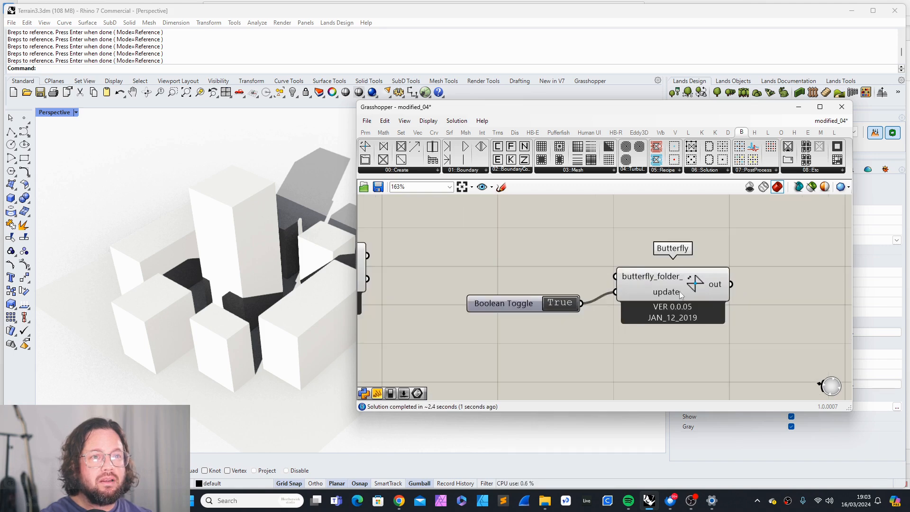
Check the Butterfly component's out output, and connect a copy of the folder path panel to it.
{"action": "mouse_move", "coordinate": [718, 285]}
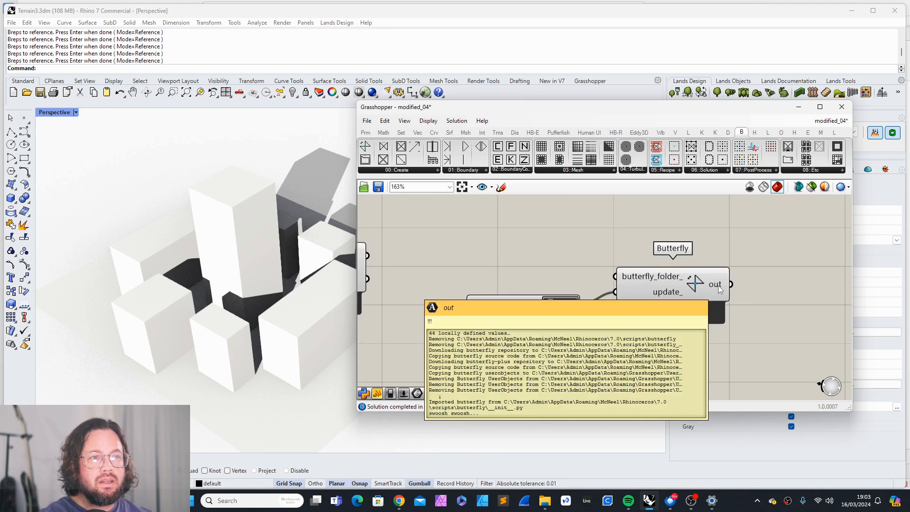
{"action": "scroll", "coordinate": [545, 273], "scroll_direction": "down", "scroll_amount": 3}
{"action": "scroll", "coordinate": [459, 275], "scroll_direction": "up", "scroll_amount": 3}
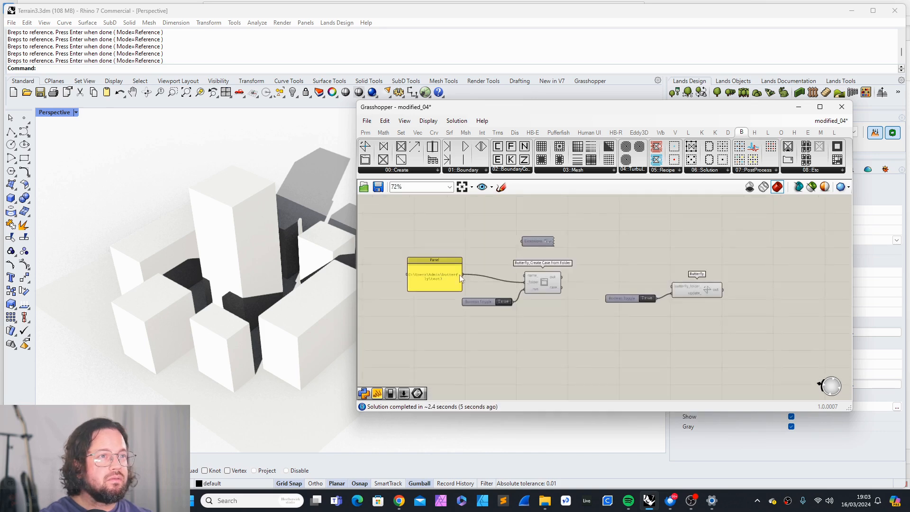
{"action": "scroll", "coordinate": [438, 266], "scroll_direction": "down", "scroll_amount": 3}
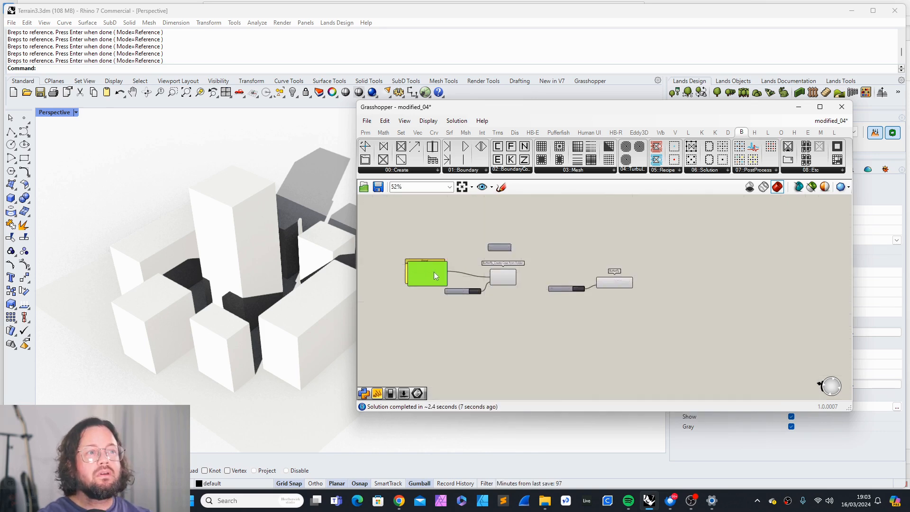
{"action": "scroll", "coordinate": [645, 277], "scroll_direction": "up", "scroll_amount": 5}
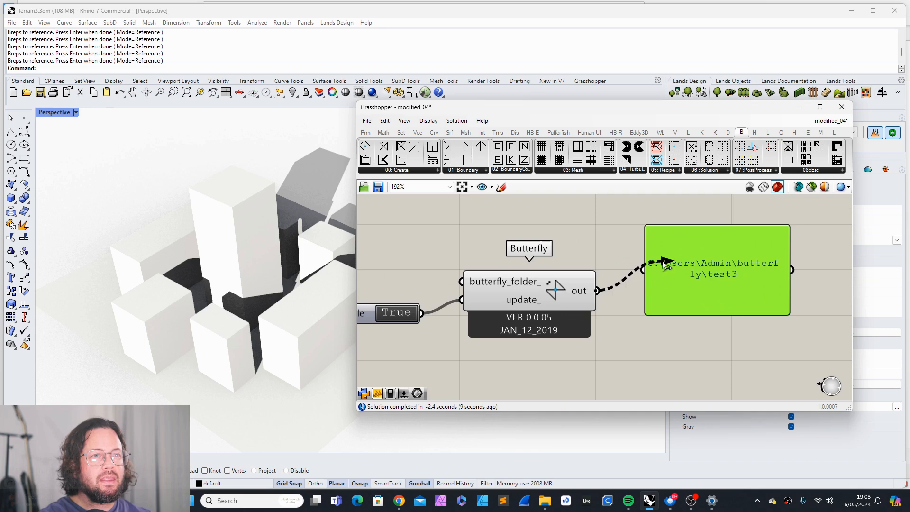
{"action": "left_click_drag", "start_coordinate": [597, 291], "coordinate": [643, 273]}
{"action": "scroll", "coordinate": [663, 279], "scroll_direction": "down", "scroll_amount": 3}
{"action": "scroll", "coordinate": [731, 277], "scroll_direction": "up", "scroll_amount": 3}
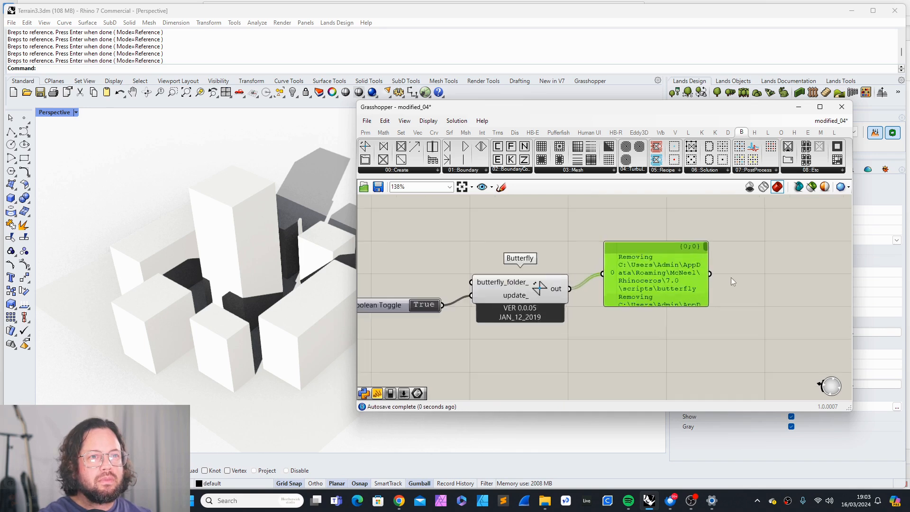
Enlarge the output panel in width and height so the Butterfly update log lines can be read.
{"action": "left_click_drag", "start_coordinate": [697, 288], "coordinate": [850, 288]}
{"action": "scroll", "coordinate": [558, 274], "scroll_direction": "down", "scroll_amount": 3}
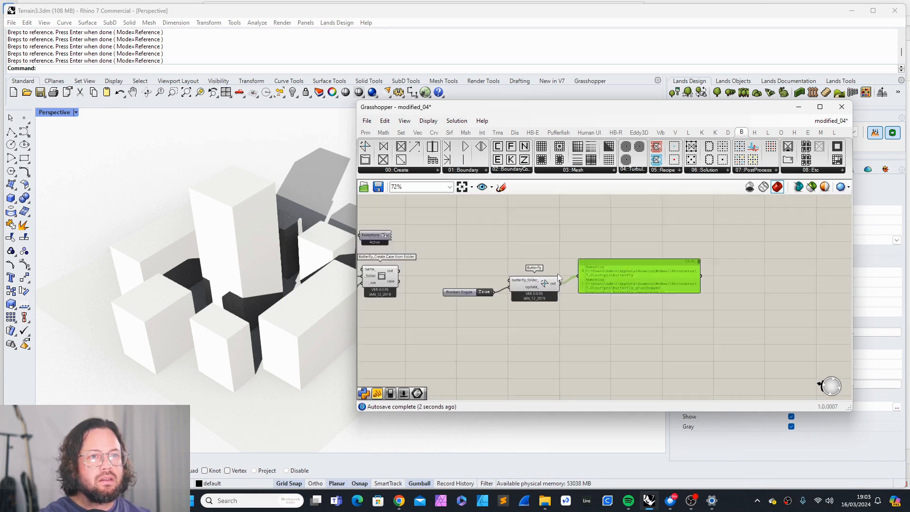
{"action": "scroll", "coordinate": [686, 283], "scroll_direction": "up", "scroll_amount": 1}
{"action": "left_click_drag", "start_coordinate": [671, 283], "coordinate": [837, 283]}
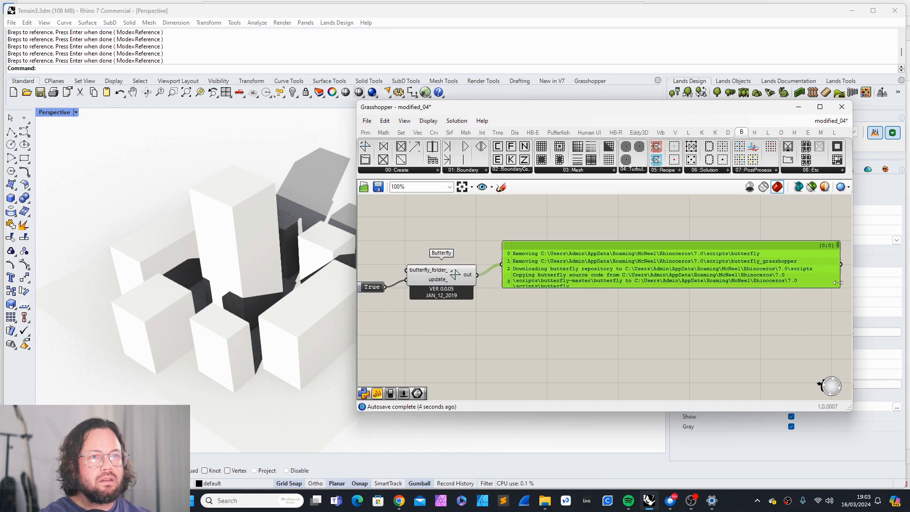
{"action": "left_click_drag", "start_coordinate": [687, 288], "coordinate": [666, 403]}
Read the Butterfly update log in the output panel, and delete the panel.
{"action": "scroll", "coordinate": [656, 337], "scroll_direction": "down", "scroll_amount": 2}
{"action": "scroll", "coordinate": [690, 326], "scroll_direction": "up", "scroll_amount": 2}
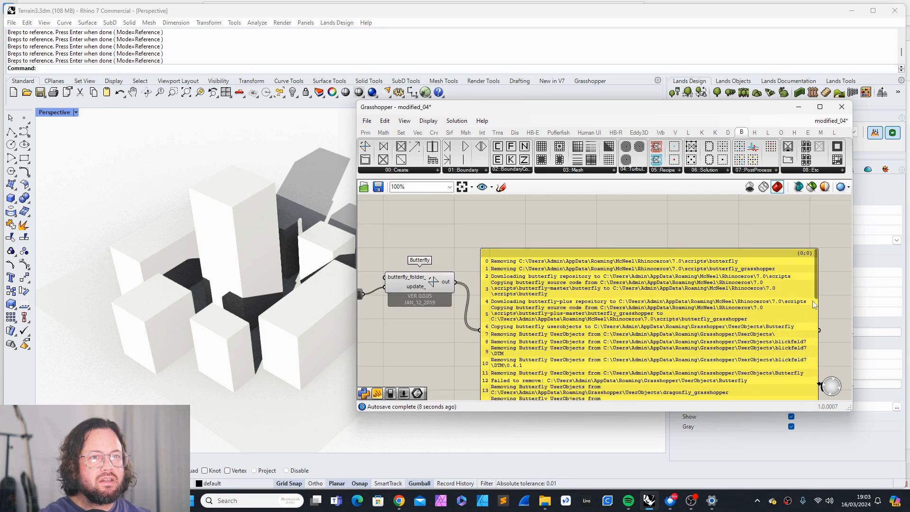
{"action": "mouse_move", "coordinate": [814, 278]}
{"action": "left_mouse_down"}
{"action": "mouse_move", "coordinate": [817, 401]}
{"action": "mouse_move", "coordinate": [811, 263]}
{"action": "left_mouse_up"}
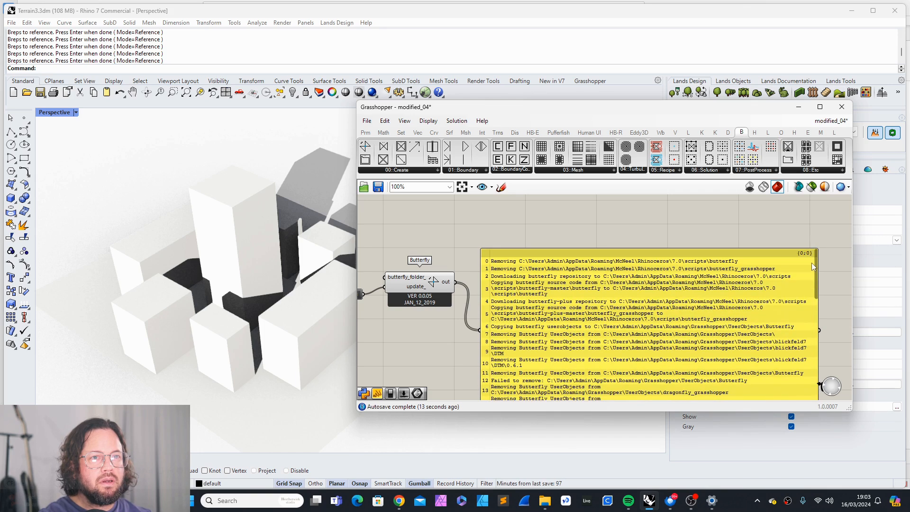
{"action": "scroll", "coordinate": [640, 249], "scroll_direction": "down", "scroll_amount": 2}
{"action": "scroll", "coordinate": [585, 258], "scroll_direction": "up", "scroll_amount": 4}
{"action": "left_click", "coordinate": [589, 250]}
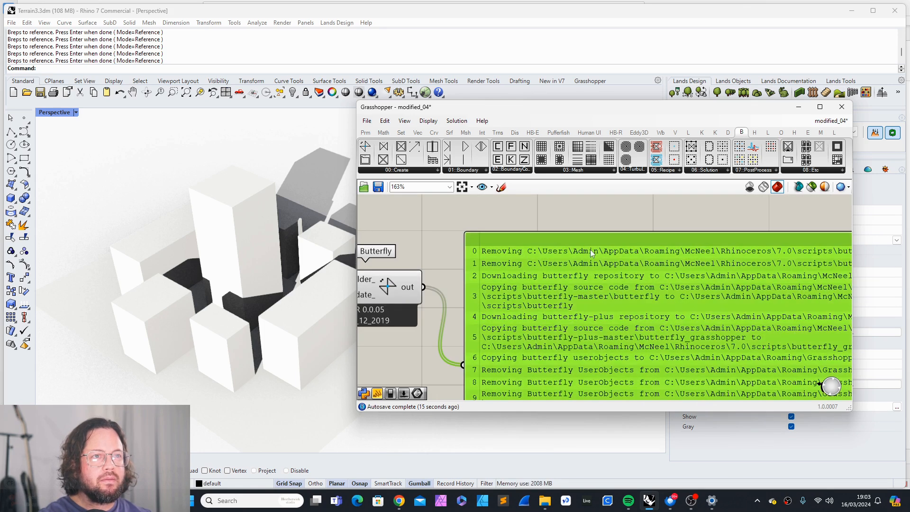
{"action": "key", "text": "Delete"}
Check the case output of Create Case from Folder, and delete the Butterfly update component with its toggle.
{"action": "scroll", "coordinate": [647, 279], "scroll_direction": "down", "scroll_amount": 3}
{"action": "scroll", "coordinate": [612, 279], "scroll_direction": "down", "scroll_amount": 3}
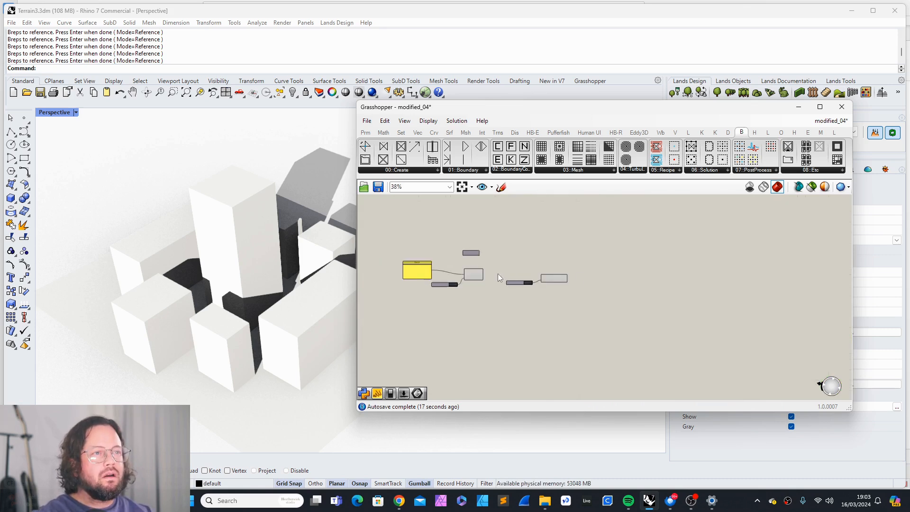
{"action": "scroll", "coordinate": [464, 279], "scroll_direction": "up", "scroll_amount": 7}
{"action": "left_click", "coordinate": [527, 270]}
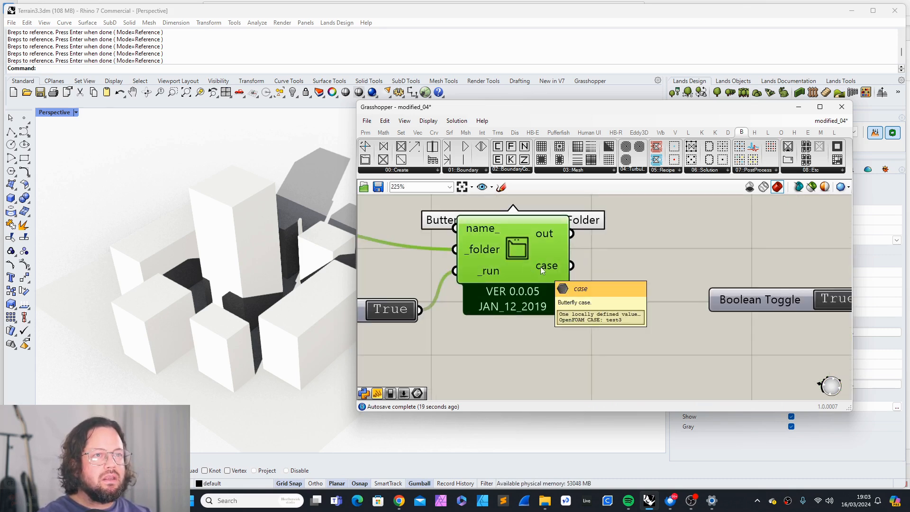
{"action": "scroll", "coordinate": [541, 267], "scroll_direction": "down", "scroll_amount": 3}
{"action": "left_click_drag", "start_coordinate": [701, 250], "coordinate": [604, 308]}
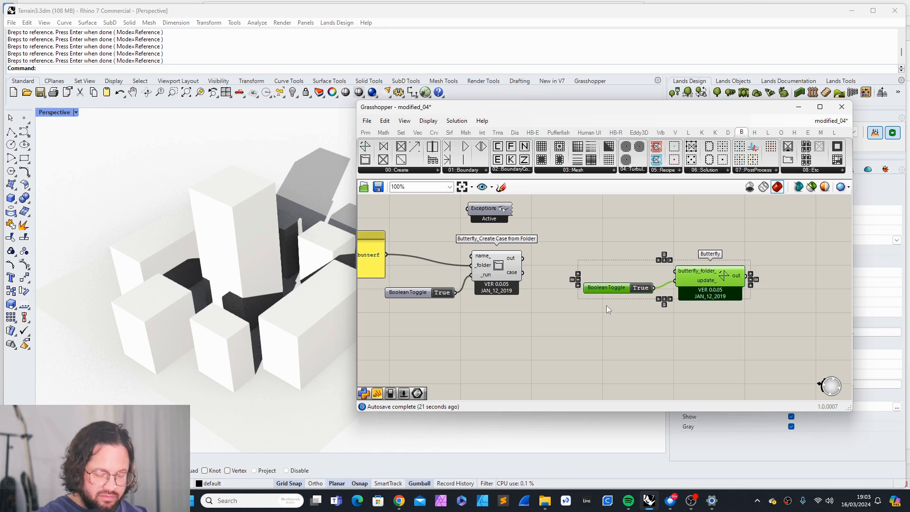
{"action": "key", "text": "Delete"}
Shift Create Case from Folder slightly, and add a Butterfly_blockMesh component with the case connected to its _case input.
{"action": "left_click_drag", "start_coordinate": [504, 275], "coordinate": [527, 286]}
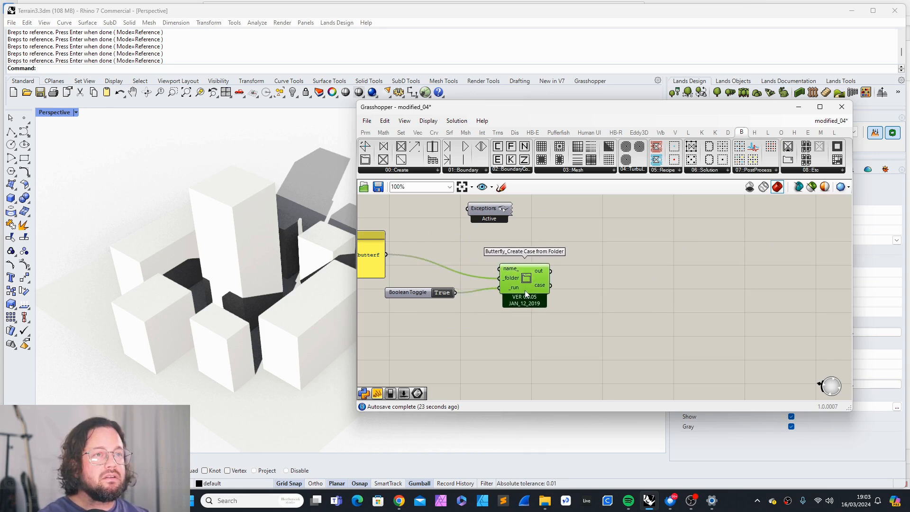
{"action": "left_click", "coordinate": [544, 300]}
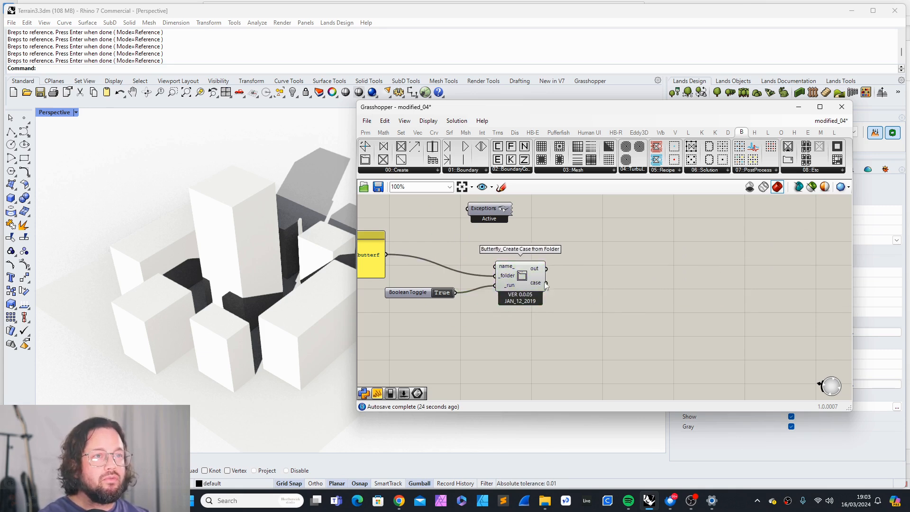
{"action": "left_click", "coordinate": [575, 170]}
{"action": "left_click_drag", "start_coordinate": [601, 187], "coordinate": [682, 296]}
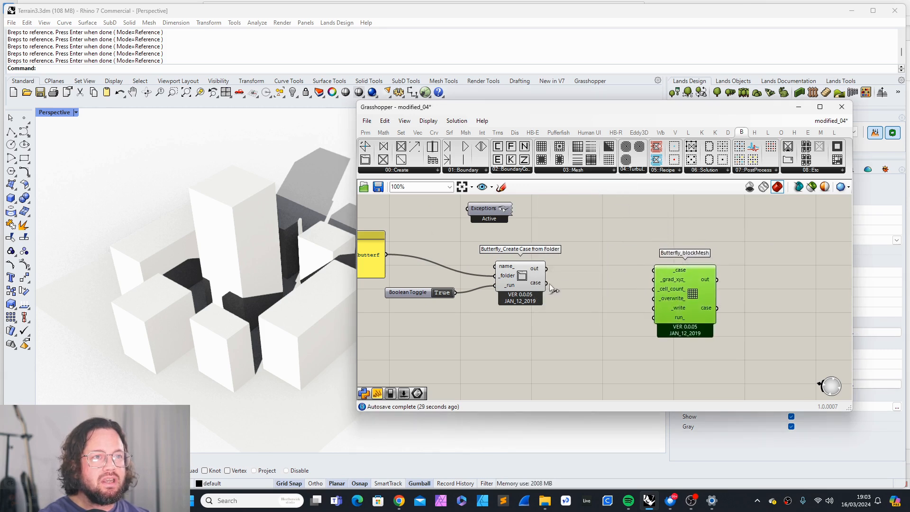
{"action": "left_click_drag", "start_coordinate": [549, 283], "coordinate": [695, 304]}
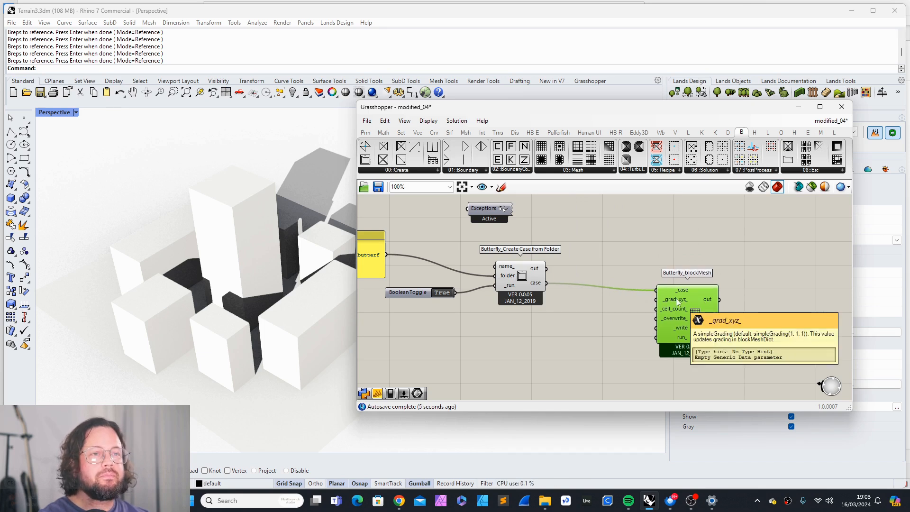
{"action": "left_click", "coordinate": [574, 171]}
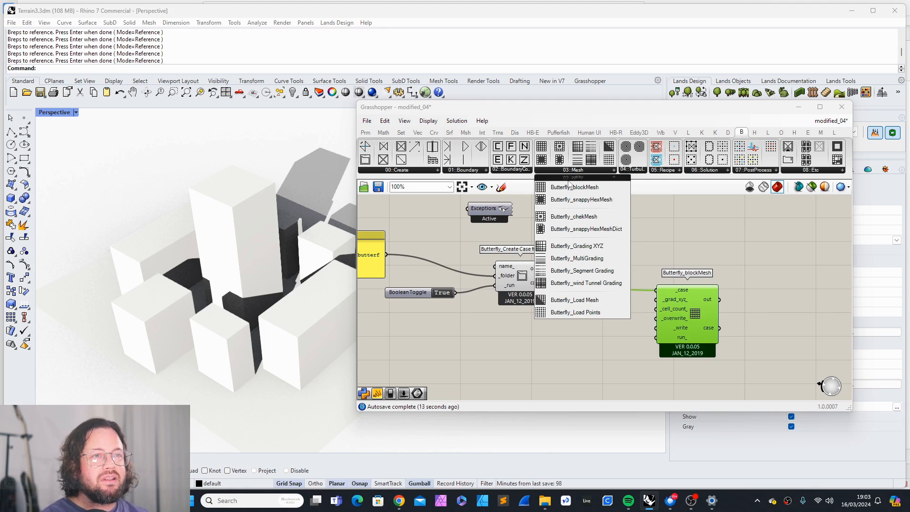
{"action": "left_click", "coordinate": [744, 243]}
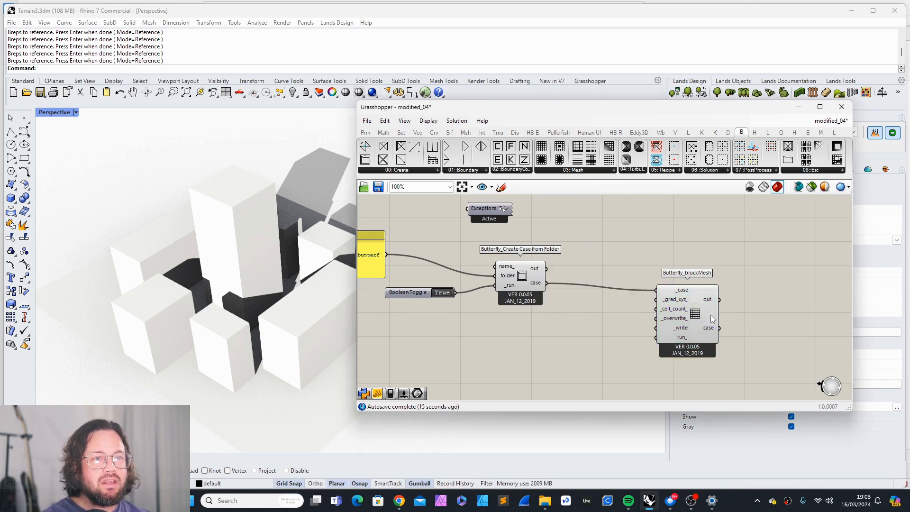
Duplicate the True Boolean toggle twice and connect the copies to the _write and run_ inputs of Butterfly_blockMesh.
{"action": "scroll", "coordinate": [604, 312], "scroll_direction": "down", "scroll_amount": 5}
{"action": "scroll", "coordinate": [556, 305], "scroll_direction": "up", "scroll_amount": 4}
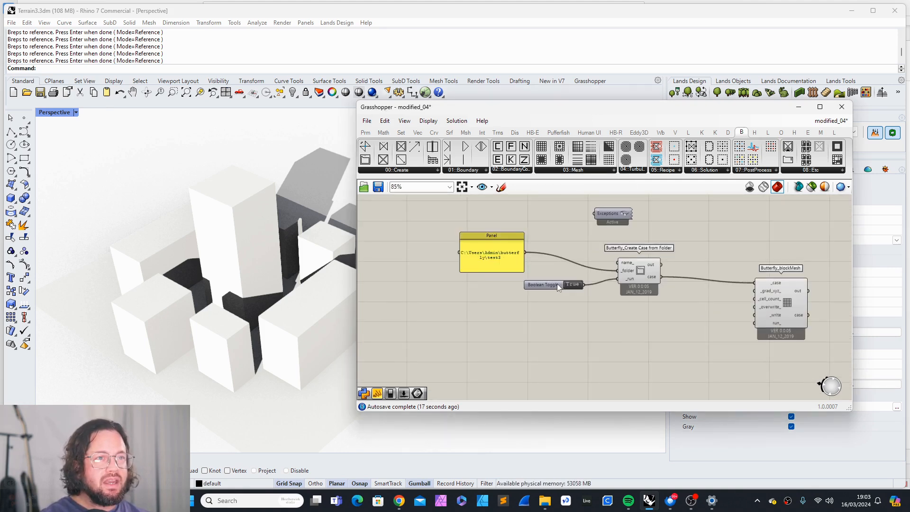
{"action": "left_click", "coordinate": [558, 285]}
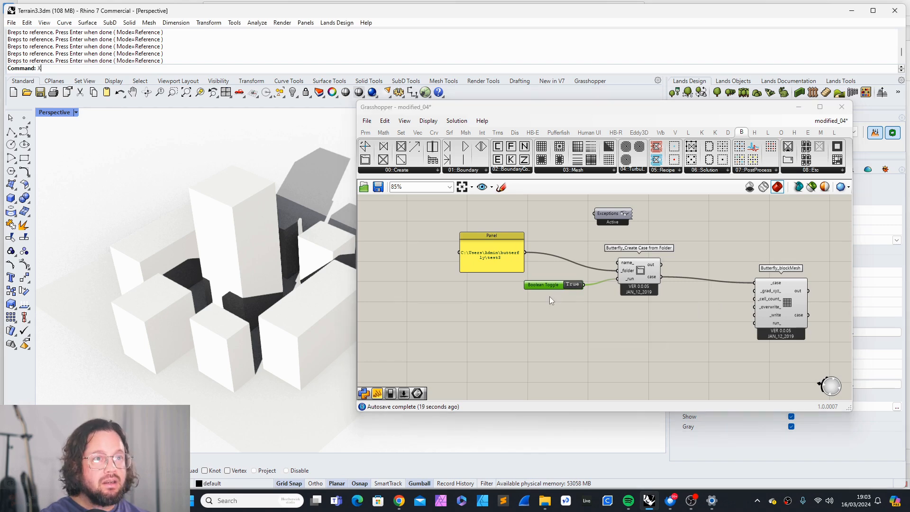
{"action": "left_click", "coordinate": [559, 304]}
{"action": "left_click", "coordinate": [558, 285]}
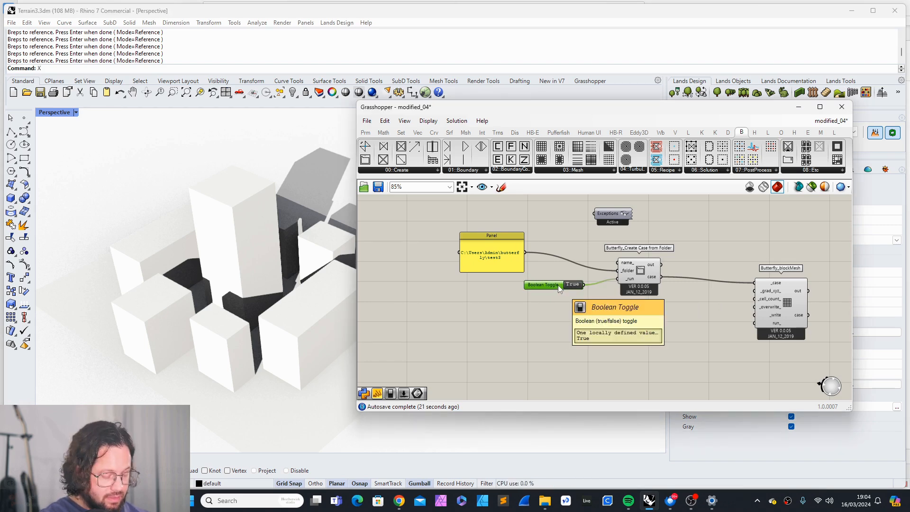
{"action": "key", "text": "ctrl+c"}
{"action": "key", "text": "ctrl+v"}
{"action": "left_click_drag", "start_coordinate": [570, 289], "coordinate": [756, 310]}
{"action": "scroll", "coordinate": [753, 326], "scroll_direction": "up", "scroll_amount": 2}
{"action": "left_click_drag", "start_coordinate": [611, 333], "coordinate": [761, 326]}
{"action": "left_click", "coordinate": [610, 314]}
{"action": "key", "text": "ctrl+c"}
{"action": "key", "text": "ctrl+v"}
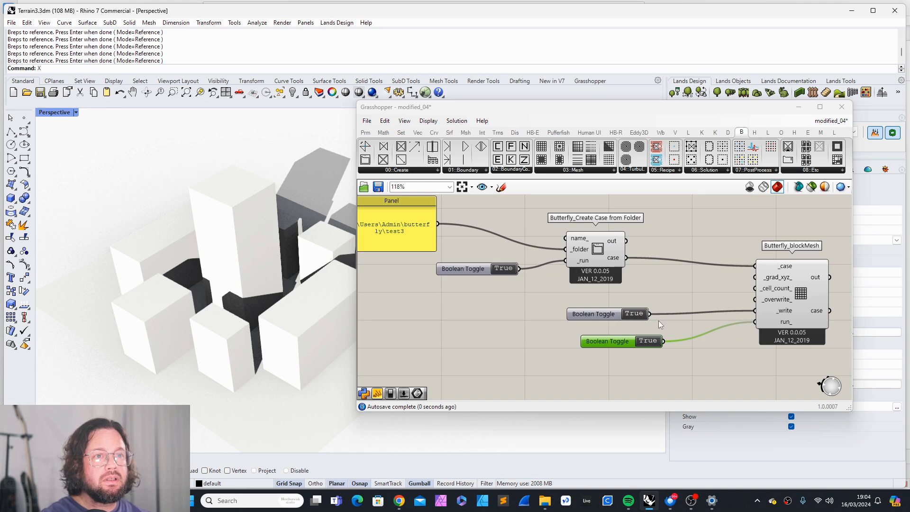
Add a Butterfly_Load Mesh component beyond blockMesh, and connect the blockMesh case output to its _case input.
{"action": "scroll", "coordinate": [749, 307], "scroll_direction": "up", "scroll_amount": 3}
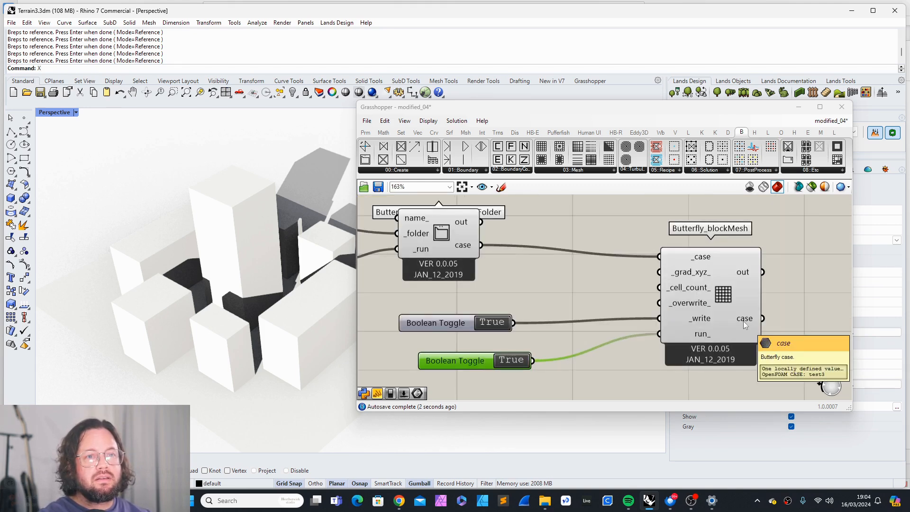
{"action": "scroll", "coordinate": [613, 293], "scroll_direction": "down", "scroll_amount": 6}
{"action": "scroll", "coordinate": [618, 286], "scroll_direction": "up", "scroll_amount": 4}
{"action": "scroll", "coordinate": [658, 290], "scroll_direction": "down", "scroll_amount": 3}
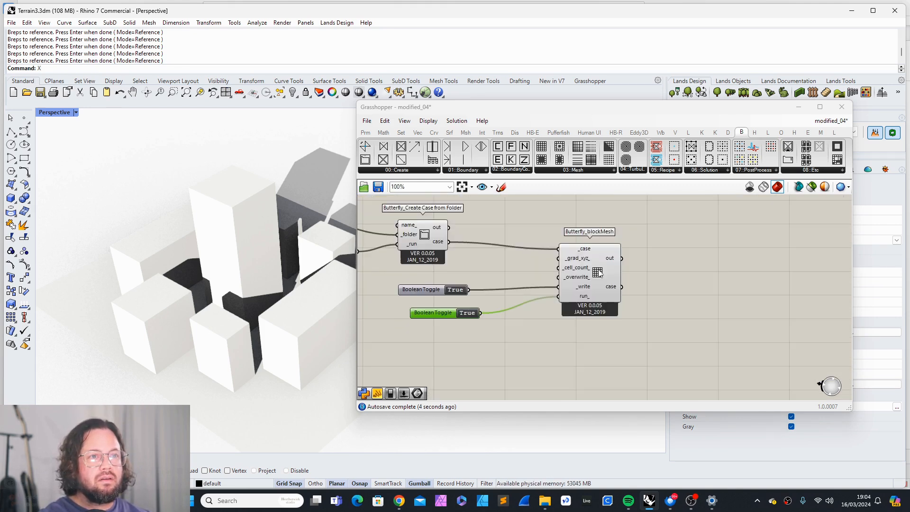
{"action": "left_click", "coordinate": [598, 260]}
{"action": "left_click_drag", "start_coordinate": [595, 265], "coordinate": [595, 258]}
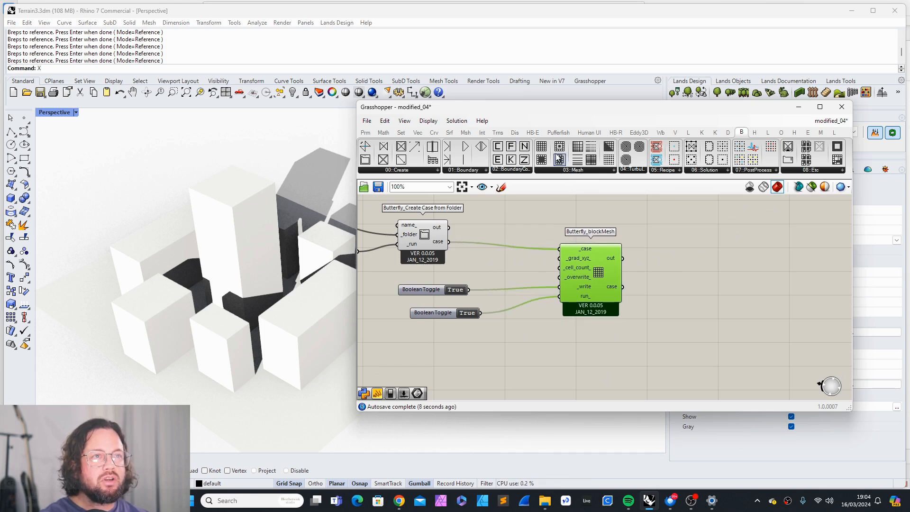
{"action": "left_click", "coordinate": [574, 170]}
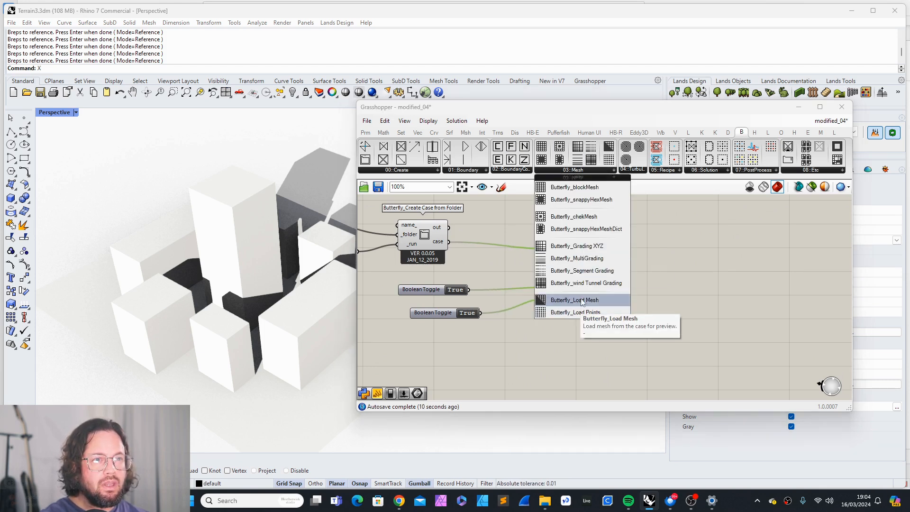
{"action": "left_click_drag", "start_coordinate": [578, 300], "coordinate": [752, 289]}
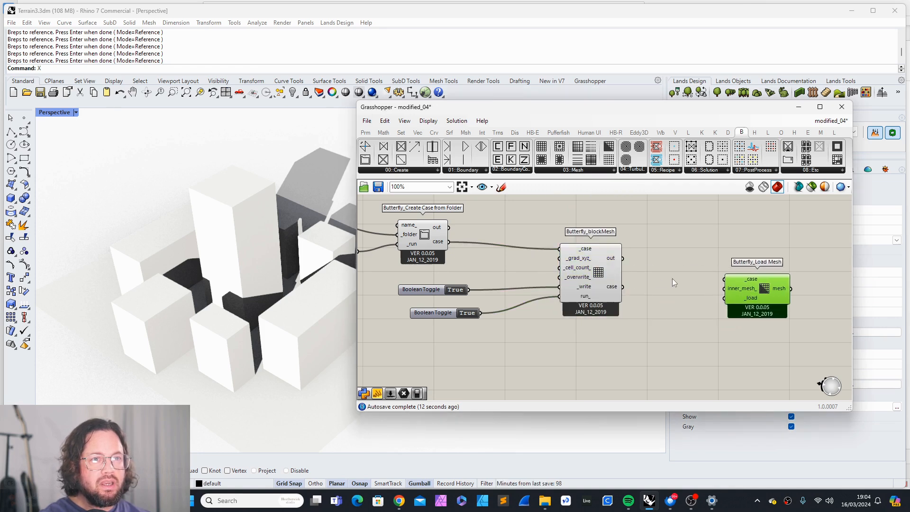
{"action": "left_click_drag", "start_coordinate": [623, 286], "coordinate": [726, 280]}
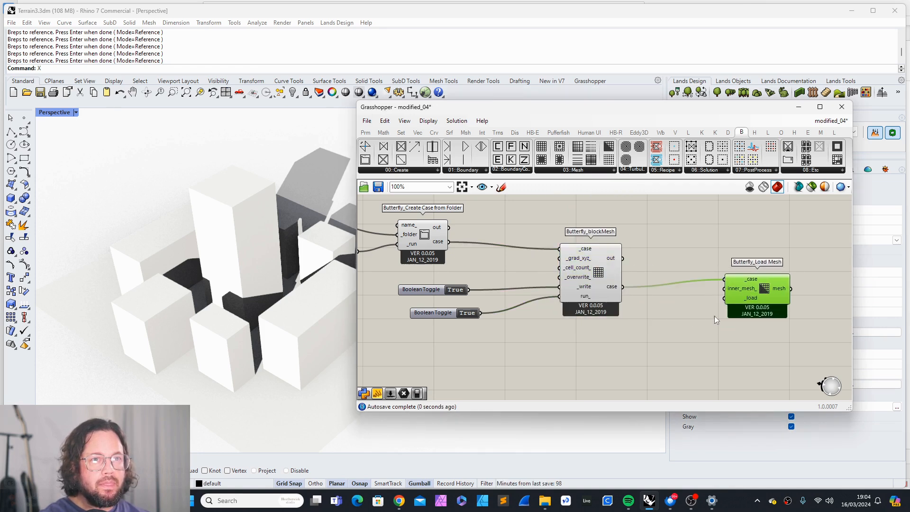
Duplicate a True Boolean toggle, connect it to the _load input of Load Mesh, and view the loaded block mesh in Rhino.
{"action": "left_click", "coordinate": [519, 314]}
{"action": "left_click", "coordinate": [436, 313]}
{"action": "key", "text": "ctrl+c"}
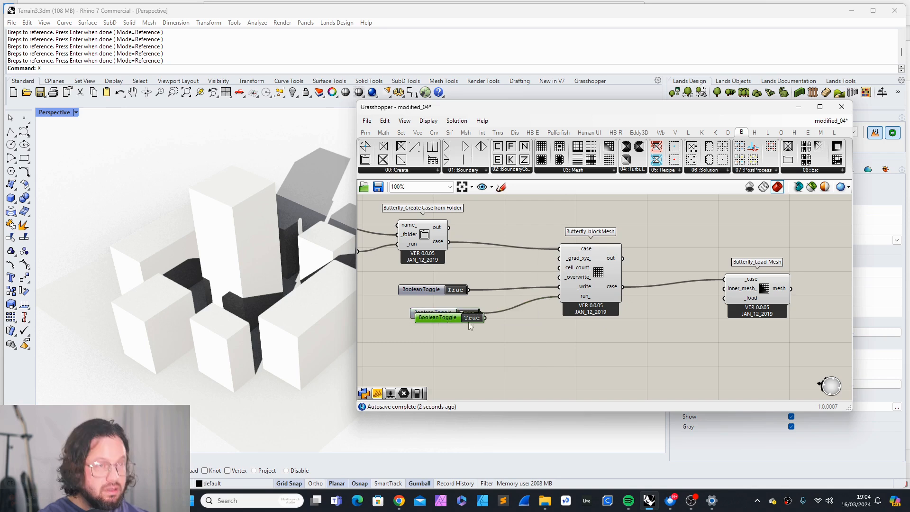
{"action": "key", "text": "ctrl+v"}
{"action": "left_click_drag", "start_coordinate": [656, 337], "coordinate": [725, 298]}
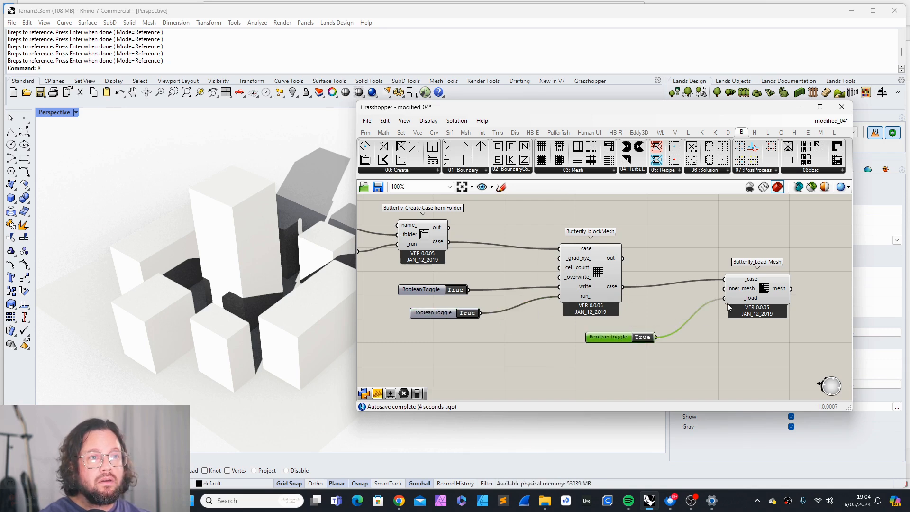
{"action": "right_click_drag", "start_coordinate": [233, 278], "coordinate": [238, 231]}
{"action": "scroll", "coordinate": [616, 284], "scroll_direction": "down", "scroll_amount": 4}
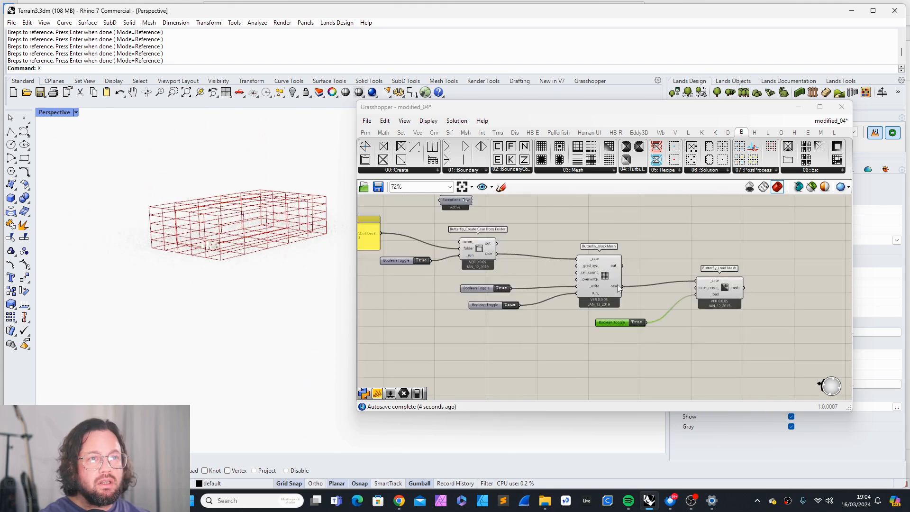
Move Load Mesh and its toggle up above blockMesh to free space beside it.
{"action": "left_click_drag", "start_coordinate": [645, 281], "coordinate": [641, 248]}
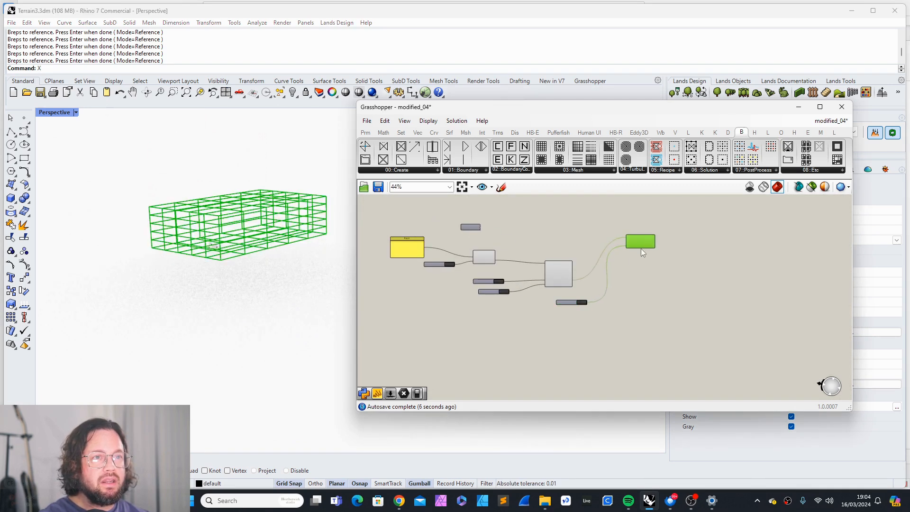
{"action": "scroll", "coordinate": [616, 252], "scroll_direction": "up", "scroll_amount": 5}
{"action": "left_click_drag", "start_coordinate": [505, 377], "coordinate": [571, 232]}
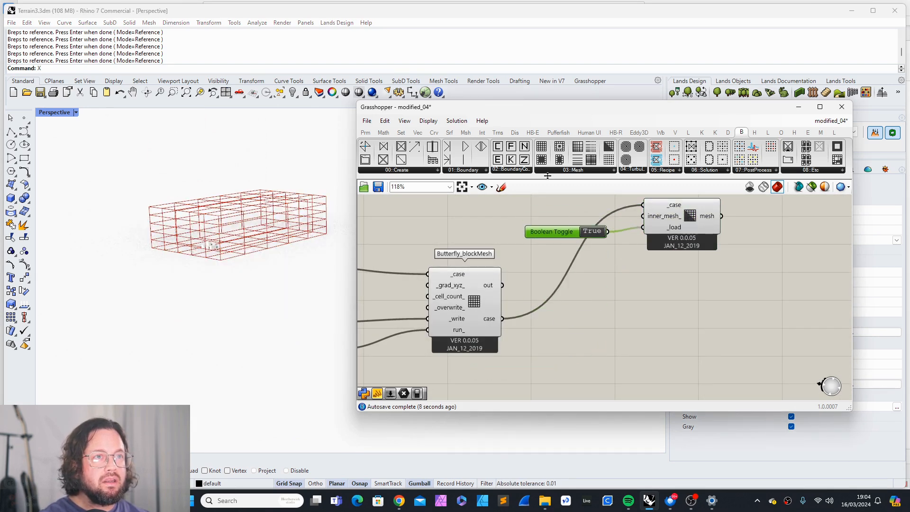
Add a Butterfly_snappyHexMesh component, and connect the blockMesh case output to its _case input.
{"action": "left_click", "coordinate": [576, 169]}
{"action": "left_click_drag", "start_coordinate": [582, 201], "coordinate": [622, 345]}
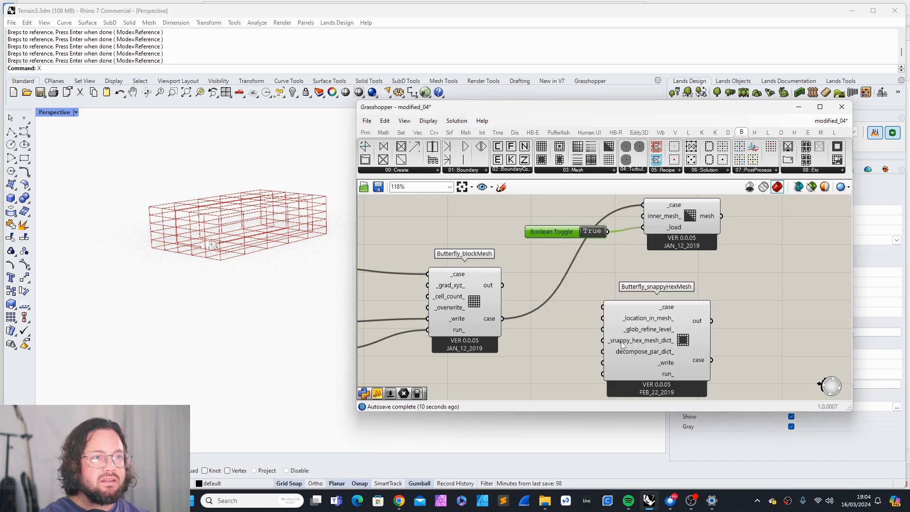
{"action": "left_click_drag", "start_coordinate": [501, 319], "coordinate": [664, 322]}
{"action": "scroll", "coordinate": [636, 318], "scroll_direction": "up", "scroll_amount": 3}
{"action": "scroll", "coordinate": [636, 318], "scroll_direction": "down", "scroll_amount": 3}
Duplicate the two True toggles of blockMesh and connect the copies to the _write and run_ inputs of snappyHexMesh.
{"action": "scroll", "coordinate": [663, 322], "scroll_direction": "down", "scroll_amount": 4}
{"action": "scroll", "coordinate": [526, 331], "scroll_direction": "up", "scroll_amount": 4}
{"action": "left_click_drag", "start_coordinate": [532, 271], "coordinate": [479, 342]}
{"action": "key", "text": "ctrl+c"}
{"action": "key", "text": "ctrl+v"}
{"action": "left_click_drag", "start_coordinate": [498, 313], "coordinate": [694, 376]}
{"action": "scroll", "coordinate": [576, 335], "scroll_direction": "down", "scroll_amount": 2}
{"action": "scroll", "coordinate": [741, 358], "scroll_direction": "up", "scroll_amount": 4}
{"action": "scroll", "coordinate": [548, 308], "scroll_direction": "down", "scroll_amount": 2}
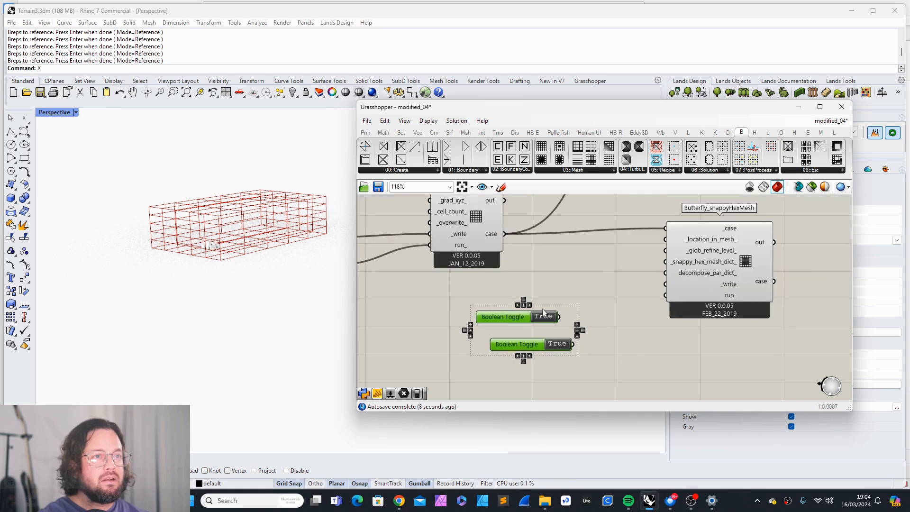
{"action": "left_click", "coordinate": [541, 307]}
{"action": "left_click_drag", "start_coordinate": [511, 316], "coordinate": [665, 284]}
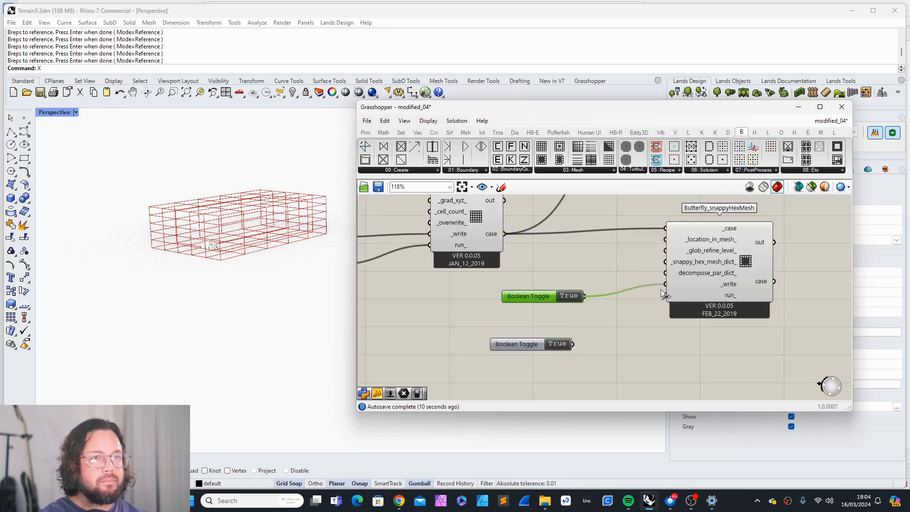
{"action": "left_click_drag", "start_coordinate": [544, 347], "coordinate": [666, 295]}
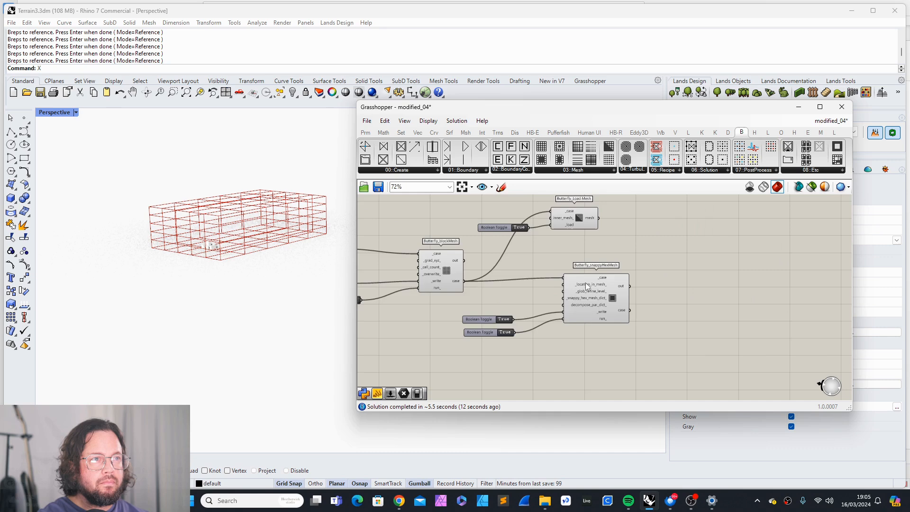
Duplicate Load Mesh with its True toggle, place the copies beyond snappyHexMesh, and connect the snappyHexMesh case output to the copy's _case input.
{"action": "scroll", "coordinate": [592, 285], "scroll_direction": "up", "scroll_amount": 4}
{"action": "left_click", "coordinate": [612, 286]}
{"action": "scroll", "coordinate": [605, 277], "scroll_direction": "down", "scroll_amount": 3}
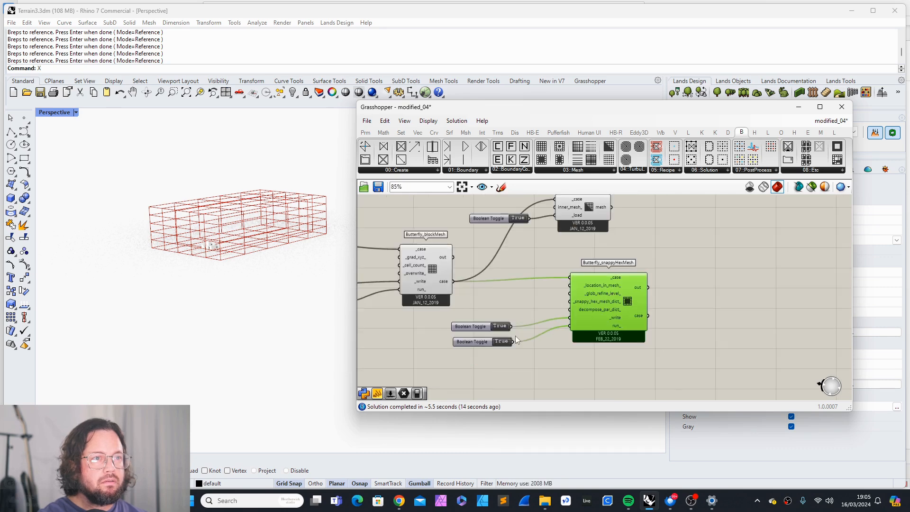
{"action": "scroll", "coordinate": [516, 335], "scroll_direction": "down", "scroll_amount": 2}
{"action": "scroll", "coordinate": [592, 259], "scroll_direction": "up", "scroll_amount": 6}
{"action": "scroll", "coordinate": [587, 269], "scroll_direction": "down", "scroll_amount": 3}
{"action": "left_click", "coordinate": [462, 251]}
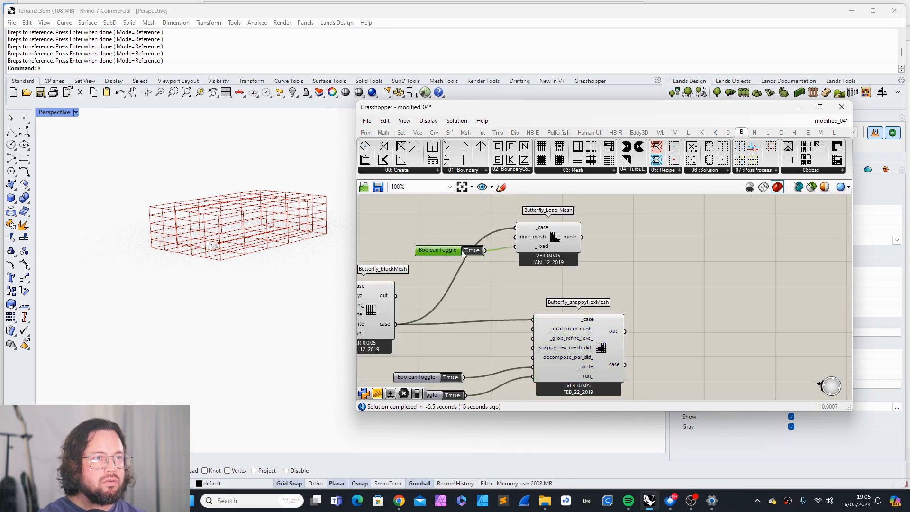
{"action": "left_click", "coordinate": [547, 246], "text": "shift"}
{"action": "key", "text": "ctrl+c"}
{"action": "key", "text": "ctrl+v"}
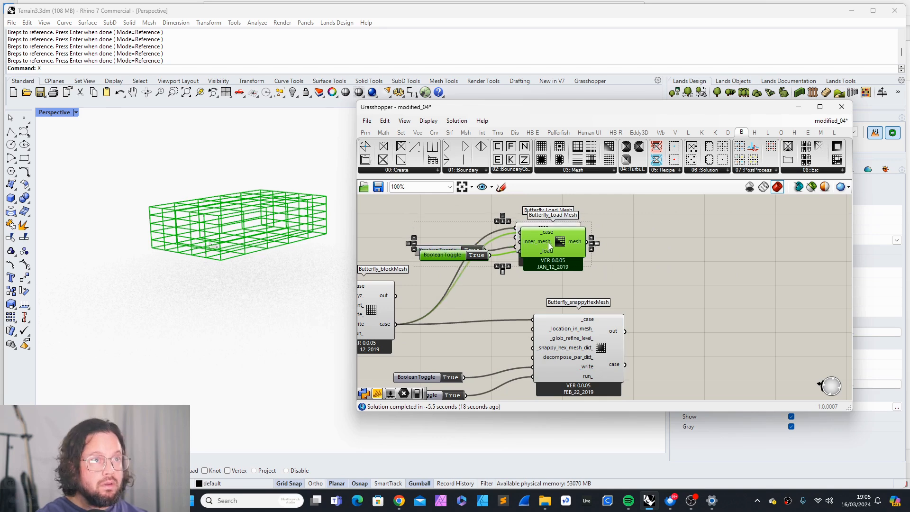
{"action": "left_click_drag", "start_coordinate": [548, 243], "coordinate": [741, 290]}
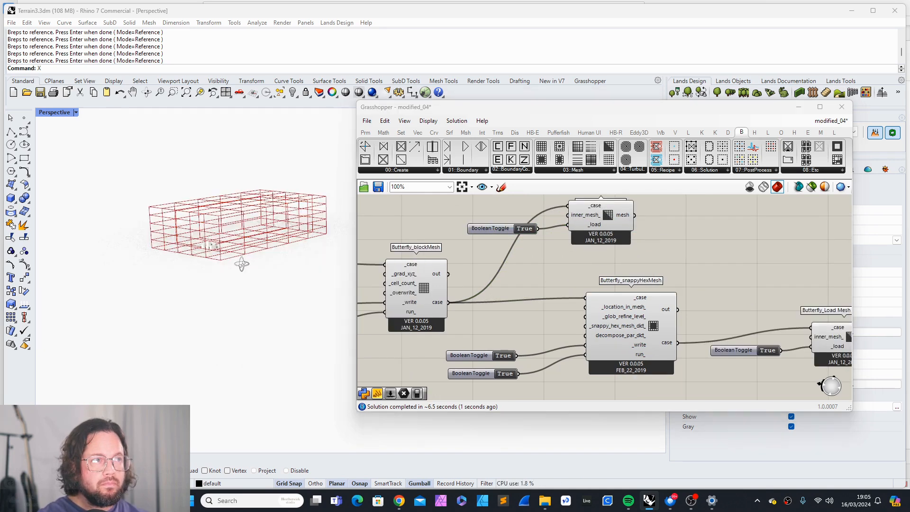
Examine the mesh loaded from snappyHexMesh around the buildings in the Rhino viewport, highlighting it through its Load Mesh component.
{"action": "right_click_drag", "start_coordinate": [240, 264], "coordinate": [247, 291]}
{"action": "scroll", "coordinate": [216, 275], "scroll_direction": "up", "scroll_amount": 5}
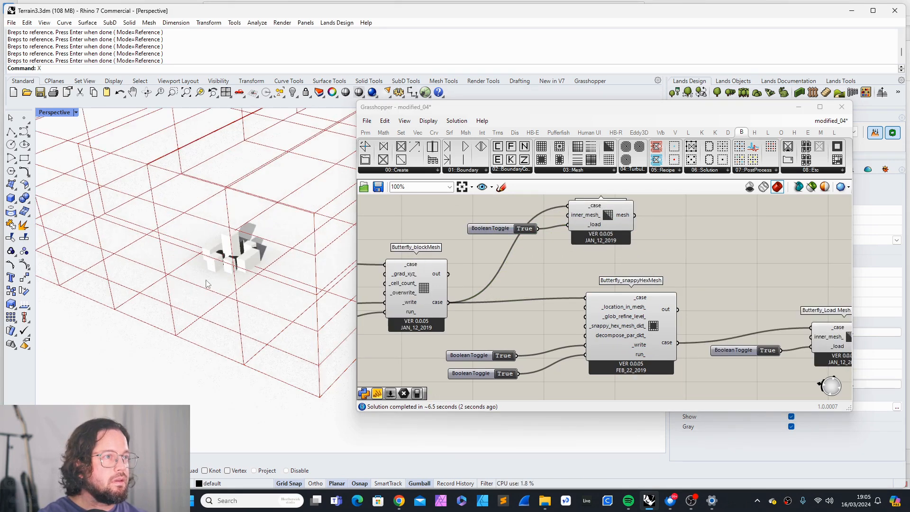
{"action": "scroll", "coordinate": [614, 278], "scroll_direction": "down", "scroll_amount": 1}
{"action": "right_click_drag", "start_coordinate": [615, 278], "coordinate": [560, 259]}
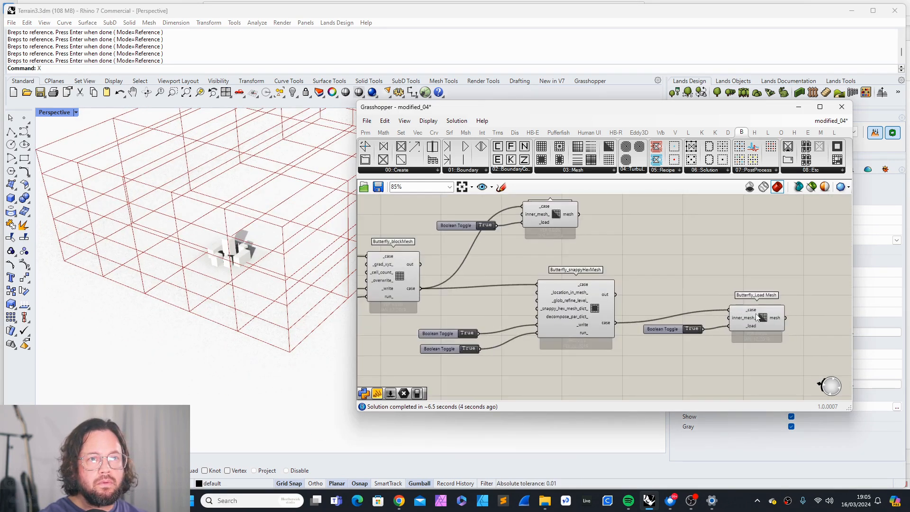
{"action": "scroll", "coordinate": [763, 316], "scroll_direction": "up", "scroll_amount": 3}
{"action": "left_click", "coordinate": [763, 319]}
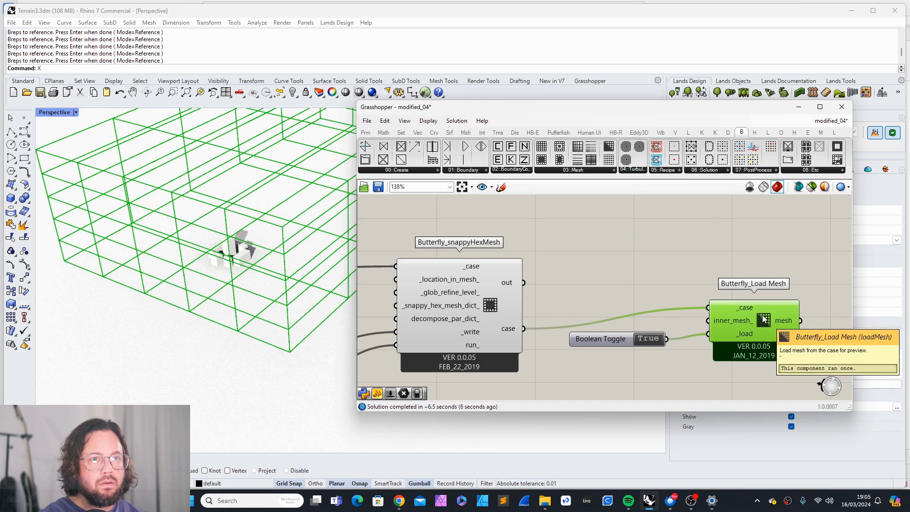
Select the path panel feeding Create Case from Folder, and switch to File Explorer at the test3 case folder.
{"action": "scroll", "coordinate": [703, 325], "scroll_direction": "down", "scroll_amount": 7}
{"action": "scroll", "coordinate": [434, 300], "scroll_direction": "up", "scroll_amount": 3}
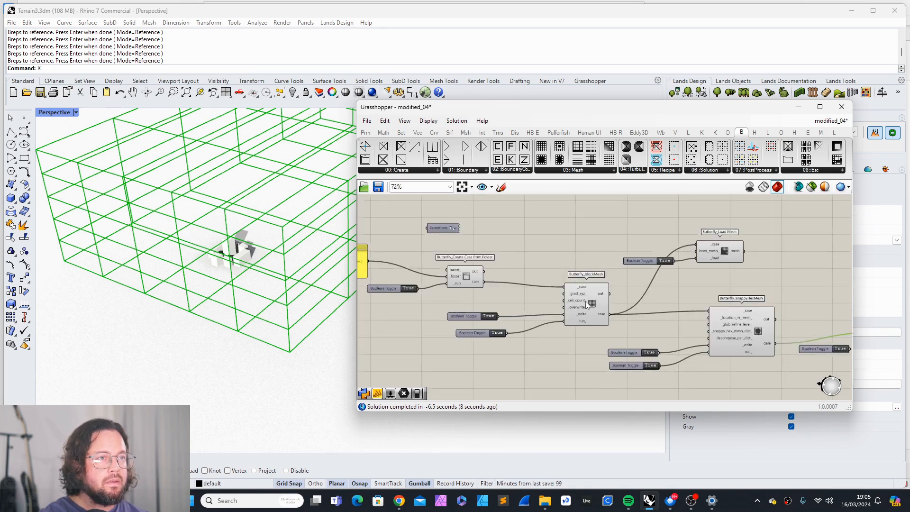
{"action": "scroll", "coordinate": [586, 304], "scroll_direction": "down", "scroll_amount": 2}
{"action": "scroll", "coordinate": [486, 289], "scroll_direction": "down", "scroll_amount": 2}
{"action": "scroll", "coordinate": [478, 287], "scroll_direction": "up", "scroll_amount": 8}
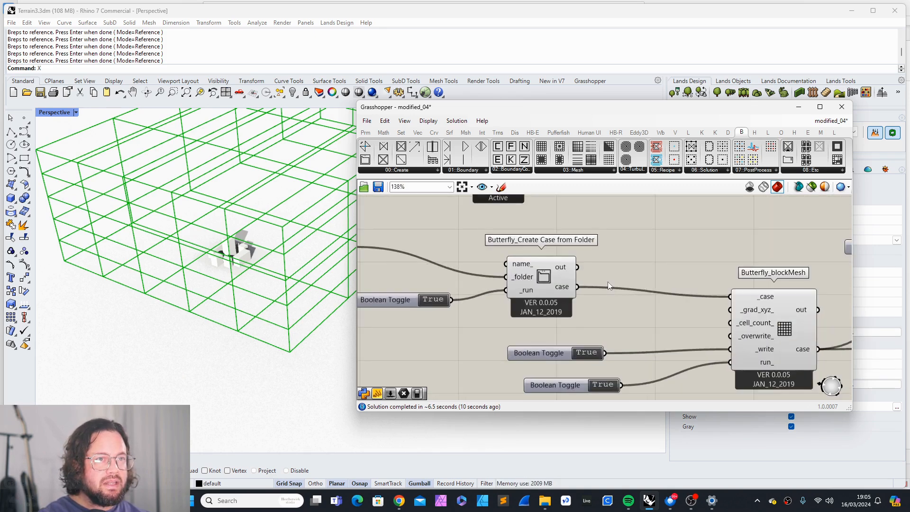
{"action": "scroll", "coordinate": [414, 277], "scroll_direction": "down", "scroll_amount": 3}
{"action": "scroll", "coordinate": [483, 269], "scroll_direction": "up", "scroll_amount": 4}
{"action": "left_click", "coordinate": [483, 269]}
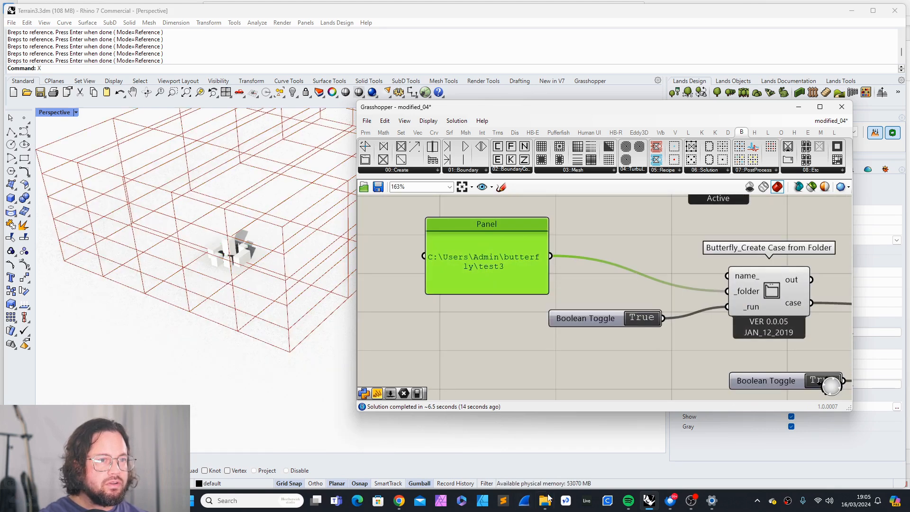
{"action": "mouse_move", "coordinate": [548, 498]}
{"action": "left_click", "coordinate": [498, 454]}
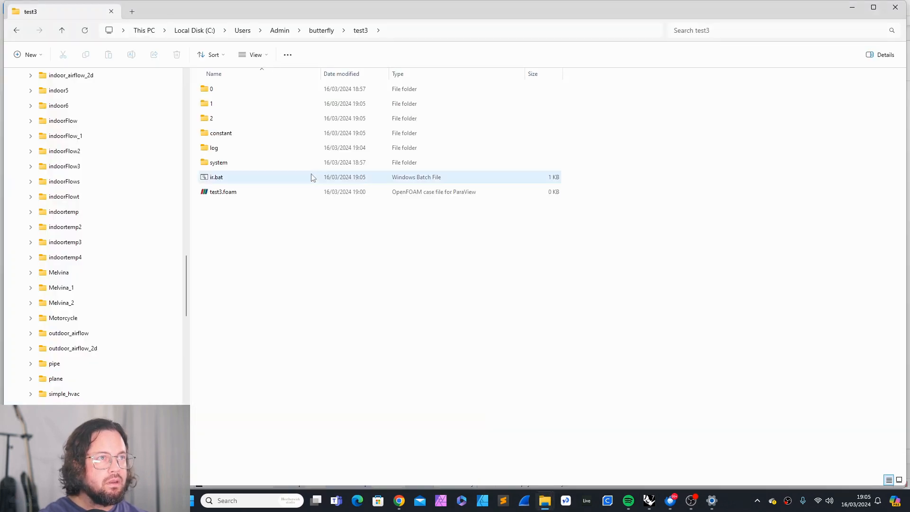
Open the Advanced02 folder inside the butterfly directory, copy its folder path, and switch back to Grasshopper.
{"action": "left_click", "coordinate": [316, 34]}
{"action": "left_click", "coordinate": [228, 208]}
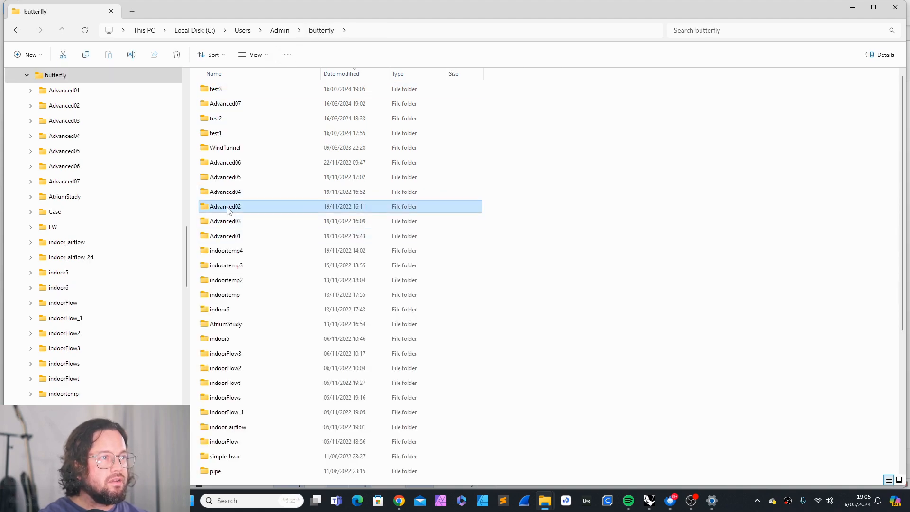
{"action": "double_click", "coordinate": [228, 210]}
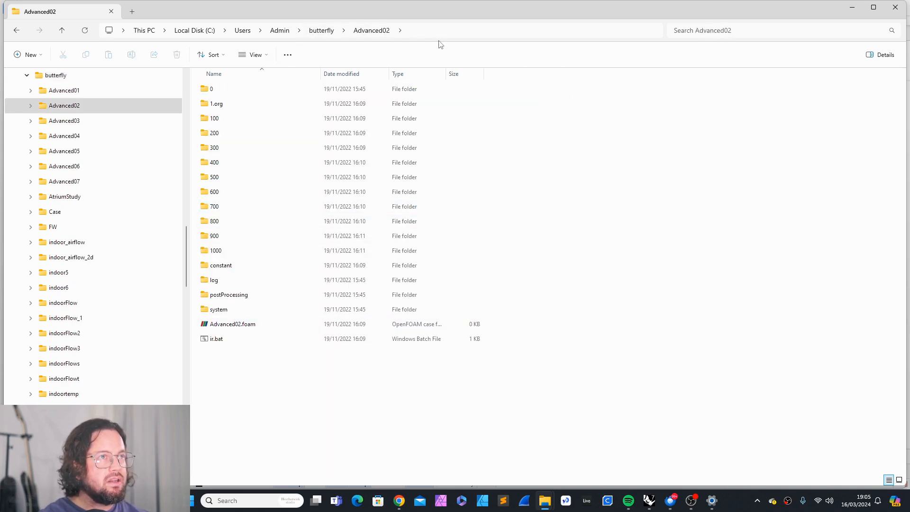
{"action": "left_click", "coordinate": [429, 32]}
{"action": "key", "text": "ctrl+c"}
{"action": "key", "text": "alt+Tab"}
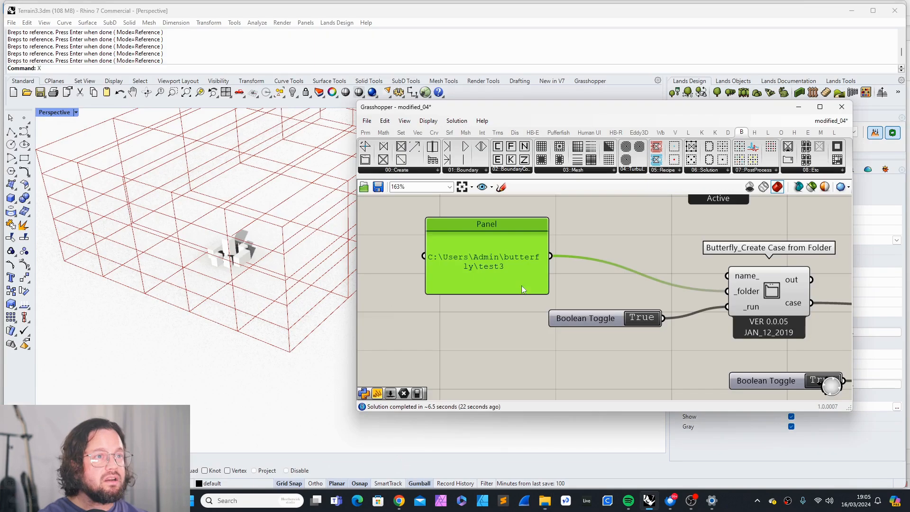
Replace the path in the panel feeding Create Case from Folder with C:\Users\Admin\butterfly\Advanced02.
{"action": "double_click", "coordinate": [482, 246]}
{"action": "key", "text": "ctrl+v"}
{"action": "key", "text": "ctrl+a"}
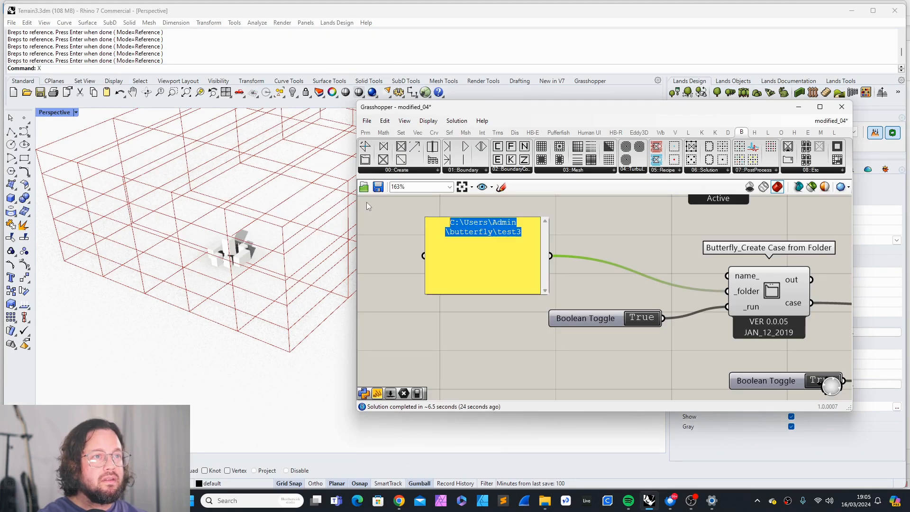
{"action": "key", "text": "ctrl+v"}
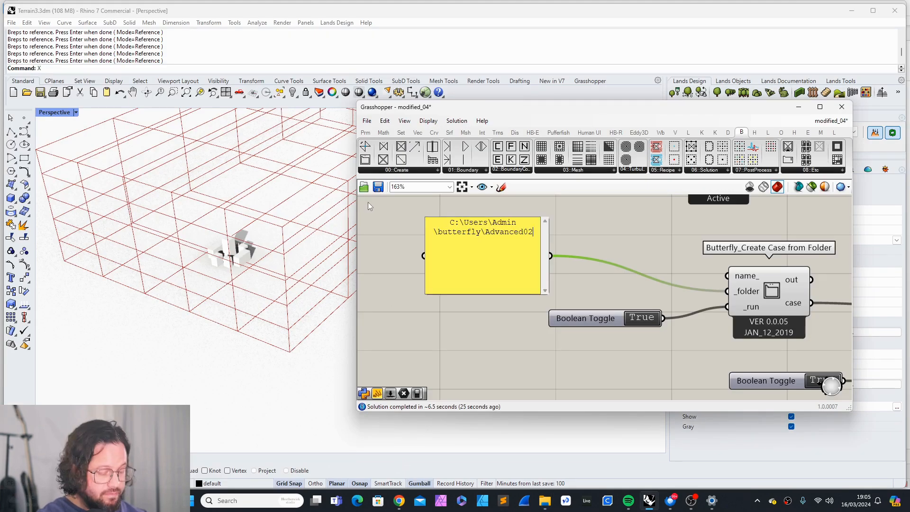
{"action": "left_click", "coordinate": [575, 214]}
Examine the Advanced02 mesh in the Rhino viewport together with the blockMesh, snappyHexMesh and Load Mesh components that produce it.
{"action": "scroll", "coordinate": [170, 263], "scroll_direction": "down", "scroll_amount": 6}
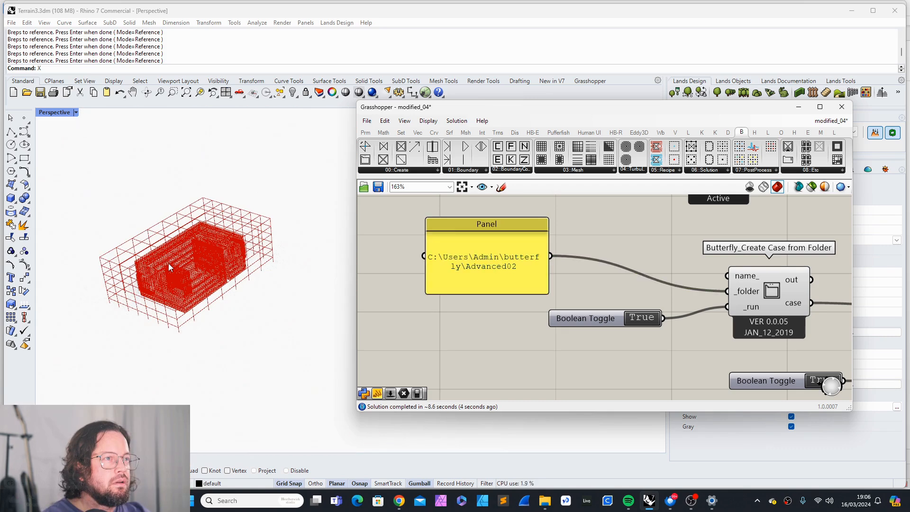
{"action": "scroll", "coordinate": [169, 262], "scroll_direction": "up", "scroll_amount": 10}
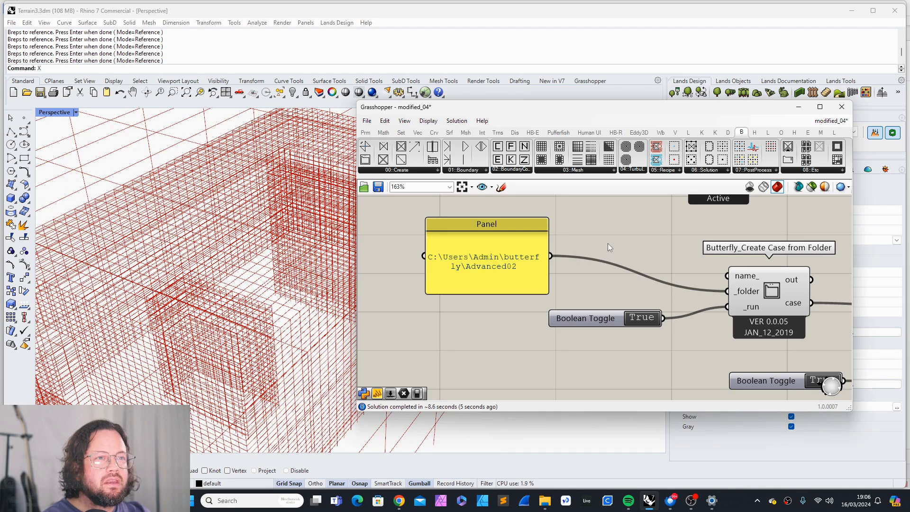
{"action": "scroll", "coordinate": [473, 285], "scroll_direction": "down", "scroll_amount": 6}
{"action": "right_click_drag", "start_coordinate": [795, 306], "coordinate": [707, 300]}
{"action": "scroll", "coordinate": [634, 295], "scroll_direction": "up", "scroll_amount": 2}
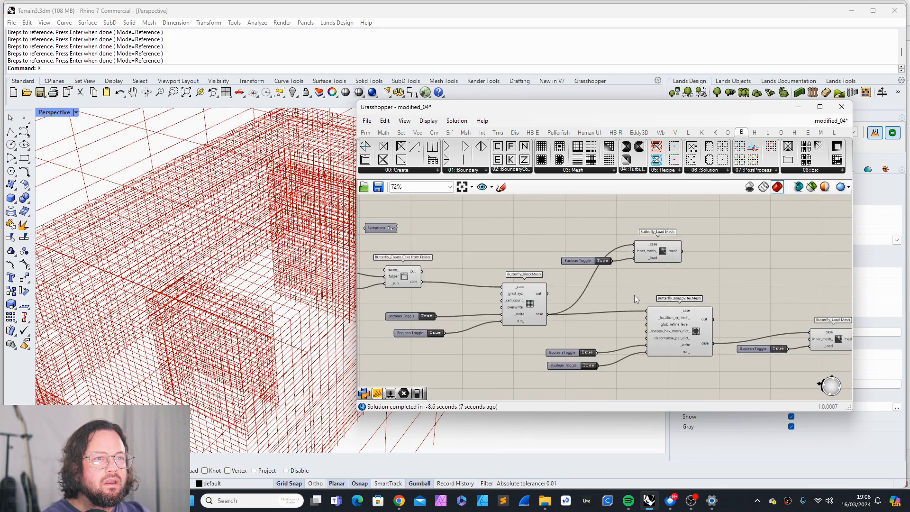
{"action": "scroll", "coordinate": [634, 294], "scroll_direction": "up", "scroll_amount": 2}
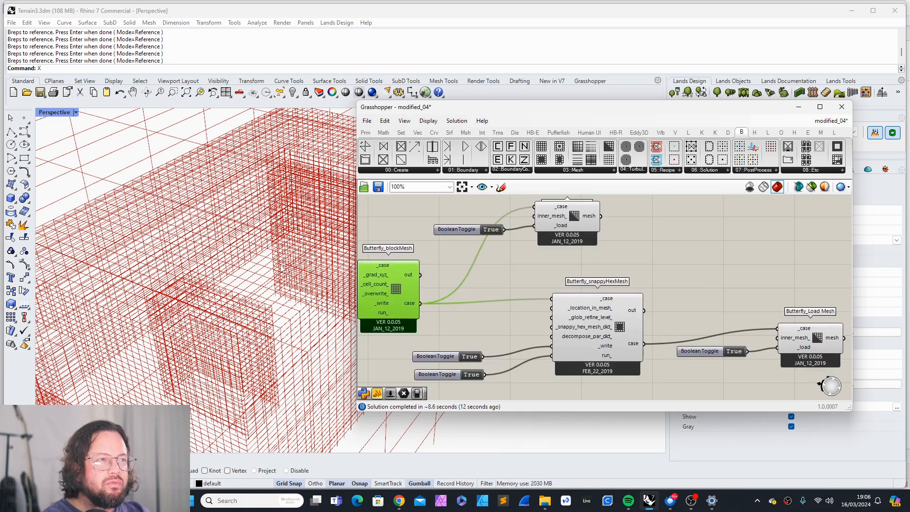
{"action": "left_click", "coordinate": [591, 310]}
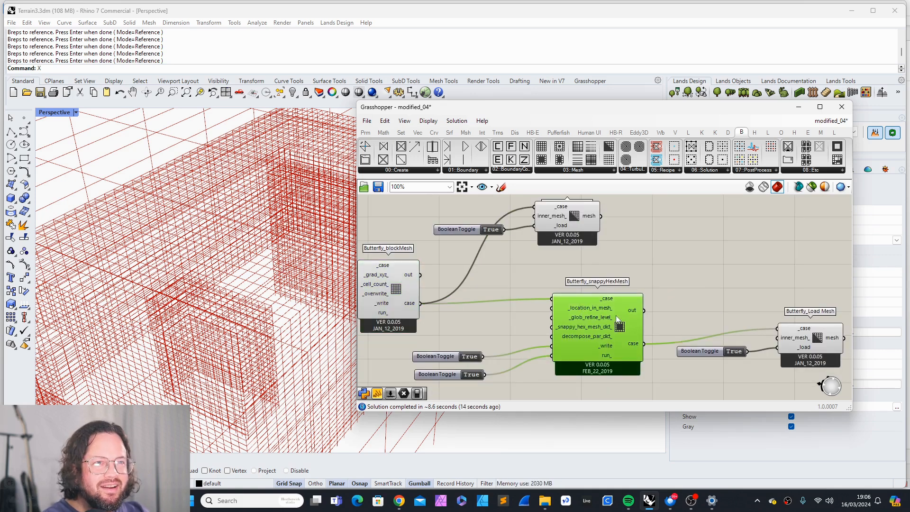
{"action": "scroll", "coordinate": [671, 294], "scroll_direction": "down", "scroll_amount": 4}
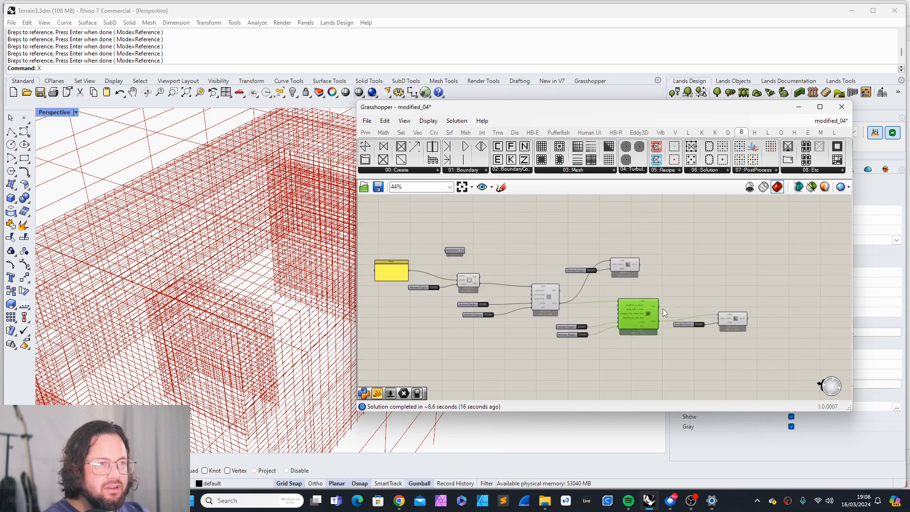
{"action": "mouse_move", "coordinate": [256, 303]}
{"action": "right_mouse_down"}
{"action": "mouse_move", "coordinate": [239, 334]}
{"action": "mouse_move", "coordinate": [262, 294]}
{"action": "right_mouse_up"}
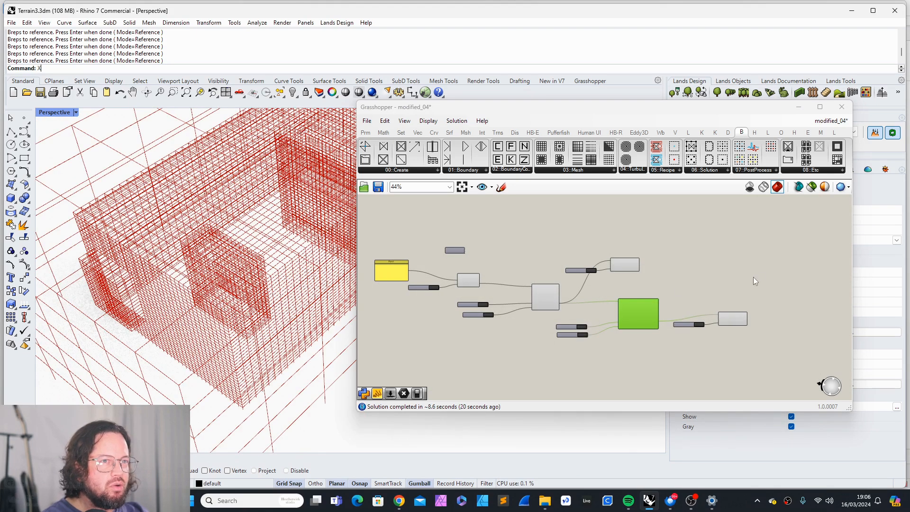
{"action": "scroll", "coordinate": [741, 312], "scroll_direction": "up", "scroll_amount": 5}
{"action": "left_click", "coordinate": [724, 338]}
{"action": "left_click", "coordinate": [669, 265]}
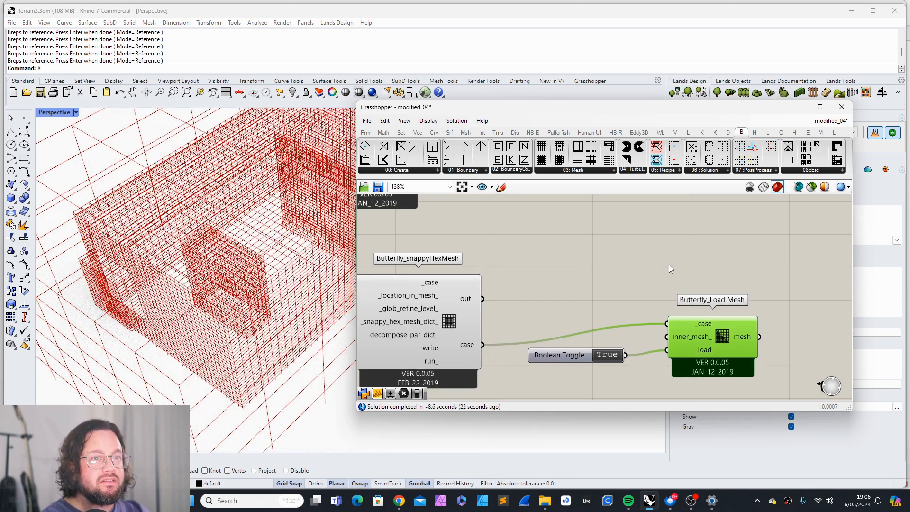
{"action": "scroll", "coordinate": [641, 290], "scroll_direction": "down", "scroll_amount": 6}
{"action": "scroll", "coordinate": [492, 284], "scroll_direction": "up", "scroll_amount": 4}
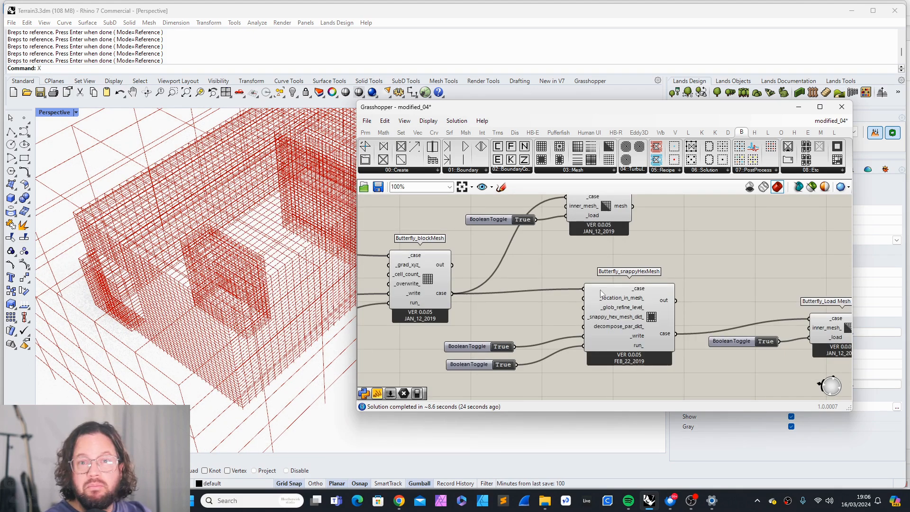
{"action": "scroll", "coordinate": [637, 295], "scroll_direction": "down", "scroll_amount": 3}
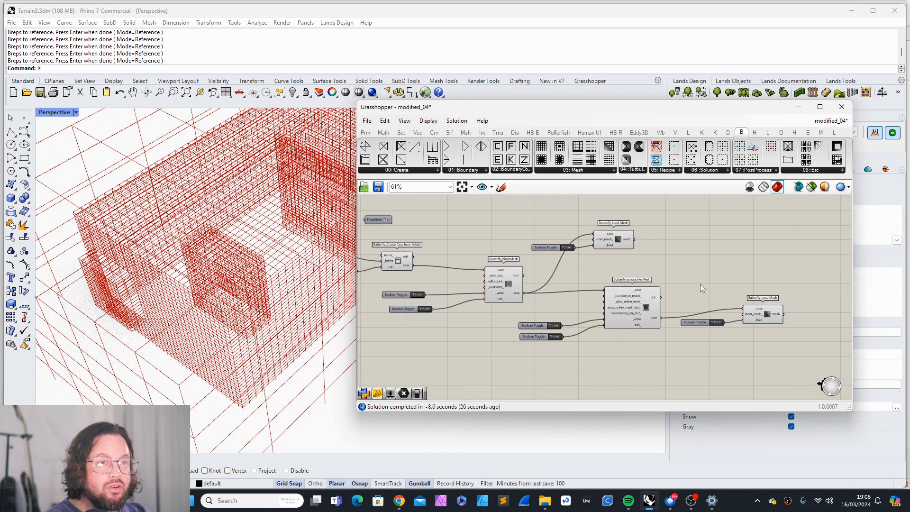
Move snappyHexMesh, its toggles and its Load Mesh lower on the canvas, and highlight the Load Mesh fed by blockMesh.
{"action": "left_click_drag", "start_coordinate": [810, 274], "coordinate": [550, 359]}
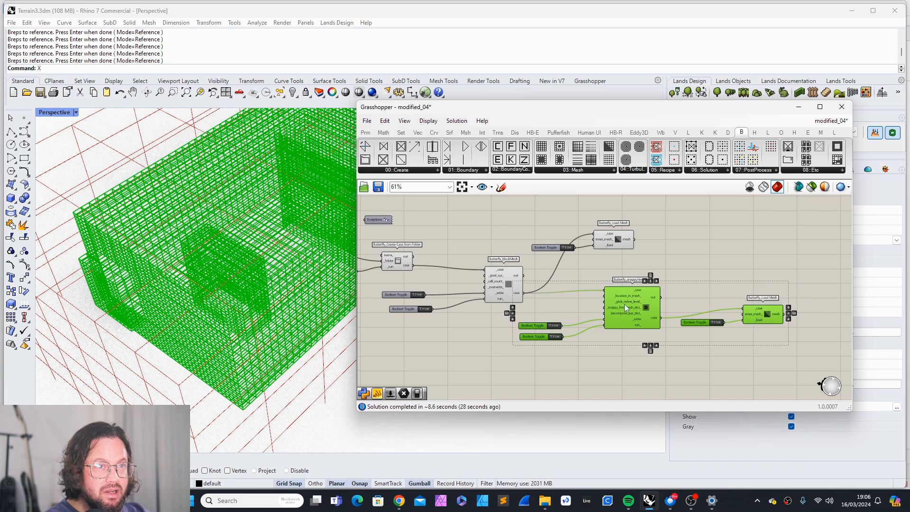
{"action": "left_click_drag", "start_coordinate": [624, 303], "coordinate": [646, 338]}
{"action": "left_click", "coordinate": [640, 280]}
{"action": "scroll", "coordinate": [615, 281], "scroll_direction": "down", "scroll_amount": 5}
{"action": "left_click_drag", "start_coordinate": [628, 258], "coordinate": [587, 279]}
{"action": "scroll", "coordinate": [594, 280], "scroll_direction": "up", "scroll_amount": 9}
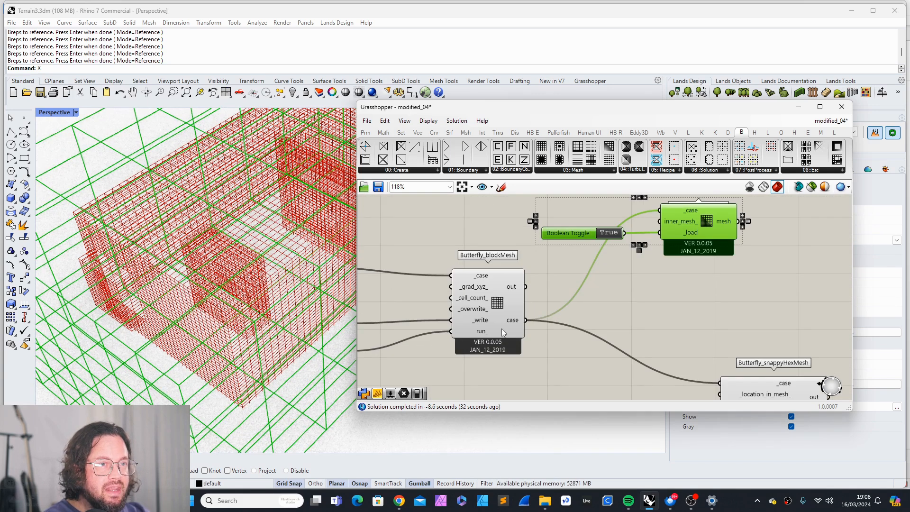
Check the case outputs of blockMesh and snappyHexMesh, and view the Advanced02 case folder in File Explorer.
{"action": "mouse_move", "coordinate": [511, 320]}
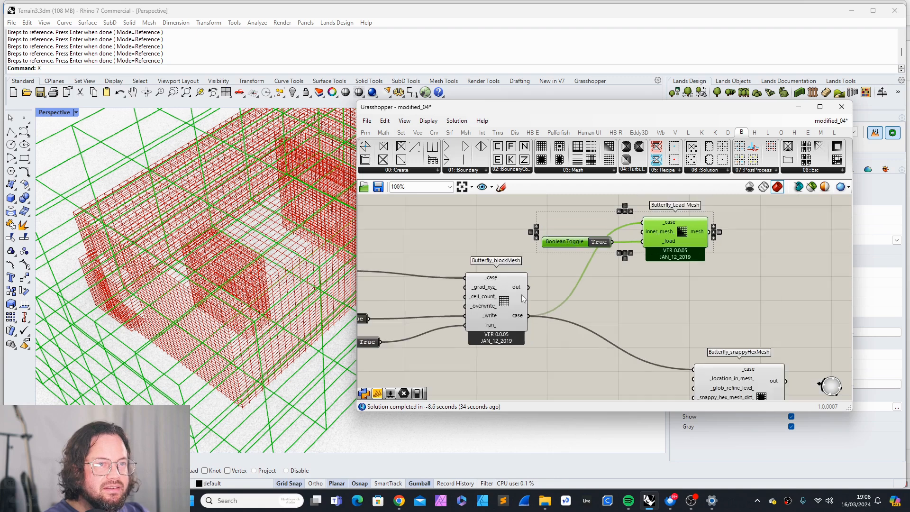
{"action": "scroll", "coordinate": [545, 322], "scroll_direction": "down", "scroll_amount": 4}
{"action": "scroll", "coordinate": [614, 341], "scroll_direction": "up", "scroll_amount": 6}
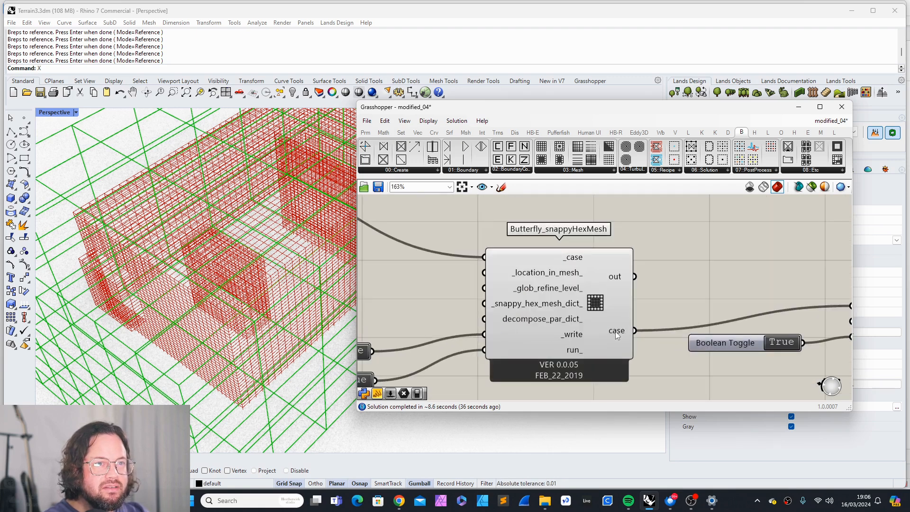
{"action": "mouse_move", "coordinate": [619, 335]}
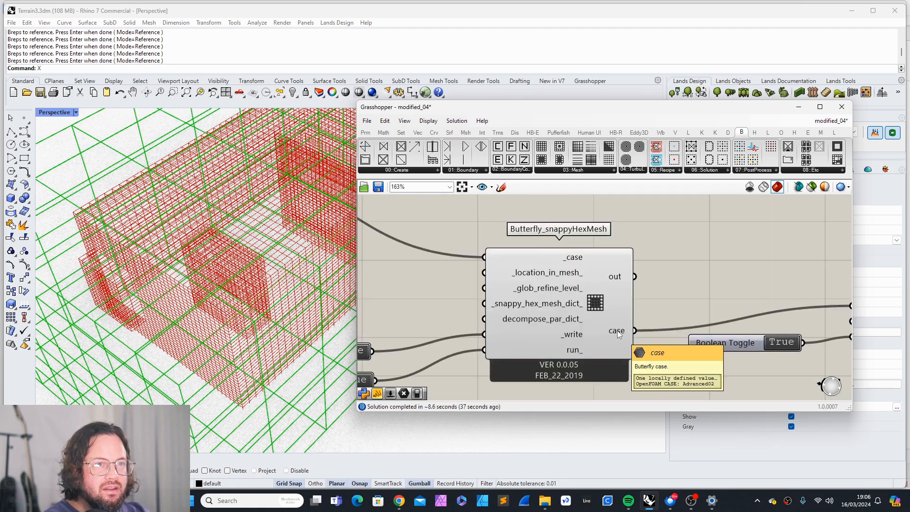
{"action": "left_click", "coordinate": [544, 500]}
{"action": "left_click", "coordinate": [515, 474]}
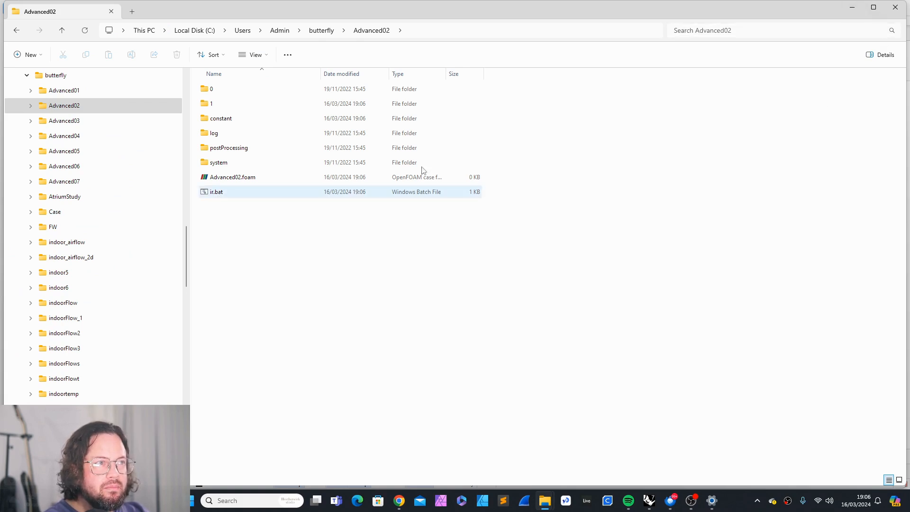
Switch back to Rhino, inspect the mesh in the viewport and review the components from Create Case from Folder to snappyHexMesh.
{"action": "key", "text": "alt+Tab"}
{"action": "right_click_drag", "start_coordinate": [233, 240], "coordinate": [304, 236]}
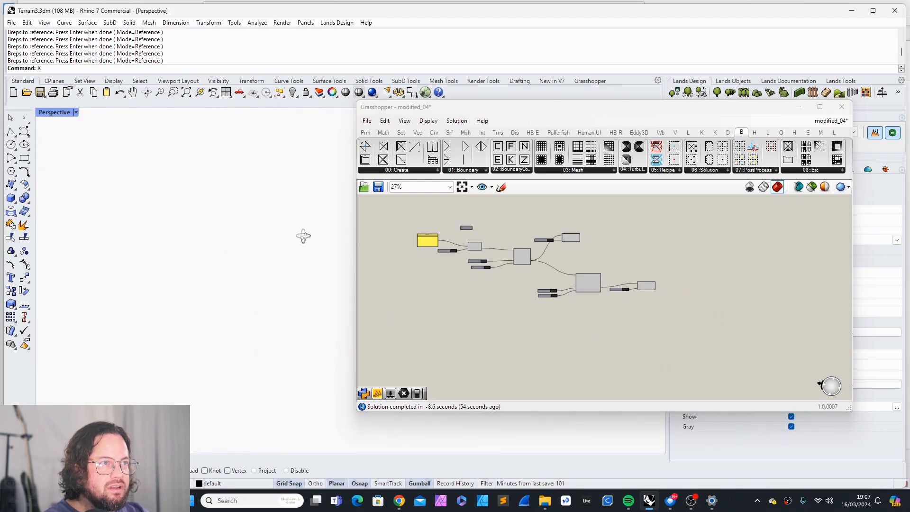
{"action": "right_click_drag", "start_coordinate": [229, 238], "coordinate": [242, 238]}
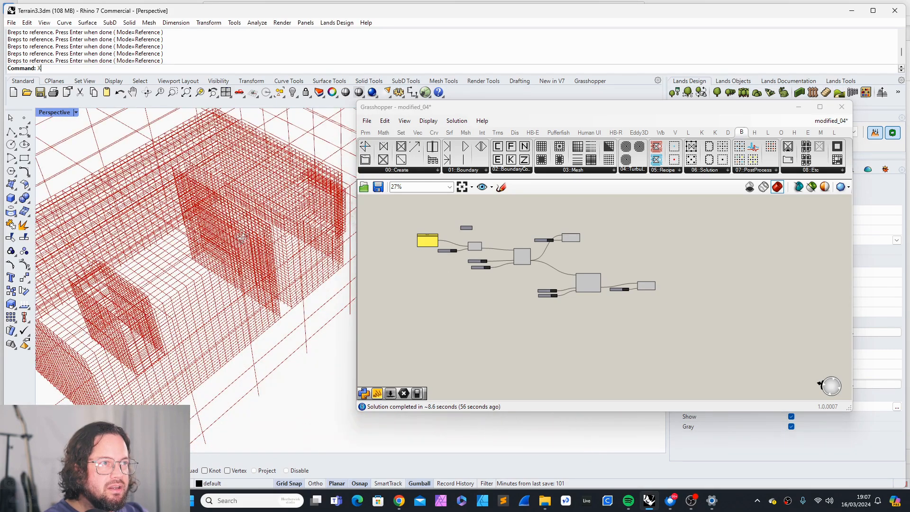
{"action": "scroll", "coordinate": [567, 277], "scroll_direction": "down", "scroll_amount": 9}
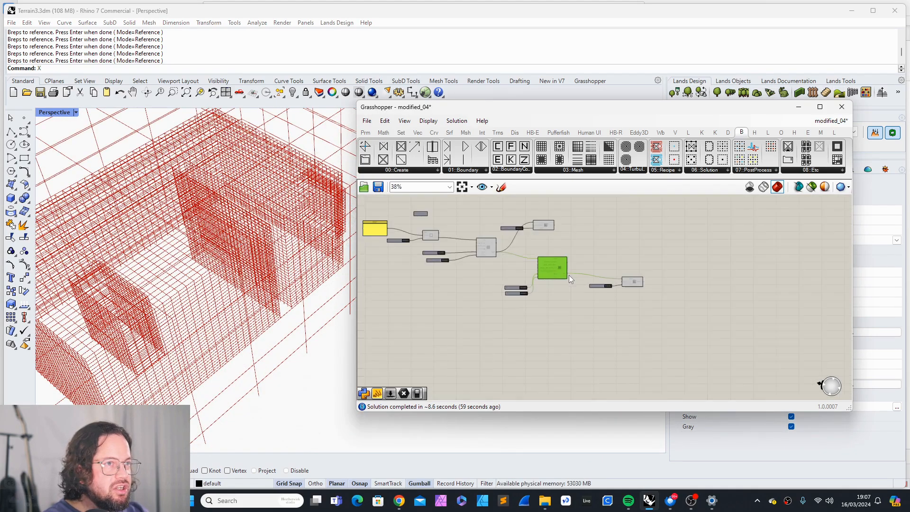
{"action": "scroll", "coordinate": [501, 245], "scroll_direction": "up", "scroll_amount": 7}
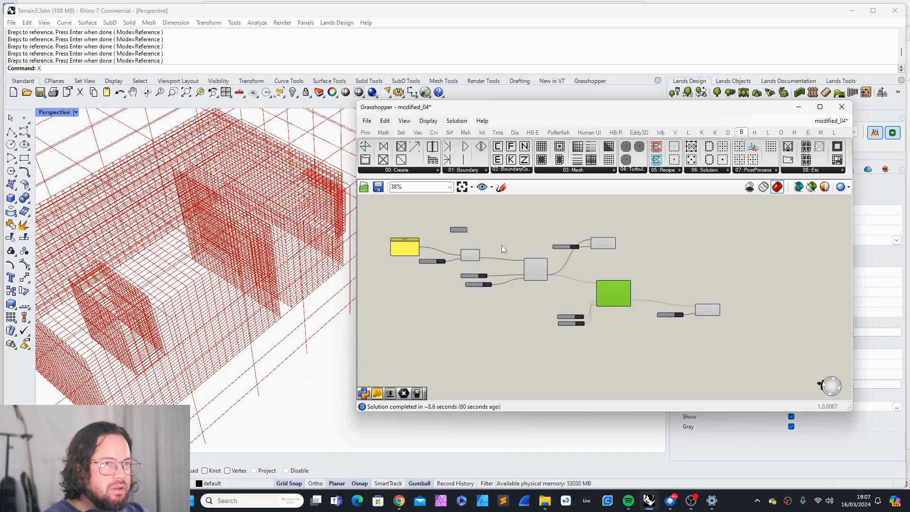
{"action": "scroll", "coordinate": [672, 327], "scroll_direction": "up", "scroll_amount": 4}
{"action": "scroll", "coordinate": [617, 300], "scroll_direction": "down", "scroll_amount": 4}
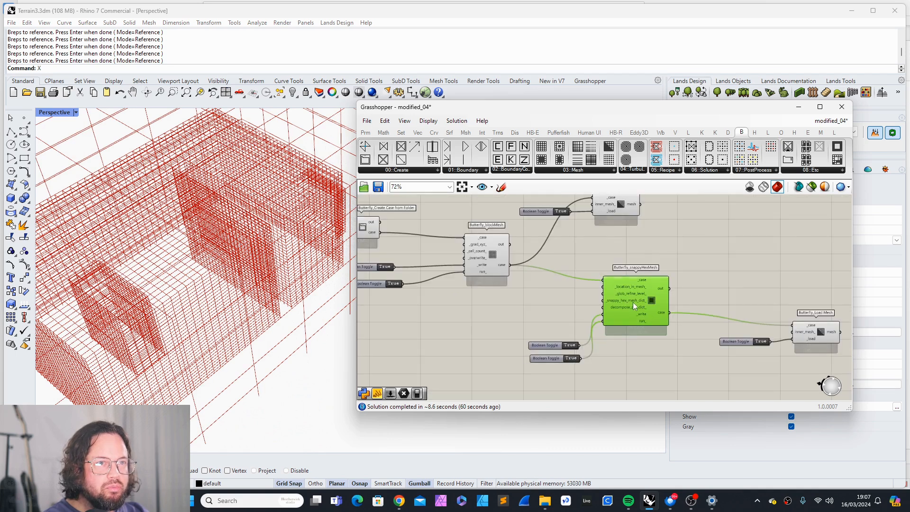
{"action": "scroll", "coordinate": [633, 303], "scroll_direction": "down", "scroll_amount": 4}
{"action": "scroll", "coordinate": [493, 266], "scroll_direction": "up", "scroll_amount": 6}
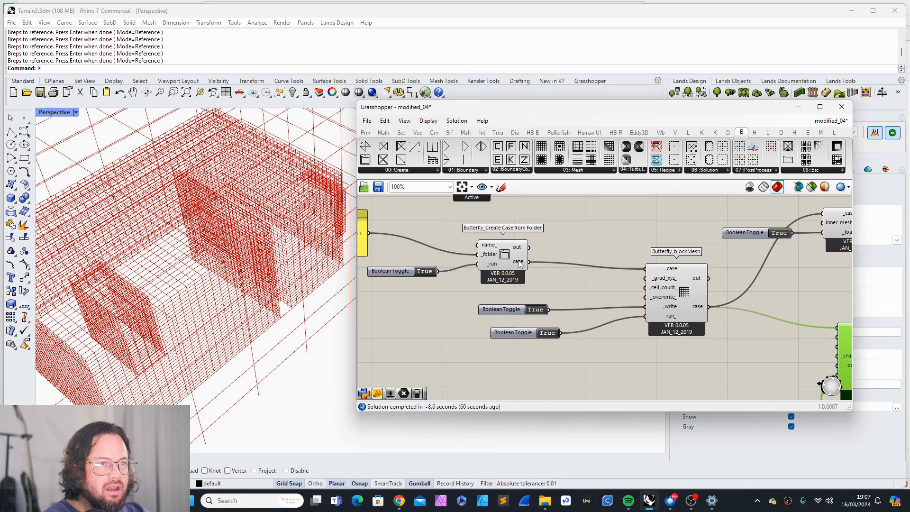
{"action": "scroll", "coordinate": [516, 265], "scroll_direction": "down", "scroll_amount": 5}
{"action": "scroll", "coordinate": [661, 247], "scroll_direction": "up", "scroll_amount": 3}
Delete the Load Mesh fed by blockMesh, the blockMesh component and its two True toggles.
{"action": "left_click", "coordinate": [662, 249]}
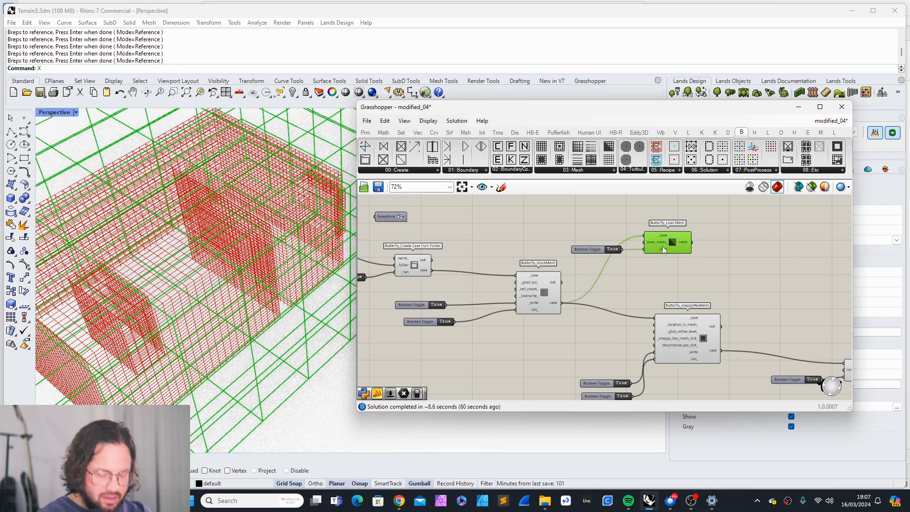
{"action": "key", "text": "Delete"}
{"action": "left_click", "coordinate": [523, 292]}
{"action": "key", "text": "Delete"}
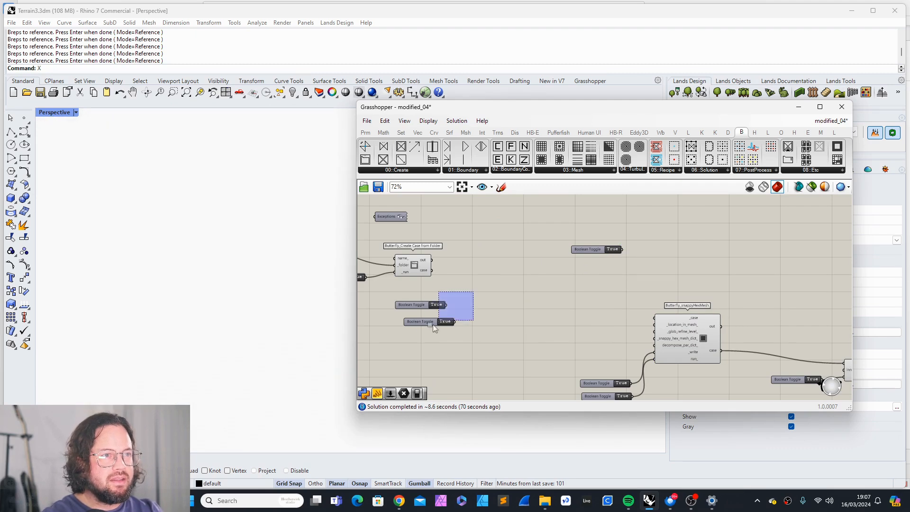
{"action": "left_click_drag", "start_coordinate": [433, 325], "coordinate": [433, 325]}
{"action": "key", "text": "Delete"}
Place the remaining Load Mesh and its True toggle beside Create Case from Folder, and connect the case output to its _case input.
{"action": "scroll", "coordinate": [597, 262], "scroll_direction": "down", "scroll_amount": 2}
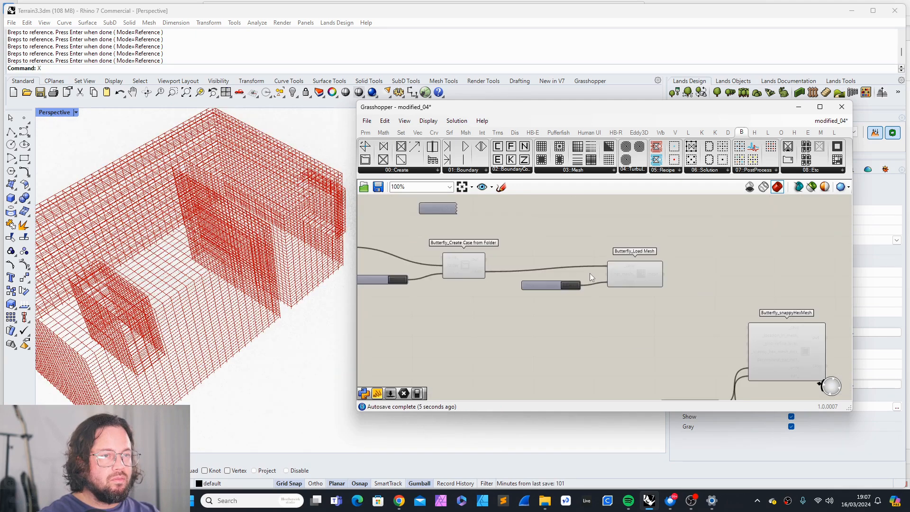
{"action": "scroll", "coordinate": [587, 274], "scroll_direction": "up", "scroll_amount": 2}
{"action": "left_click_drag", "start_coordinate": [684, 231], "coordinate": [527, 339]}
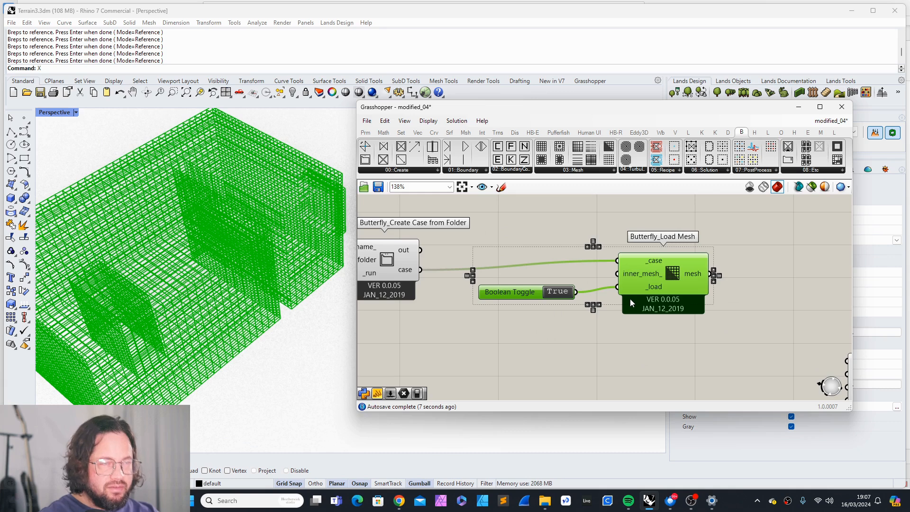
{"action": "scroll", "coordinate": [630, 298], "scroll_direction": "down", "scroll_amount": 4}
{"action": "scroll", "coordinate": [673, 303], "scroll_direction": "up", "scroll_amount": 3}
{"action": "scroll", "coordinate": [630, 265], "scroll_direction": "down", "scroll_amount": 2}
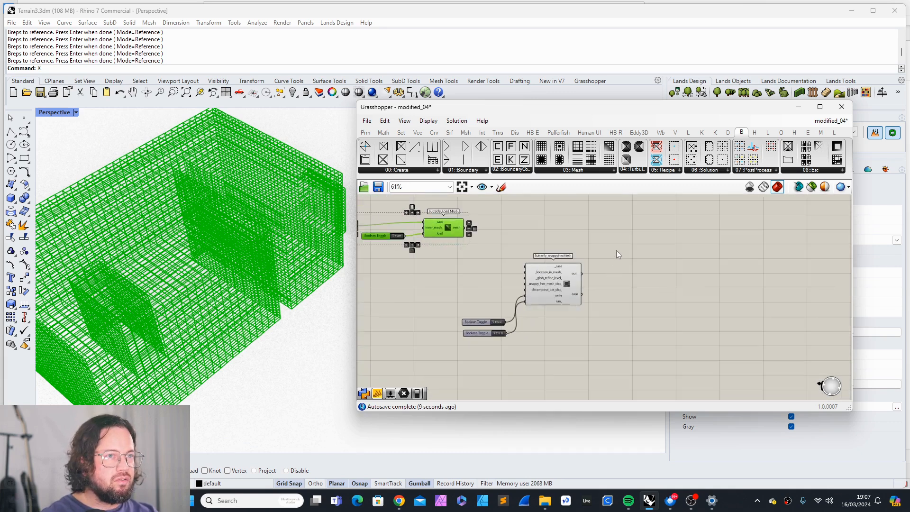
Delete the snappyHexMesh component together with its two True toggles.
{"action": "left_click_drag", "start_coordinate": [616, 250], "coordinate": [492, 345]}
{"action": "key", "text": "Delete"}
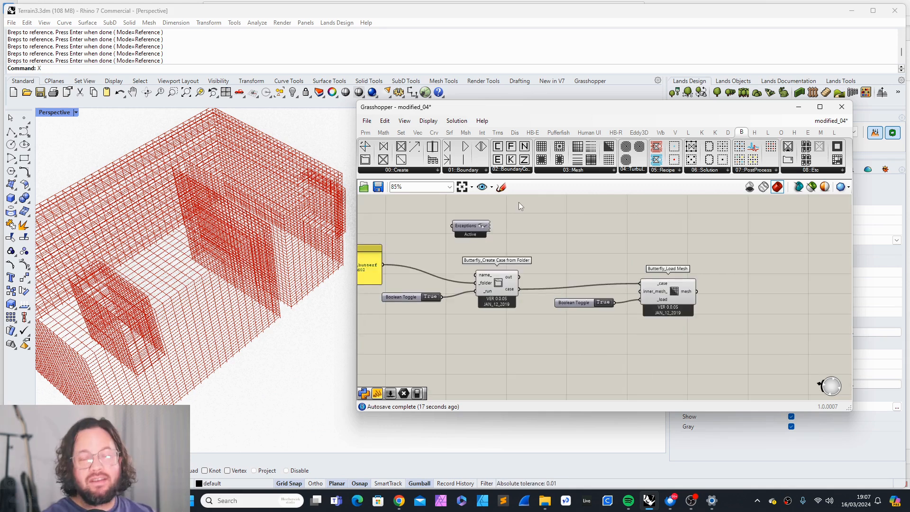
{"action": "scroll", "coordinate": [581, 251], "scroll_direction": "down", "scroll_amount": 2}
{"action": "scroll", "coordinate": [582, 252], "scroll_direction": "down", "scroll_amount": 1}
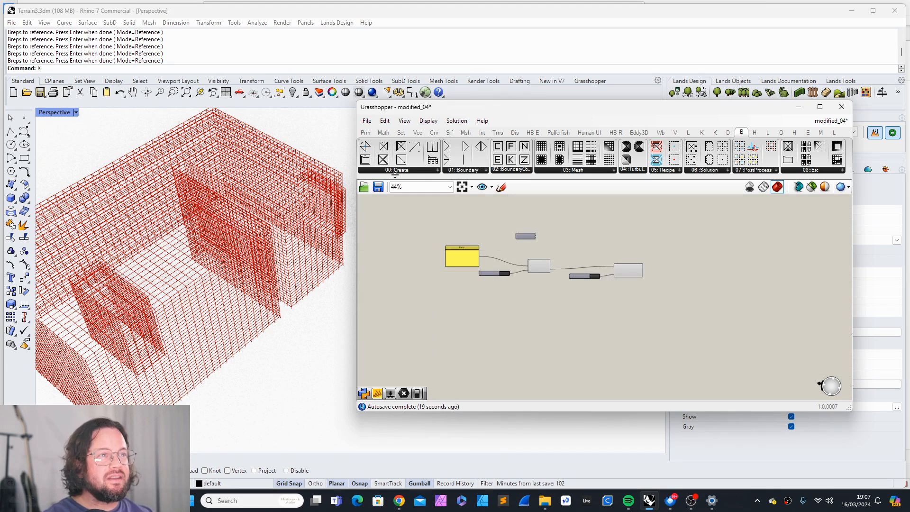
Place a Butterfly Create Case from Tunnel component on the empty canvas below the Create Case from Folder chain.
{"action": "scroll", "coordinate": [626, 273], "scroll_direction": "up", "scroll_amount": 5}
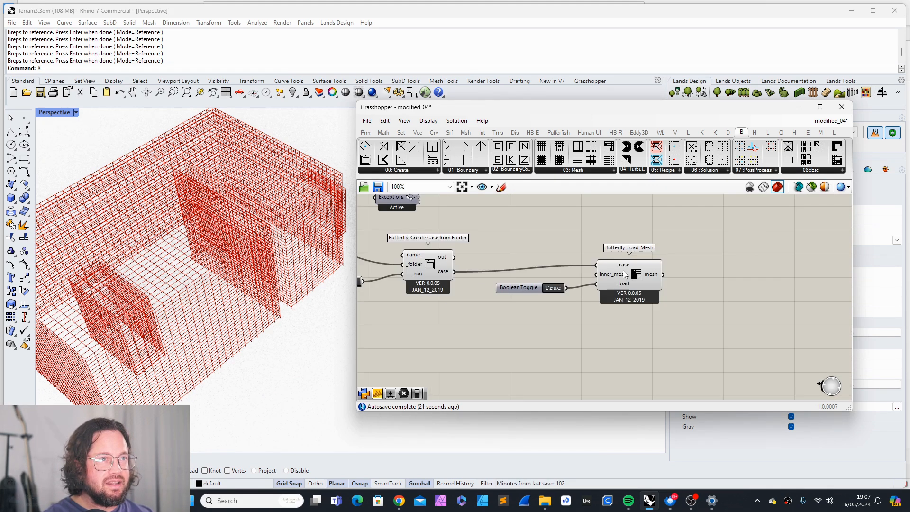
{"action": "left_click", "coordinate": [401, 171]}
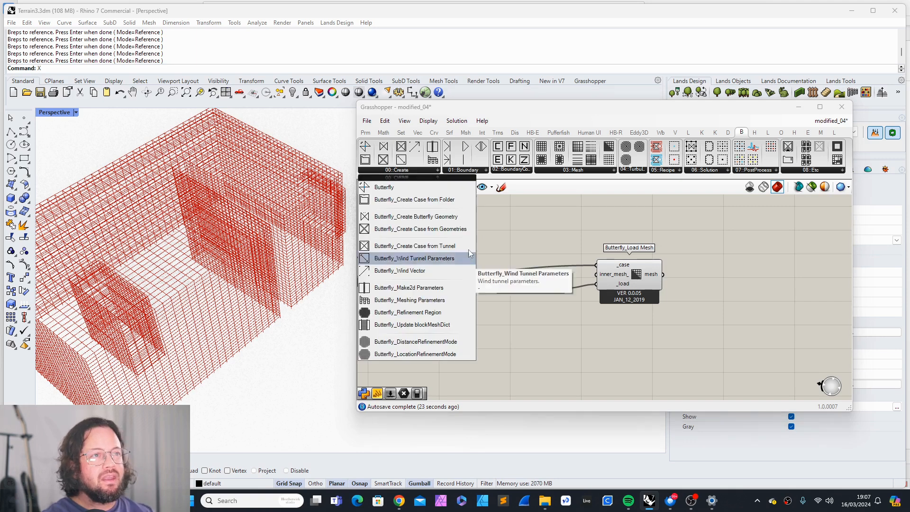
{"action": "left_click", "coordinate": [416, 247]}
{"action": "scroll", "coordinate": [628, 272], "scroll_direction": "down", "scroll_amount": 5}
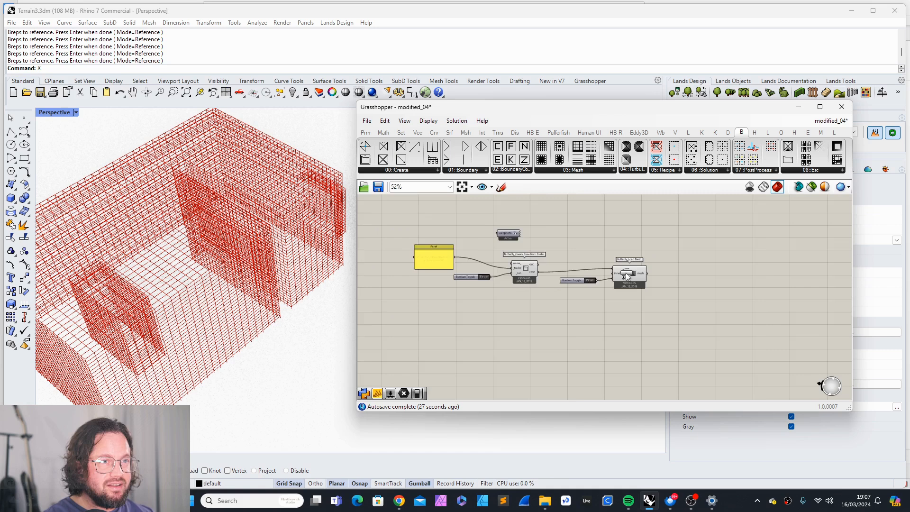
{"action": "left_click", "coordinate": [564, 332]}
{"action": "scroll", "coordinate": [564, 333], "scroll_direction": "up", "scroll_amount": 5}
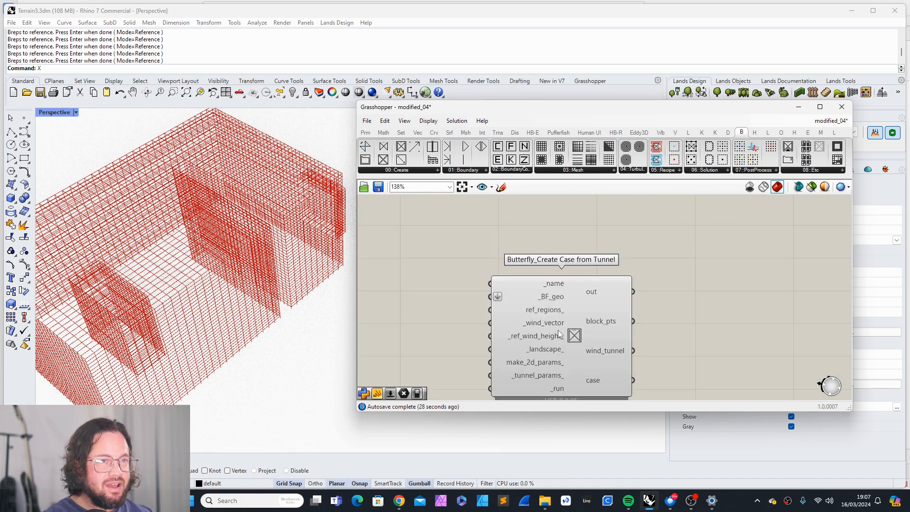
{"action": "double_click", "coordinate": [437, 274]}
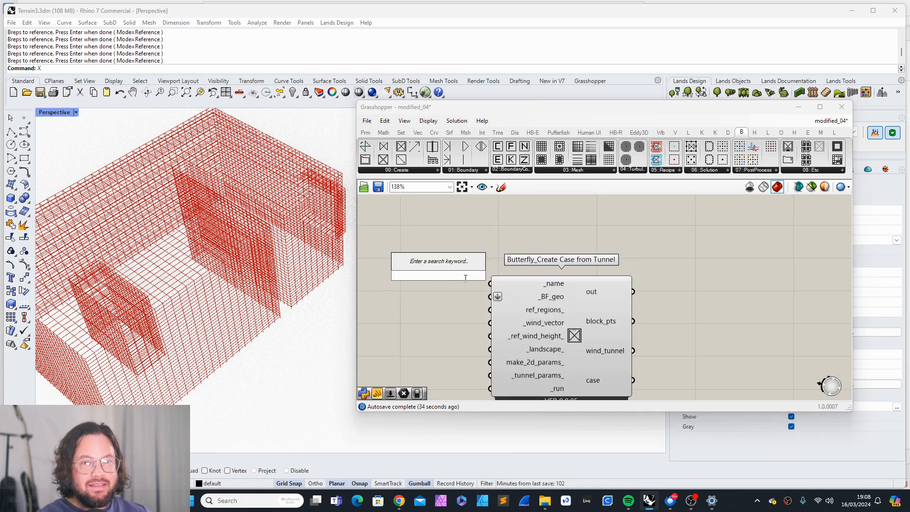
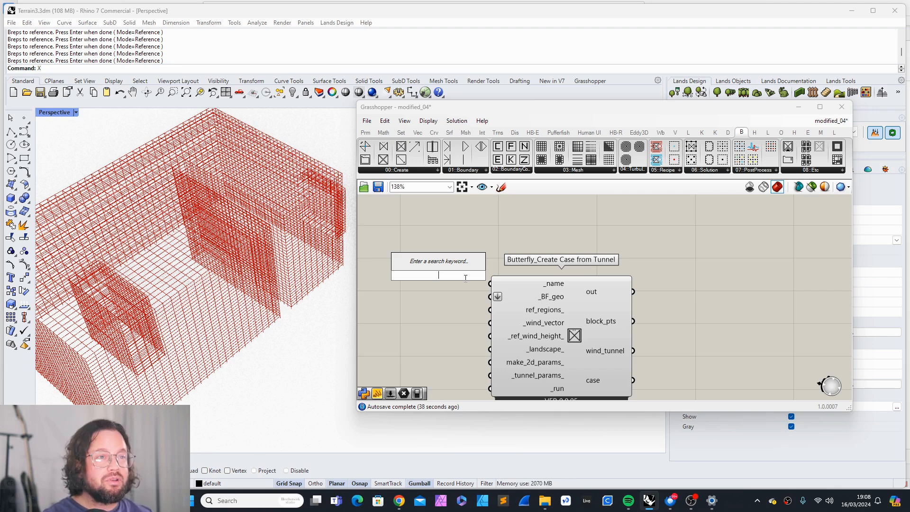
{"action": "type", "text": "test"}
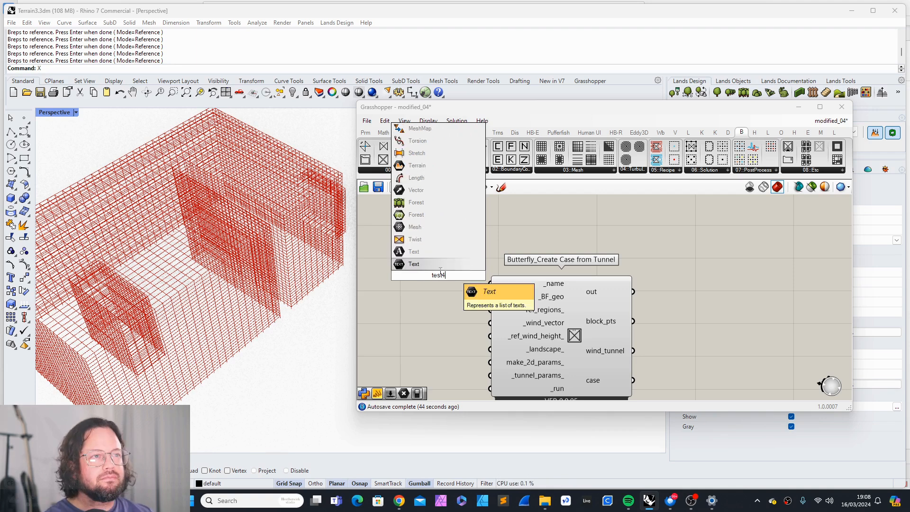
{"action": "left_click", "coordinate": [367, 121]}
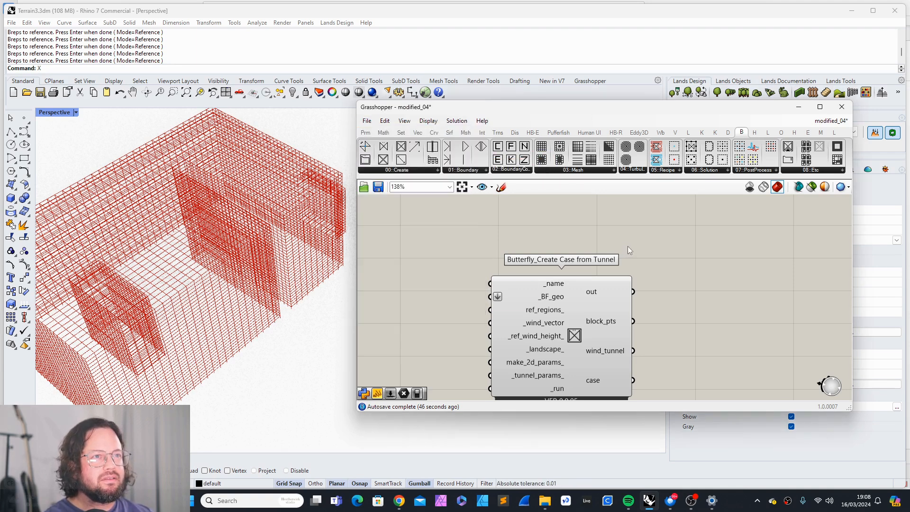
{"action": "double_click", "coordinate": [491, 232]}
Place a panel containing test4 and connect it to the _name input of Create Case from Tunnel.
{"action": "left_click", "coordinate": [368, 133]}
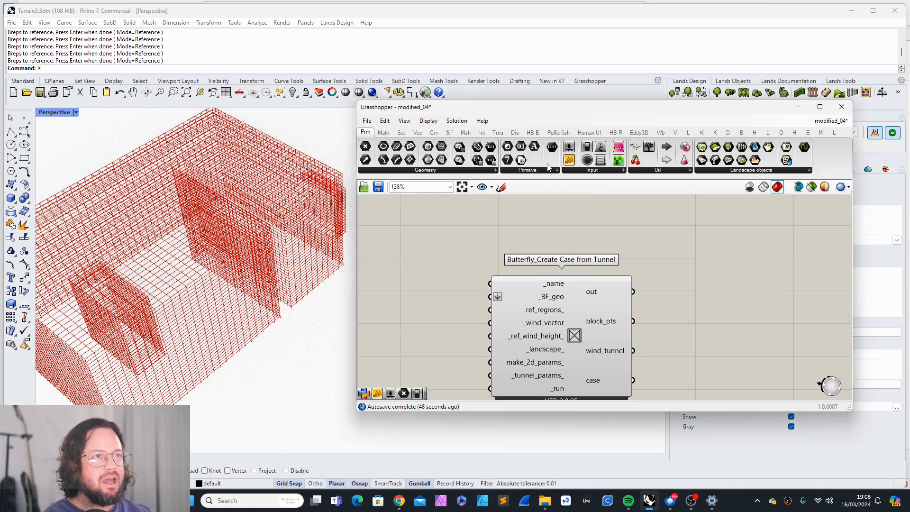
{"action": "left_click_drag", "start_coordinate": [569, 159], "coordinate": [453, 221]}
{"action": "double_click", "coordinate": [454, 221]}
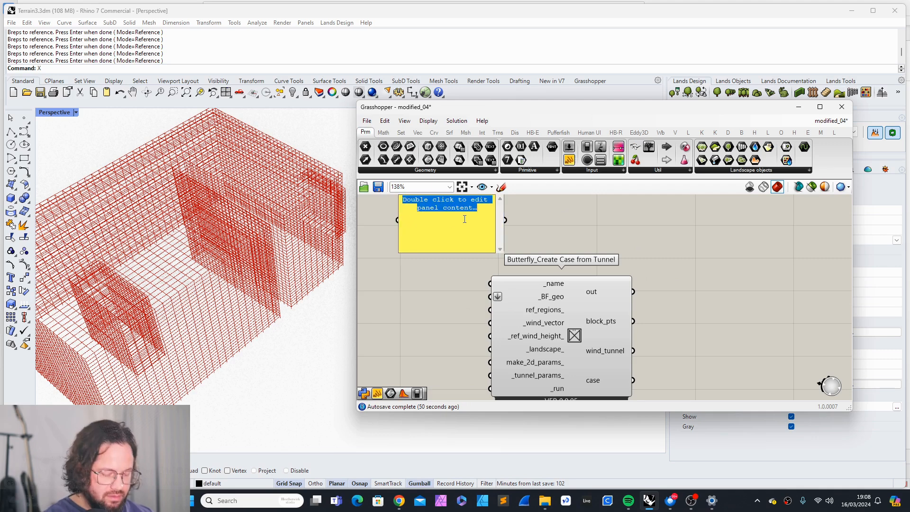
{"action": "key", "text": "BackSpace"}
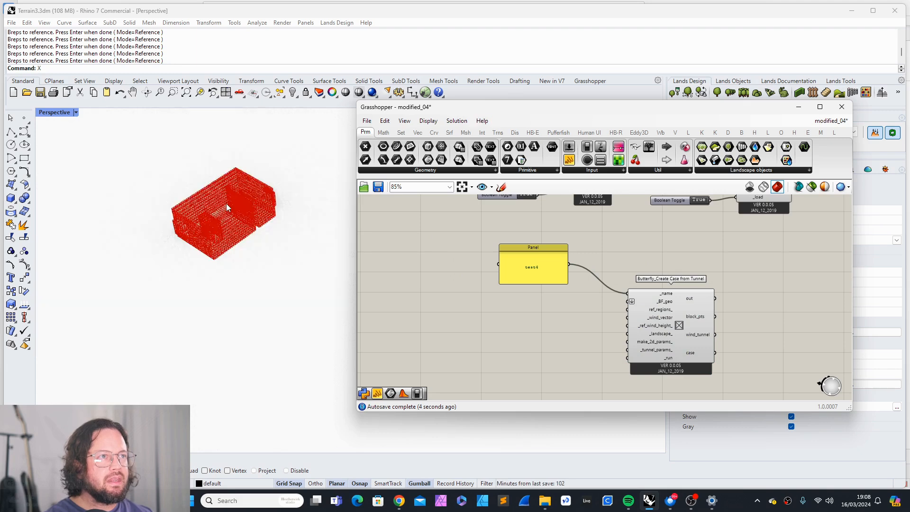
Bring the building boxes into view in the Rhino model and place a Brep parameter on the canvas beside the test4 panel.
{"action": "scroll", "coordinate": [177, 237], "scroll_direction": "down", "scroll_amount": 5}
{"action": "scroll", "coordinate": [287, 240], "scroll_direction": "up", "scroll_amount": 5}
{"action": "scroll", "coordinate": [293, 245], "scroll_direction": "down", "scroll_amount": 4}
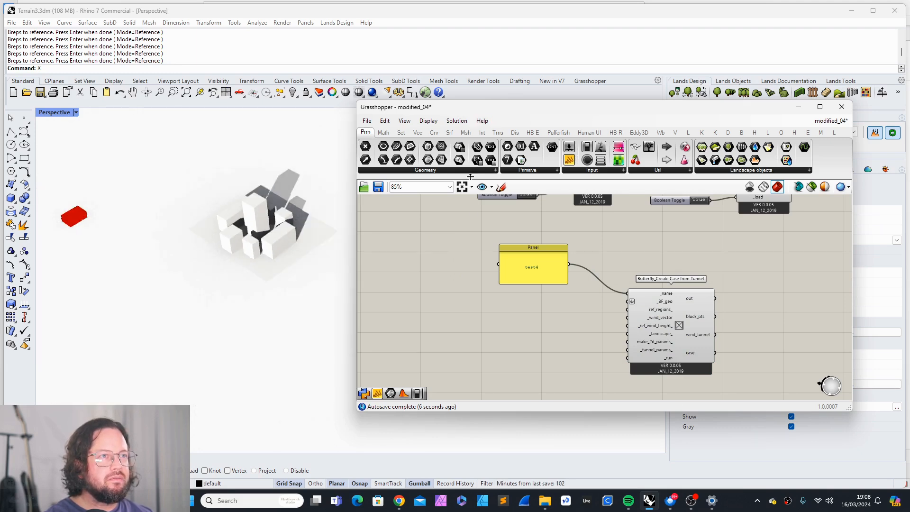
{"action": "left_click", "coordinate": [428, 159]}
{"action": "left_click", "coordinate": [415, 302]}
{"action": "scroll", "coordinate": [417, 311], "scroll_direction": "up", "scroll_amount": 4}
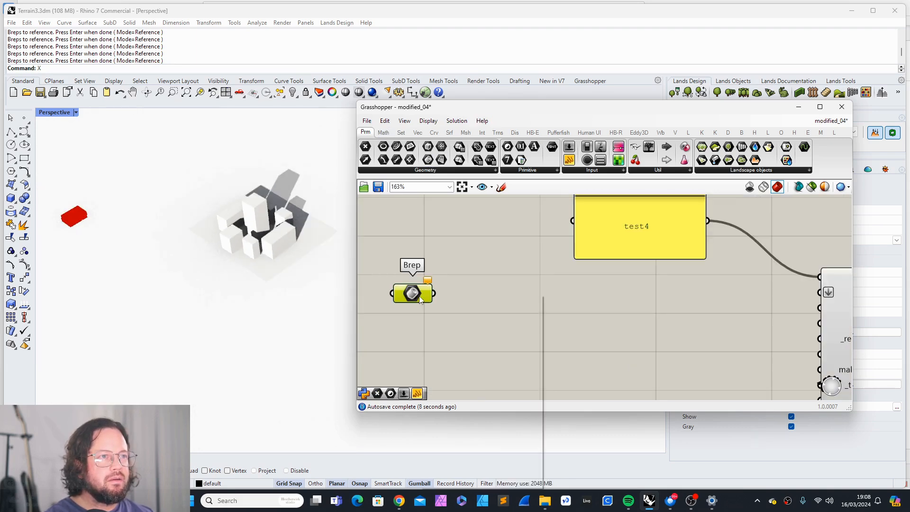
Reference the building boxes on the terrain as multiple breps in the Brep parameter.
{"action": "right_click", "coordinate": [418, 293]}
{"action": "left_click", "coordinate": [459, 424]}
{"action": "scroll", "coordinate": [259, 216], "scroll_direction": "up", "scroll_amount": 7}
{"action": "left_click", "coordinate": [315, 201]}
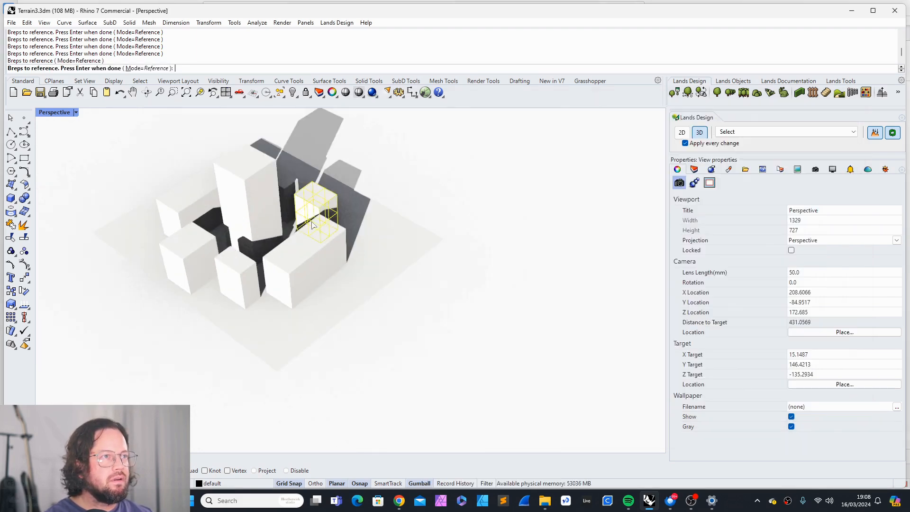
{"action": "left_click", "coordinate": [307, 254]}
{"action": "left_click", "coordinate": [245, 276]}
{"action": "left_click", "coordinate": [244, 211]}
{"action": "left_click", "coordinate": [197, 208]}
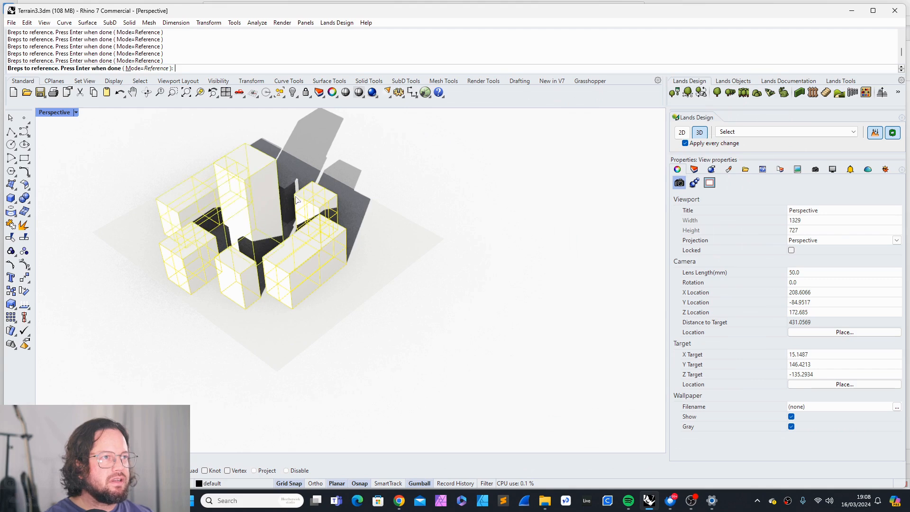
{"action": "key", "text": "Return"}
Add Create Butterfly Geometry with a buld name panel and the Brep as _geo, and connect BF_geo to Create Case from Tunnel's _BF_geo.
{"action": "left_click", "coordinate": [437, 169]}
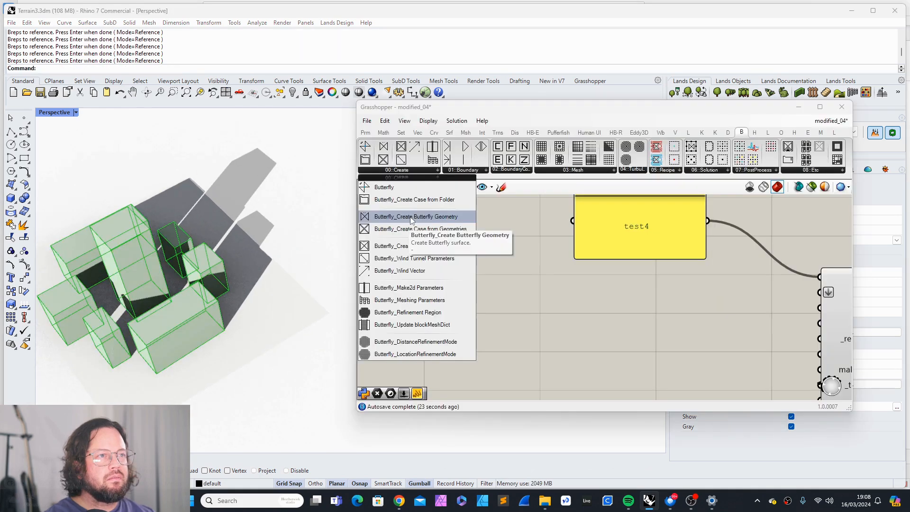
{"action": "left_click_drag", "start_coordinate": [412, 219], "coordinate": [599, 335]}
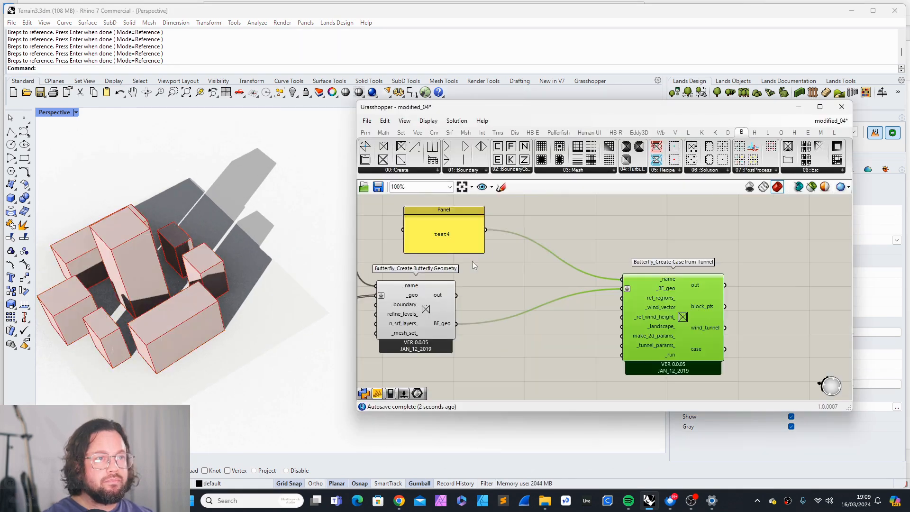
Add a Wind Vector component with a panel of 10 as _wind_speed, and connect it to the tunnel case's _wind_vector input.
{"action": "left_click", "coordinate": [388, 172]}
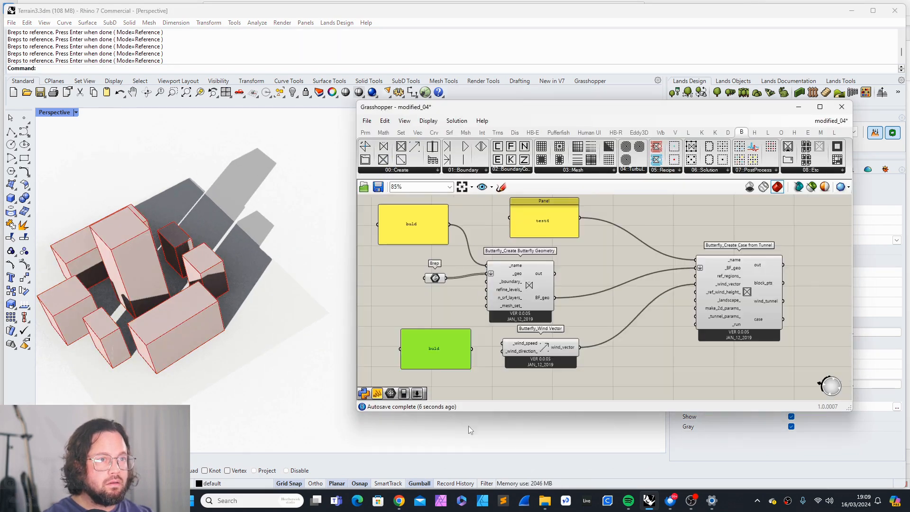
{"action": "left_click_drag", "start_coordinate": [471, 349], "coordinate": [442, 340]}
{"action": "left_click", "coordinate": [521, 353]}
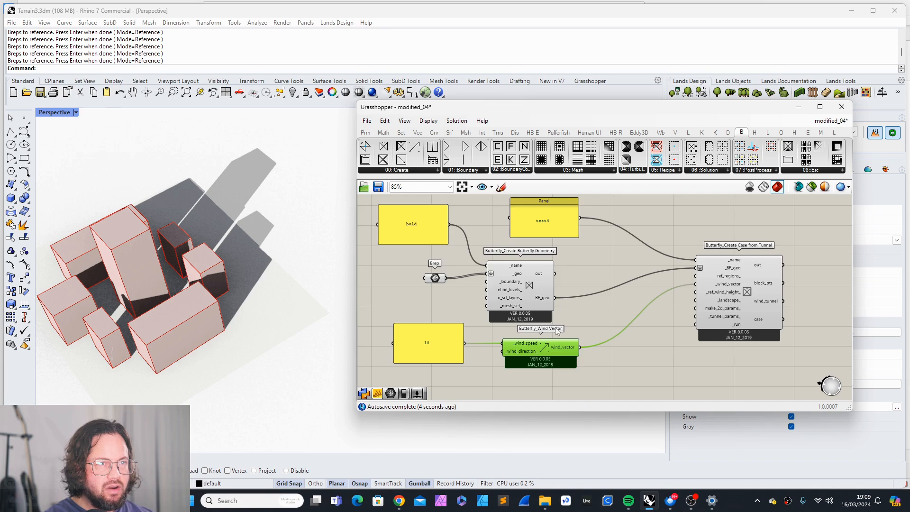
{"action": "scroll", "coordinate": [577, 275], "scroll_direction": "up", "scroll_amount": 4}
{"action": "scroll", "coordinate": [628, 301], "scroll_direction": "down", "scroll_amount": 4}
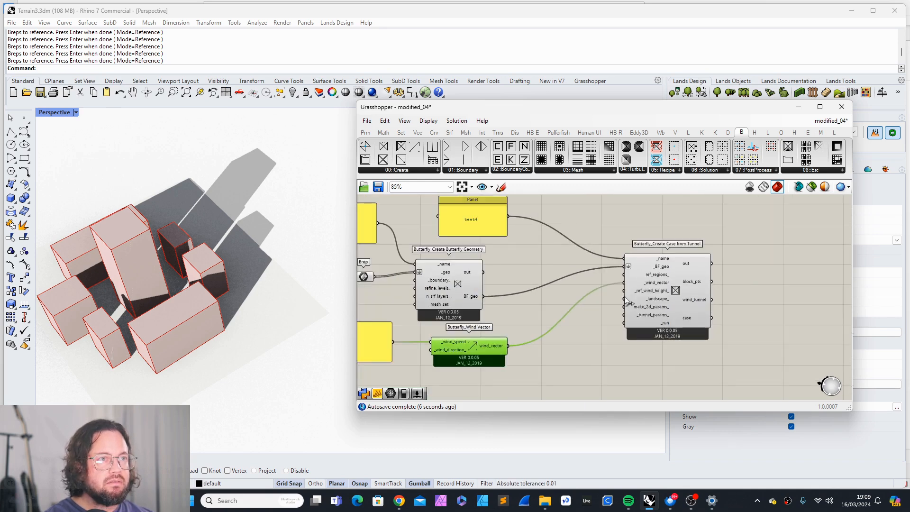
{"action": "left_click", "coordinate": [361, 131]}
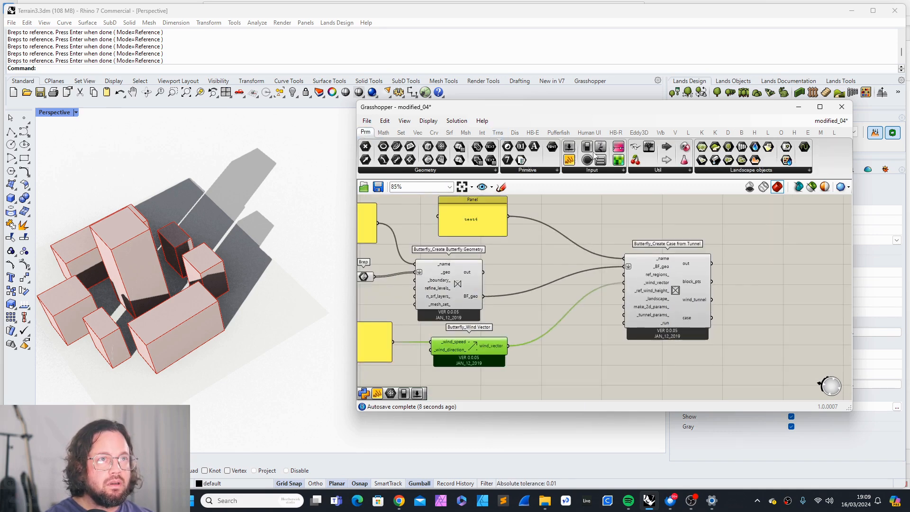
{"action": "left_click", "coordinate": [383, 132]}
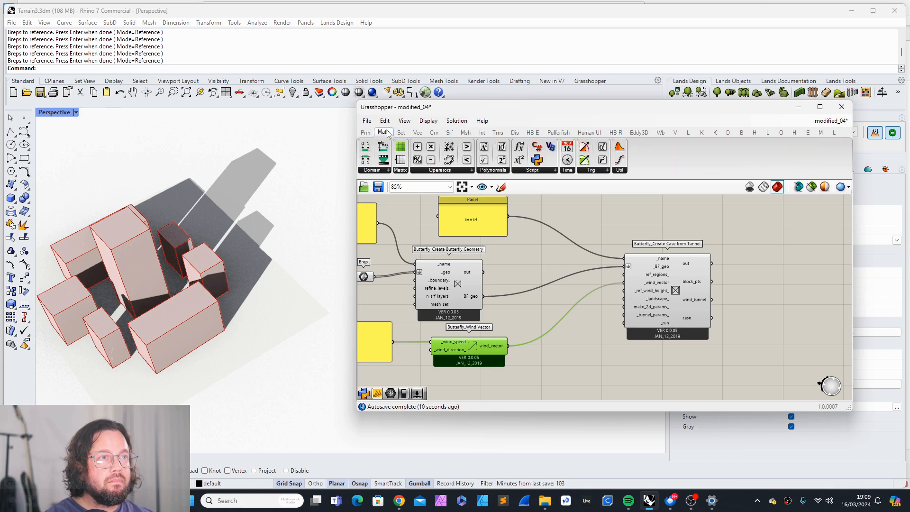
{"action": "left_click", "coordinate": [741, 133]}
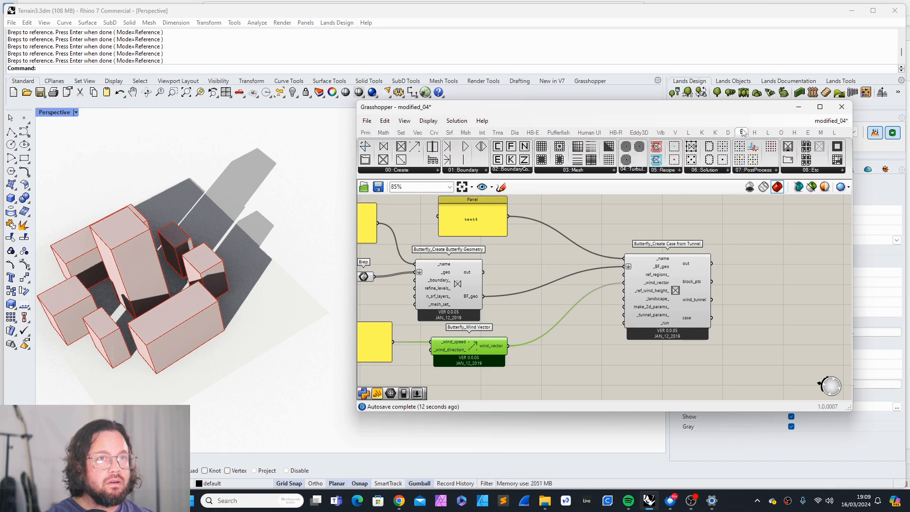
Connect a Boolean Toggle set to True to Create Case from Tunnel's _run input, and move the tunnel component farther from its inputs.
{"action": "left_click", "coordinate": [598, 349]}
{"action": "double_click", "coordinate": [598, 349]}
{"action": "type", "text": "bool"}
{"action": "key", "text": "Return"}
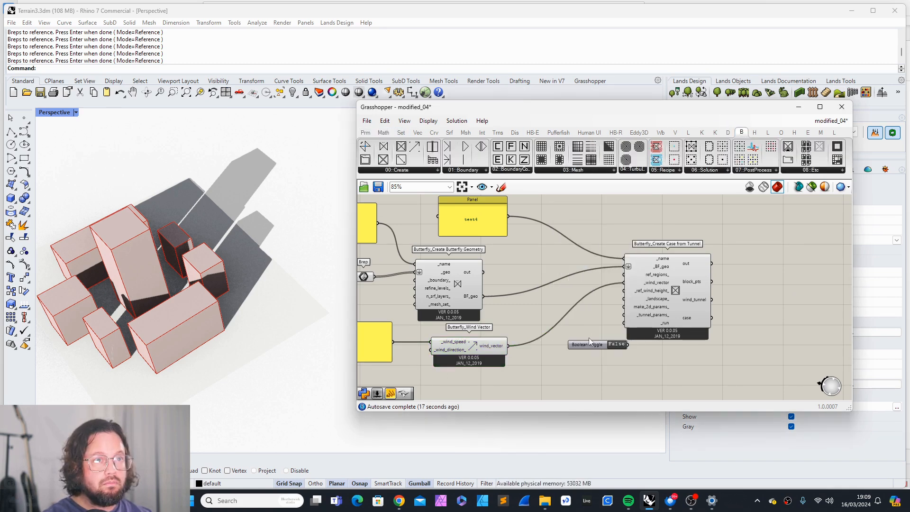
{"action": "left_click_drag", "start_coordinate": [604, 359], "coordinate": [619, 336]}
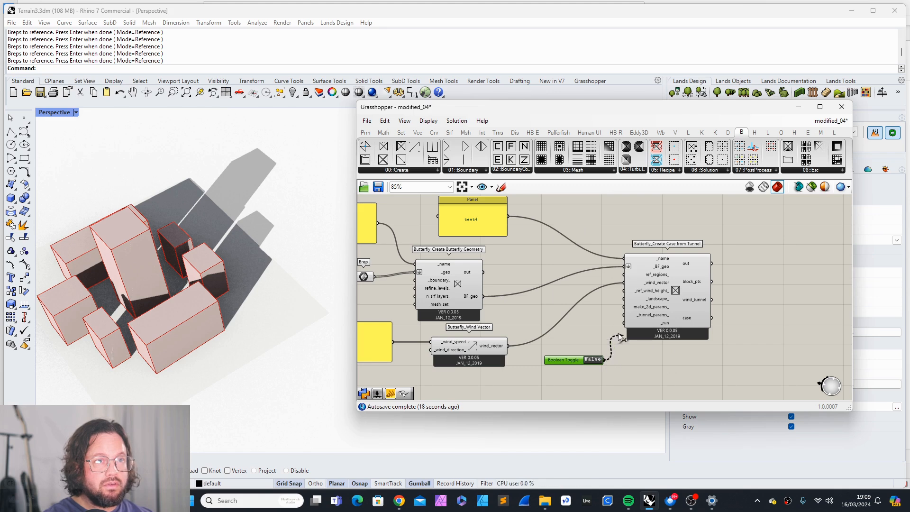
{"action": "left_click", "coordinate": [592, 359]}
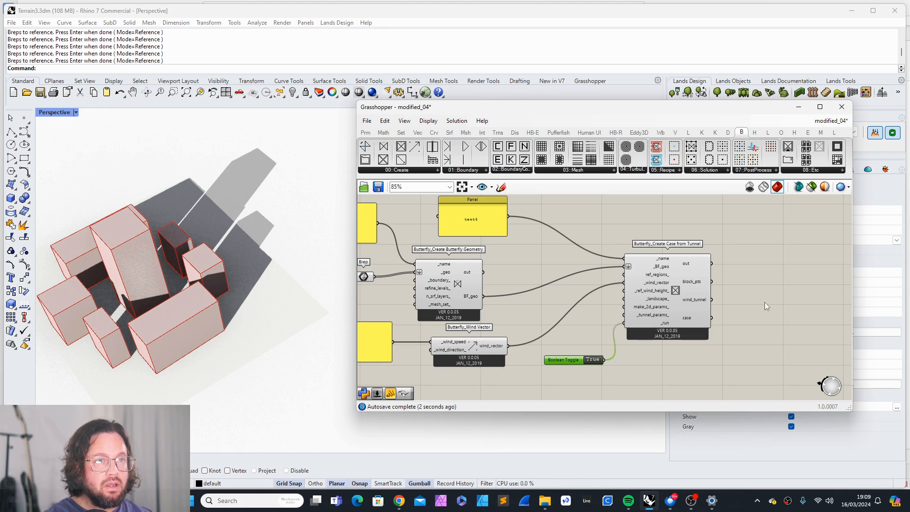
{"action": "left_click_drag", "start_coordinate": [680, 275], "coordinate": [711, 286]}
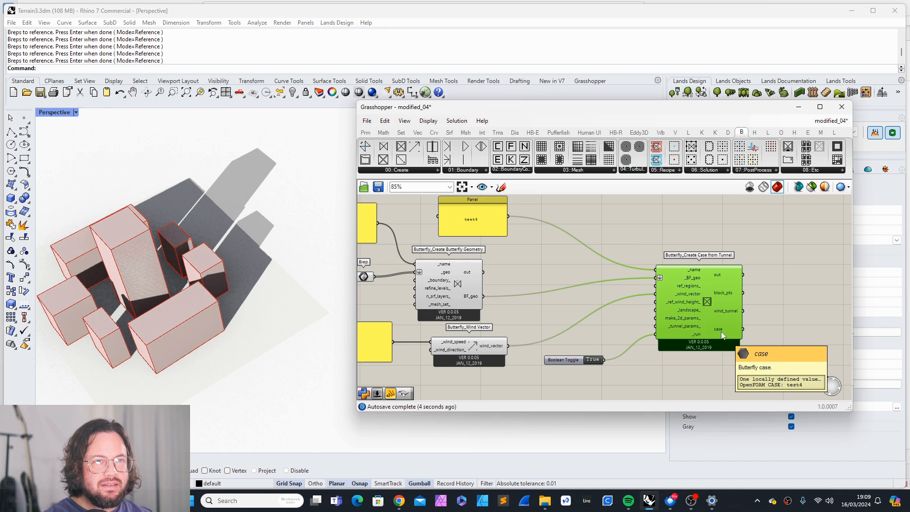
Switch to File Explorer, open the test4 case folder inside the butterfly folder, and copy its path.
{"action": "scroll", "coordinate": [645, 328], "scroll_direction": "down", "scroll_amount": 2}
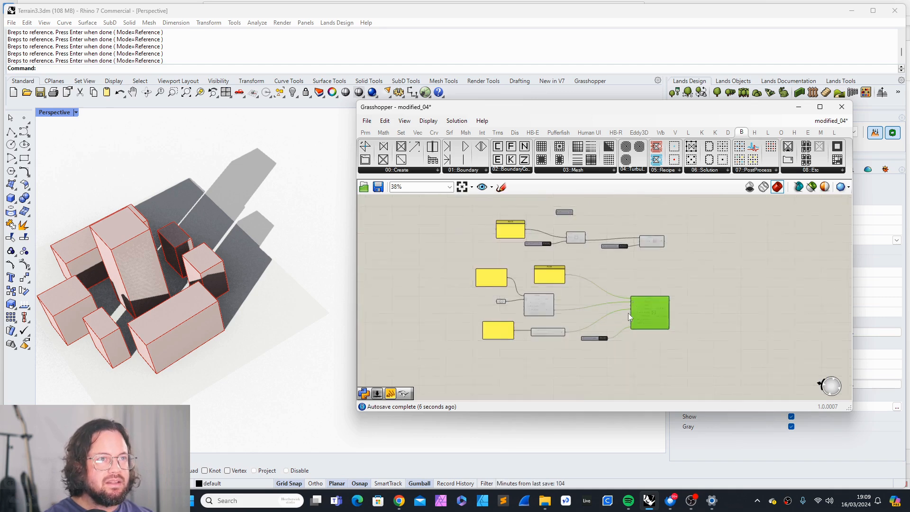
{"action": "scroll", "coordinate": [631, 312], "scroll_direction": "down", "scroll_amount": 1}
{"action": "scroll", "coordinate": [458, 215], "scroll_direction": "up", "scroll_amount": 8}
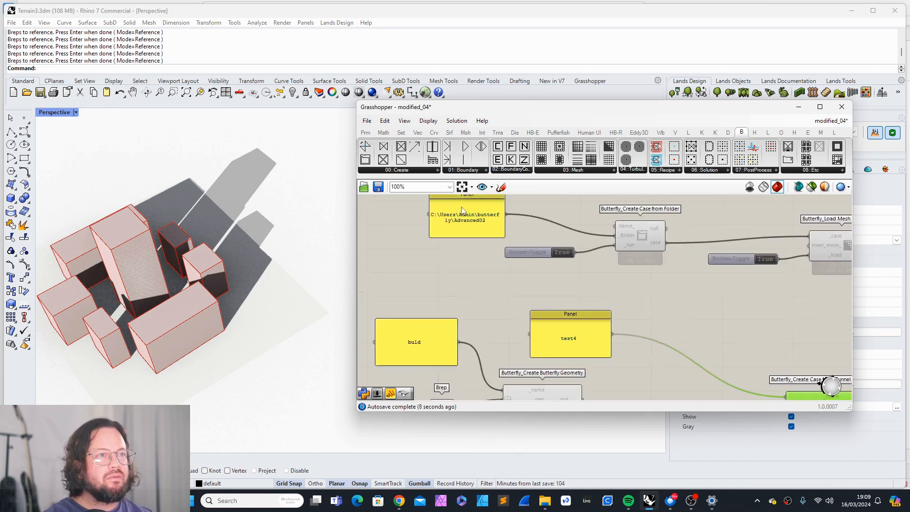
{"action": "scroll", "coordinate": [460, 217], "scroll_direction": "down", "scroll_amount": 4}
{"action": "mouse_move", "coordinate": [544, 500]}
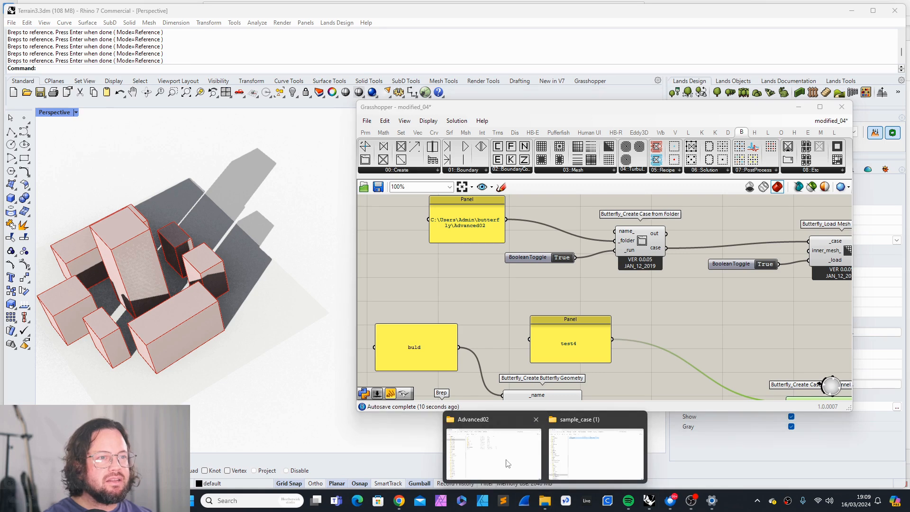
{"action": "left_click", "coordinate": [483, 450]}
{"action": "left_click", "coordinate": [321, 30]}
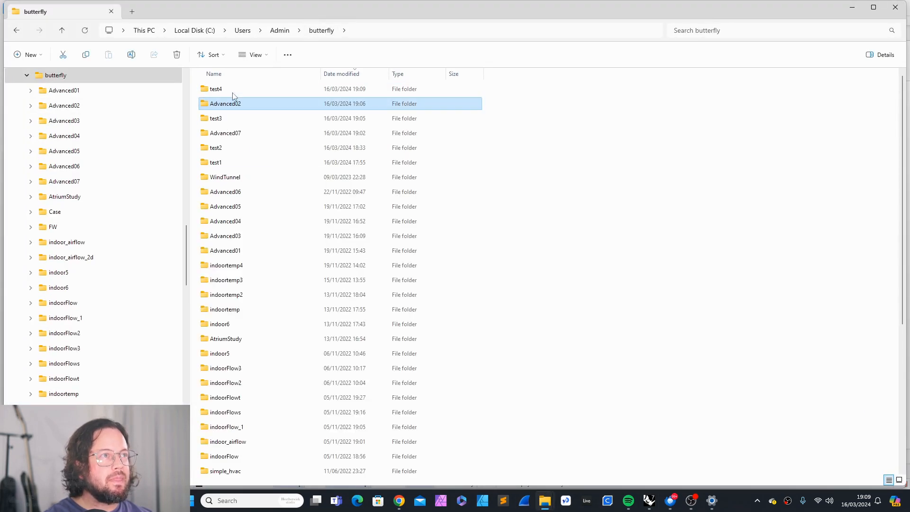
{"action": "double_click", "coordinate": [233, 89]}
{"action": "left_click", "coordinate": [412, 31]}
{"action": "key", "text": "ctrl+c"}
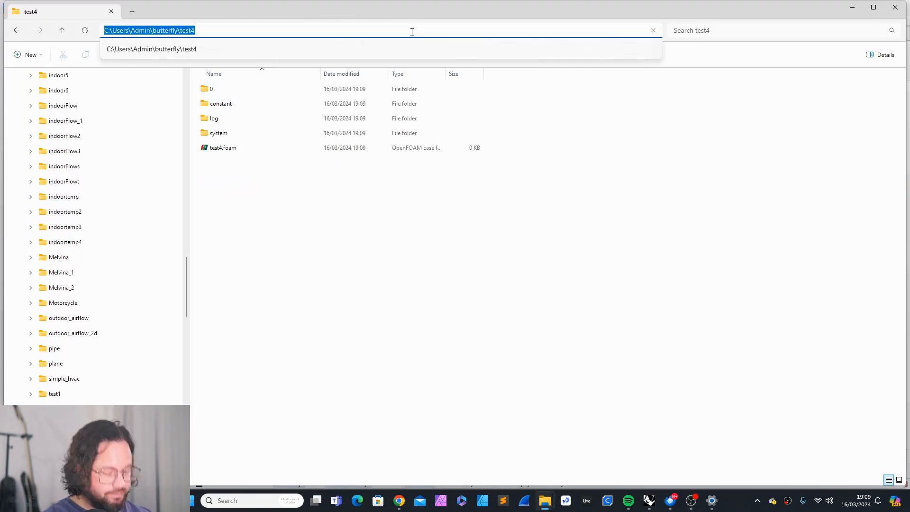
Back in Grasshopper, replace the folder path in Create Case from Folder's panel with C:\Users\Admin\butterfly\test4.
{"action": "key", "text": "alt+Tab"}
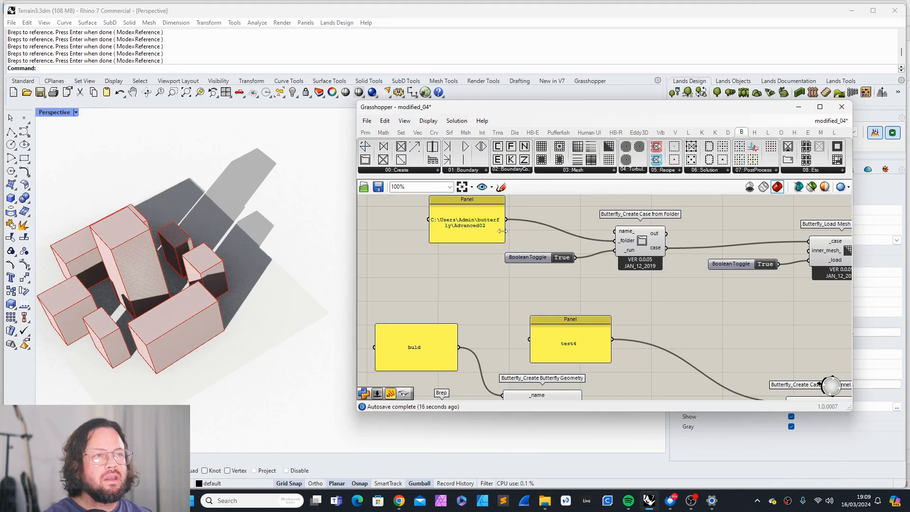
{"action": "double_click", "coordinate": [491, 232]}
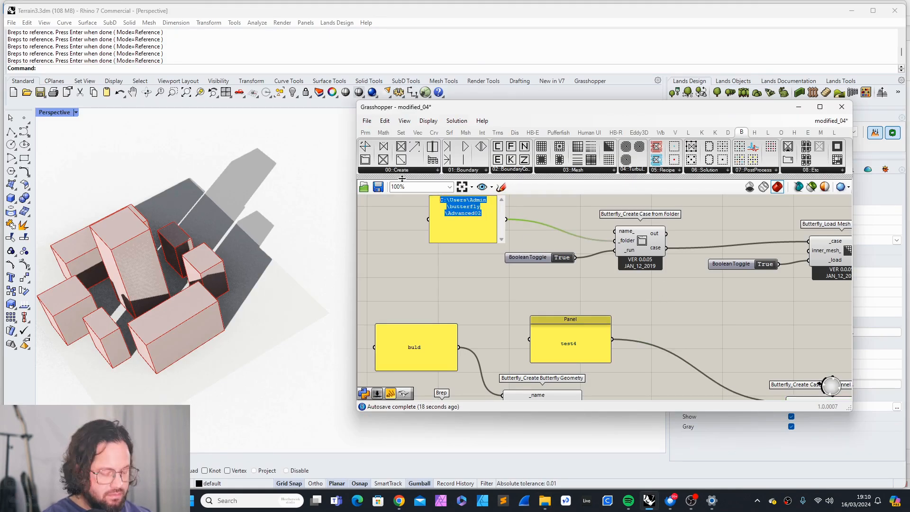
{"action": "key", "text": "ctrl+v"}
{"action": "left_click", "coordinate": [502, 288]}
{"action": "scroll", "coordinate": [471, 270], "scroll_direction": "down", "scroll_amount": 3}
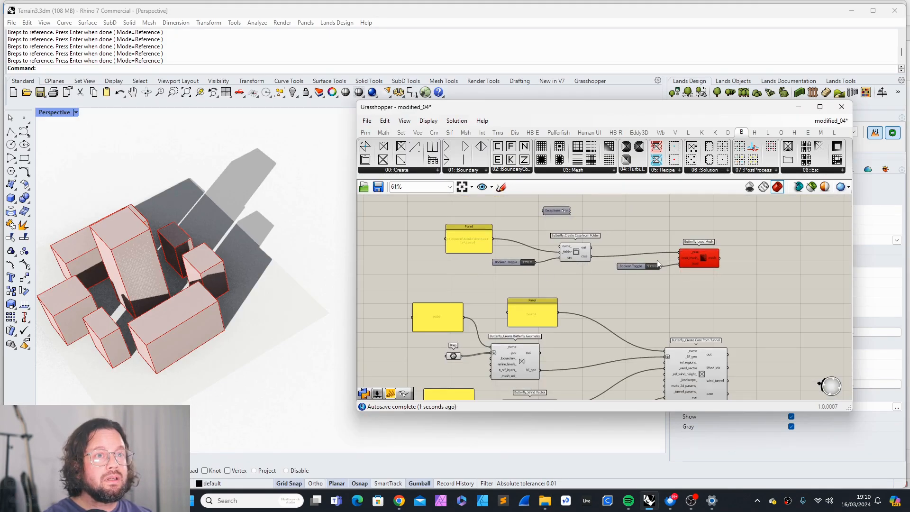
Delete the Load Mesh component and its True toggle from the Create Case from Folder chain.
{"action": "scroll", "coordinate": [721, 248], "scroll_direction": "up", "scroll_amount": 5}
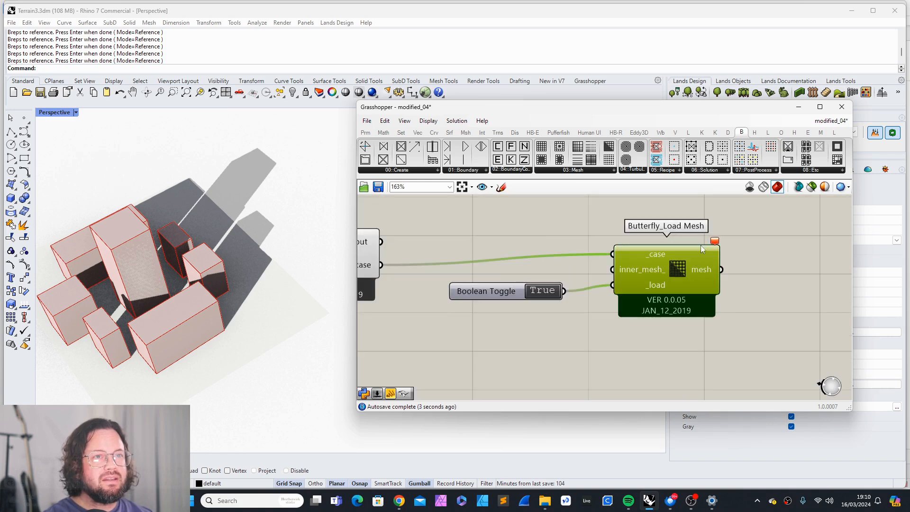
{"action": "scroll", "coordinate": [693, 258], "scroll_direction": "down", "scroll_amount": 3}
{"action": "left_click", "coordinate": [737, 232]}
{"action": "left_click_drag", "start_coordinate": [741, 226], "coordinate": [666, 275]}
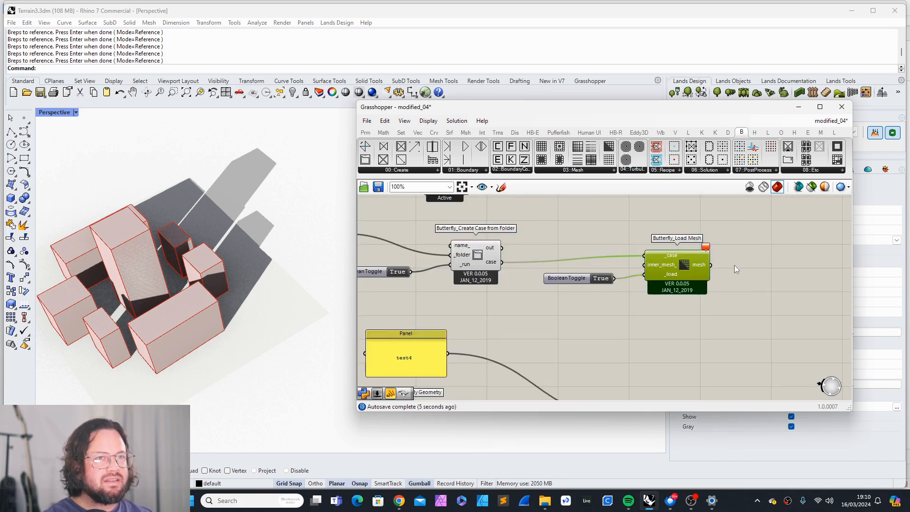
{"action": "scroll", "coordinate": [735, 265], "scroll_direction": "up", "scroll_amount": 5}
{"action": "scroll", "coordinate": [672, 292], "scroll_direction": "down", "scroll_amount": 5}
{"action": "left_click_drag", "start_coordinate": [711, 255], "coordinate": [544, 336]}
{"action": "key", "text": "Delete"}
Place a Butterfly blockMesh component beside Create Case from Tunnel and connect the case output to its _case input.
{"action": "scroll", "coordinate": [545, 294], "scroll_direction": "down", "scroll_amount": 9}
{"action": "scroll", "coordinate": [592, 361], "scroll_direction": "up", "scroll_amount": 10}
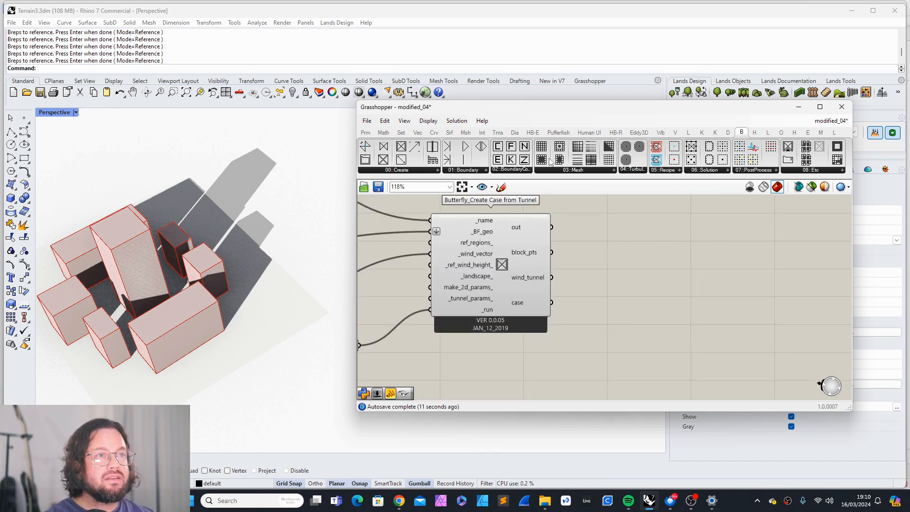
{"action": "left_click", "coordinate": [577, 170]}
{"action": "left_click_drag", "start_coordinate": [579, 189], "coordinate": [710, 304]}
{"action": "left_click_drag", "start_coordinate": [552, 302], "coordinate": [780, 281]}
{"action": "left_click", "coordinate": [670, 289]}
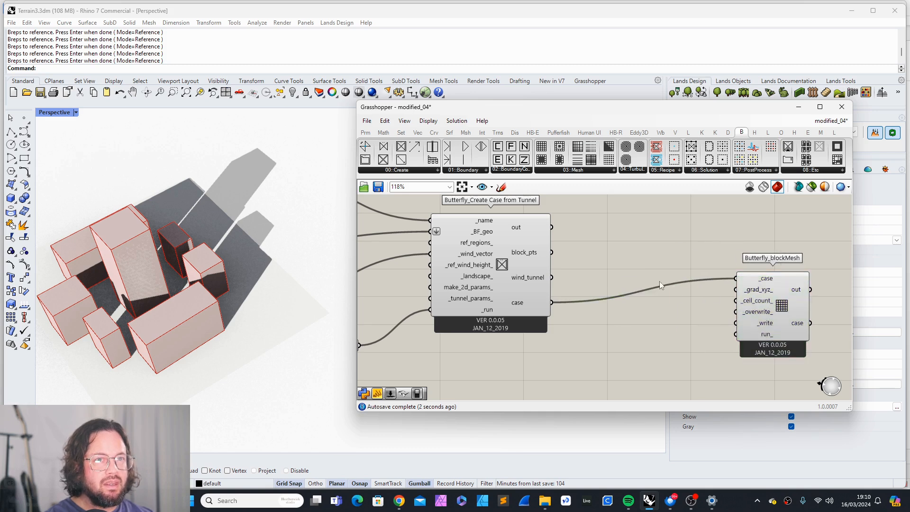
Place a Butterfly Grading XYZ component beside blockMesh and connect its grad_xyz output to blockMesh's _grad_xyz_ input.
{"action": "left_click", "coordinate": [565, 171]}
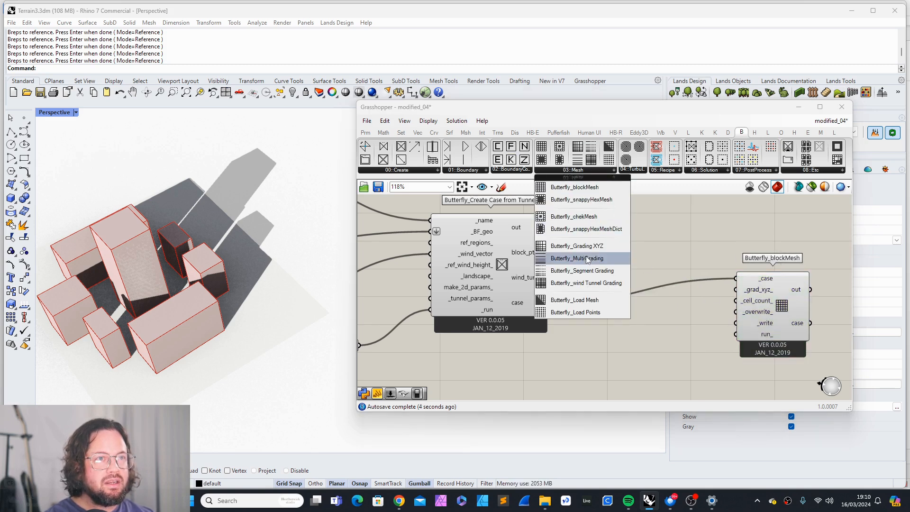
{"action": "left_click", "coordinate": [577, 246]}
{"action": "left_click", "coordinate": [643, 332]}
{"action": "left_click_drag", "start_coordinate": [688, 333], "coordinate": [736, 290]}
{"action": "left_click_drag", "start_coordinate": [662, 337], "coordinate": [672, 333]}
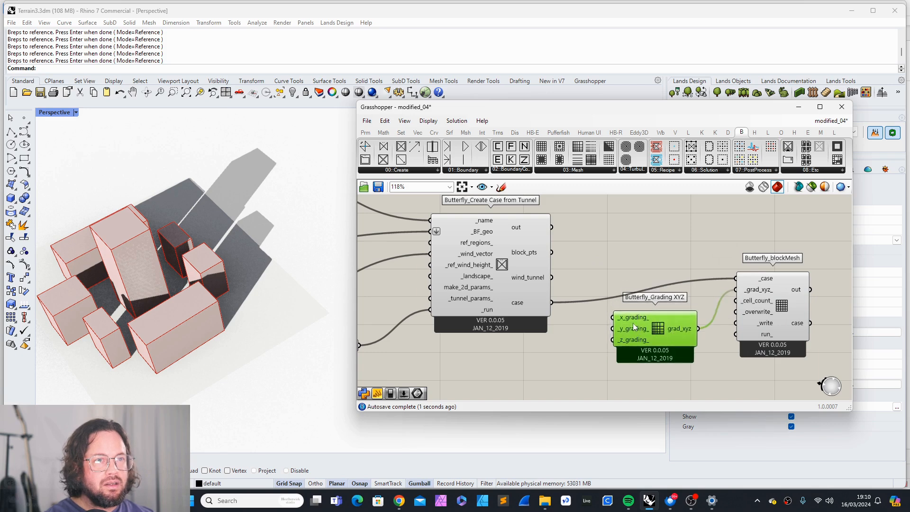
Space the blockMesh and Grading XYZ components farther apart, with Grading XYZ between Create Case from Tunnel and blockMesh.
{"action": "scroll", "coordinate": [579, 275], "scroll_direction": "down", "scroll_amount": 3}
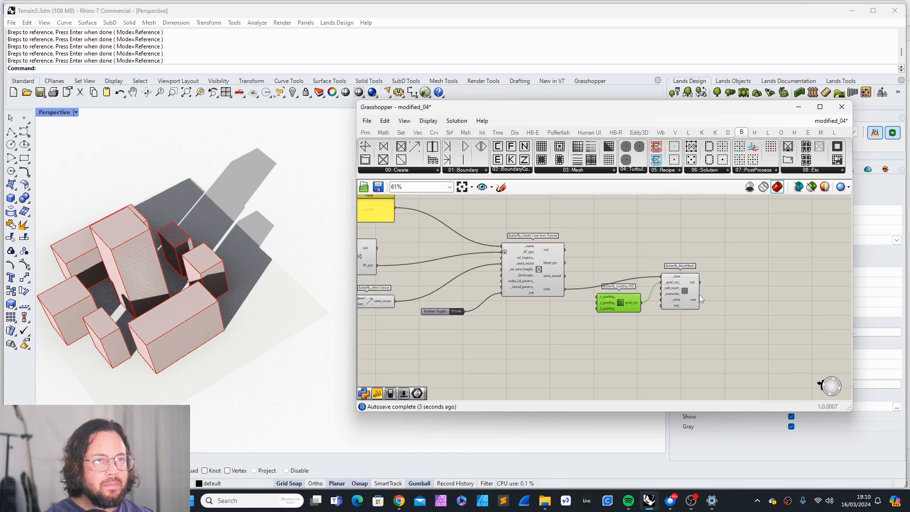
{"action": "scroll", "coordinate": [698, 294], "scroll_direction": "up", "scroll_amount": 2}
{"action": "left_click_drag", "start_coordinate": [680, 299], "coordinate": [755, 299]}
{"action": "left_click_drag", "start_coordinate": [592, 307], "coordinate": [636, 304]}
{"action": "left_click_drag", "start_coordinate": [748, 311], "coordinate": [765, 327]}
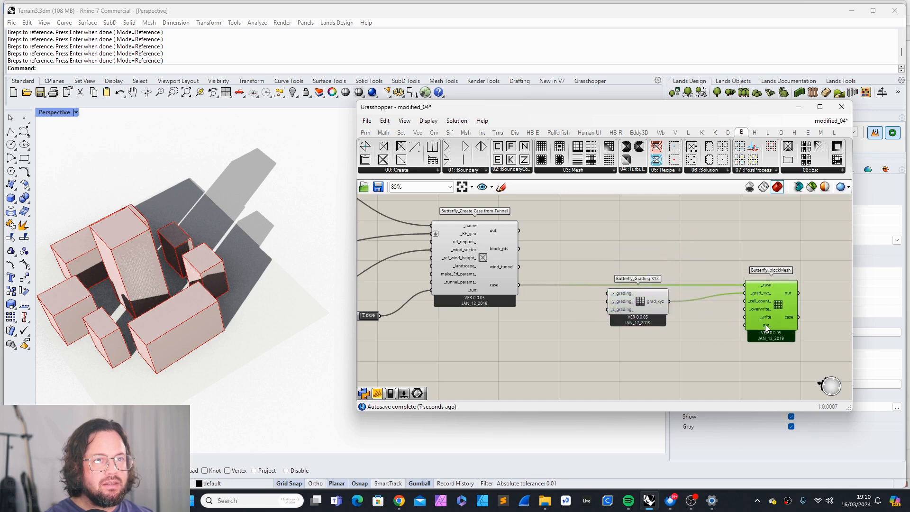
{"action": "left_click", "coordinate": [641, 301]}
{"action": "left_click_drag", "start_coordinate": [640, 300], "coordinate": [642, 297]}
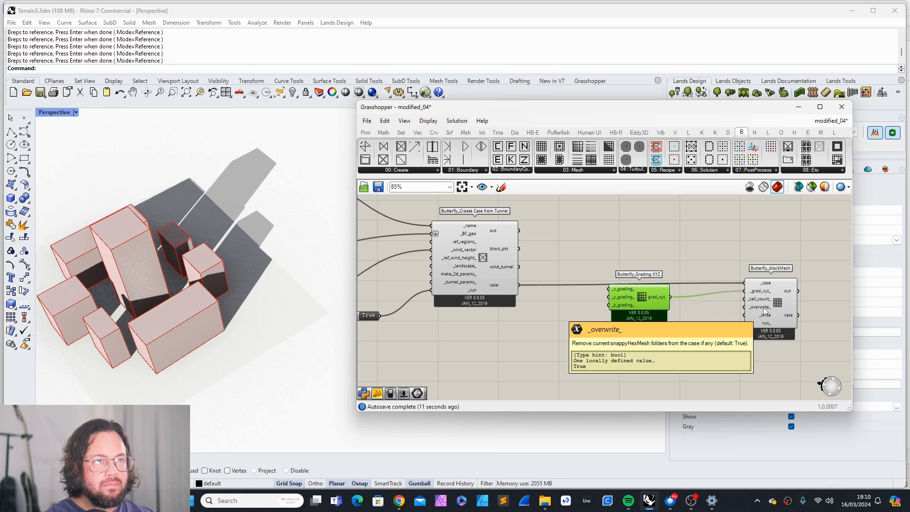
{"action": "left_click_drag", "start_coordinate": [632, 307], "coordinate": [644, 301]}
{"action": "left_click", "coordinate": [662, 349]}
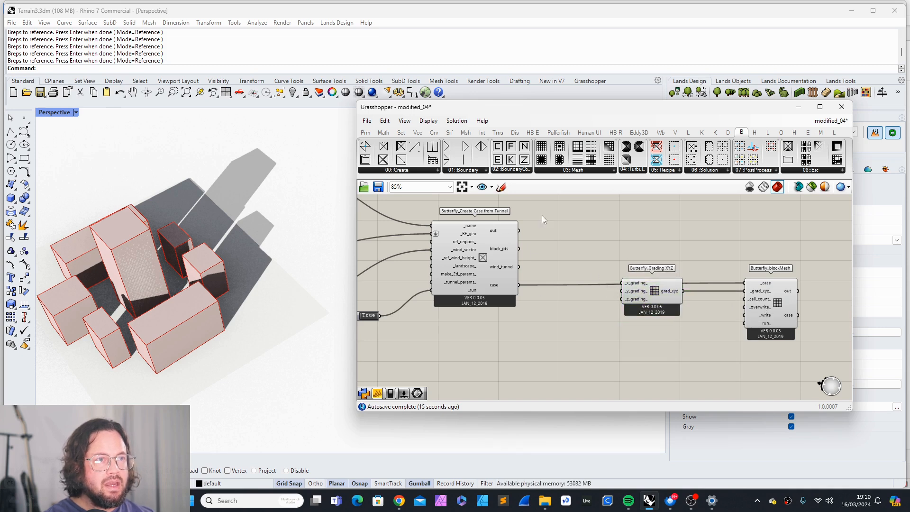
Copy the True toggle of Create Case from Tunnel, place the copy below Grading XYZ and connect it to blockMesh's _write input.
{"action": "left_click", "coordinate": [363, 132]}
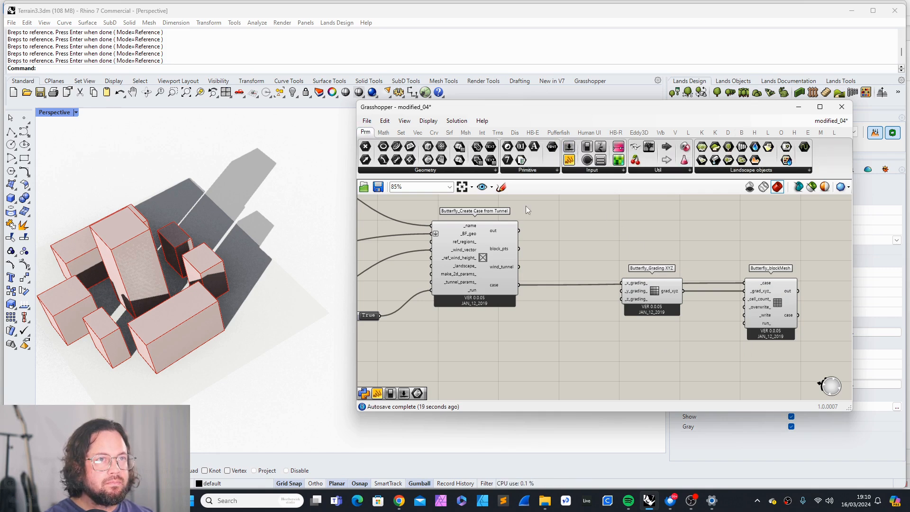
{"action": "right_click_drag", "start_coordinate": [569, 303], "coordinate": [667, 286]}
{"action": "left_click", "coordinate": [439, 301]}
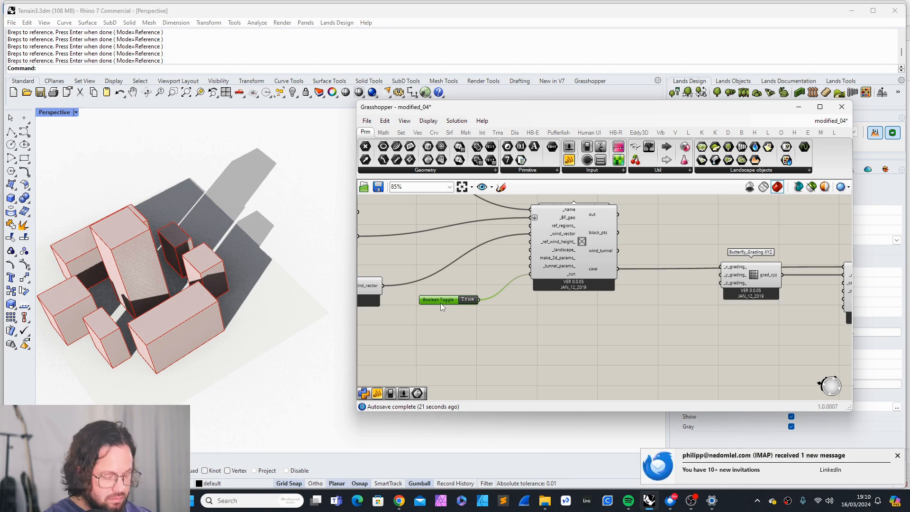
{"action": "key", "text": "ctrl+c"}
{"action": "key", "text": "ctrl+v"}
{"action": "left_click_drag", "start_coordinate": [450, 303], "coordinate": [706, 341]}
{"action": "scroll", "coordinate": [626, 334], "scroll_direction": "up", "scroll_amount": 2}
{"action": "scroll", "coordinate": [632, 319], "scroll_direction": "down", "scroll_amount": 2}
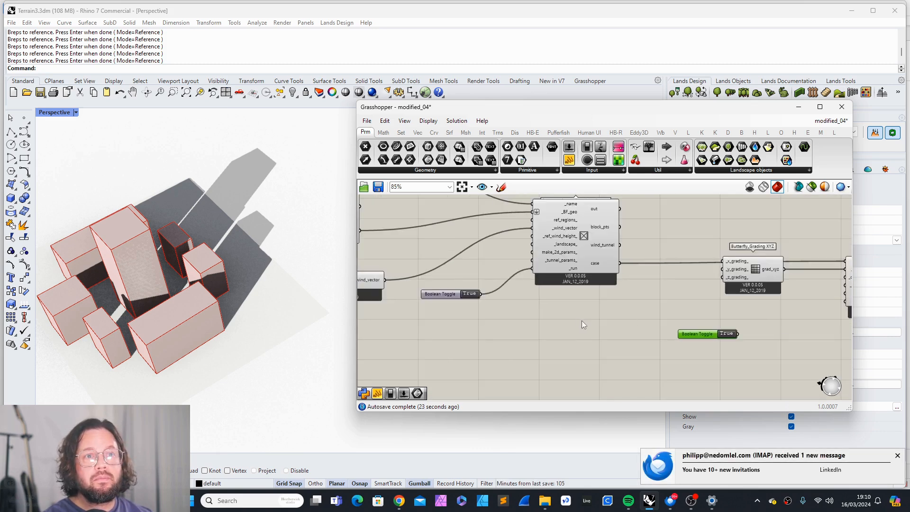
{"action": "scroll", "coordinate": [582, 320], "scroll_direction": "down", "scroll_amount": 1}
{"action": "scroll", "coordinate": [616, 305], "scroll_direction": "down", "scroll_amount": 4}
{"action": "scroll", "coordinate": [683, 308], "scroll_direction": "up", "scroll_amount": 7}
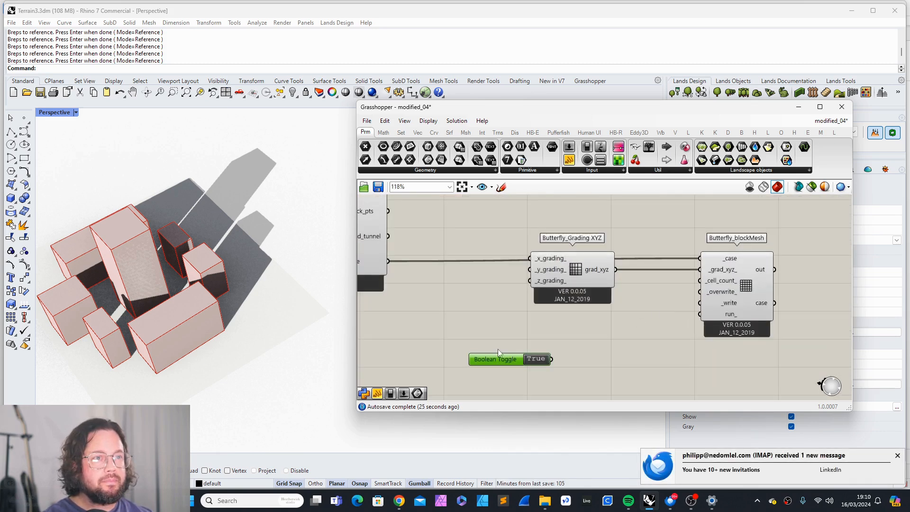
{"action": "left_click_drag", "start_coordinate": [497, 349], "coordinate": [523, 344]}
{"action": "left_click_drag", "start_coordinate": [579, 341], "coordinate": [700, 303]}
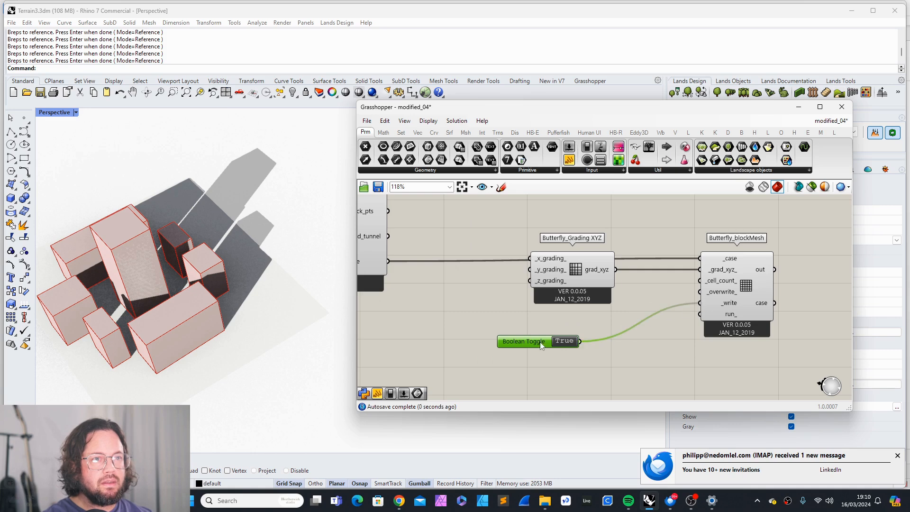
Duplicate the True toggle below Grading XYZ and connect the copy to blockMesh's run_ input.
{"action": "left_click_drag", "start_coordinate": [540, 345], "coordinate": [703, 314]}
{"action": "key", "text": "ctrl+v"}
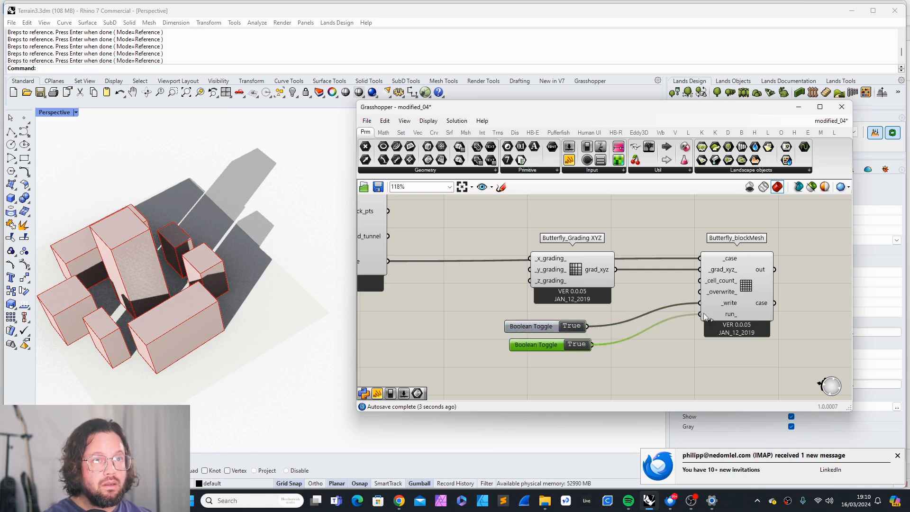
{"action": "left_click", "coordinate": [674, 338]}
{"action": "left_click", "coordinate": [744, 288]}
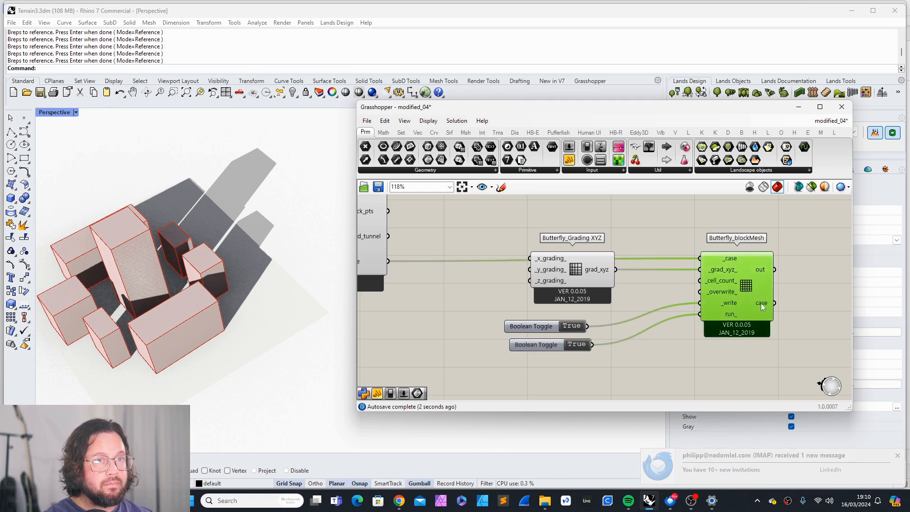
Re-run Create Case from Folder by switching its _run toggle to False and back to True.
{"action": "scroll", "coordinate": [690, 322], "scroll_direction": "down", "scroll_amount": 5}
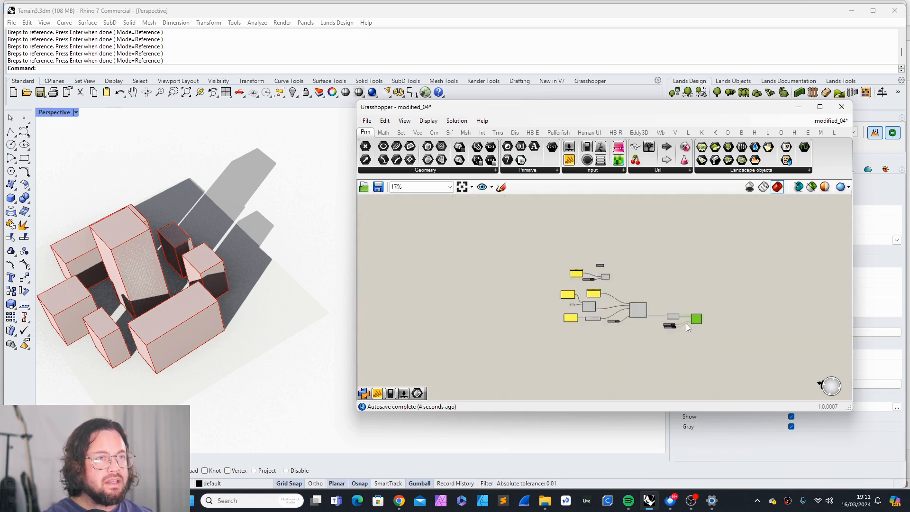
{"action": "scroll", "coordinate": [612, 274], "scroll_direction": "up", "scroll_amount": 7}
{"action": "scroll", "coordinate": [219, 285], "scroll_direction": "down", "scroll_amount": 10}
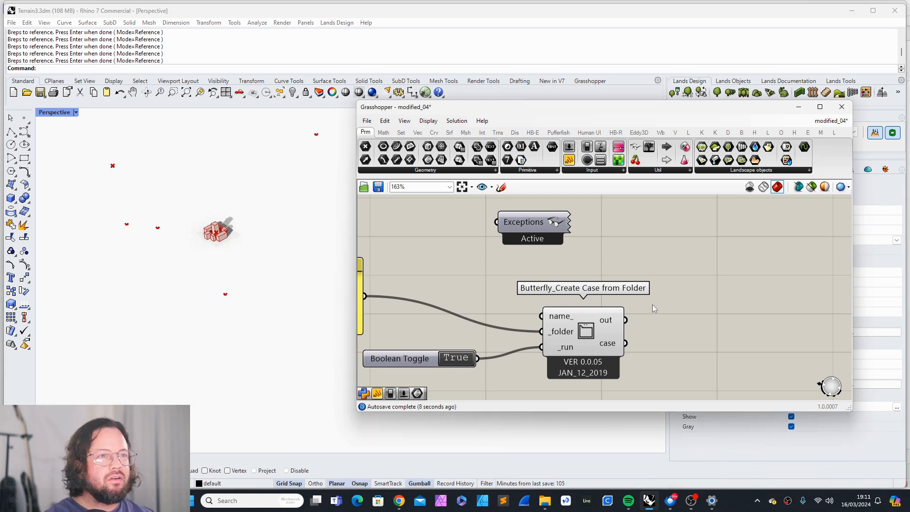
{"action": "scroll", "coordinate": [652, 306], "scroll_direction": "down", "scroll_amount": 3}
{"action": "left_click", "coordinate": [510, 345]}
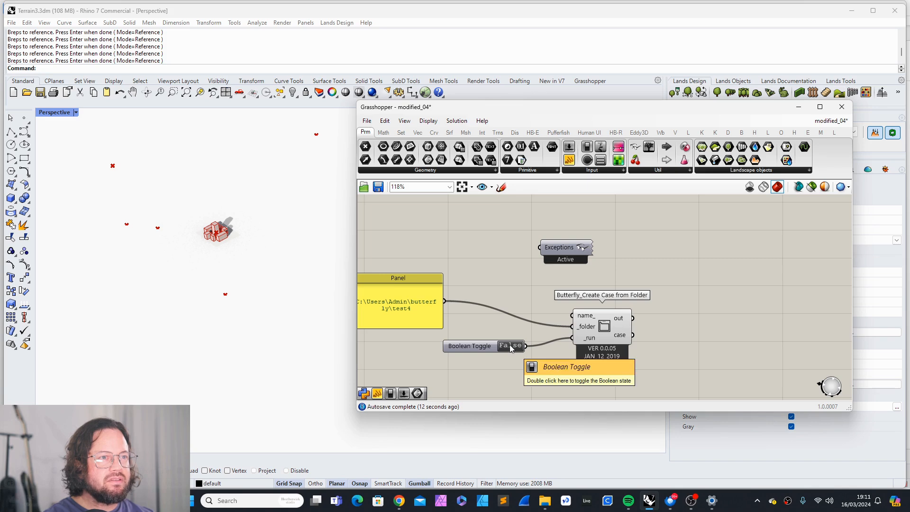
{"action": "scroll", "coordinate": [519, 327], "scroll_direction": "down", "scroll_amount": 2}
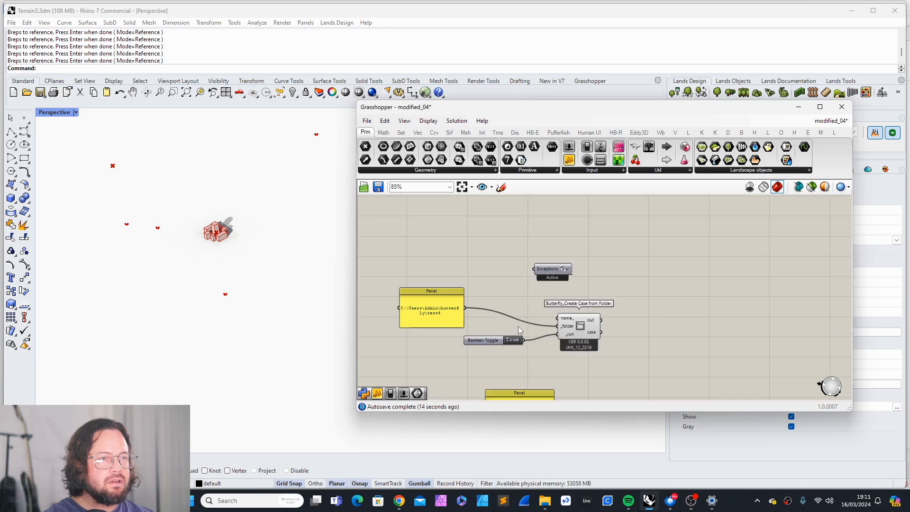
{"action": "scroll", "coordinate": [518, 338], "scroll_direction": "up", "scroll_amount": 5}
{"action": "scroll", "coordinate": [492, 306], "scroll_direction": "down", "scroll_amount": 4}
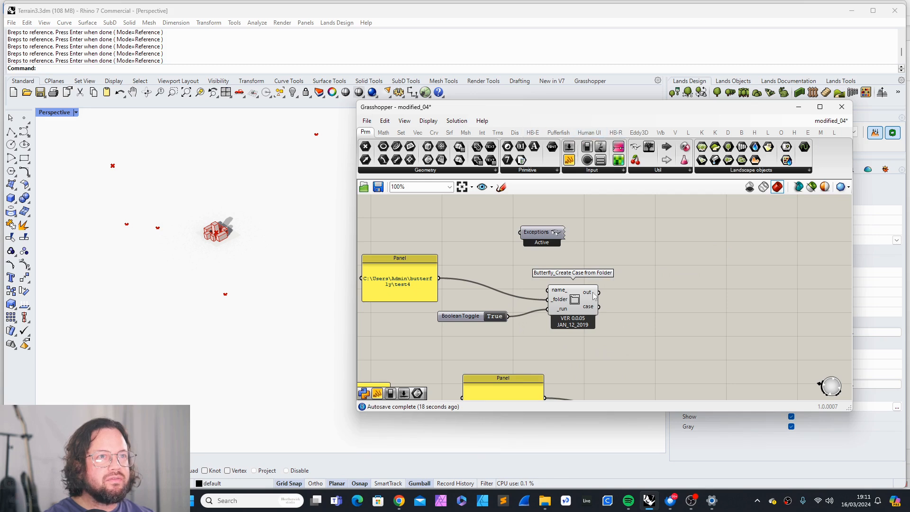
Move the test4 folder path panel closer to the Create Case from Folder component.
{"action": "left_click_drag", "start_coordinate": [428, 282], "coordinate": [457, 273]}
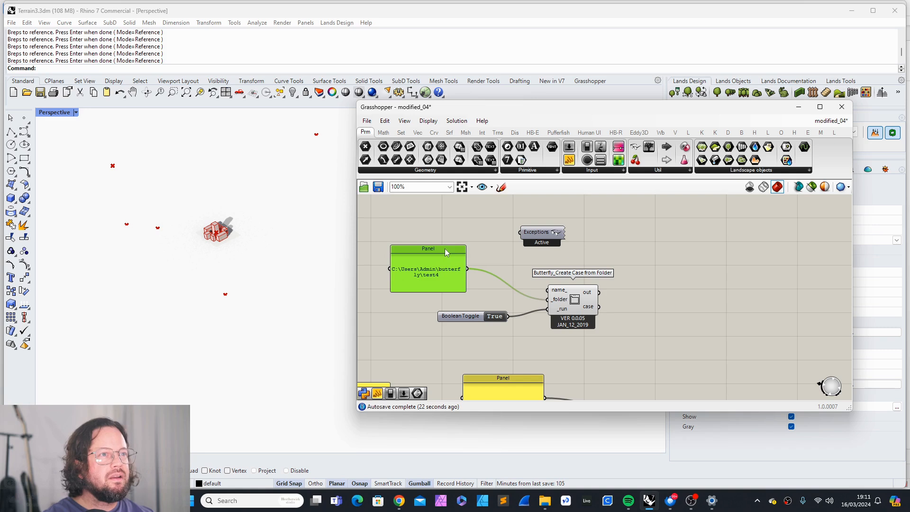
{"action": "left_click_drag", "start_coordinate": [445, 249], "coordinate": [452, 248]}
{"action": "left_click", "coordinate": [582, 302]}
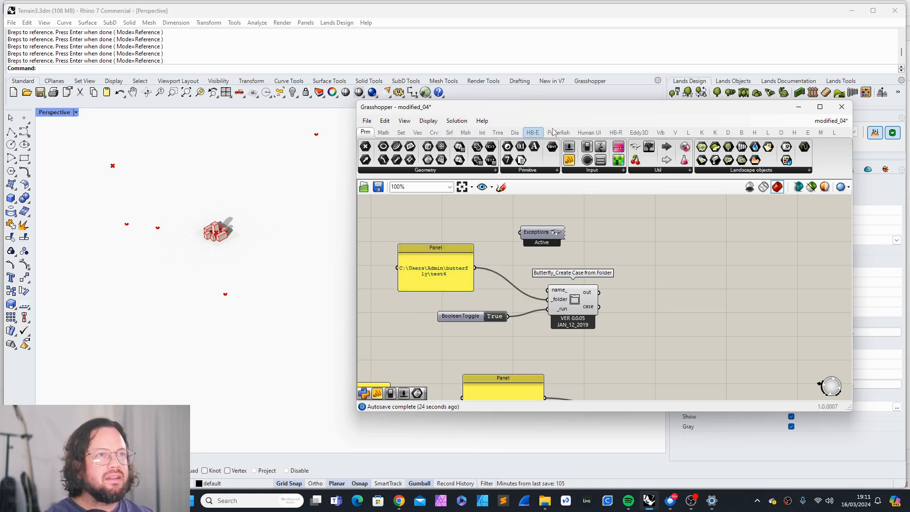
Place a Butterfly Load Mesh component beside Create Case from Folder and connect the case output to its _case input.
{"action": "left_click", "coordinate": [743, 133]}
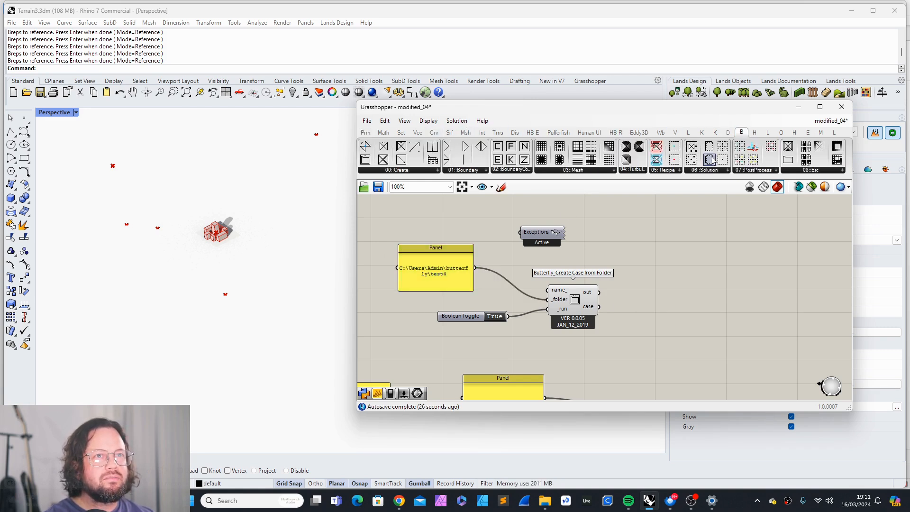
{"action": "left_click", "coordinate": [556, 170]}
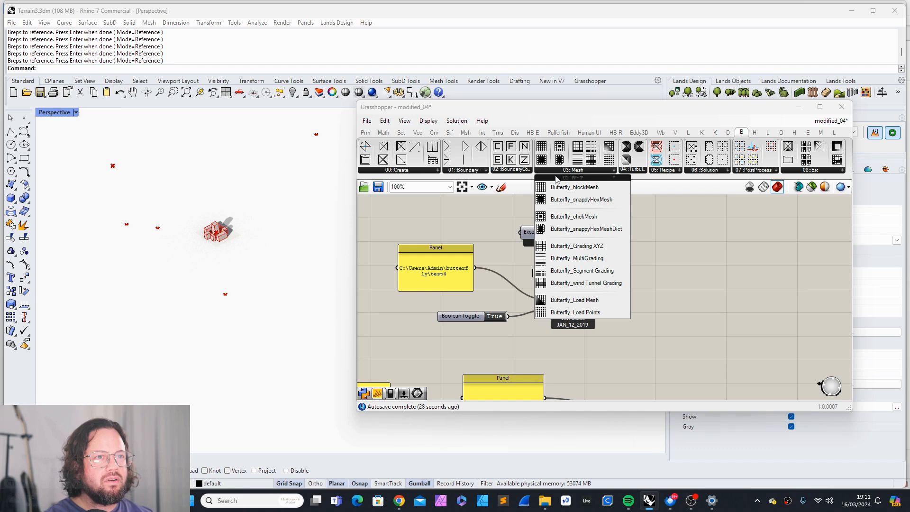
{"action": "left_click_drag", "start_coordinate": [583, 301], "coordinate": [689, 333]}
{"action": "scroll", "coordinate": [689, 333], "scroll_direction": "up", "scroll_amount": 4}
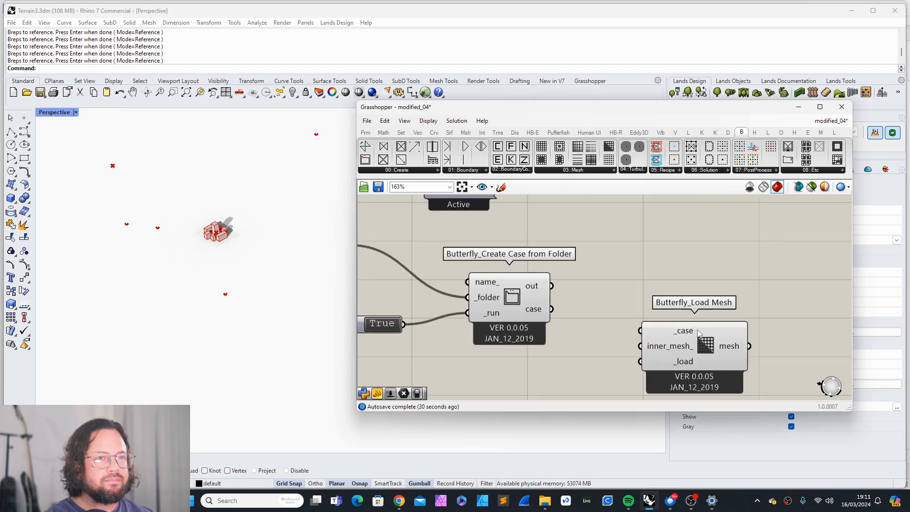
{"action": "left_click", "coordinate": [687, 329]}
{"action": "left_click_drag", "start_coordinate": [552, 309], "coordinate": [678, 294]}
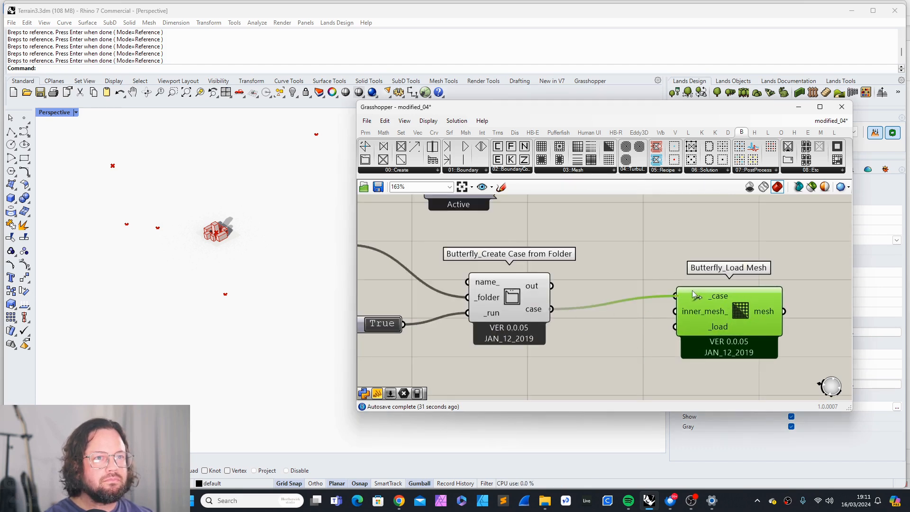
{"action": "double_click", "coordinate": [637, 279]}
{"action": "scroll", "coordinate": [588, 332], "scroll_direction": "down", "scroll_amount": 4}
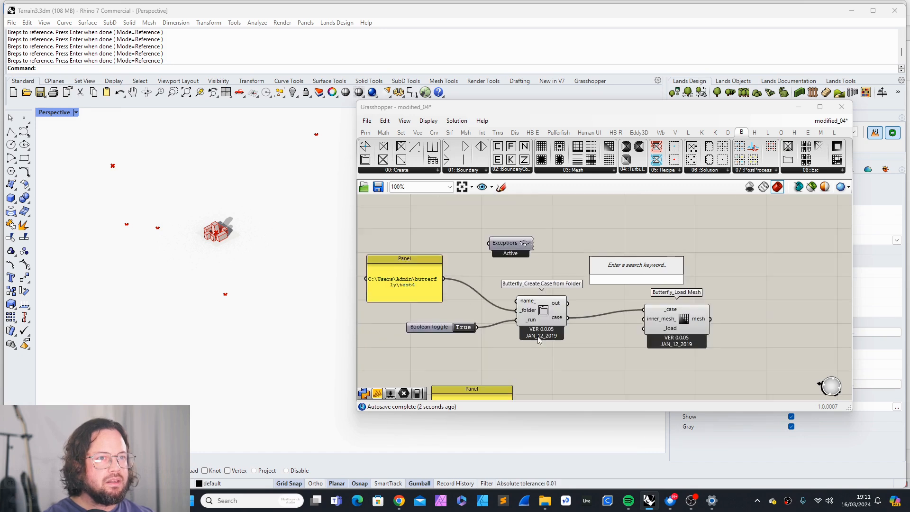
Duplicate the True toggle of Create Case from Folder and connect the copy to Load Mesh's _load input to load the test4 mesh.
{"action": "left_click", "coordinate": [429, 329]}
{"action": "left_click_drag", "start_coordinate": [429, 329], "coordinate": [567, 353], "text": "alt"}
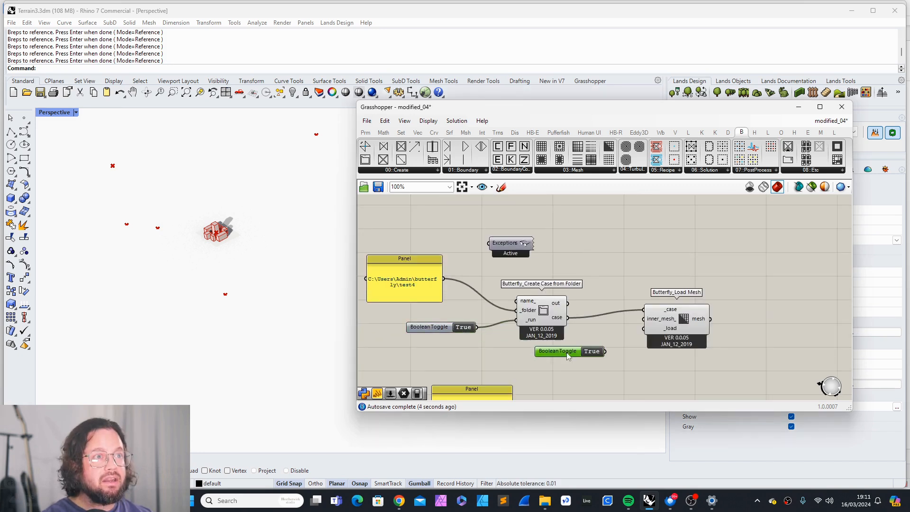
{"action": "left_click_drag", "start_coordinate": [687, 333], "coordinate": [731, 324]}
{"action": "left_click", "coordinate": [604, 355]}
{"action": "left_click_drag", "start_coordinate": [604, 355], "coordinate": [688, 318]}
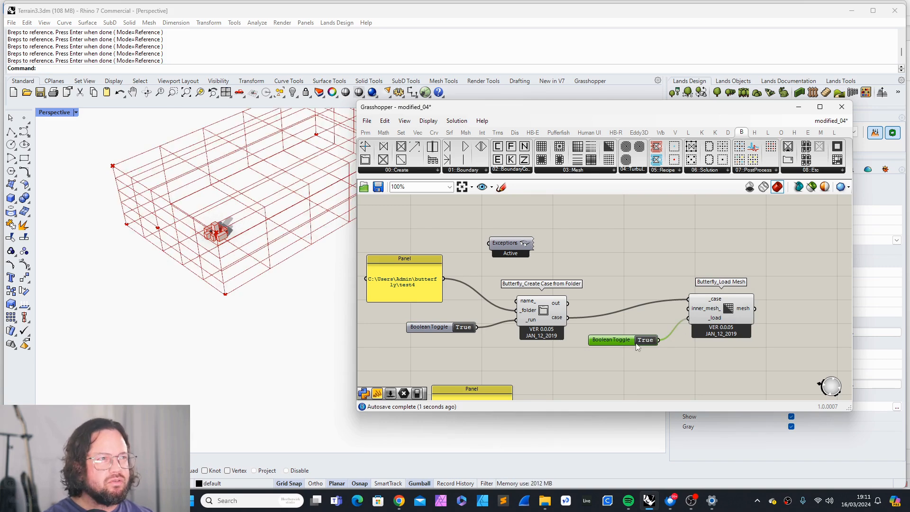
{"action": "right_click_drag", "start_coordinate": [231, 299], "coordinate": [229, 315]}
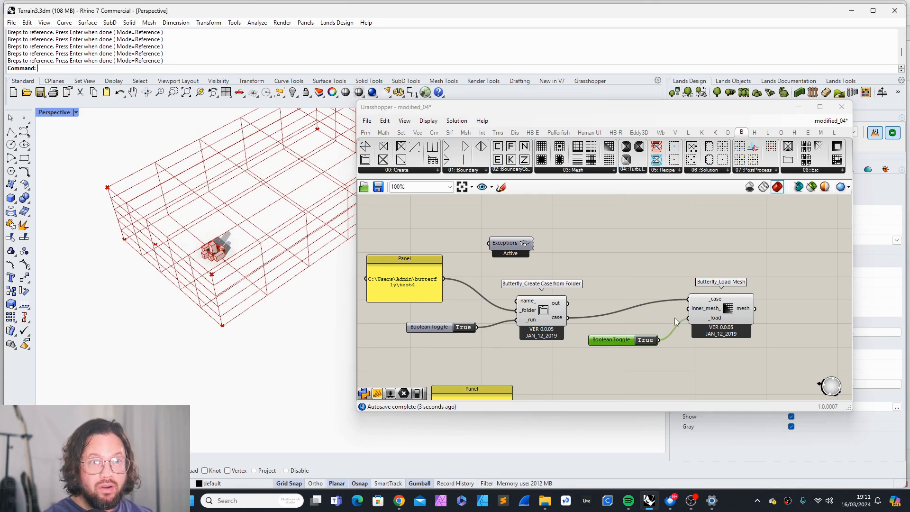
{"action": "right_click_drag", "start_coordinate": [184, 279], "coordinate": [242, 271]}
{"action": "scroll", "coordinate": [239, 269], "scroll_direction": "up", "scroll_amount": 15}
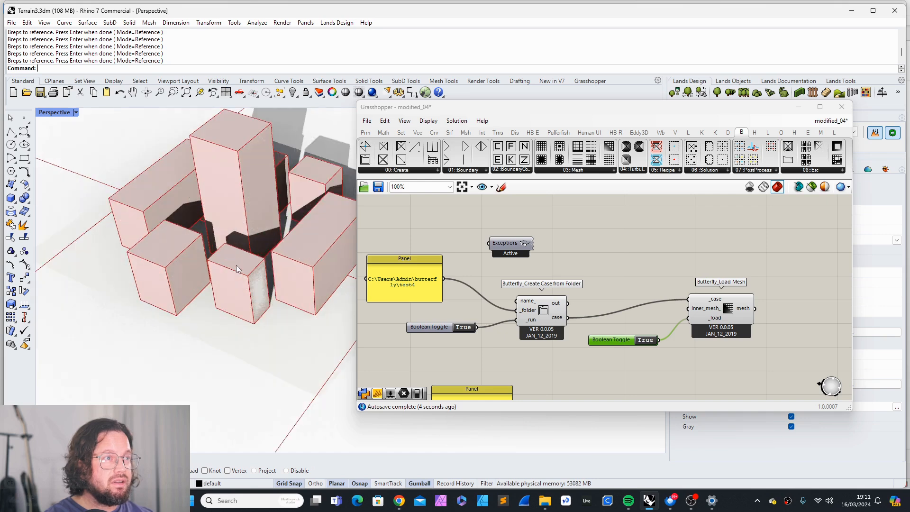
{"action": "scroll", "coordinate": [220, 278], "scroll_direction": "down", "scroll_amount": 10}
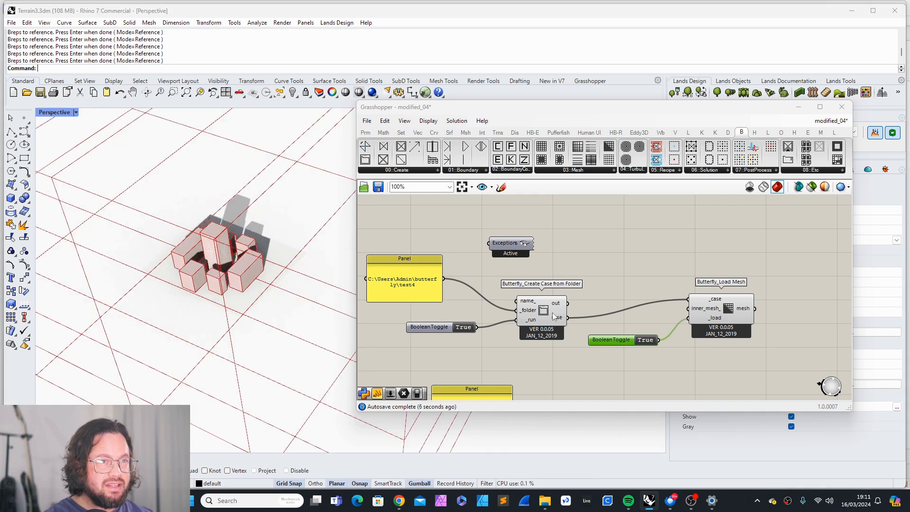
Review the blockMesh chain with its grading and toggles, and the Create Case from Folder chain that loads the mesh.
{"action": "left_click_drag", "start_coordinate": [553, 317], "coordinate": [562, 303]}
{"action": "scroll", "coordinate": [602, 293], "scroll_direction": "down", "scroll_amount": 6}
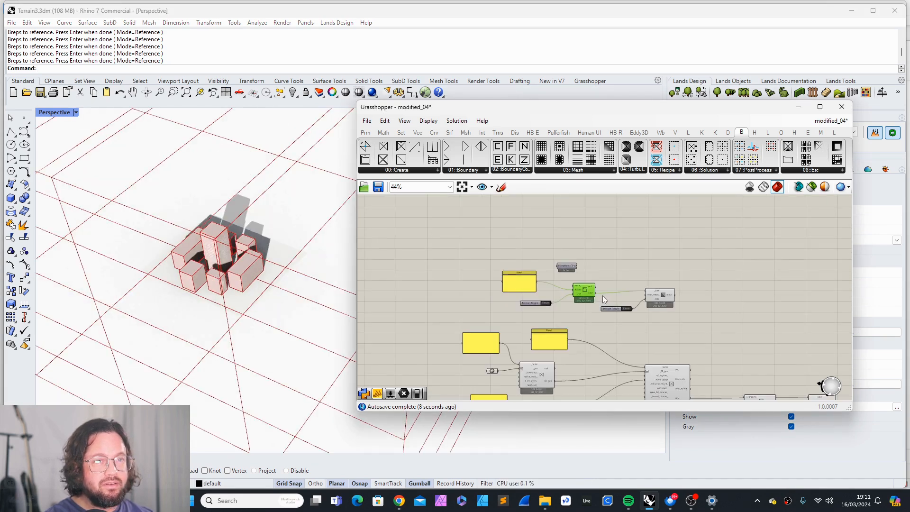
{"action": "scroll", "coordinate": [716, 374], "scroll_direction": "up", "scroll_amount": 2}
{"action": "right_click_drag", "start_coordinate": [776, 396], "coordinate": [688, 343]}
{"action": "scroll", "coordinate": [714, 371], "scroll_direction": "up", "scroll_amount": 2}
{"action": "scroll", "coordinate": [630, 301], "scroll_direction": "down", "scroll_amount": 2}
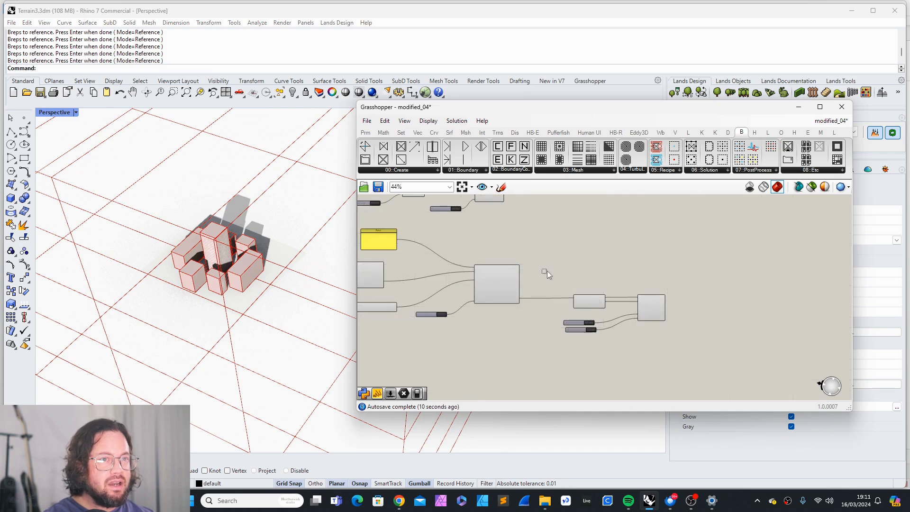
{"action": "left_click_drag", "start_coordinate": [547, 271], "coordinate": [706, 366]}
{"action": "scroll", "coordinate": [657, 313], "scroll_direction": "up", "scroll_amount": 5}
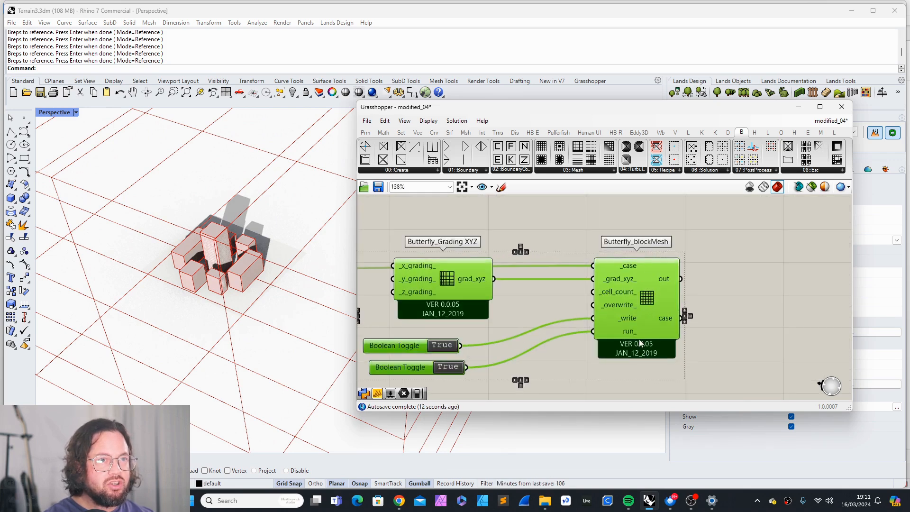
{"action": "scroll", "coordinate": [626, 331], "scroll_direction": "down", "scroll_amount": 5}
{"action": "scroll", "coordinate": [541, 285], "scroll_direction": "up", "scroll_amount": 5}
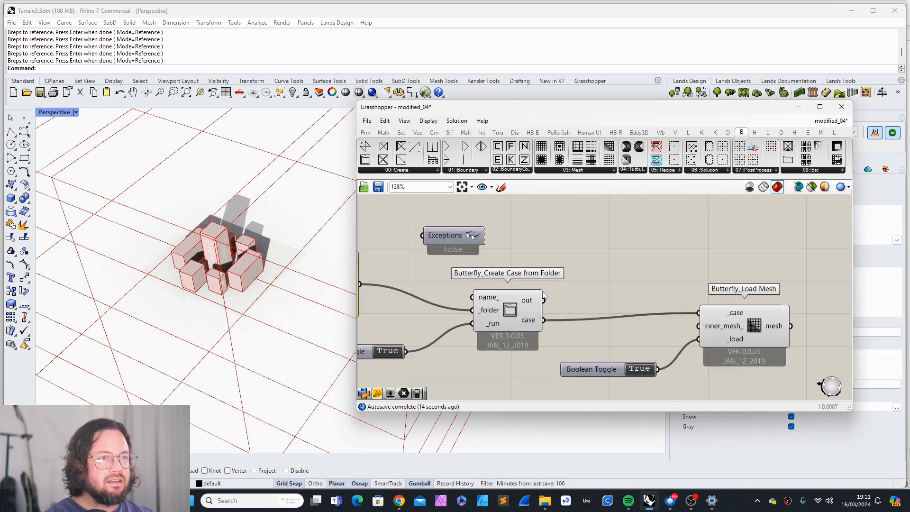
{"action": "scroll", "coordinate": [544, 296], "scroll_direction": "down", "scroll_amount": 4}
{"action": "scroll", "coordinate": [439, 290], "scroll_direction": "up", "scroll_amount": 3}
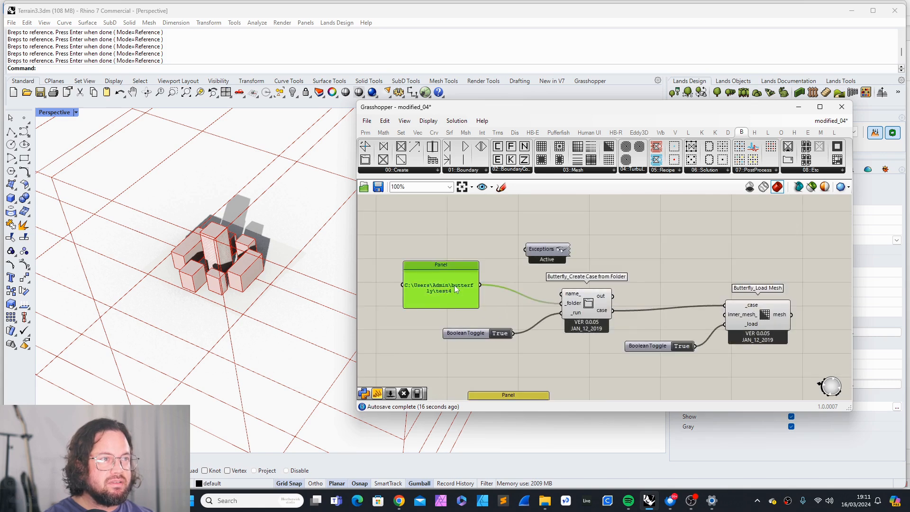
Place a Butterfly snappyHexMesh component on the canvas and position it clear of the blockMesh component.
{"action": "scroll", "coordinate": [503, 298], "scroll_direction": "down", "scroll_amount": 5}
{"action": "scroll", "coordinate": [601, 322], "scroll_direction": "up", "scroll_amount": 5}
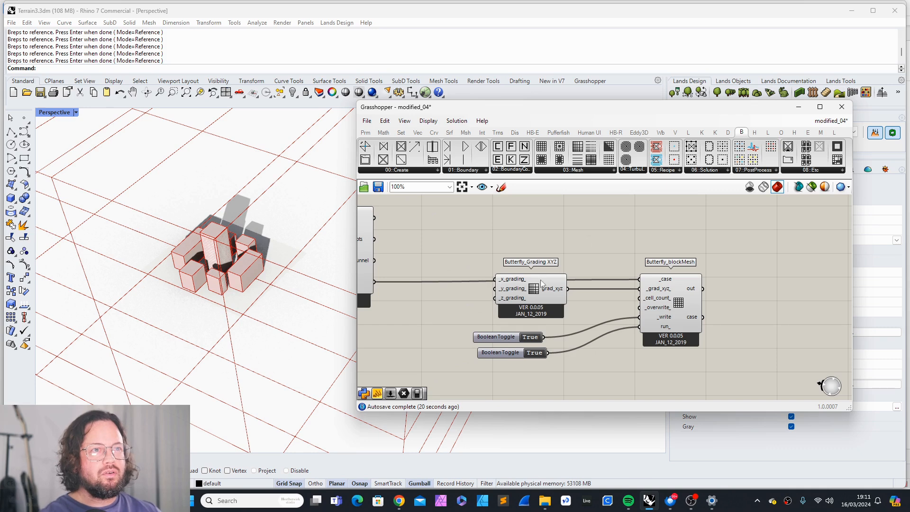
{"action": "mouse_move", "coordinate": [541, 282]}
{"action": "left_mouse_down"}
{"action": "mouse_move", "coordinate": [547, 295]}
{"action": "mouse_move", "coordinate": [542, 283]}
{"action": "left_mouse_up"}
{"action": "left_click", "coordinate": [575, 198]}
{"action": "left_click", "coordinate": [578, 172]}
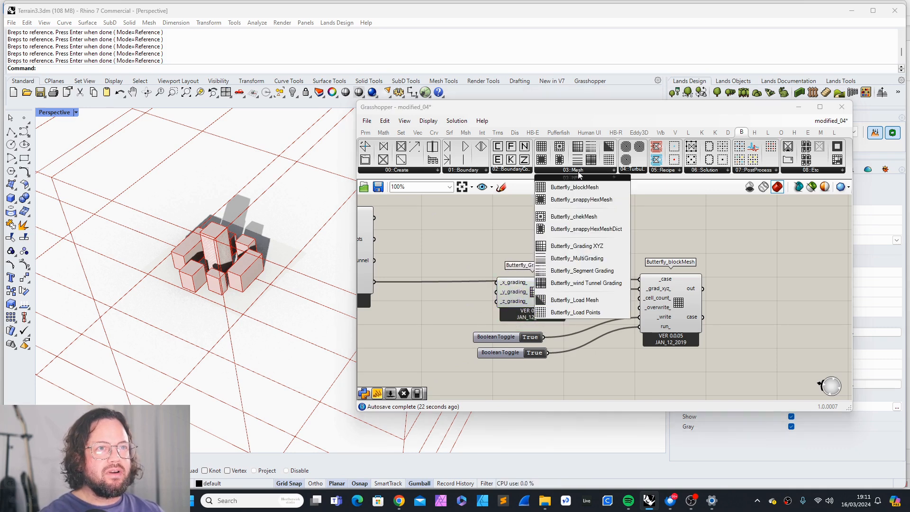
{"action": "left_click_drag", "start_coordinate": [581, 199], "coordinate": [744, 275]}
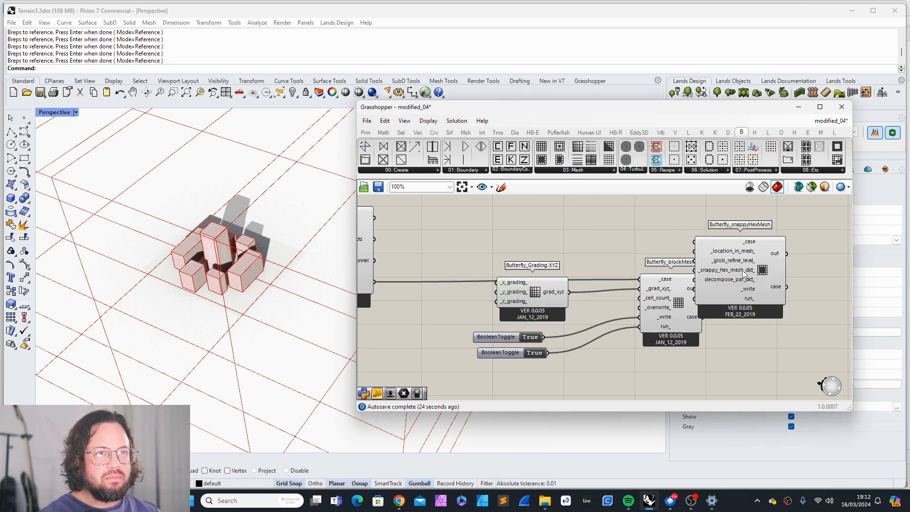
{"action": "scroll", "coordinate": [684, 279], "scroll_direction": "down", "scroll_amount": 3}
{"action": "scroll", "coordinate": [684, 279], "scroll_direction": "up", "scroll_amount": 2}
{"action": "left_click", "coordinate": [769, 291]}
{"action": "scroll", "coordinate": [769, 289], "scroll_direction": "up", "scroll_amount": 4}
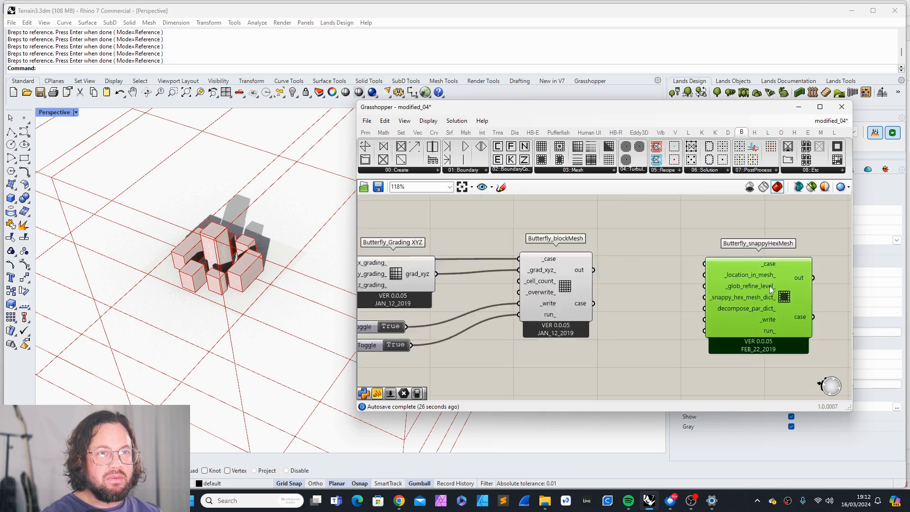
Connect the case output of blockMesh to the _case input of snappyHexMesh.
{"action": "left_click_drag", "start_coordinate": [526, 309], "coordinate": [588, 295]}
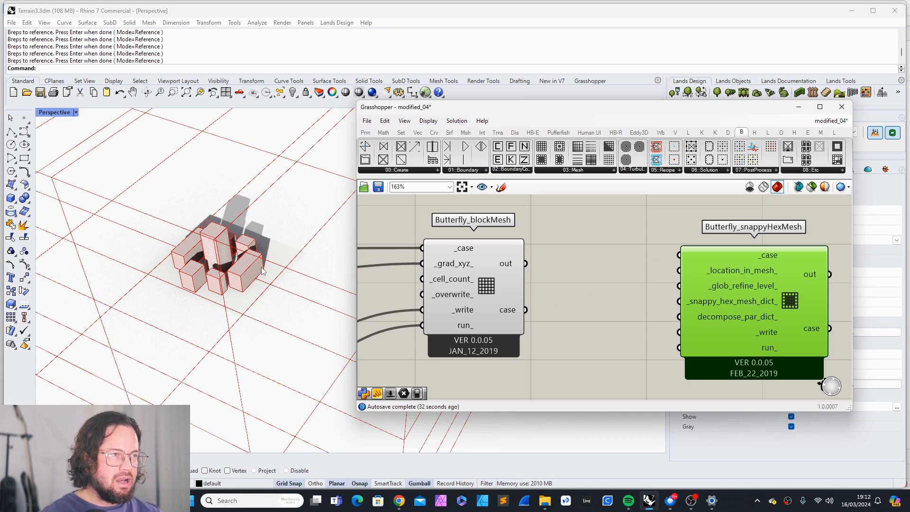
{"action": "left_click", "coordinate": [545, 320]}
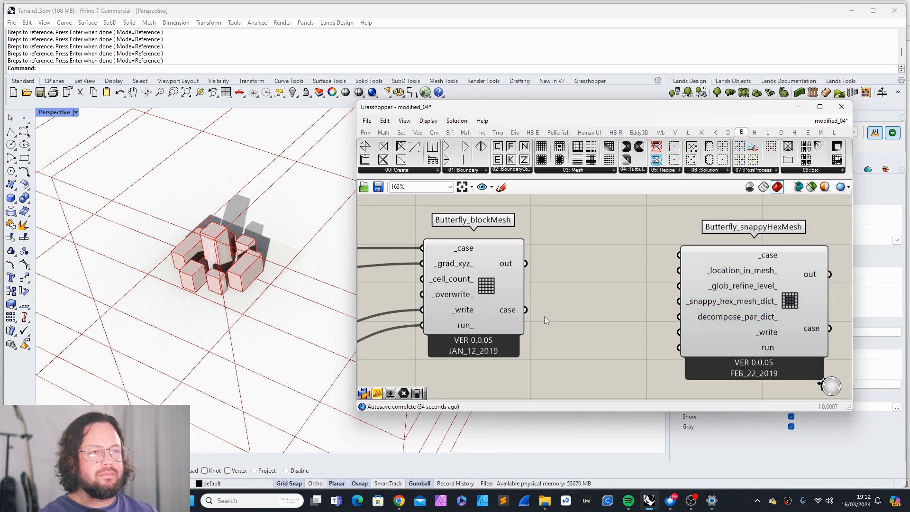
{"action": "left_click_drag", "start_coordinate": [526, 309], "coordinate": [675, 341]}
{"action": "scroll", "coordinate": [590, 257], "scroll_direction": "down", "scroll_amount": 3}
{"action": "scroll", "coordinate": [624, 289], "scroll_direction": "up", "scroll_amount": 2}
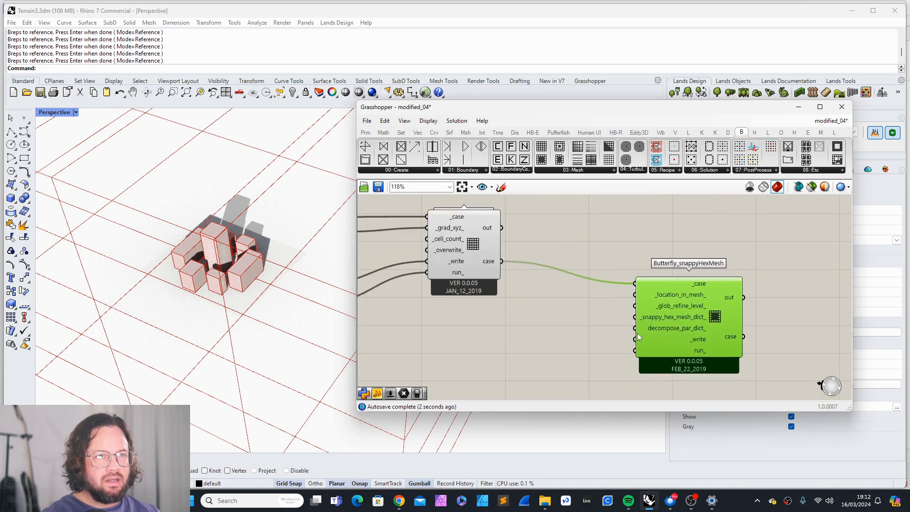
{"action": "left_click", "coordinate": [618, 332]}
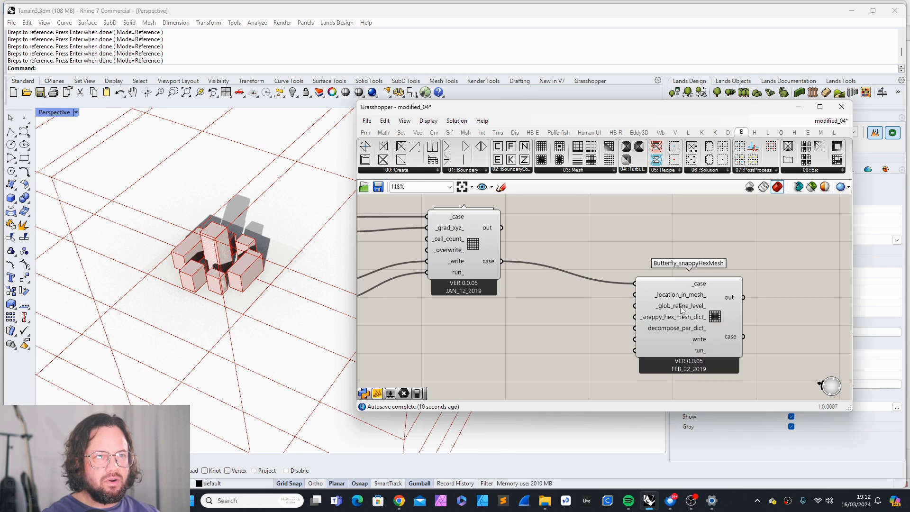
Add a panel containing "2, 1" and connect it to the _glob_refine_level_ input of snappyHexMesh.
{"action": "left_click", "coordinate": [365, 132]}
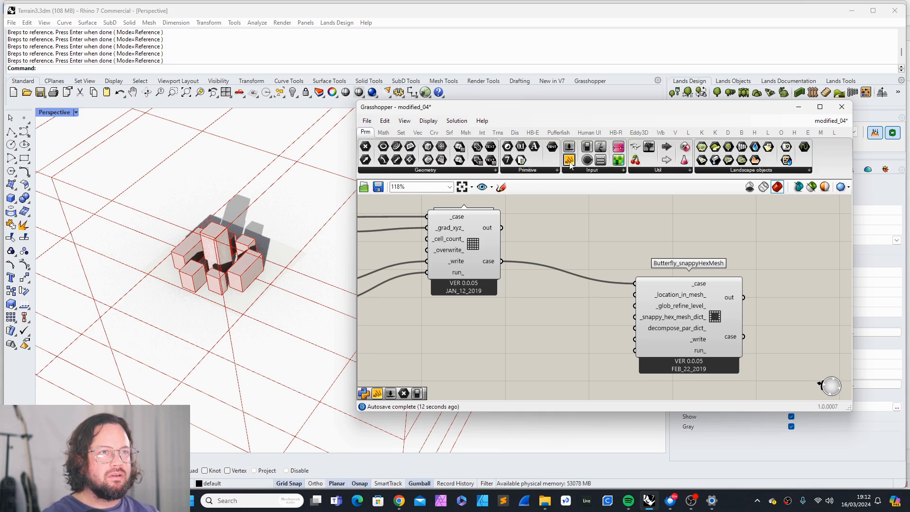
{"action": "left_click_drag", "start_coordinate": [569, 160], "coordinate": [571, 318]}
{"action": "double_click", "coordinate": [570, 317]}
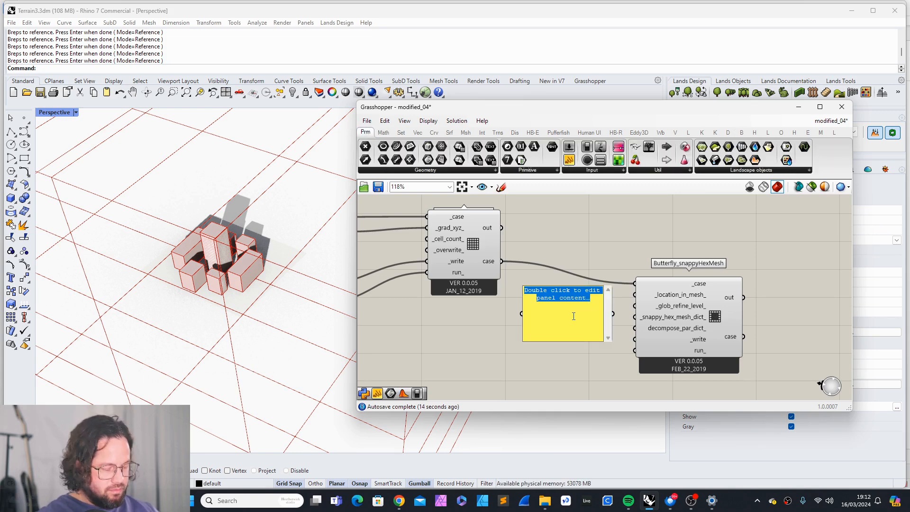
{"action": "type", "text": "2"}
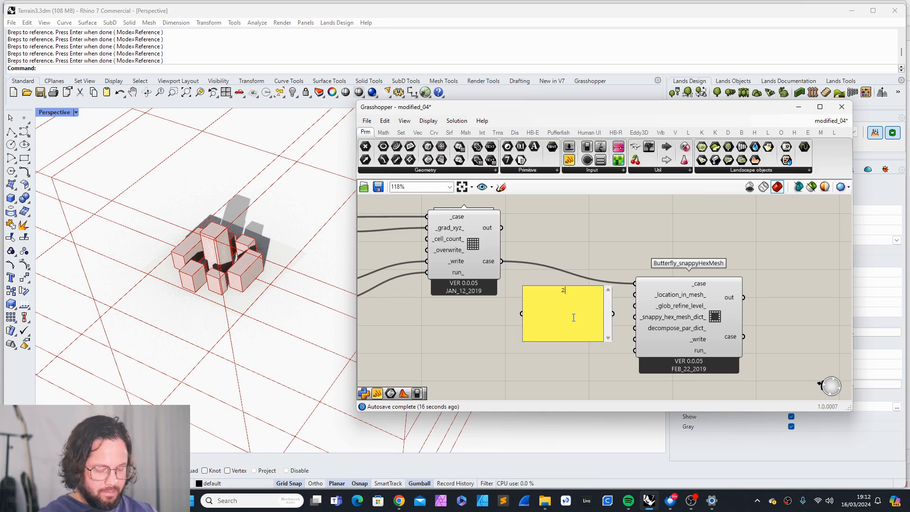
{"action": "type", "text": ", 1"}
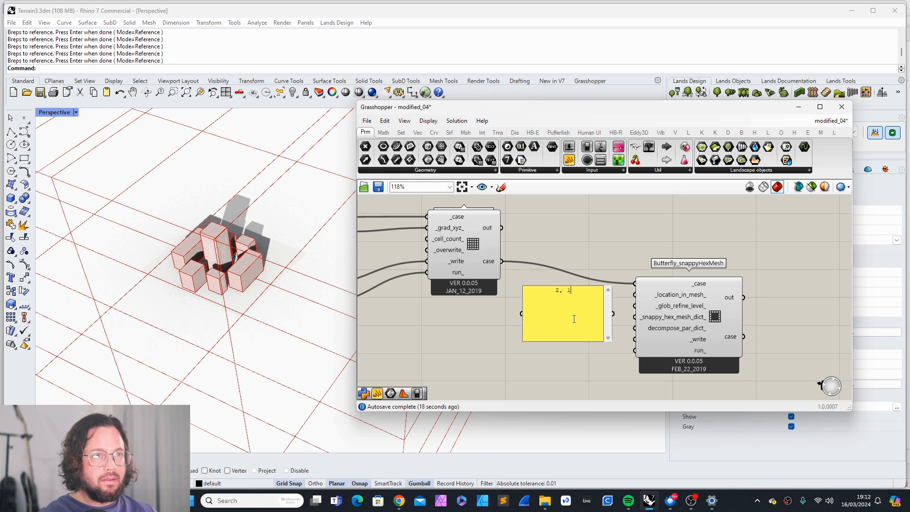
{"action": "left_click", "coordinate": [581, 256]}
{"action": "left_click_drag", "start_coordinate": [613, 313], "coordinate": [650, 306]}
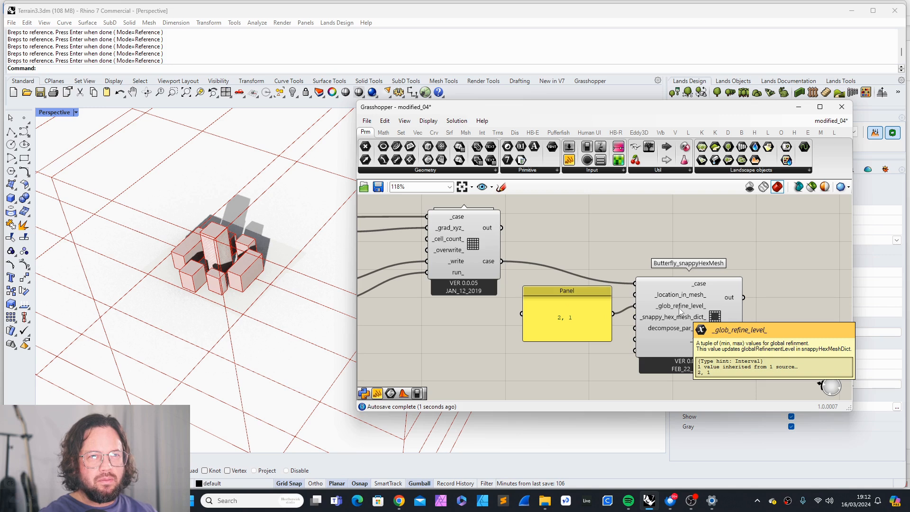
Change the global refinement level panel to "1, 2".
{"action": "double_click", "coordinate": [554, 325]}
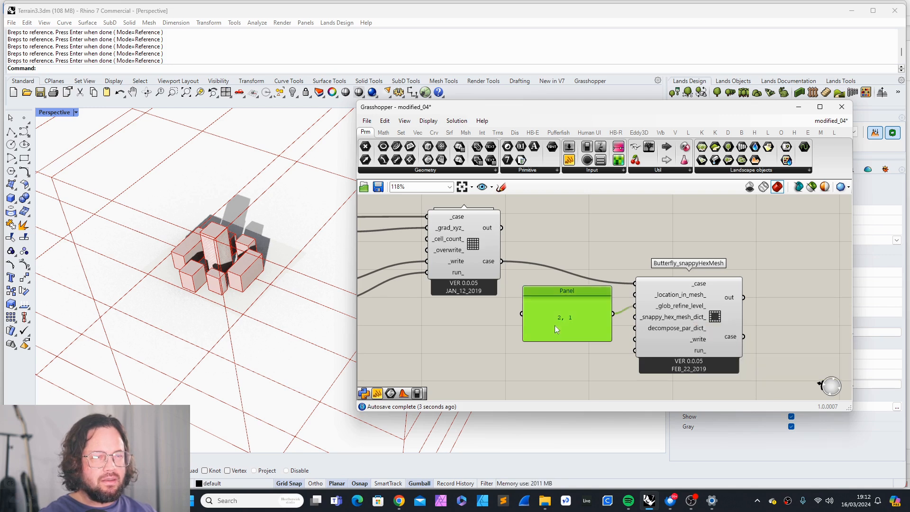
{"action": "type", "text": "1"}
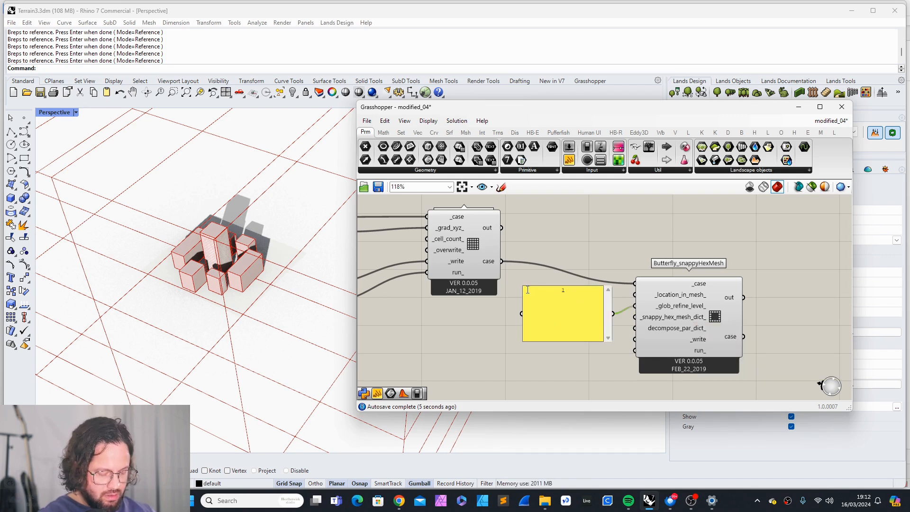
{"action": "type", "text": ", 2"}
{"action": "left_click", "coordinate": [573, 282]}
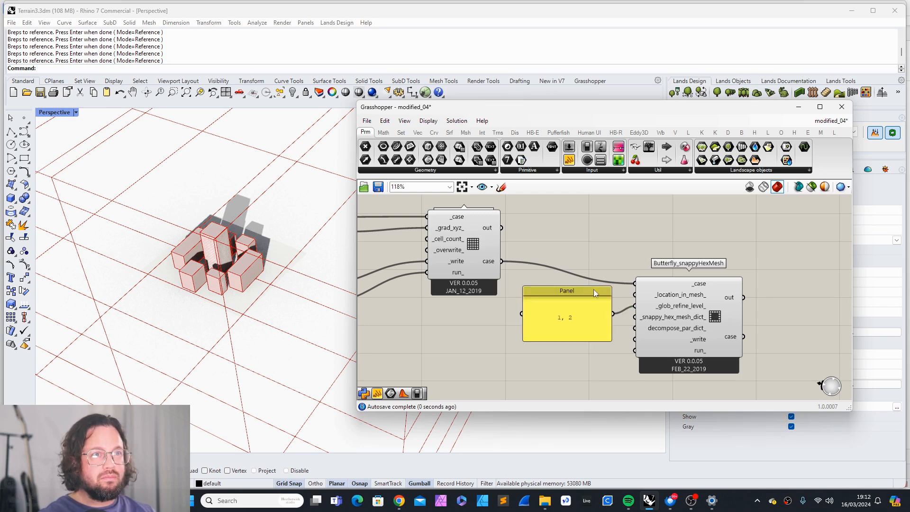
Space the snappyHexMesh component farther away from its refinement level panel.
{"action": "left_click", "coordinate": [581, 320]}
{"action": "left_click_drag", "start_coordinate": [673, 321], "coordinate": [703, 323]}
{"action": "scroll", "coordinate": [624, 319], "scroll_direction": "down", "scroll_amount": 2}
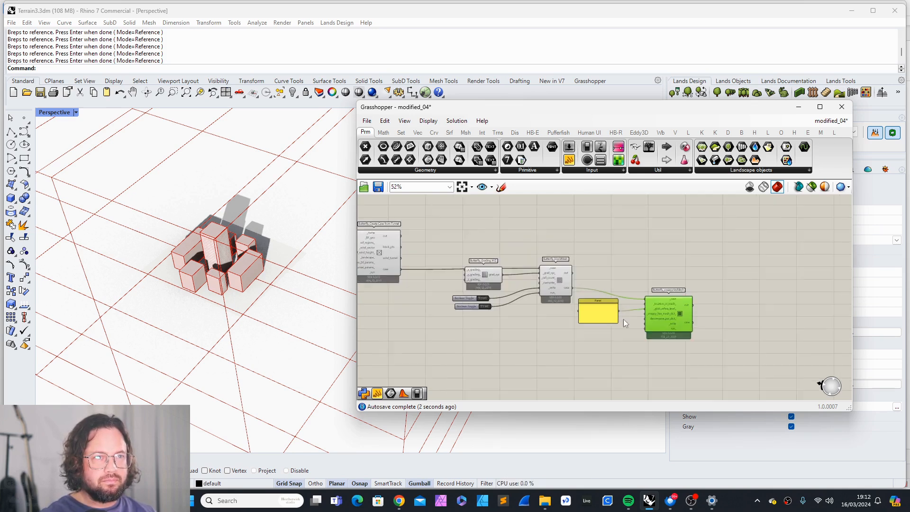
{"action": "scroll", "coordinate": [616, 298], "scroll_direction": "up", "scroll_amount": 3}
{"action": "left_click", "coordinate": [572, 280]}
{"action": "double_click", "coordinate": [573, 282]}
{"action": "left_click", "coordinate": [643, 293]}
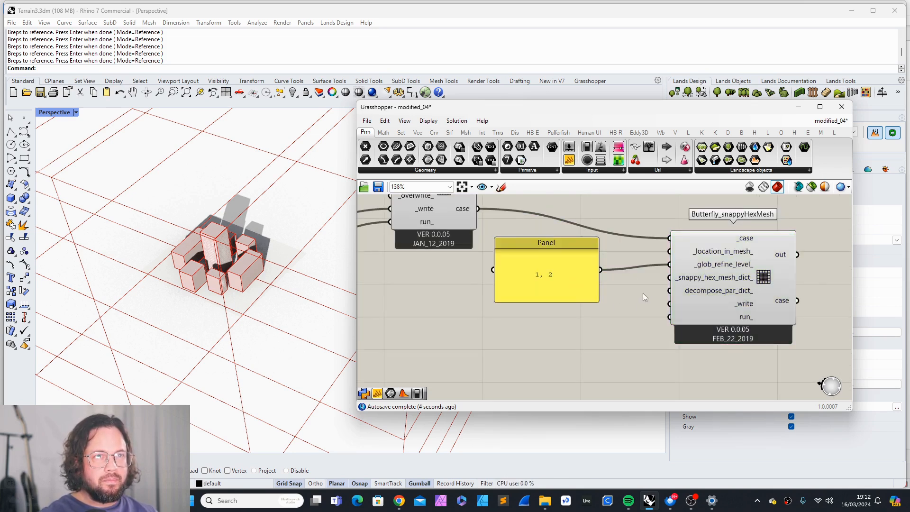
Duplicate the two True toggles of blockMesh and place the copies below the refinement level panel.
{"action": "scroll", "coordinate": [591, 274], "scroll_direction": "down", "scroll_amount": 3}
{"action": "scroll", "coordinate": [423, 282], "scroll_direction": "up", "scroll_amount": 3}
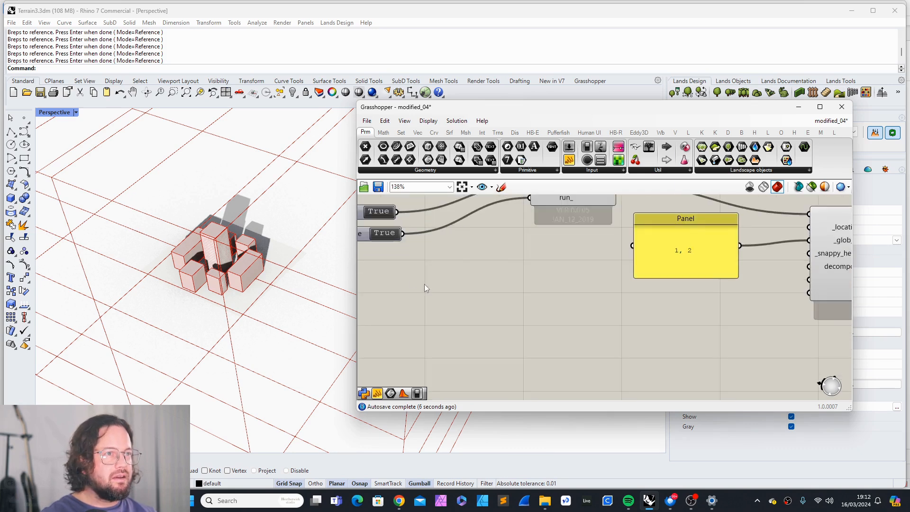
{"action": "left_click_drag", "start_coordinate": [408, 277], "coordinate": [364, 210]}
{"action": "scroll", "coordinate": [432, 249], "scroll_direction": "down", "scroll_amount": 5}
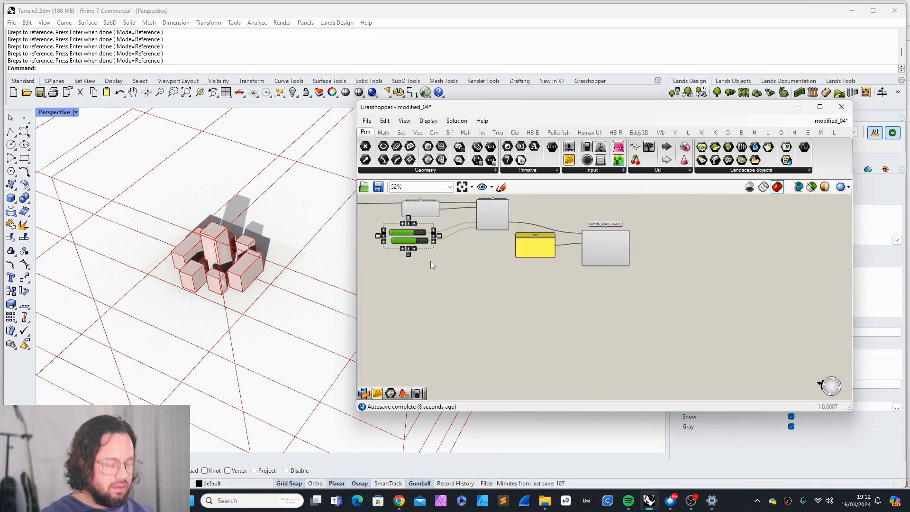
{"action": "left_click_drag", "start_coordinate": [420, 242], "coordinate": [523, 306]}
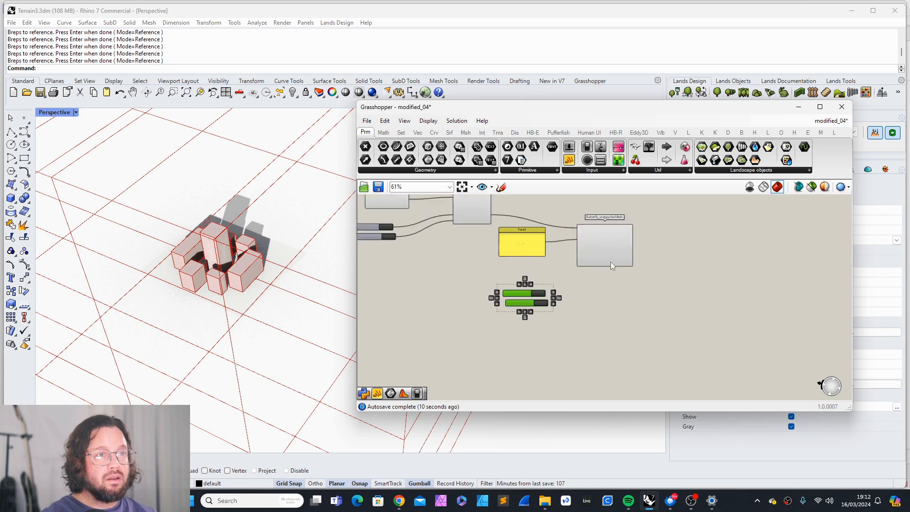
Connect the copied True toggles to the _write and run_ inputs of snappyHexMesh and stack them under the panel.
{"action": "scroll", "coordinate": [524, 308], "scroll_direction": "up", "scroll_amount": 3}
{"action": "left_click", "coordinate": [516, 306]}
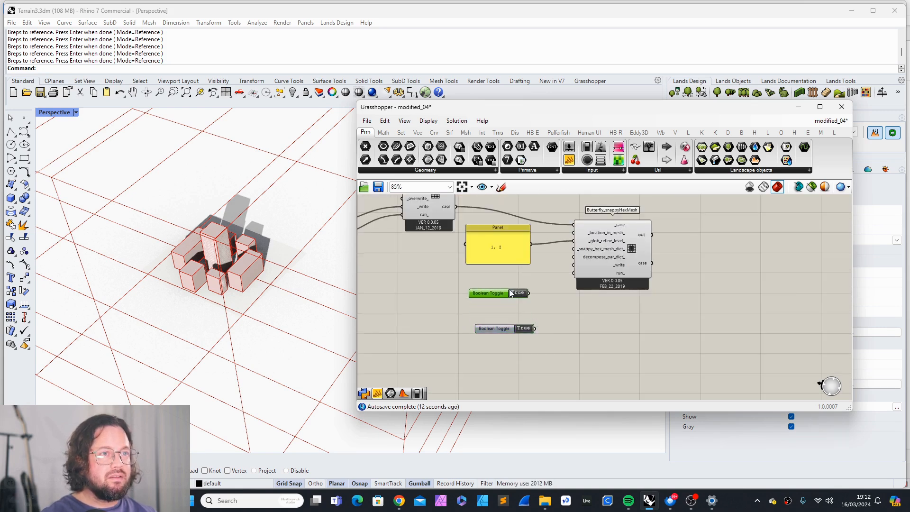
{"action": "scroll", "coordinate": [511, 294], "scroll_direction": "up", "scroll_amount": 3}
{"action": "left_click_drag", "start_coordinate": [526, 304], "coordinate": [590, 258]}
{"action": "left_click_drag", "start_coordinate": [477, 307], "coordinate": [472, 278]}
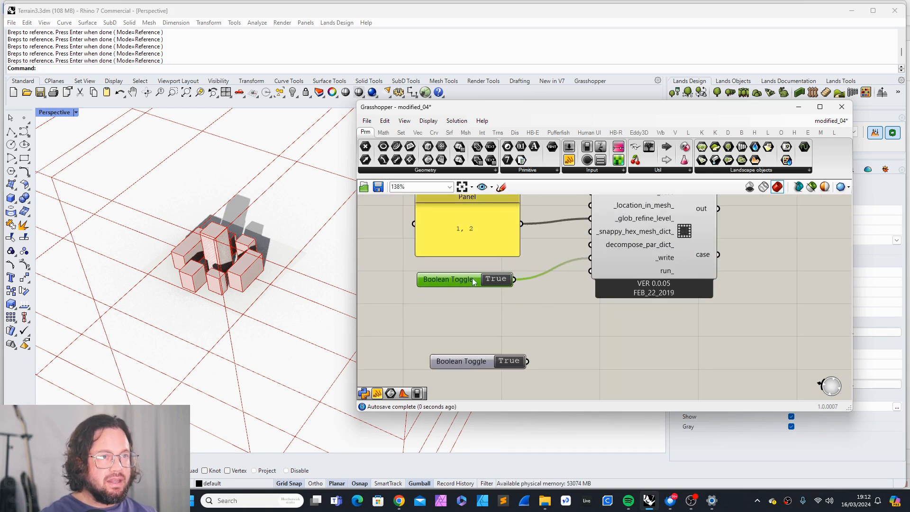
{"action": "left_click_drag", "start_coordinate": [477, 358], "coordinate": [462, 297]}
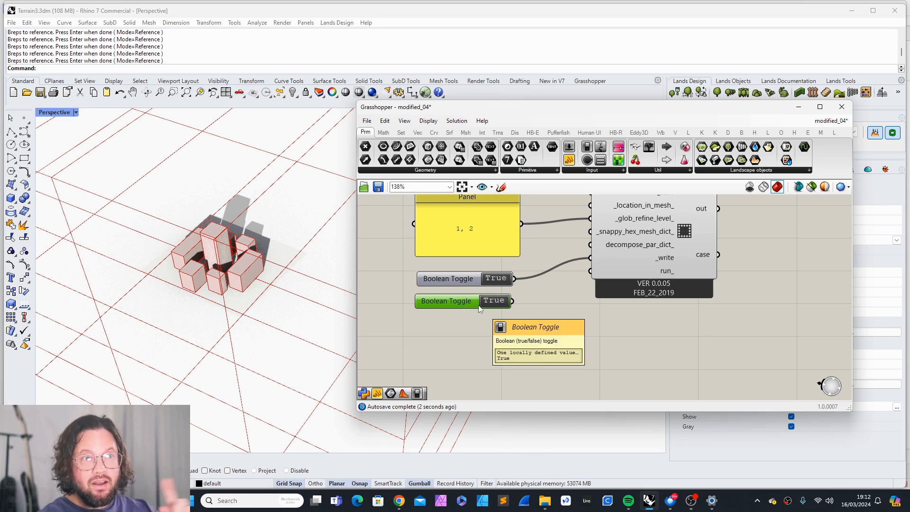
{"action": "left_click_drag", "start_coordinate": [513, 302], "coordinate": [589, 274]}
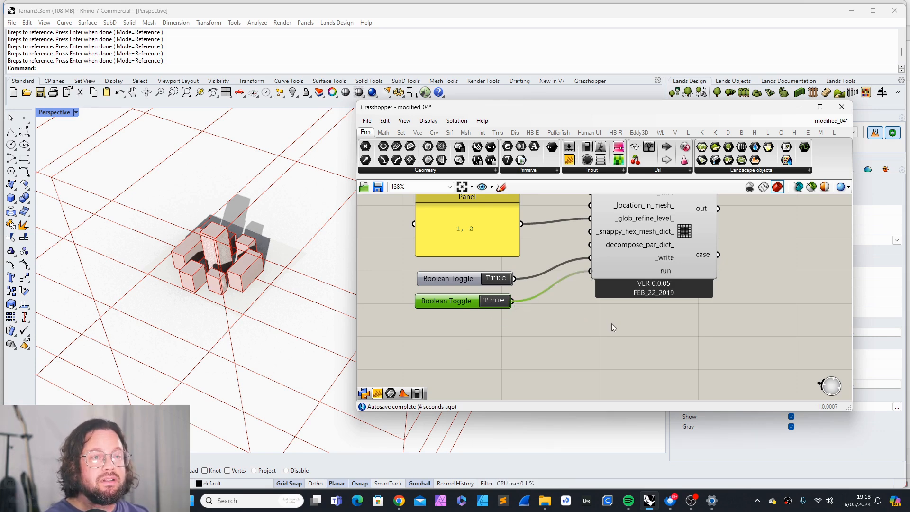
Check the case output of snappyHexMesh and reload the test4 folder case by switching its run toggle to False and back to True.
{"action": "scroll", "coordinate": [611, 323], "scroll_direction": "down", "scroll_amount": 3}
{"action": "left_click", "coordinate": [633, 271]}
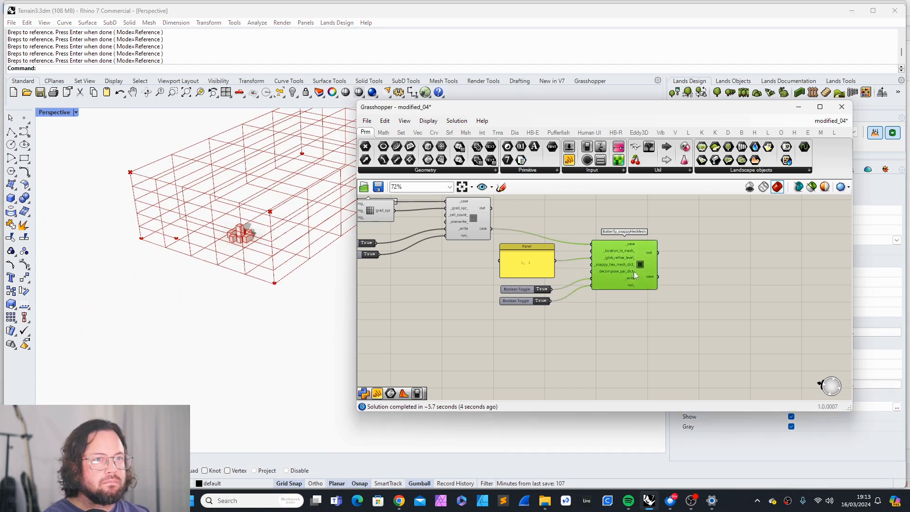
{"action": "scroll", "coordinate": [633, 271], "scroll_direction": "up", "scroll_amount": 3}
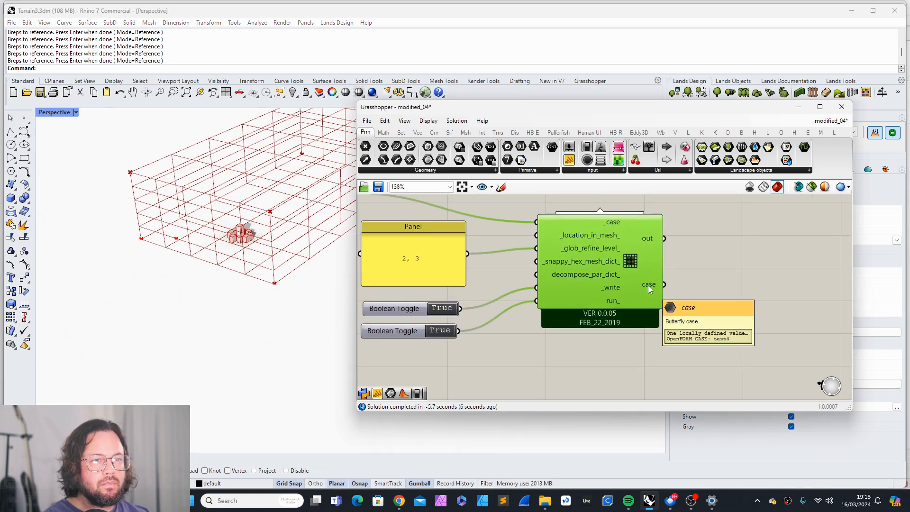
{"action": "scroll", "coordinate": [701, 341], "scroll_direction": "down", "scroll_amount": 5}
{"action": "scroll", "coordinate": [504, 251], "scroll_direction": "up", "scroll_amount": 3}
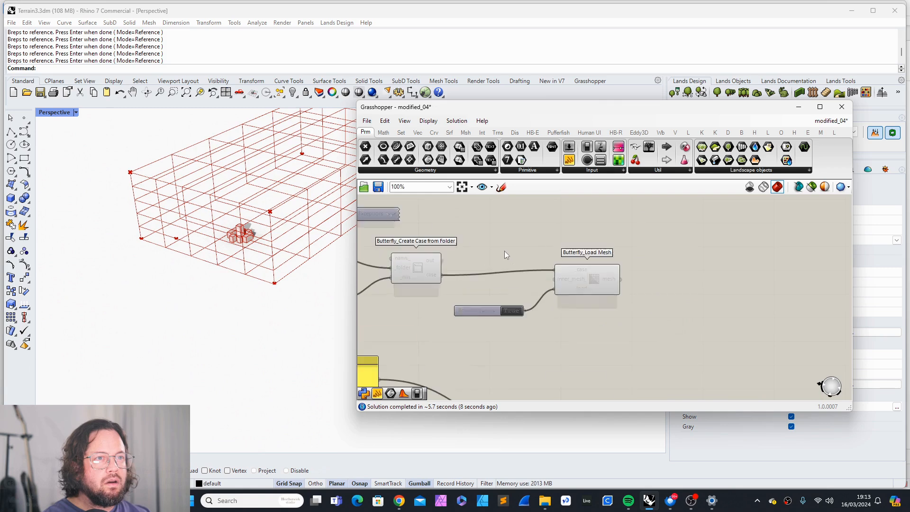
{"action": "scroll", "coordinate": [504, 251], "scroll_direction": "down", "scroll_amount": 3}
{"action": "scroll", "coordinate": [451, 291], "scroll_direction": "up", "scroll_amount": 5}
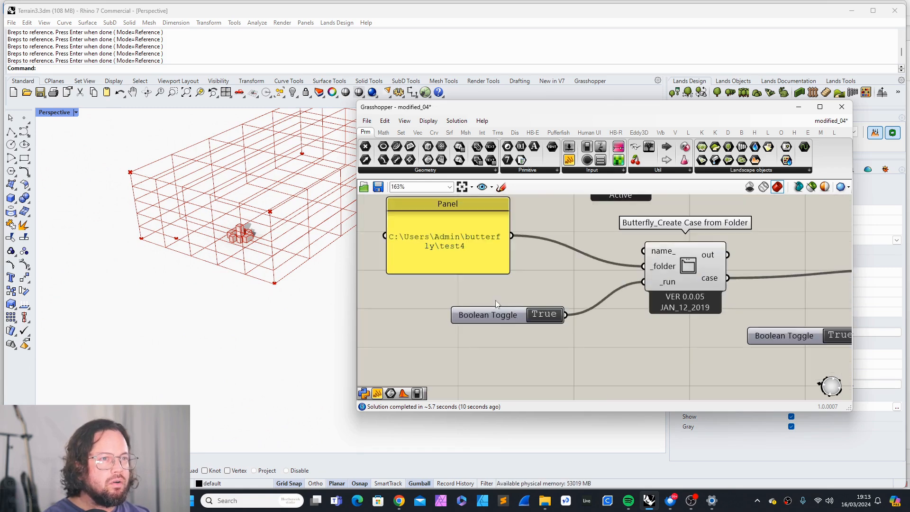
{"action": "double_click", "coordinate": [543, 321]}
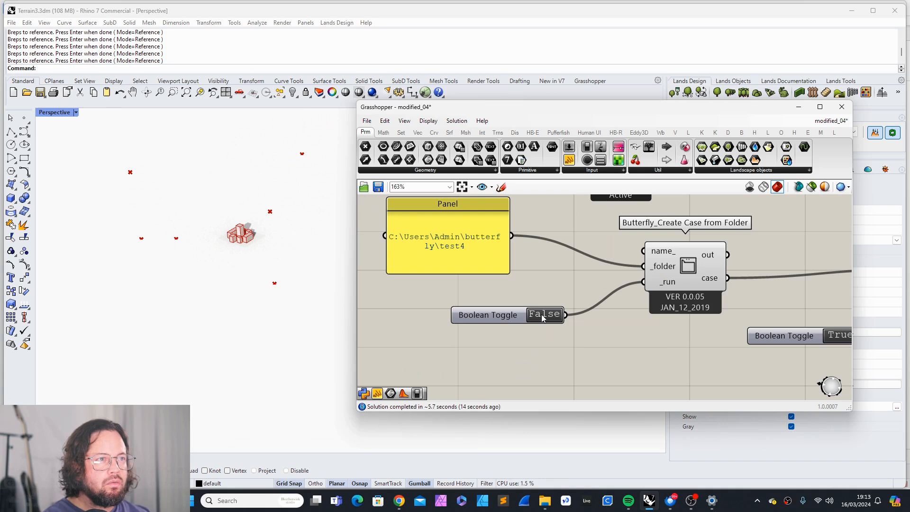
{"action": "double_click", "coordinate": [543, 315]}
Inspect the reloaded mesh around the buildings and hide the Rhino building geometry to expose it.
{"action": "scroll", "coordinate": [245, 260], "scroll_direction": "up", "scroll_amount": 5}
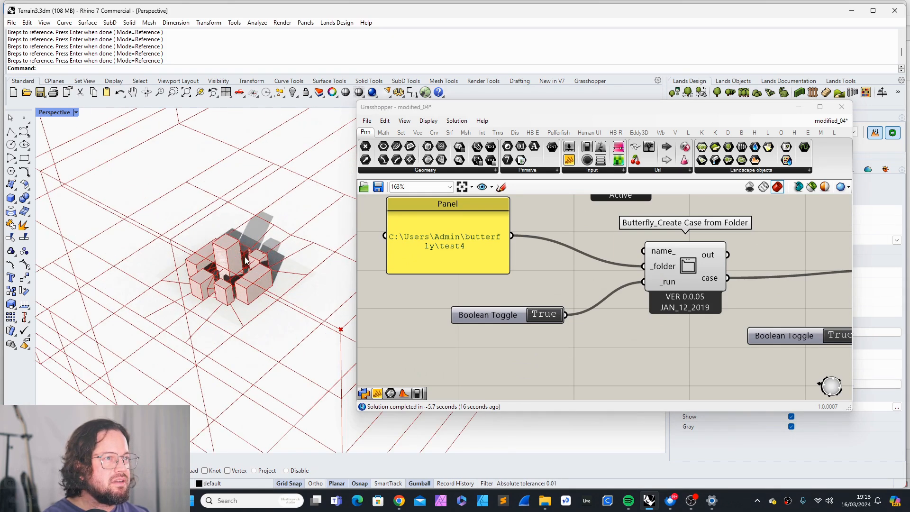
{"action": "scroll", "coordinate": [246, 260], "scroll_direction": "up", "scroll_amount": 5}
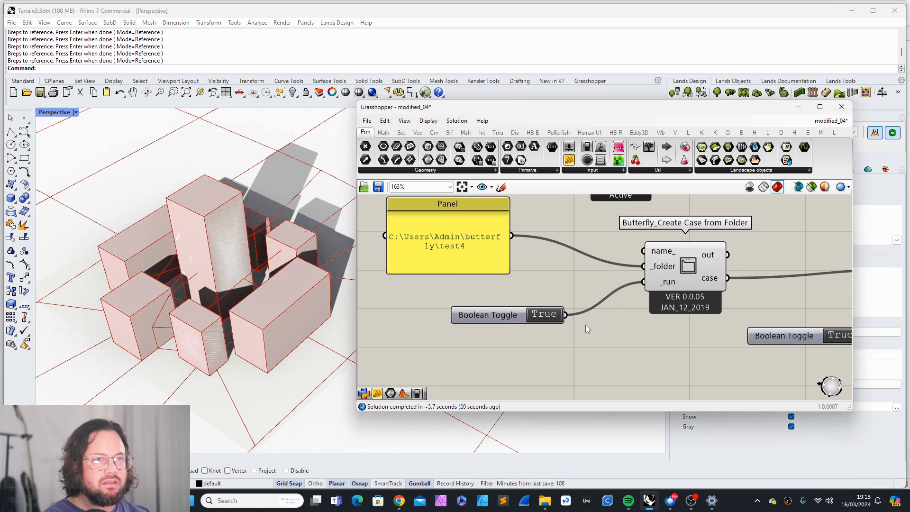
{"action": "scroll", "coordinate": [210, 181], "scroll_direction": "down", "scroll_amount": 4}
{"action": "scroll", "coordinate": [210, 182], "scroll_direction": "down", "scroll_amount": 4}
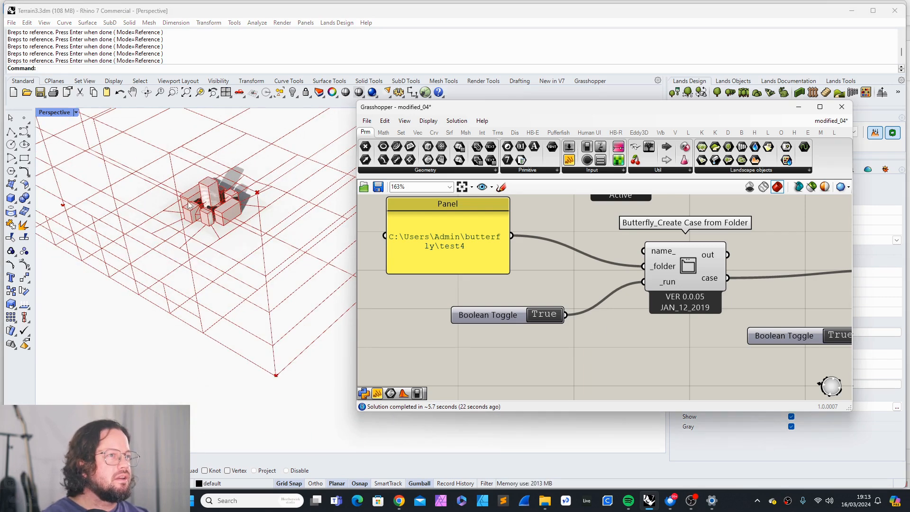
{"action": "left_click_drag", "start_coordinate": [151, 163], "coordinate": [205, 201]}
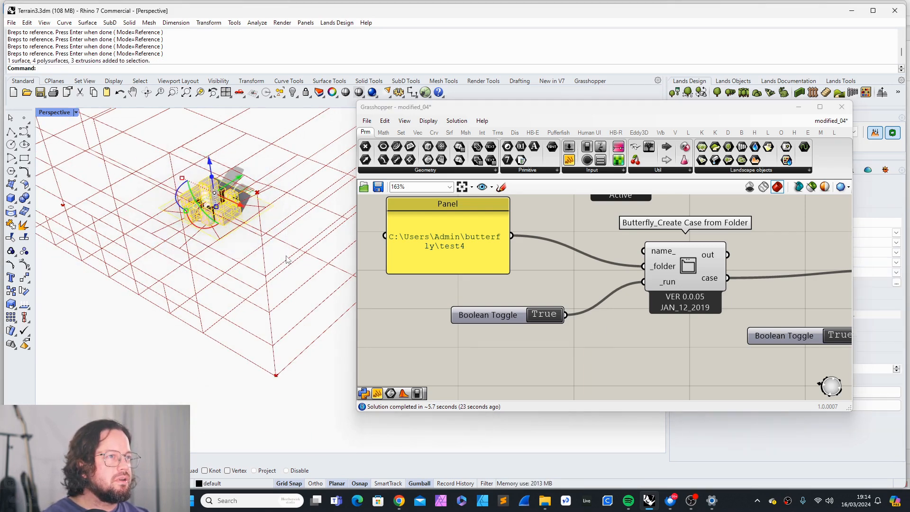
{"action": "left_click", "coordinate": [292, 93]}
{"action": "scroll", "coordinate": [271, 220], "scroll_direction": "up", "scroll_amount": 6}
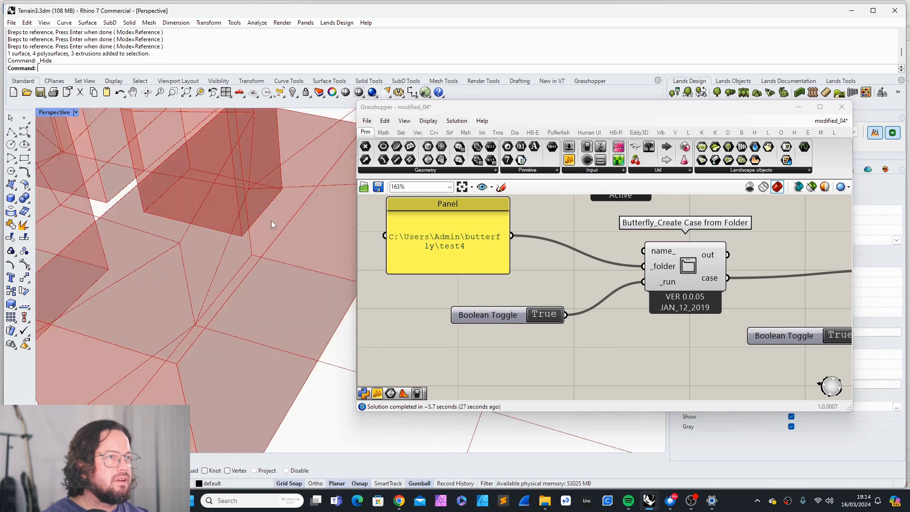
Highlight the Butterfly_Load Mesh output and examine how the mesh cells run around the buildings.
{"action": "scroll", "coordinate": [271, 221], "scroll_direction": "down", "scroll_amount": 5}
{"action": "scroll", "coordinate": [494, 292], "scroll_direction": "down", "scroll_amount": 4}
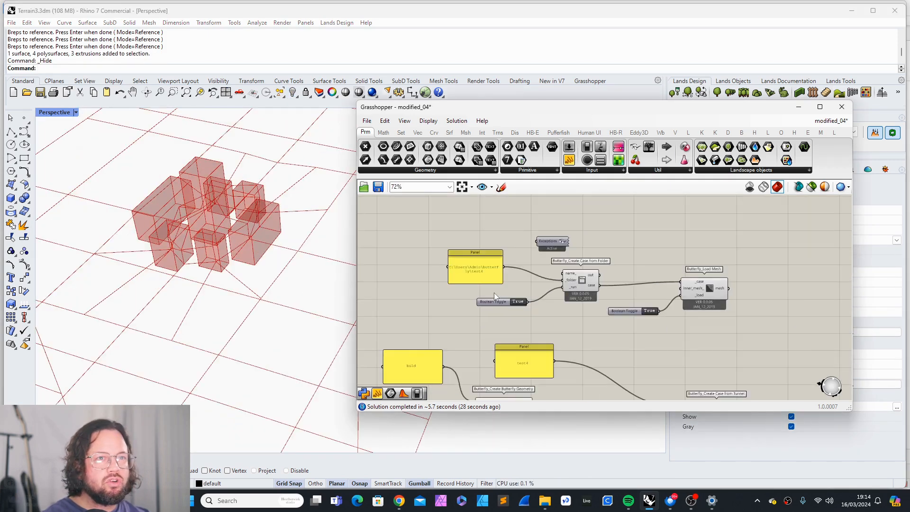
{"action": "left_click", "coordinate": [716, 288]}
{"action": "scroll", "coordinate": [240, 262], "scroll_direction": "down", "scroll_amount": 3}
{"action": "scroll", "coordinate": [199, 271], "scroll_direction": "up", "scroll_amount": 8}
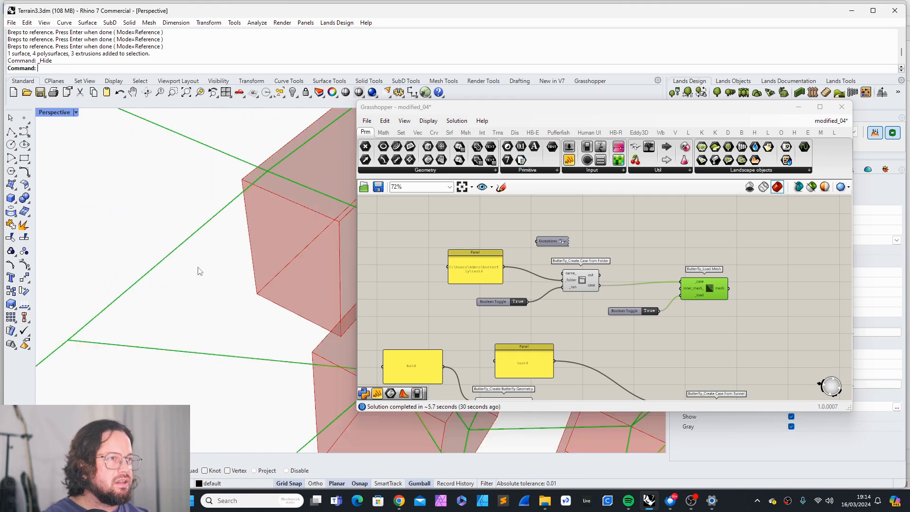
{"action": "scroll", "coordinate": [199, 271], "scroll_direction": "down", "scroll_amount": 8}
{"action": "scroll", "coordinate": [539, 298], "scroll_direction": "down", "scroll_amount": 4}
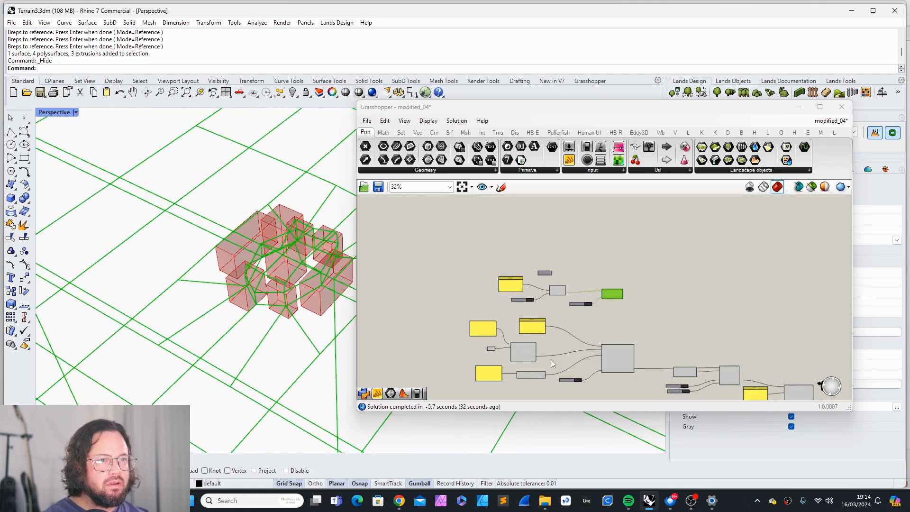
Turn off the preview of the Brep parameter feeding the _geo input and examine the exposed mesh.
{"action": "scroll", "coordinate": [540, 341], "scroll_direction": "up", "scroll_amount": 8}
{"action": "right_click", "coordinate": [521, 301]}
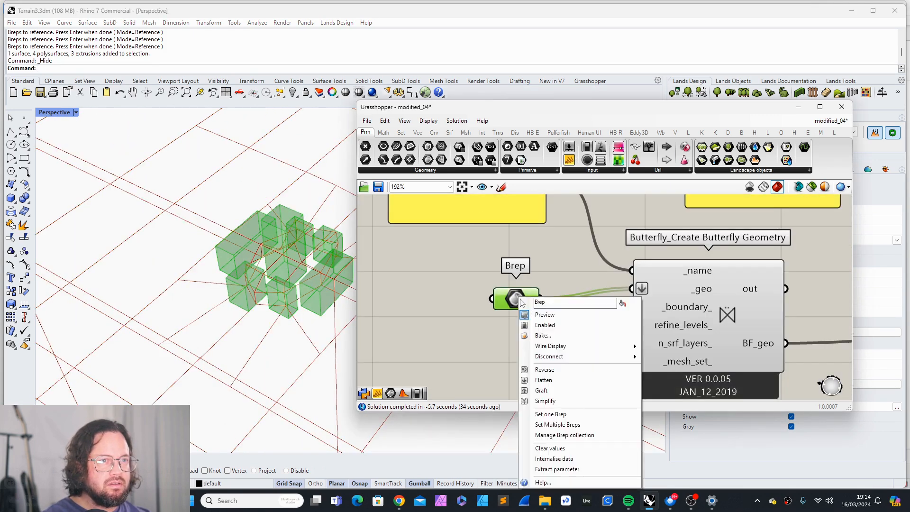
{"action": "left_click", "coordinate": [570, 315]}
{"action": "scroll", "coordinate": [256, 277], "scroll_direction": "down", "scroll_amount": 5}
{"action": "scroll", "coordinate": [256, 277], "scroll_direction": "up", "scroll_amount": 8}
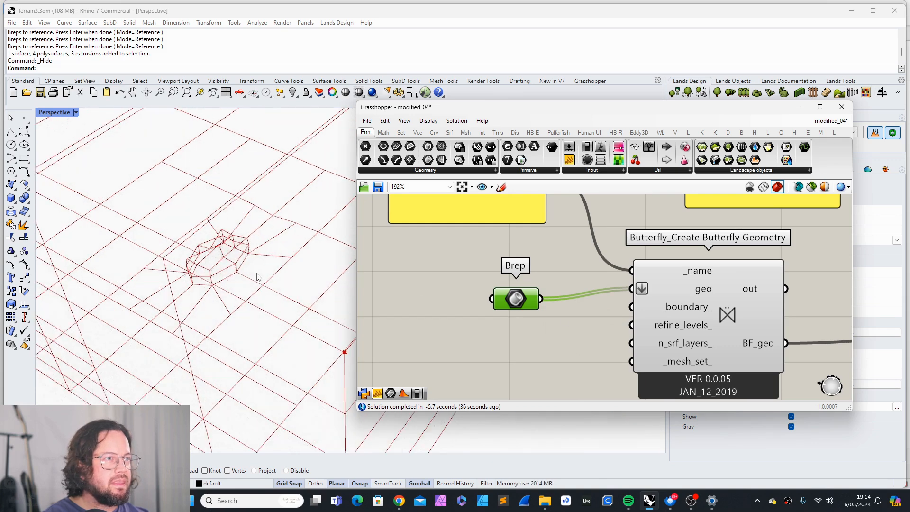
{"action": "scroll", "coordinate": [221, 261], "scroll_direction": "up", "scroll_amount": 4}
{"action": "scroll", "coordinate": [456, 274], "scroll_direction": "down", "scroll_amount": 9}
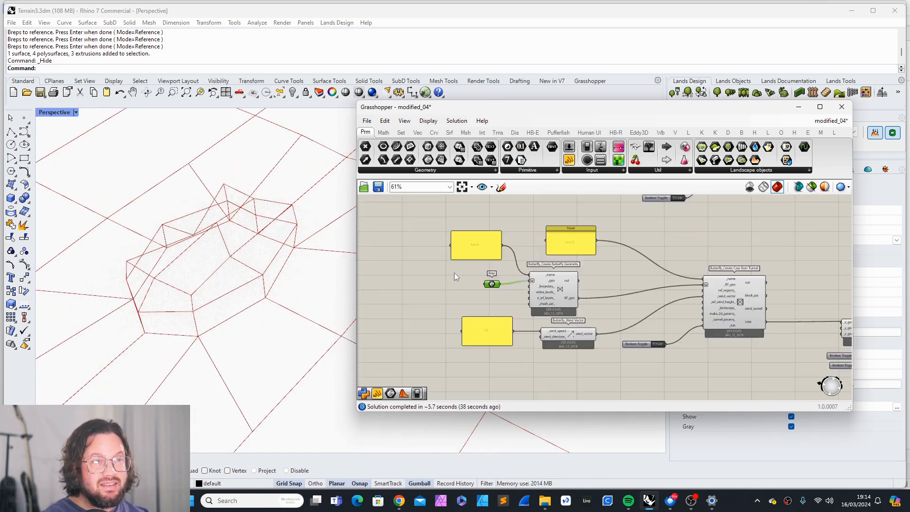
Set the global refinement level panel of snappyHexMesh to 4, 5, trying 10 as the second value on the way.
{"action": "scroll", "coordinate": [598, 306], "scroll_direction": "up", "scroll_amount": 9}
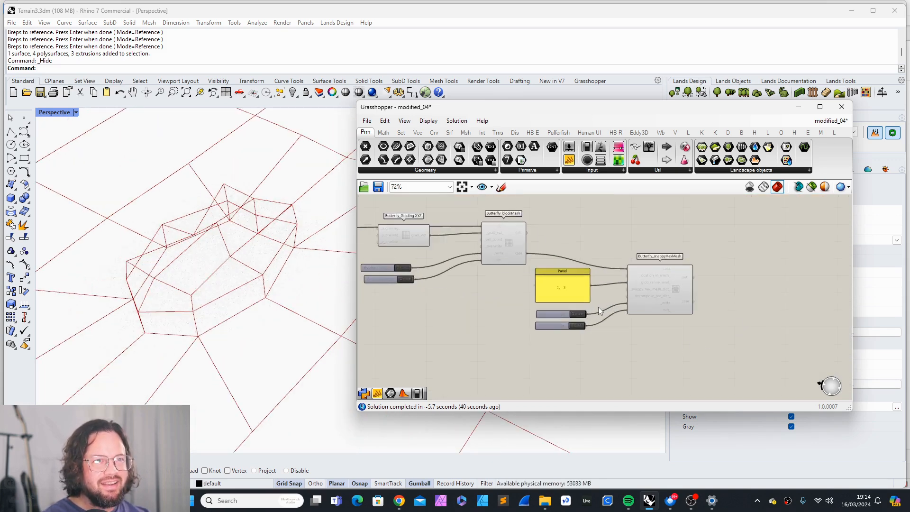
{"action": "double_click", "coordinate": [548, 279]}
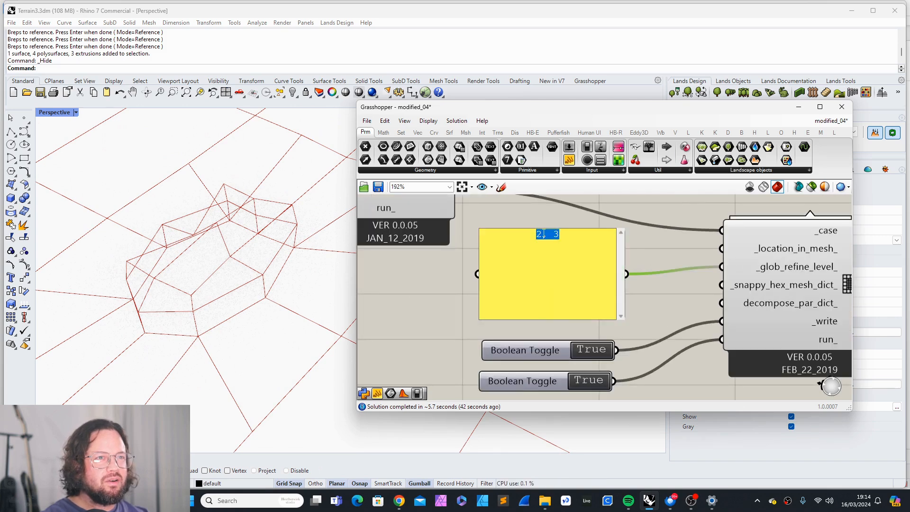
{"action": "left_click", "coordinate": [544, 234]}
{"action": "type", "text": "4"}
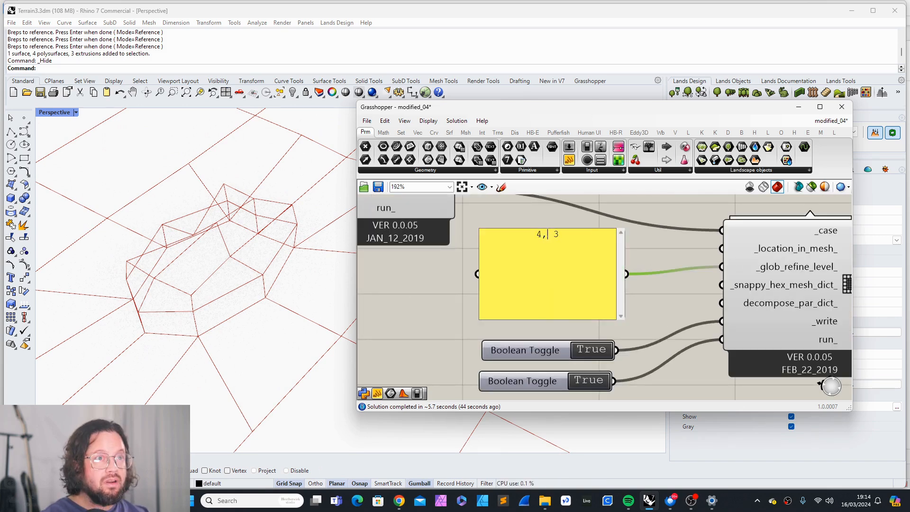
{"action": "key", "text": "Right"}
{"action": "key", "text": "Right"}
{"action": "type", "text": "5"}
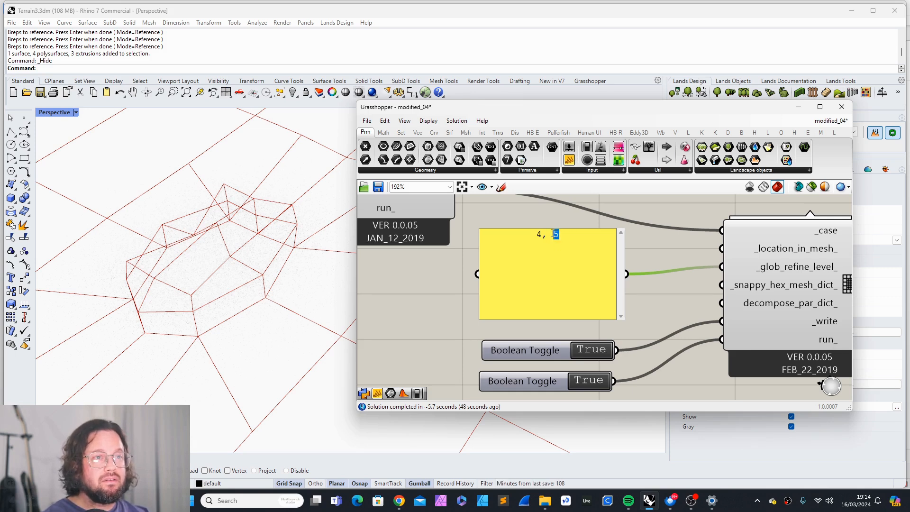
{"action": "key", "text": "BackSpace"}
{"action": "type", "text": "10"}
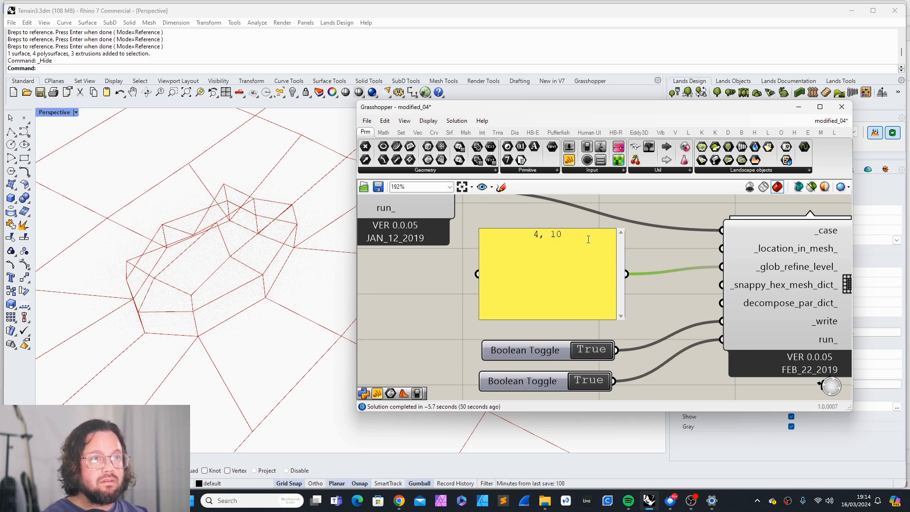
{"action": "left_click_drag", "start_coordinate": [588, 239], "coordinate": [551, 234]}
{"action": "left_click", "coordinate": [565, 234]}
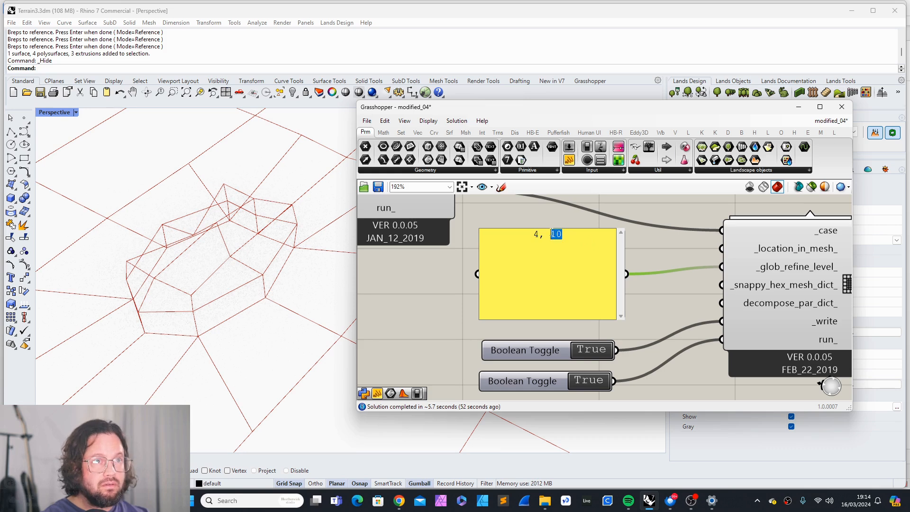
{"action": "type", "text": "5"}
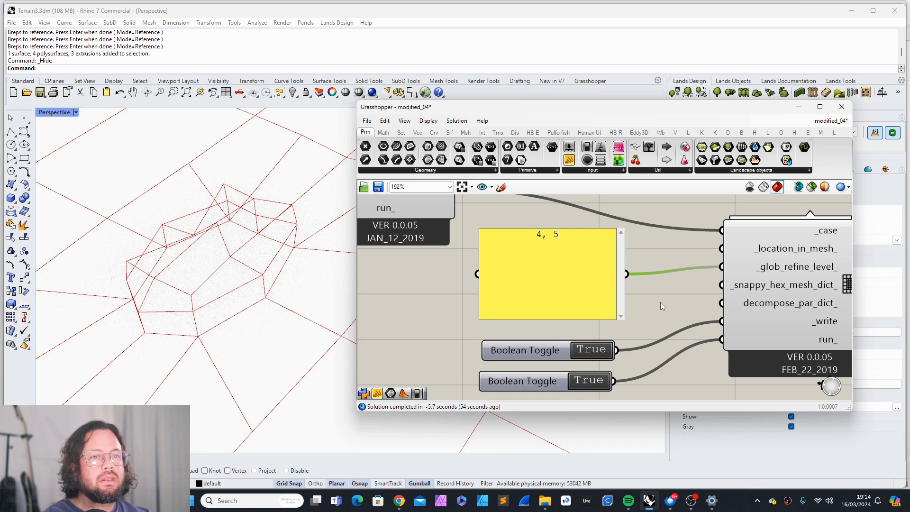
{"action": "scroll", "coordinate": [661, 302], "scroll_direction": "down", "scroll_amount": 2}
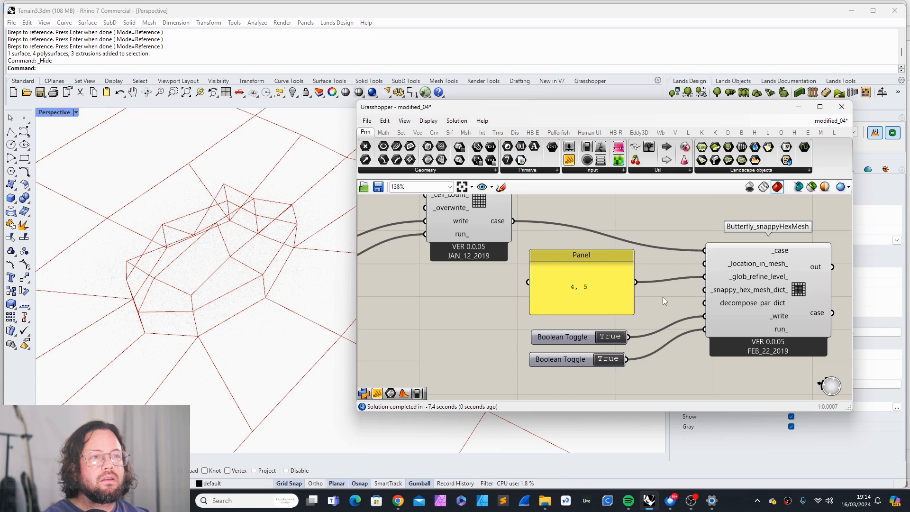
Reload the test4 folder case with its run toggle to show the mesh refined at levels 4, 5.
{"action": "scroll", "coordinate": [666, 303], "scroll_direction": "down", "scroll_amount": 6}
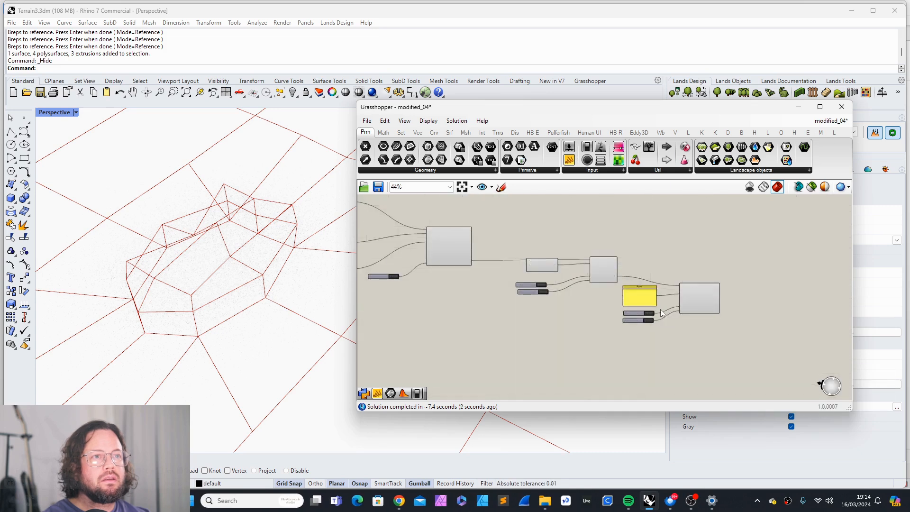
{"action": "scroll", "coordinate": [471, 226], "scroll_direction": "up", "scroll_amount": 8}
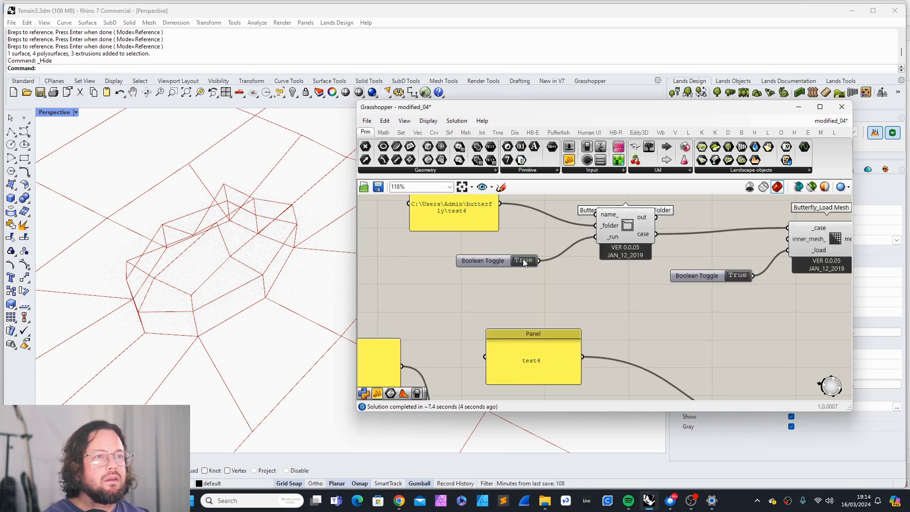
{"action": "double_click", "coordinate": [522, 260]}
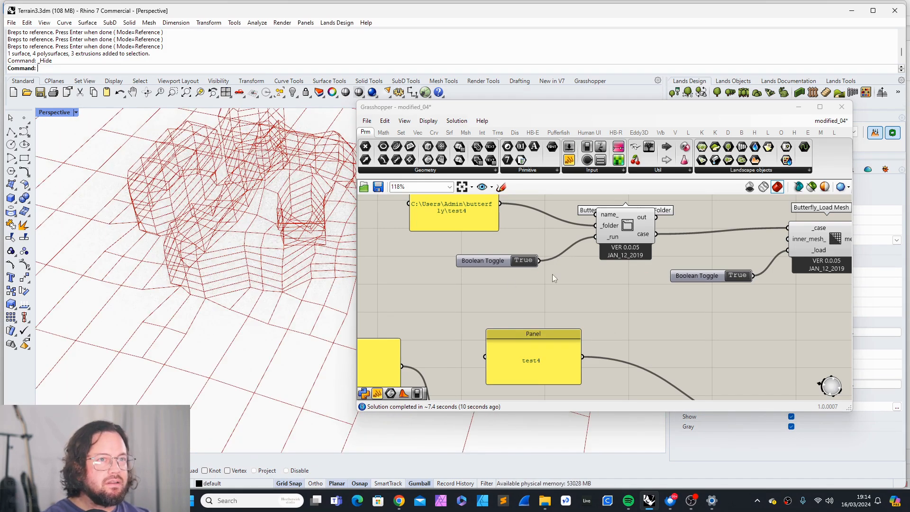
{"action": "scroll", "coordinate": [540, 271], "scroll_direction": "down", "scroll_amount": 4}
{"action": "scroll", "coordinate": [503, 254], "scroll_direction": "up", "scroll_amount": 4}
{"action": "left_click", "coordinate": [472, 243]}
Set the snappyHexMesh refinement level panel to 5, 8 and rerun the meshing.
{"action": "scroll", "coordinate": [512, 261], "scroll_direction": "down", "scroll_amount": 7}
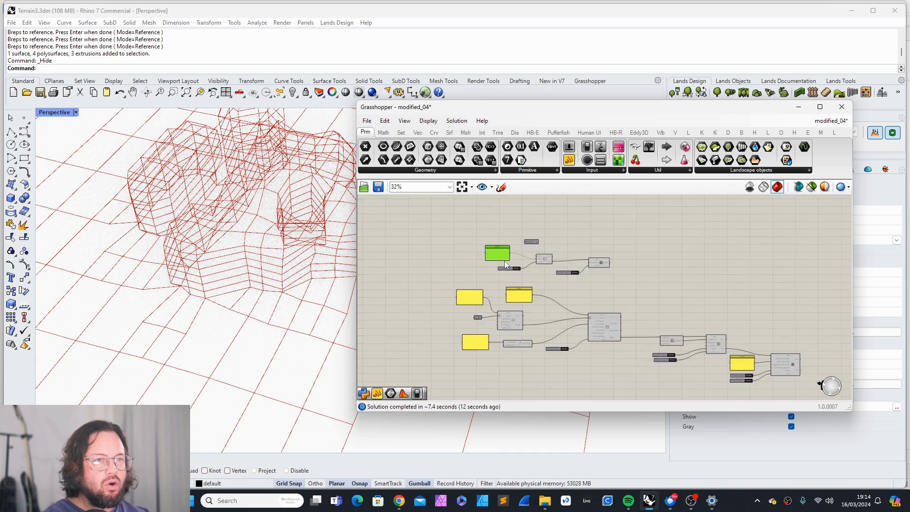
{"action": "scroll", "coordinate": [610, 287], "scroll_direction": "down", "scroll_amount": 3}
{"action": "scroll", "coordinate": [524, 291], "scroll_direction": "up", "scroll_amount": 2}
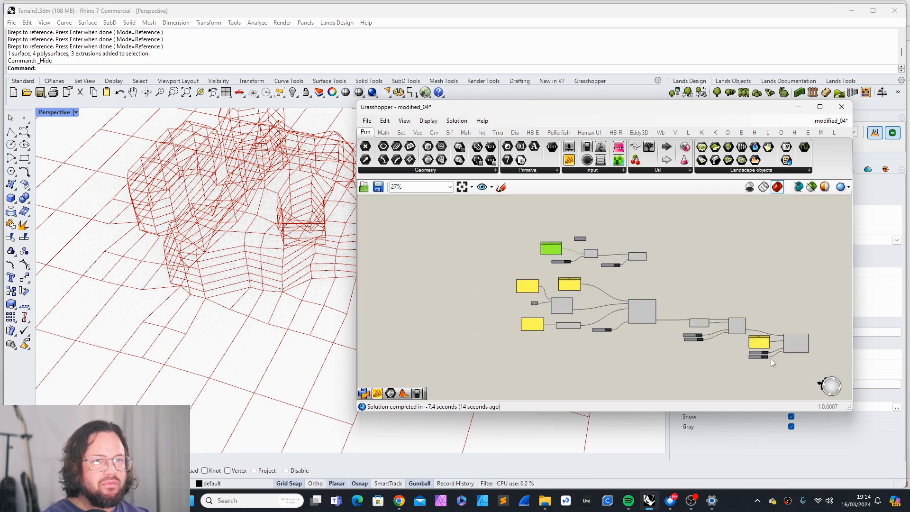
{"action": "scroll", "coordinate": [771, 358], "scroll_direction": "up", "scroll_amount": 10}
{"action": "double_click", "coordinate": [654, 282]}
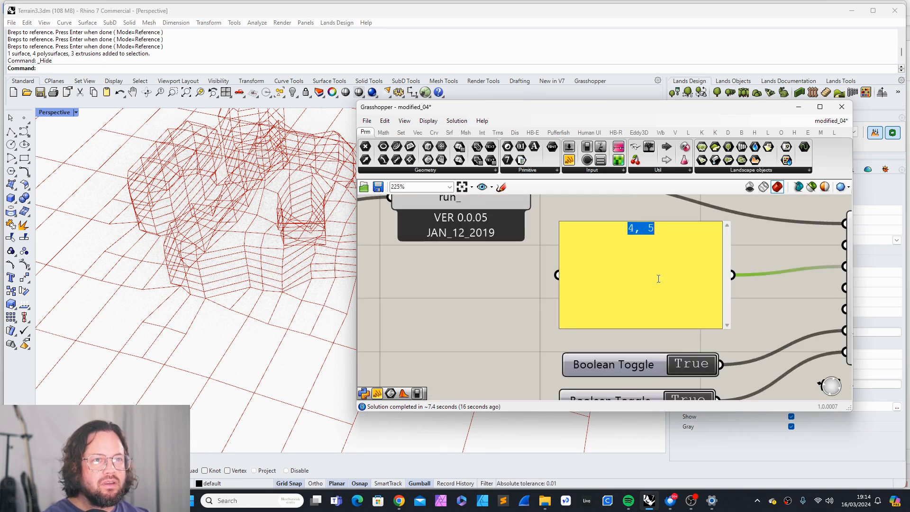
{"action": "type", "text": "5, "}
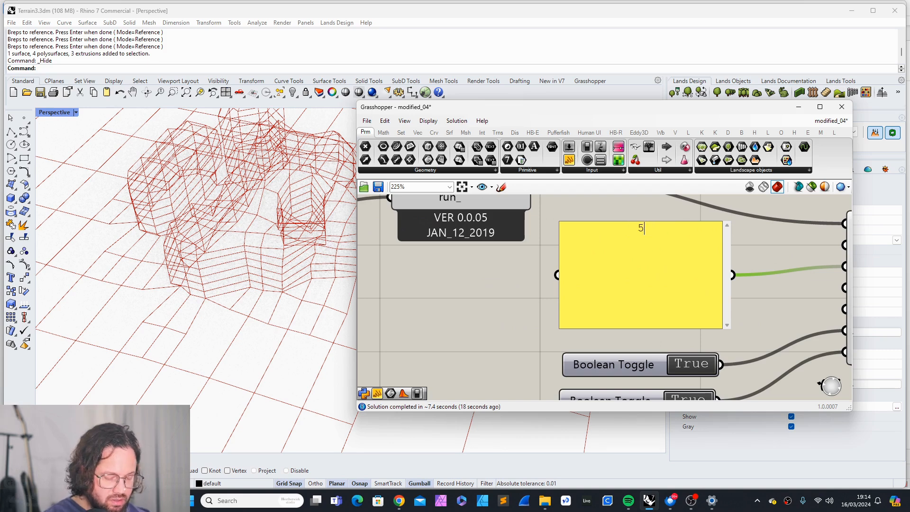
{"action": "type", "text": "8"}
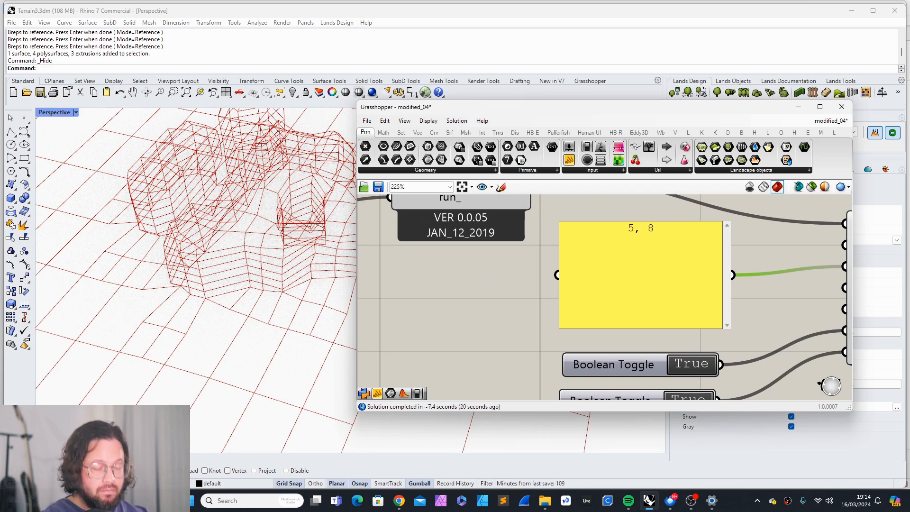
{"action": "left_click", "coordinate": [520, 280]}
Switch the run toggle of Create Case from Folder to False and back to True, and examine the mesh at levels 5, 8.
{"action": "scroll", "coordinate": [609, 295], "scroll_direction": "down", "scroll_amount": 10}
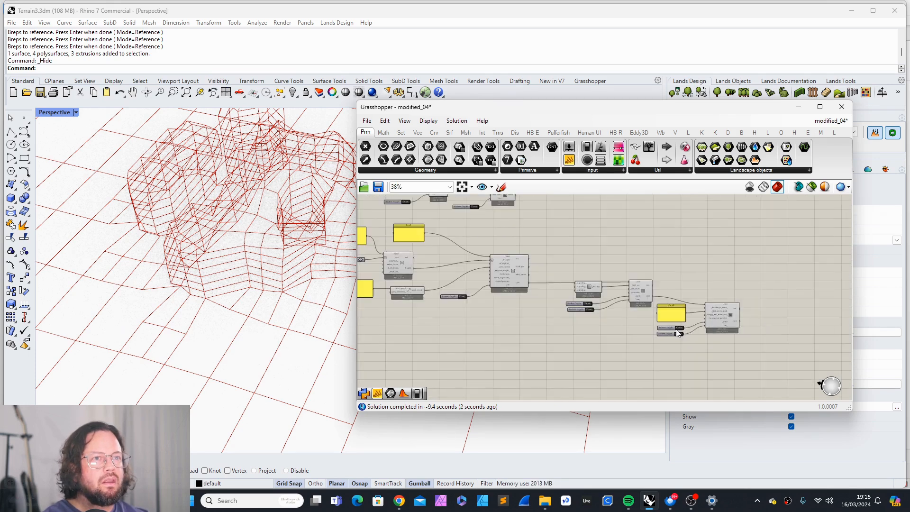
{"action": "scroll", "coordinate": [506, 241], "scroll_direction": "up", "scroll_amount": 9}
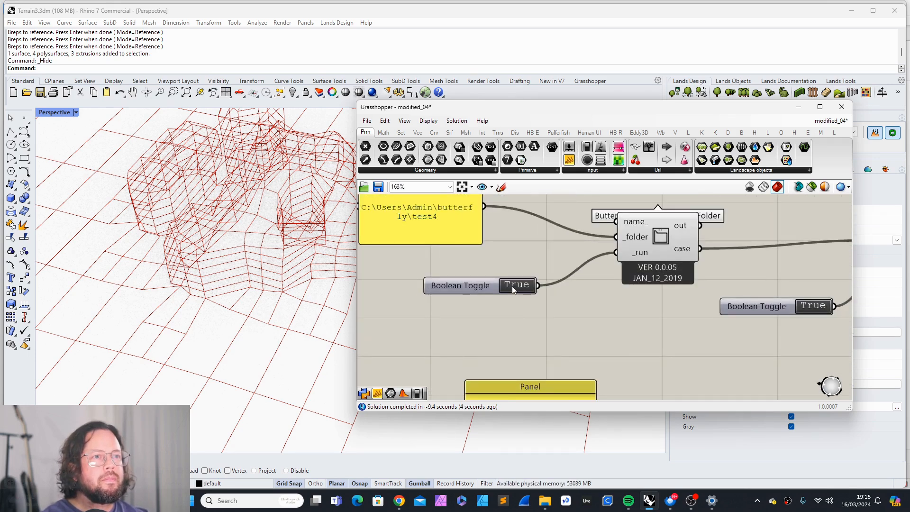
{"action": "left_click", "coordinate": [512, 286]}
{"action": "left_click", "coordinate": [512, 286]}
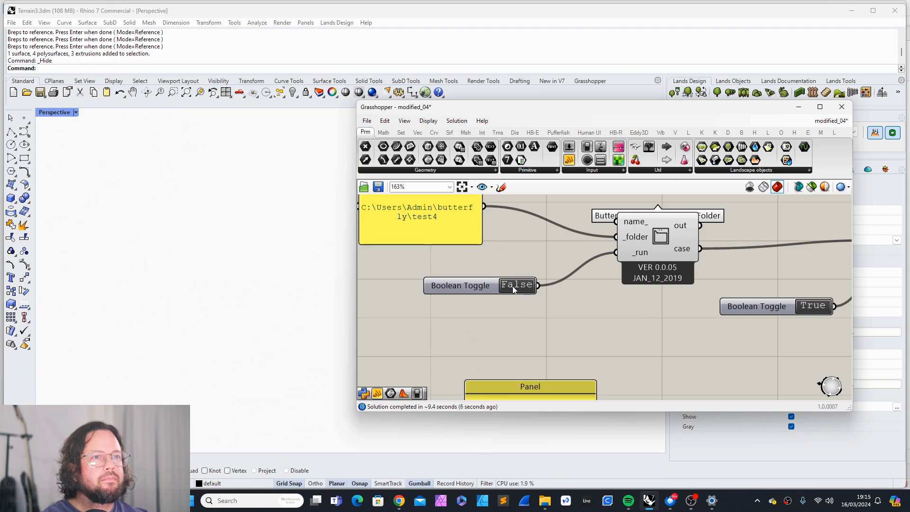
{"action": "right_click_drag", "start_coordinate": [324, 277], "coordinate": [284, 264]}
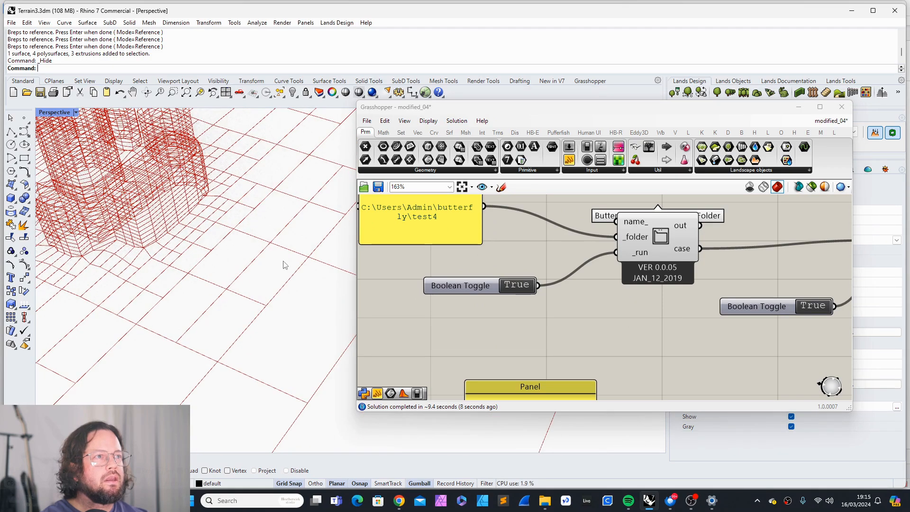
{"action": "scroll", "coordinate": [284, 264], "scroll_direction": "down", "scroll_amount": 10}
{"action": "scroll", "coordinate": [230, 241], "scroll_direction": "up", "scroll_amount": 14}
{"action": "scroll", "coordinate": [231, 242], "scroll_direction": "down", "scroll_amount": 5}
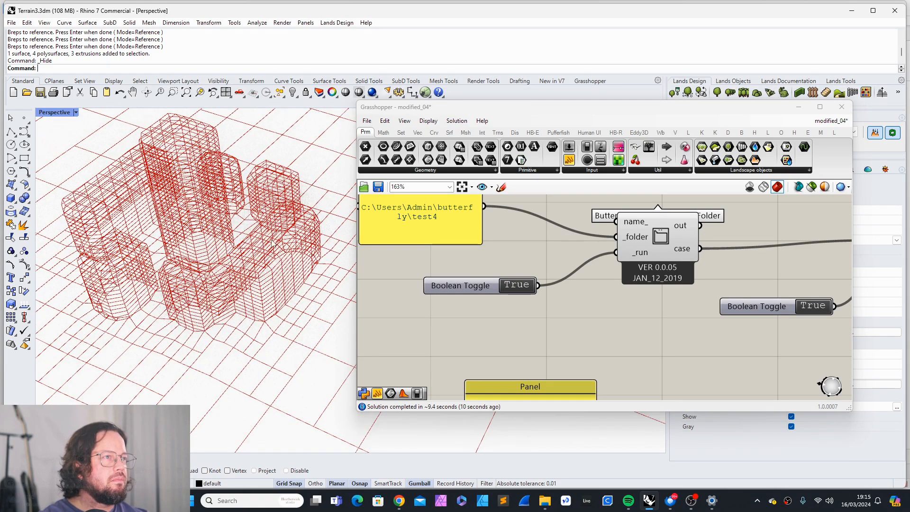
Raise the snappyHexMesh refinement levels in the panel to 7, 9 and rerun the meshing.
{"action": "scroll", "coordinate": [544, 287], "scroll_direction": "down", "scroll_amount": 8}
{"action": "scroll", "coordinate": [633, 322], "scroll_direction": "up", "scroll_amount": 8}
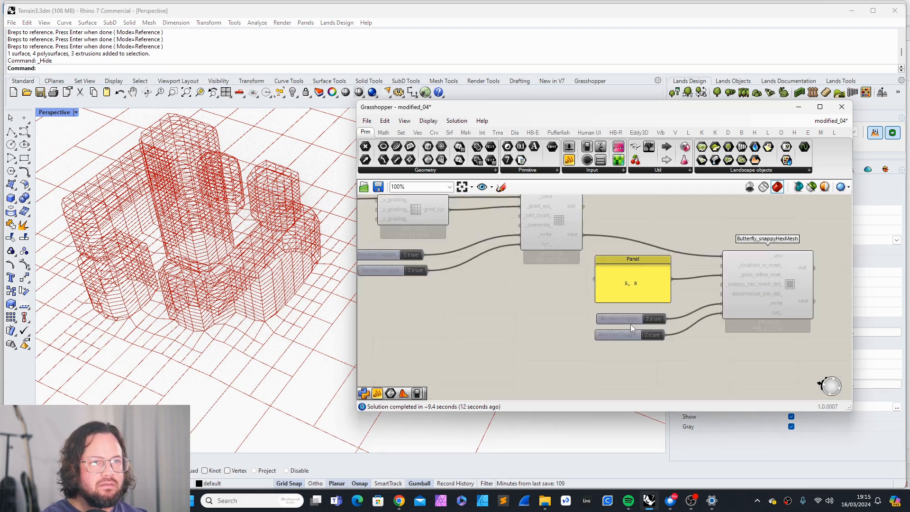
{"action": "double_click", "coordinate": [625, 244]}
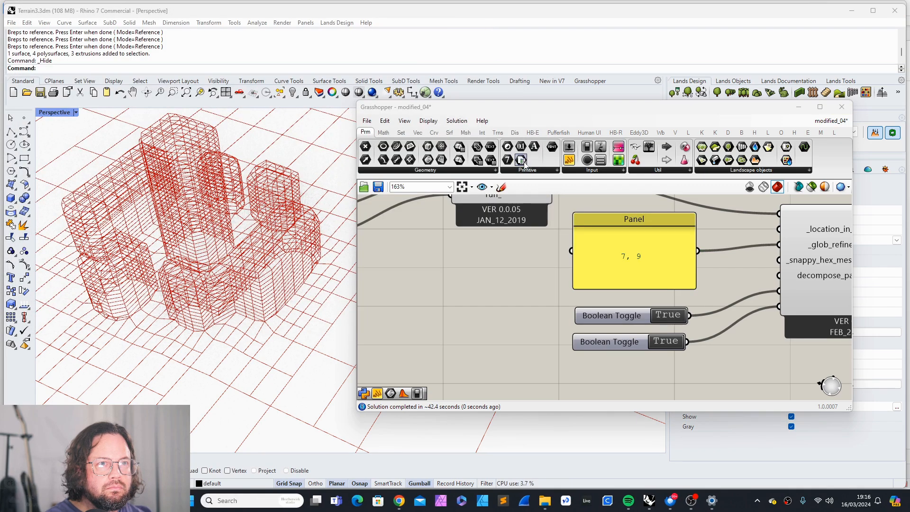
{"action": "left_click", "coordinate": [531, 249]}
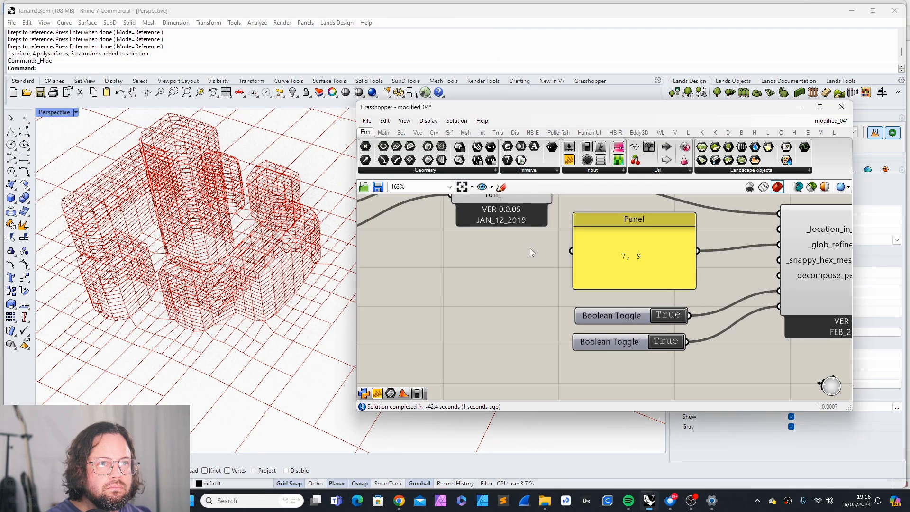
Reload the test4 folder case through its run toggle to load the mesh refined at levels 7, 9.
{"action": "scroll", "coordinate": [540, 309], "scroll_direction": "down", "scroll_amount": 5}
{"action": "scroll", "coordinate": [664, 330], "scroll_direction": "down", "scroll_amount": 3}
{"action": "scroll", "coordinate": [578, 286], "scroll_direction": "up", "scroll_amount": 6}
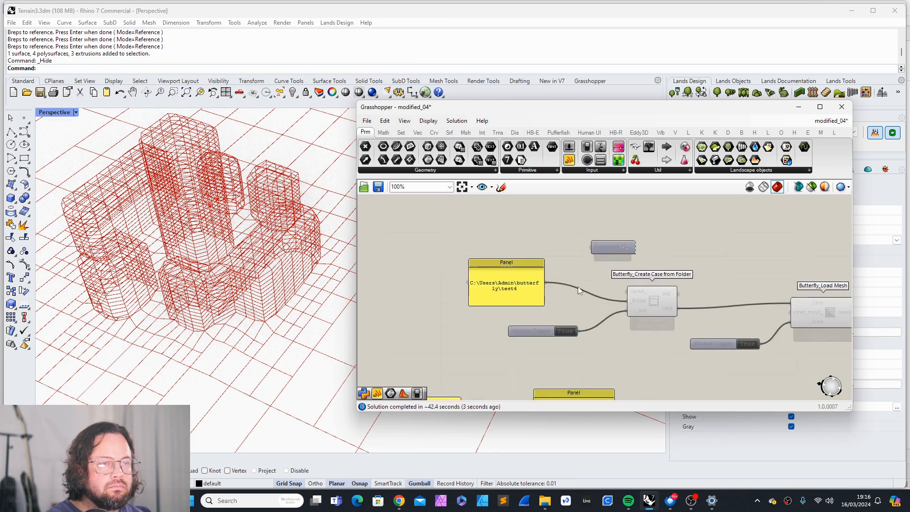
{"action": "left_click", "coordinate": [556, 345]}
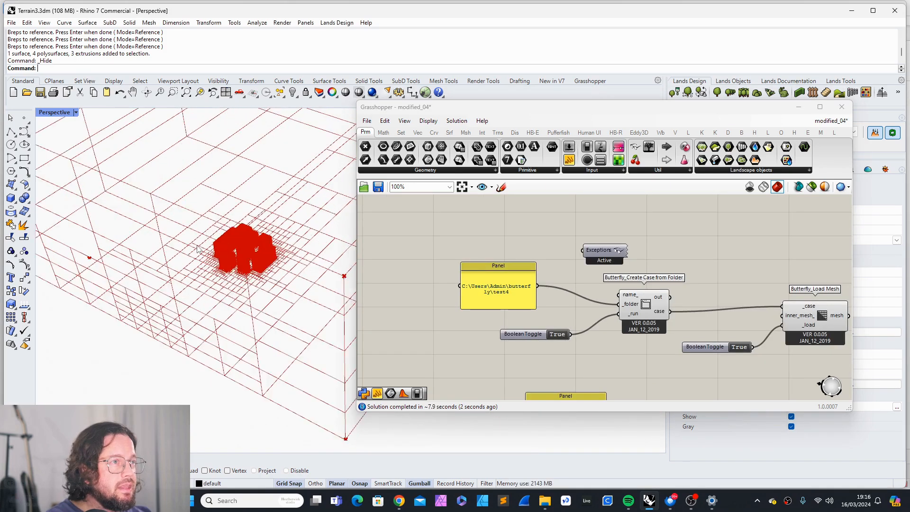
Examine the density of the reloaded mesh on the buildings and in the surrounding wind tunnel.
{"action": "scroll", "coordinate": [294, 249], "scroll_direction": "up", "scroll_amount": 5}
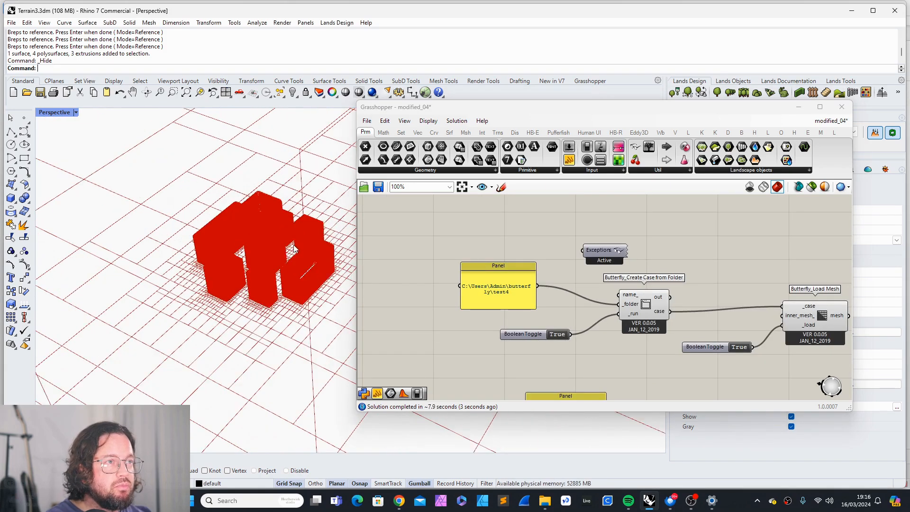
{"action": "scroll", "coordinate": [273, 248], "scroll_direction": "up", "scroll_amount": 4}
{"action": "scroll", "coordinate": [250, 247], "scroll_direction": "down", "scroll_amount": 5}
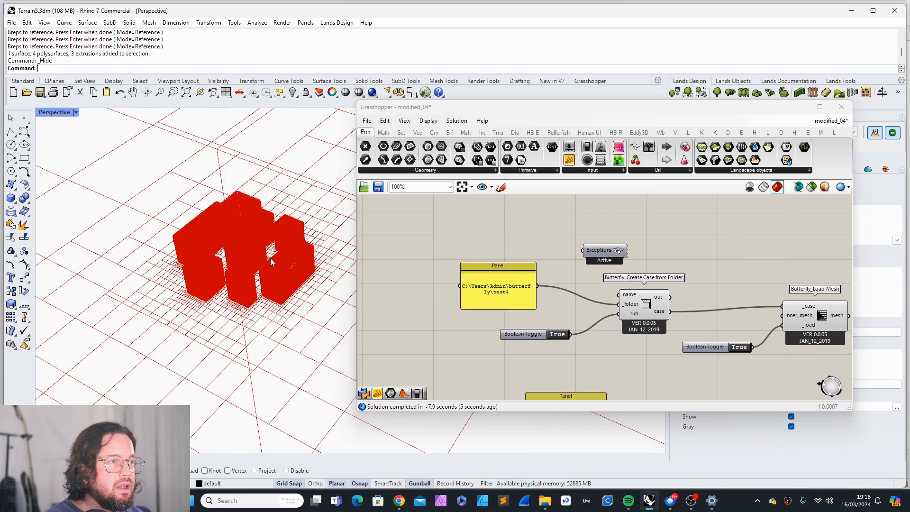
{"action": "scroll", "coordinate": [272, 262], "scroll_direction": "down", "scroll_amount": 5}
{"action": "mouse_move", "coordinate": [272, 261]}
{"action": "right_mouse_down"}
{"action": "mouse_move", "coordinate": [230, 288]}
{"action": "mouse_move", "coordinate": [273, 268]}
{"action": "right_mouse_up"}
{"action": "scroll", "coordinate": [253, 271], "scroll_direction": "up", "scroll_amount": 3}
{"action": "scroll", "coordinate": [273, 266], "scroll_direction": "up", "scroll_amount": 8}
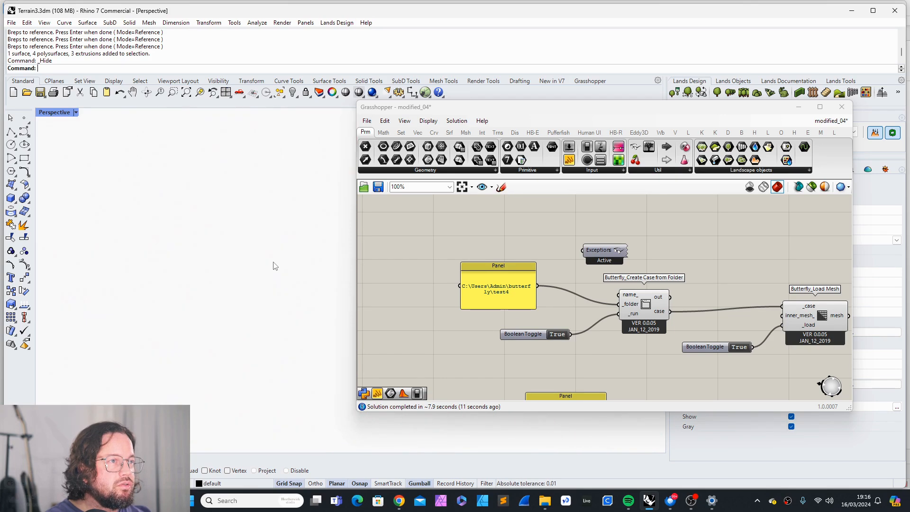
Delete the case-building and meshing components from the canvas, keeping only the group that loads the test4 case and its mesh from folder.
{"action": "scroll", "coordinate": [271, 269], "scroll_direction": "down", "scroll_amount": 2}
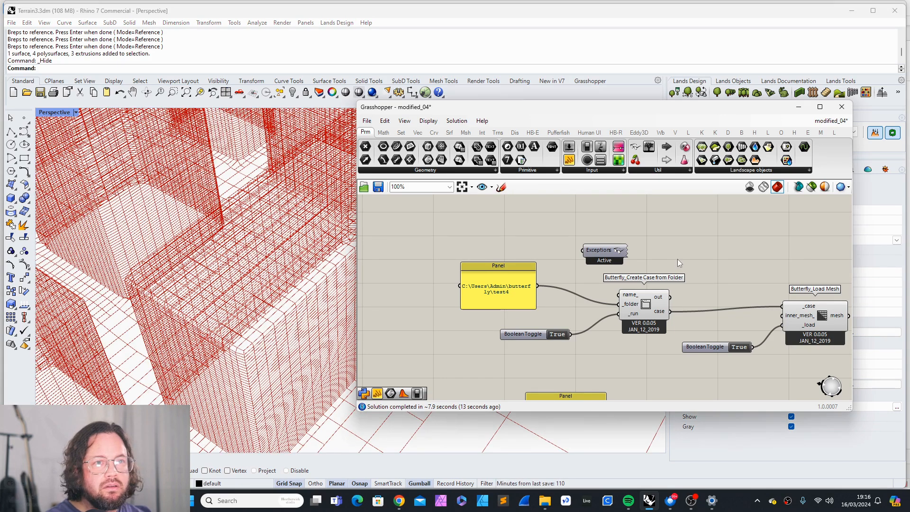
{"action": "scroll", "coordinate": [534, 298], "scroll_direction": "down", "scroll_amount": 10}
{"action": "scroll", "coordinate": [477, 283], "scroll_direction": "up", "scroll_amount": 5}
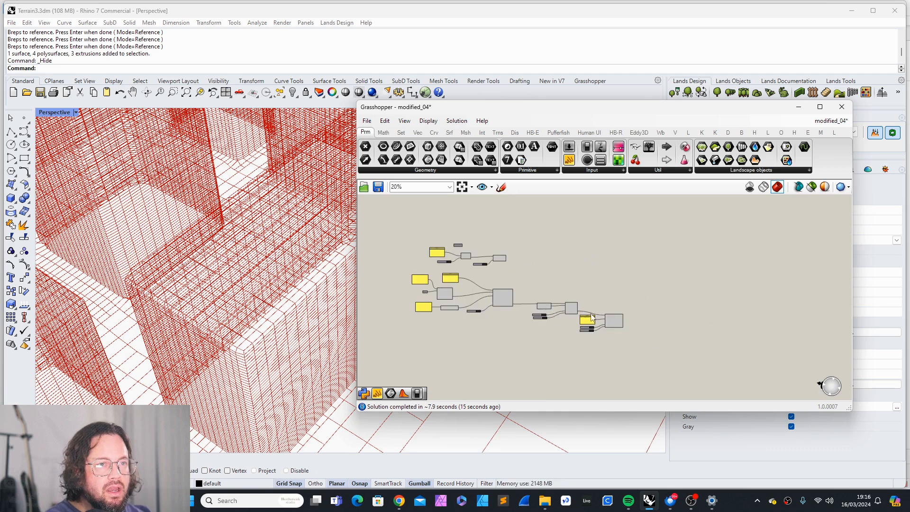
{"action": "scroll", "coordinate": [473, 273], "scroll_direction": "down", "scroll_amount": 3}
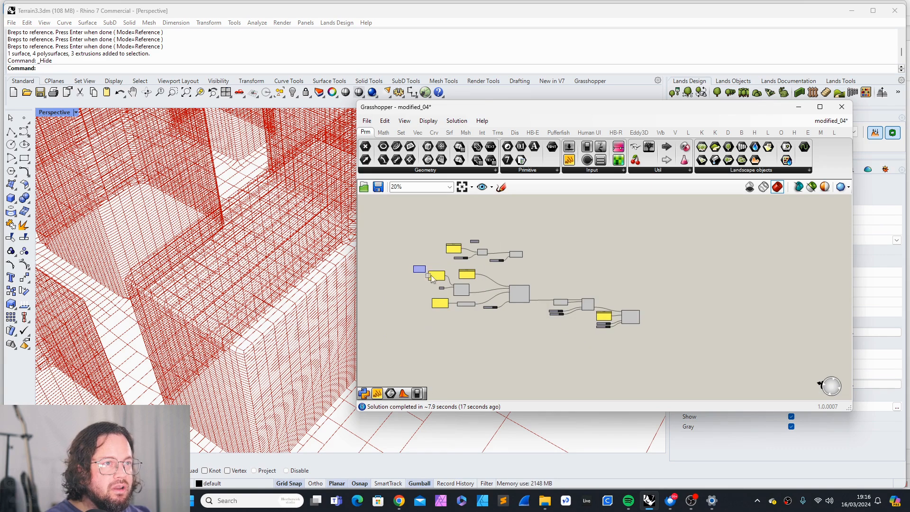
{"action": "left_click_drag", "start_coordinate": [412, 264], "coordinate": [700, 361]}
{"action": "key", "text": "Delete"}
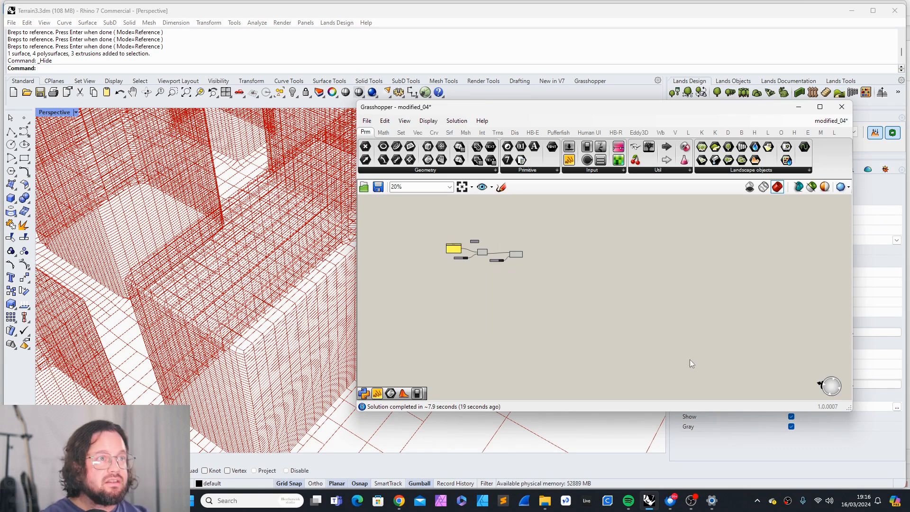
Shift the Butterfly_Load Mesh component slightly down and the Butterfly_Create Case from Folder component slightly up on the canvas.
{"action": "scroll", "coordinate": [496, 264], "scroll_direction": "up", "scroll_amount": 6}
{"action": "scroll", "coordinate": [697, 296], "scroll_direction": "down", "scroll_amount": 3}
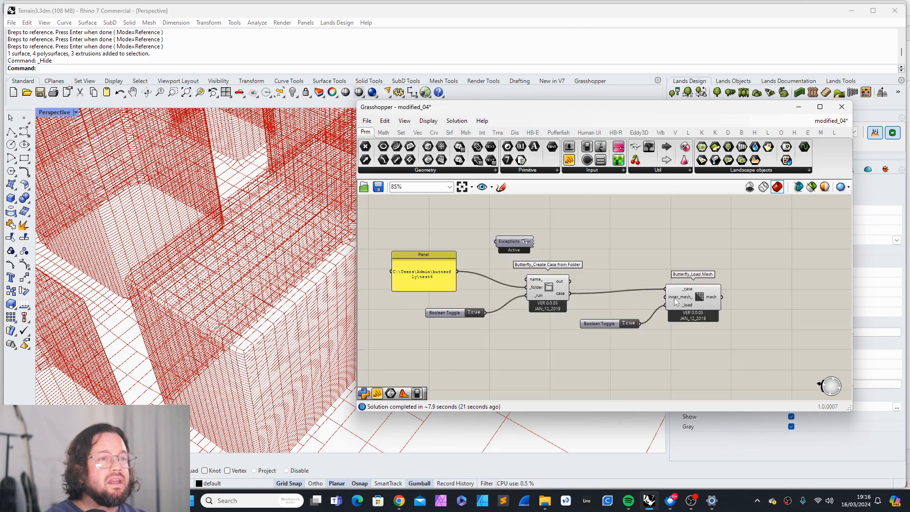
{"action": "left_click", "coordinate": [704, 300]}
{"action": "left_click_drag", "start_coordinate": [703, 297], "coordinate": [707, 305]}
{"action": "left_click", "coordinate": [695, 335]}
{"action": "left_click", "coordinate": [561, 295]}
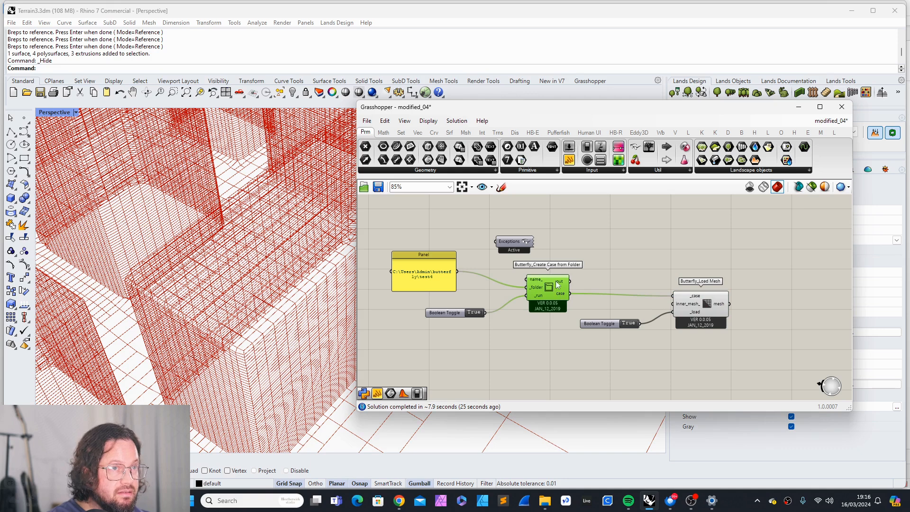
{"action": "mouse_move", "coordinate": [557, 284]}
{"action": "left_mouse_down"}
{"action": "mouse_move", "coordinate": [561, 269]}
{"action": "mouse_move", "coordinate": [559, 278]}
{"action": "left_mouse_up"}
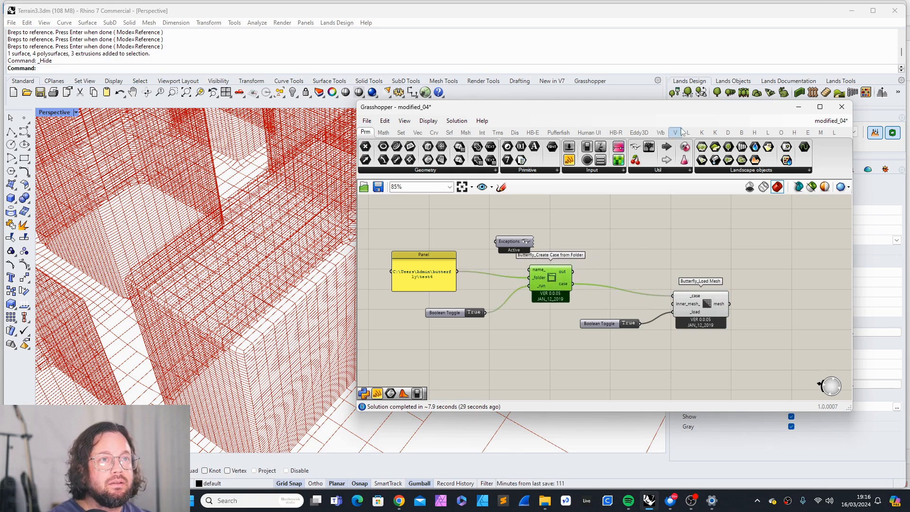
Look through the Butterfly Recipe, Solution and PostProcess component groups.
{"action": "left_click", "coordinate": [741, 132]}
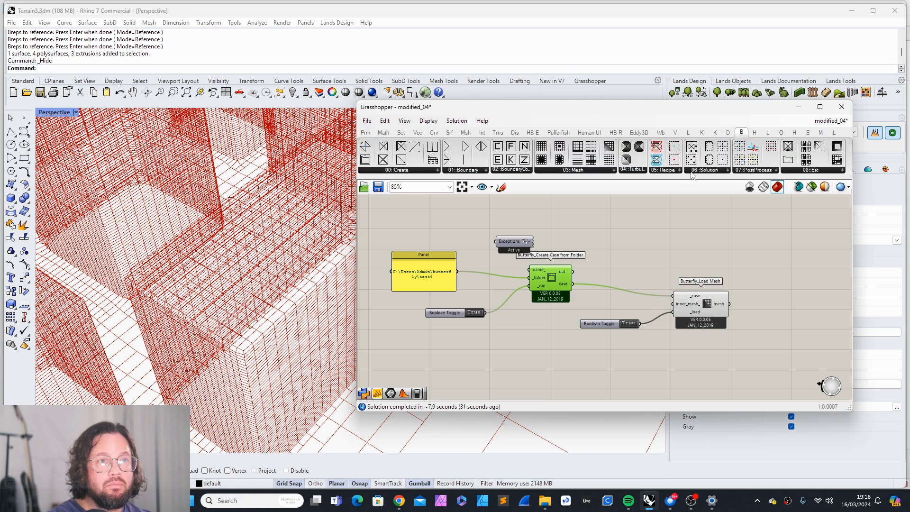
{"action": "left_click", "coordinate": [666, 170]}
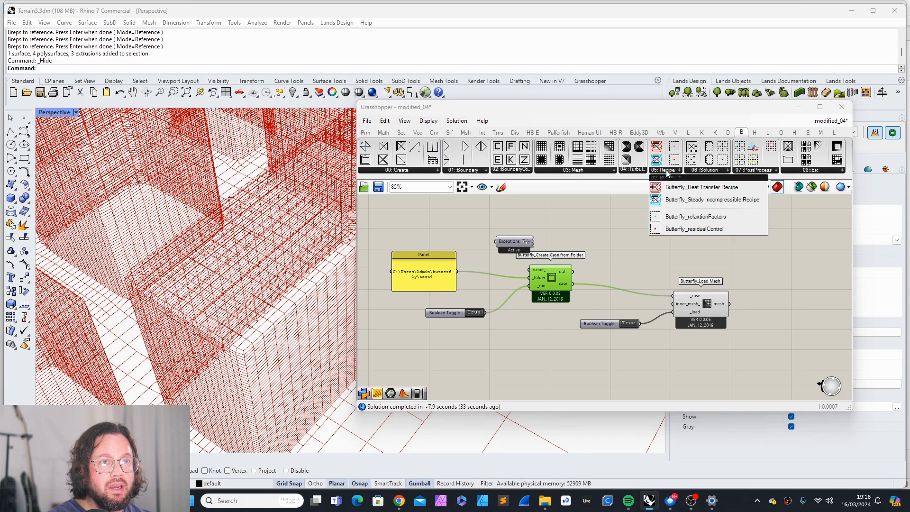
{"action": "left_click", "coordinate": [715, 171]}
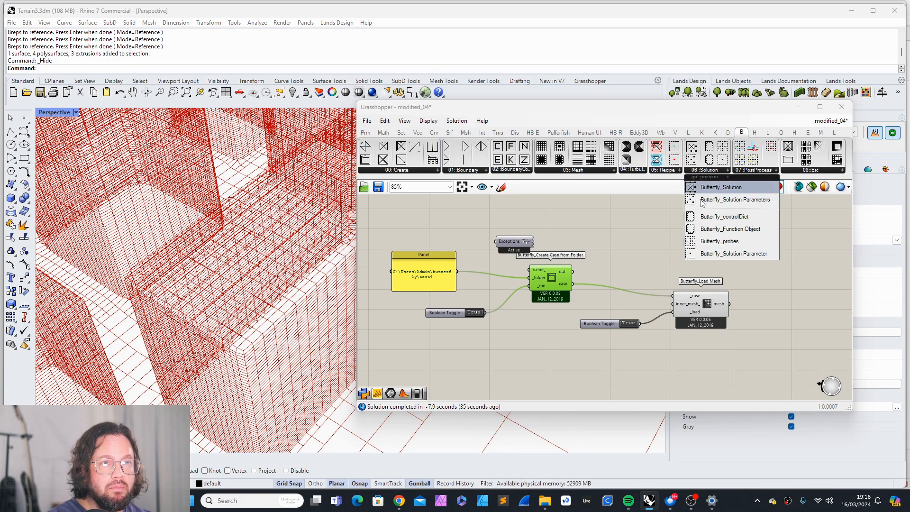
{"action": "left_click", "coordinate": [753, 170]}
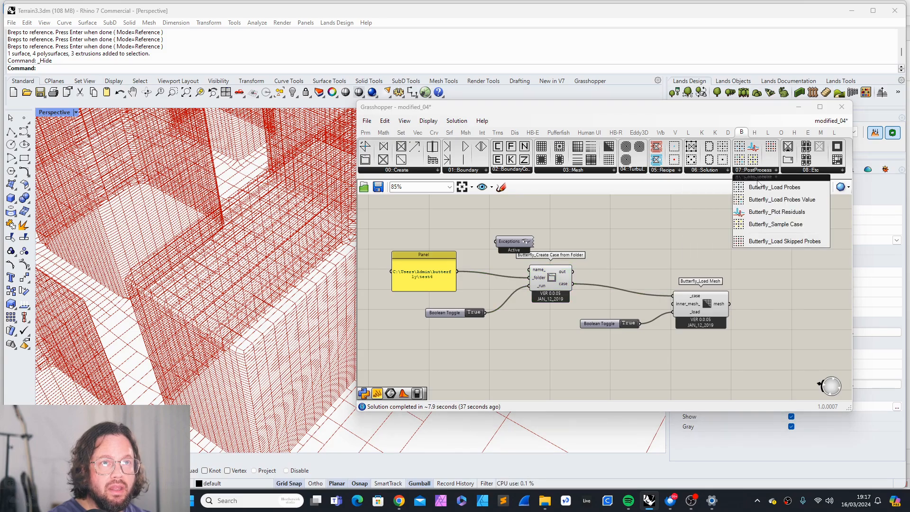